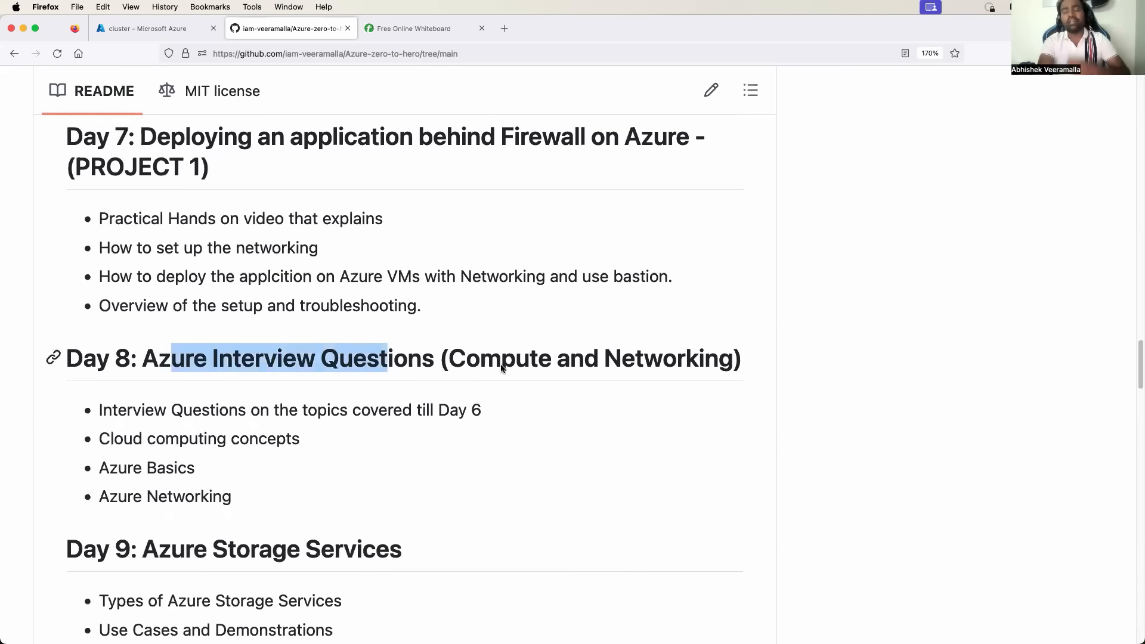
# Highlight 'Networking' in the Day 8 heading and the Day 8 bullet points in the notes.
pyautogui.doubleClick(663, 351)
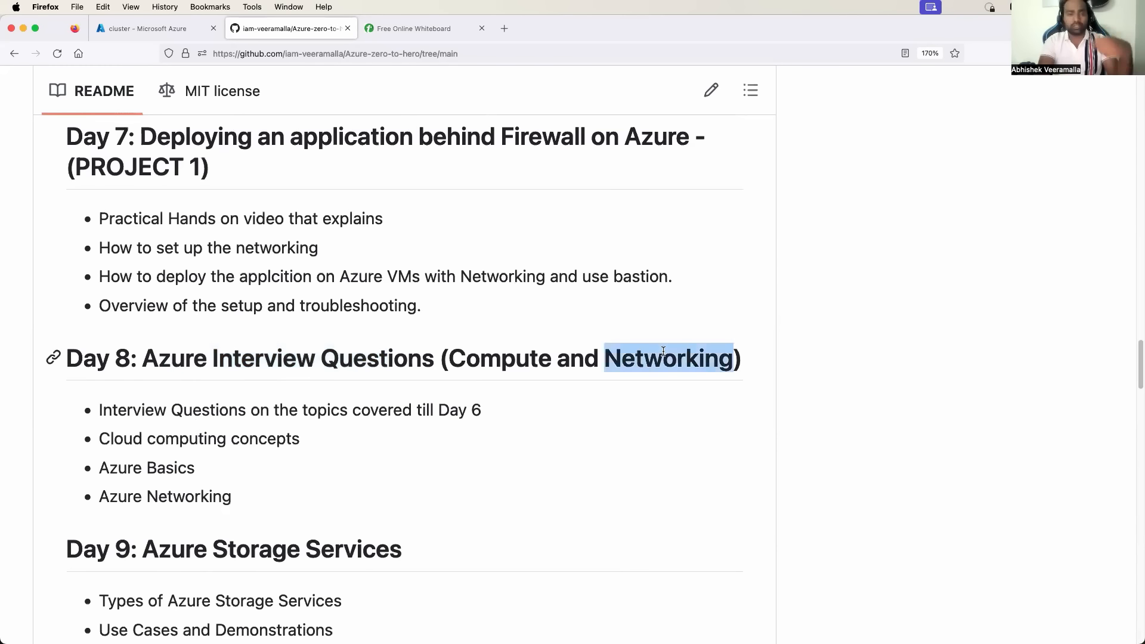
pyautogui.scroll(3, 663, 351)
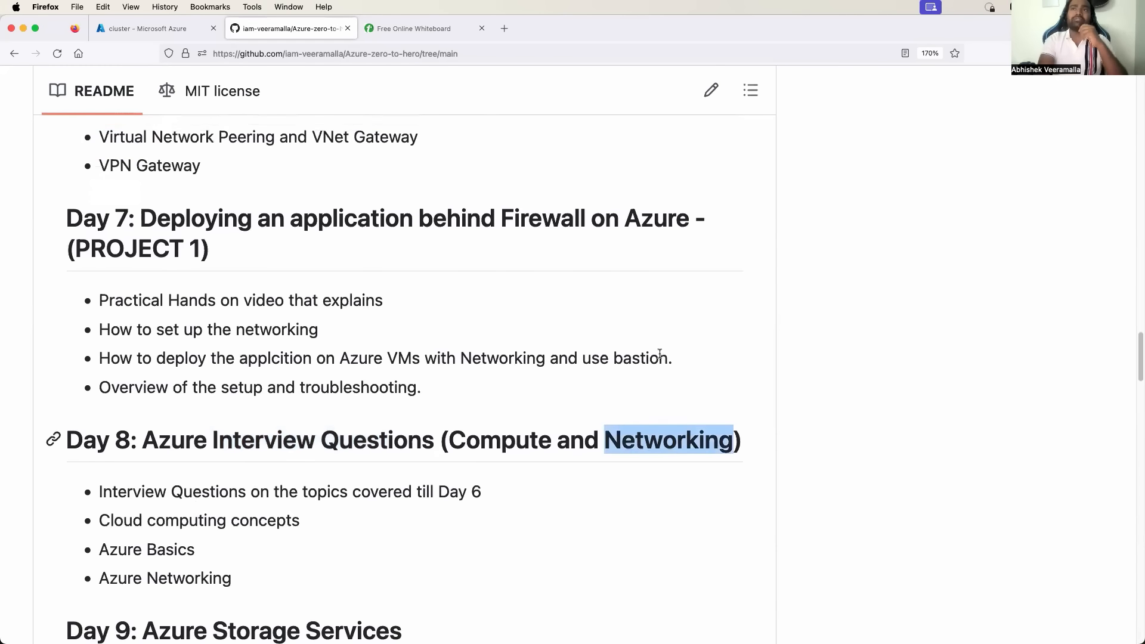
pyautogui.moveTo(112, 218); pyautogui.dragTo(196, 241)
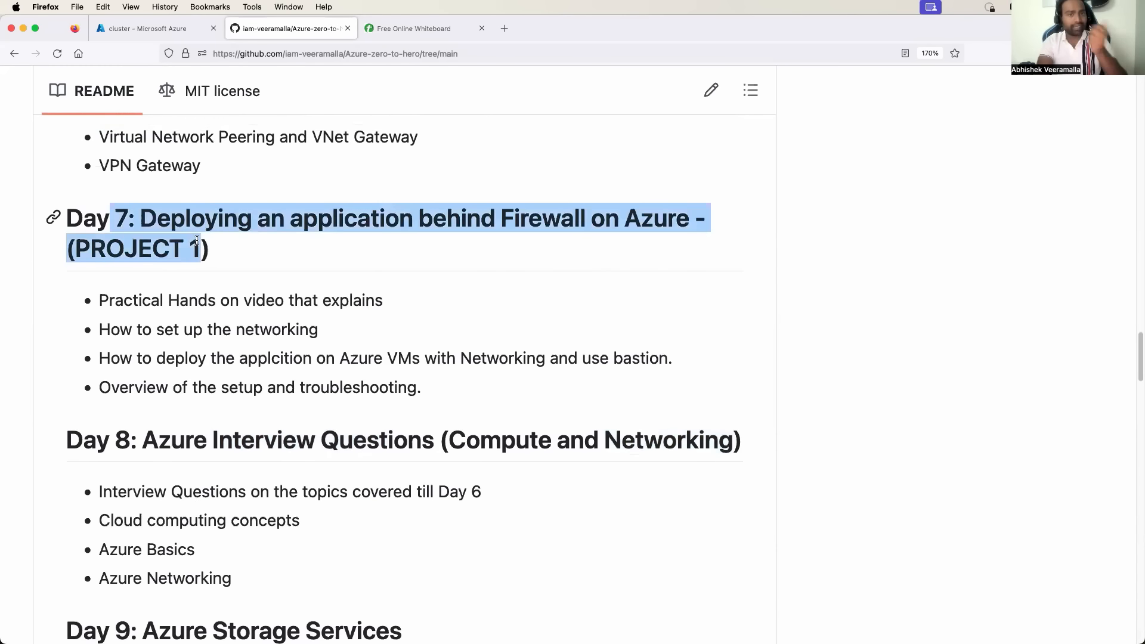
pyautogui.scroll(6, 197, 241)
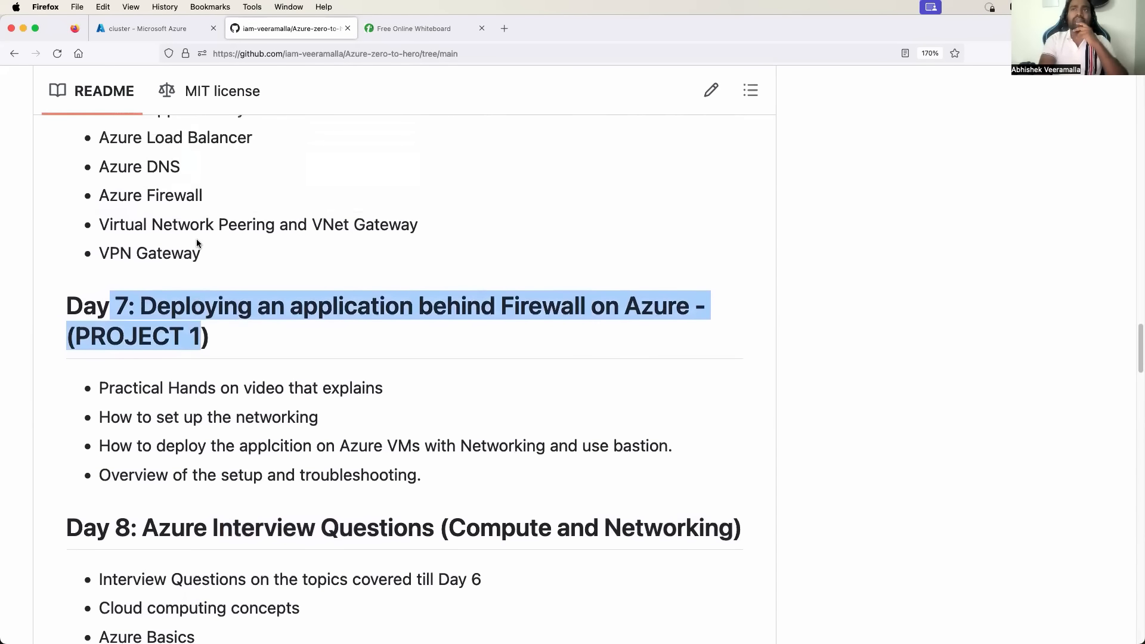
pyautogui.scroll(2, 196, 238)
pyautogui.moveTo(109, 268); pyautogui.dragTo(234, 418)
pyautogui.scroll(3, 153, 327)
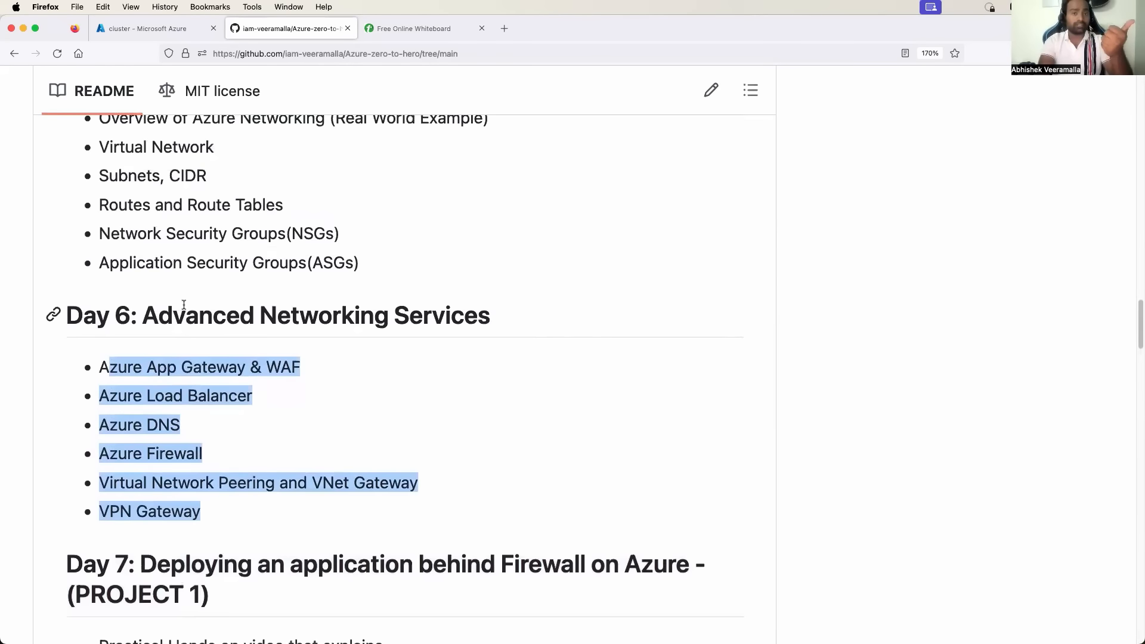
pyautogui.scroll(9, 184, 304)
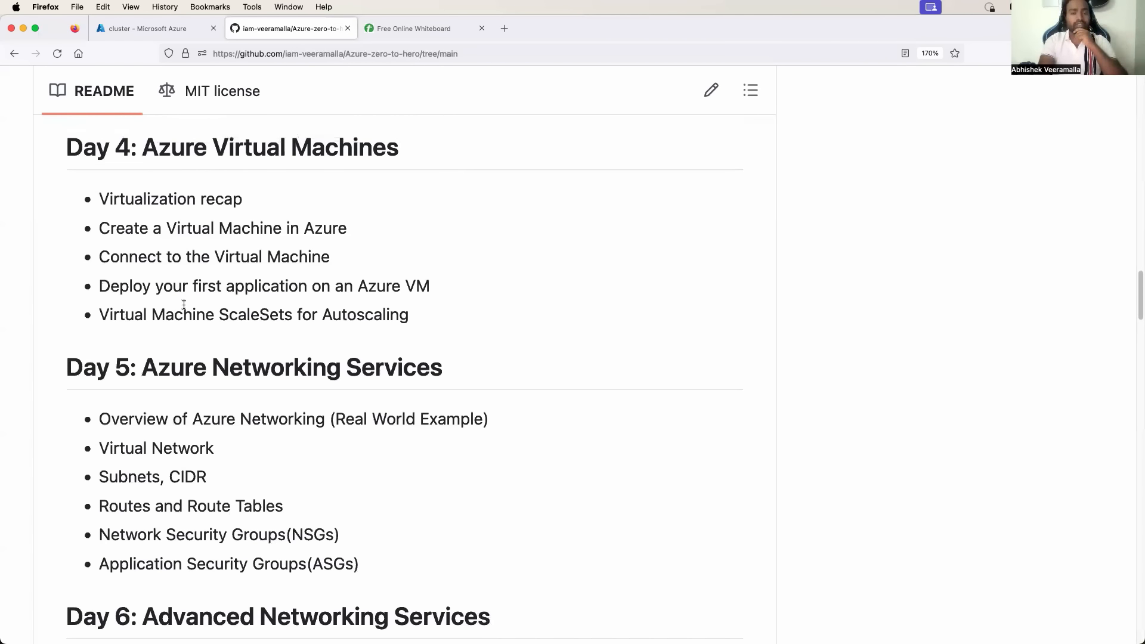
pyautogui.scroll(-20, 184, 304)
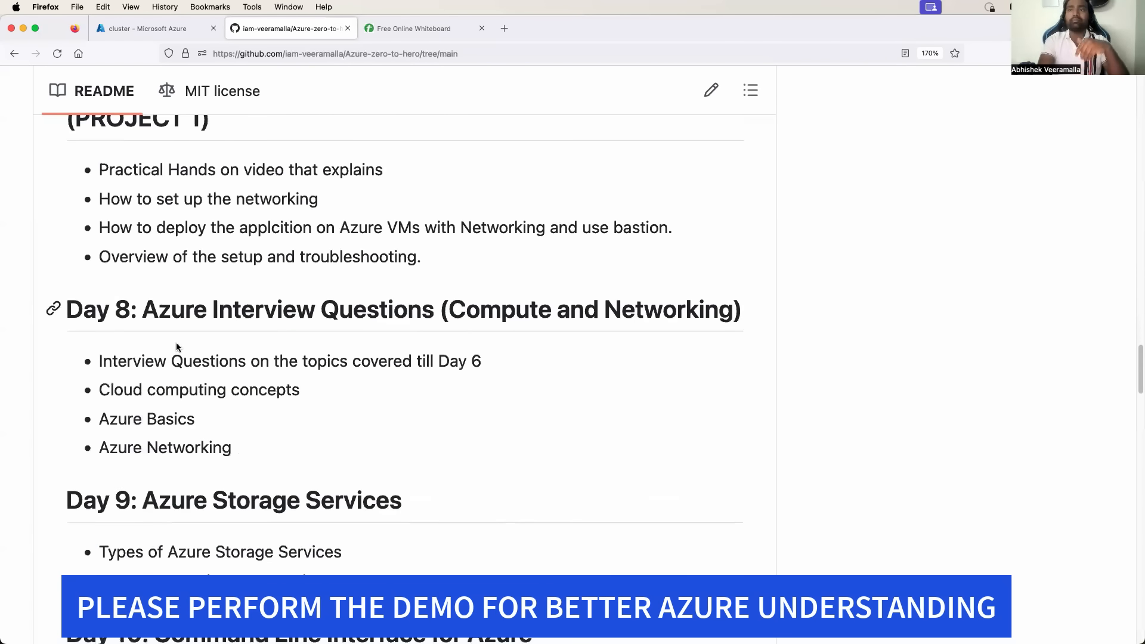
pyautogui.moveTo(136, 353); pyautogui.dragTo(205, 450)
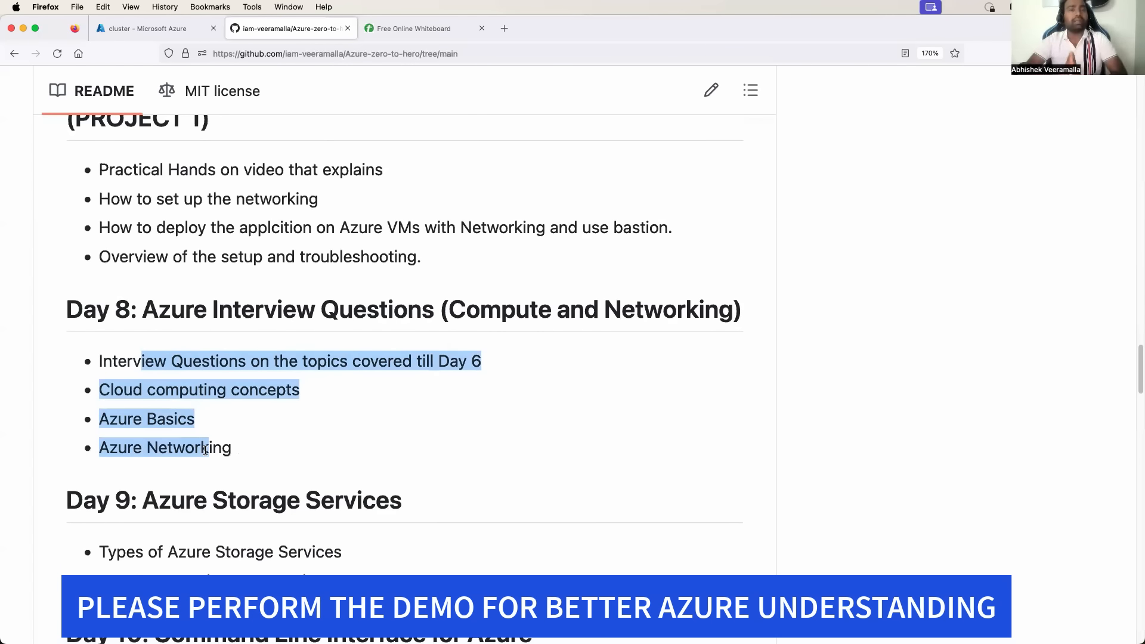
# Highlight the Day 7 project bullets and 'Interview Questions' in the Day 8 heading.
pyautogui.scroll(3, 198, 282)
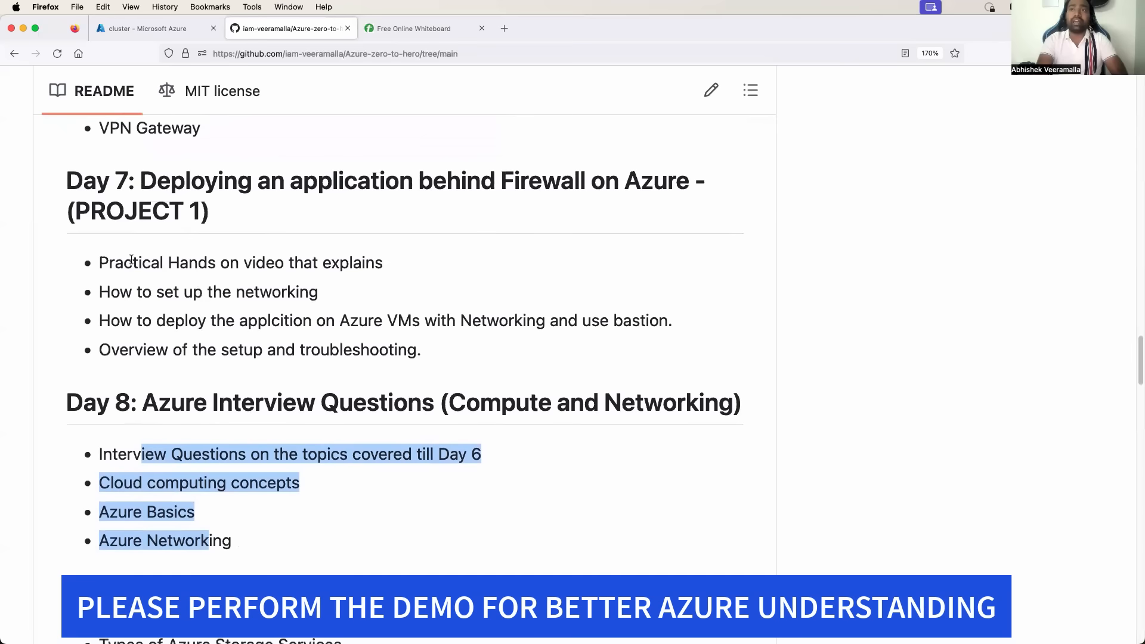
pyautogui.moveTo(131, 259); pyautogui.dragTo(245, 336)
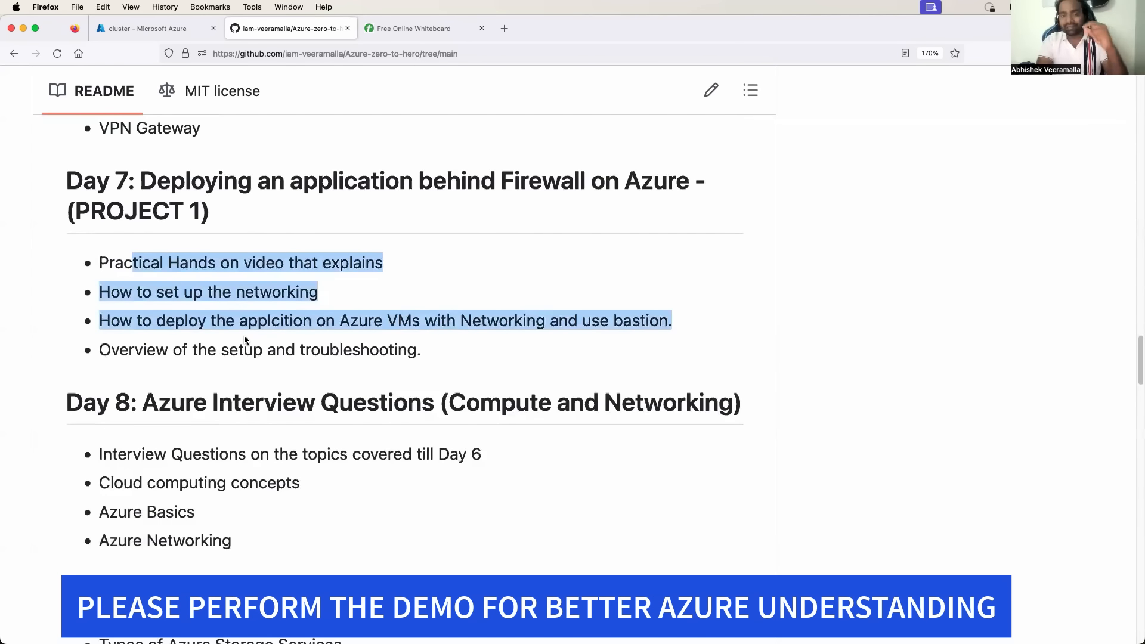
pyautogui.scroll(-2, 241, 376)
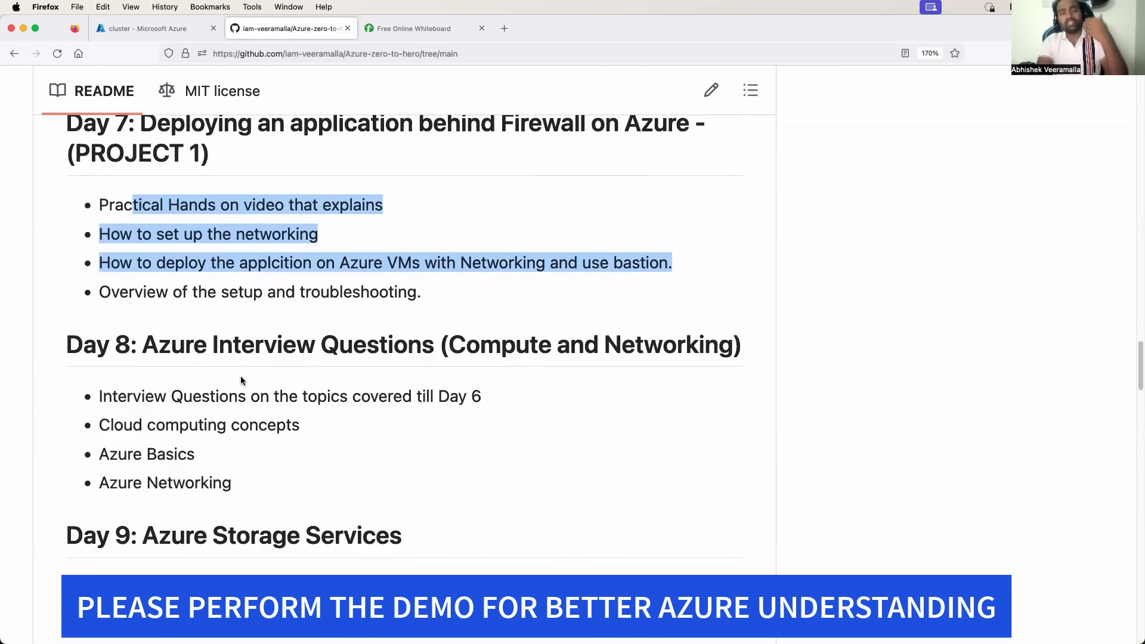
pyautogui.scroll(-2, 182, 367)
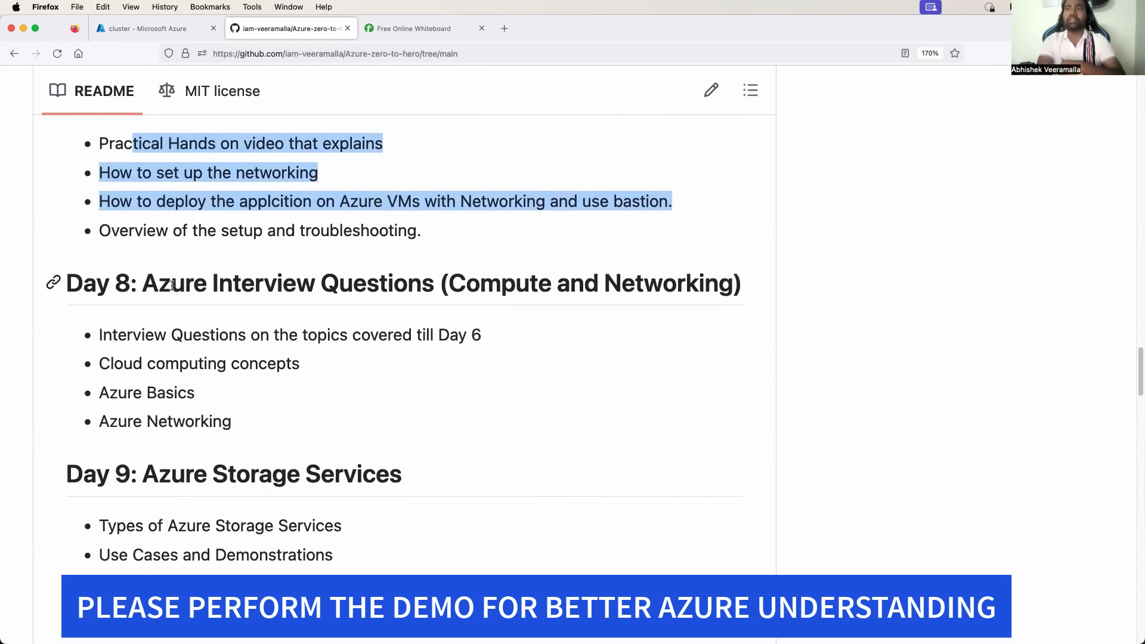
pyautogui.moveTo(172, 285); pyautogui.dragTo(385, 286)
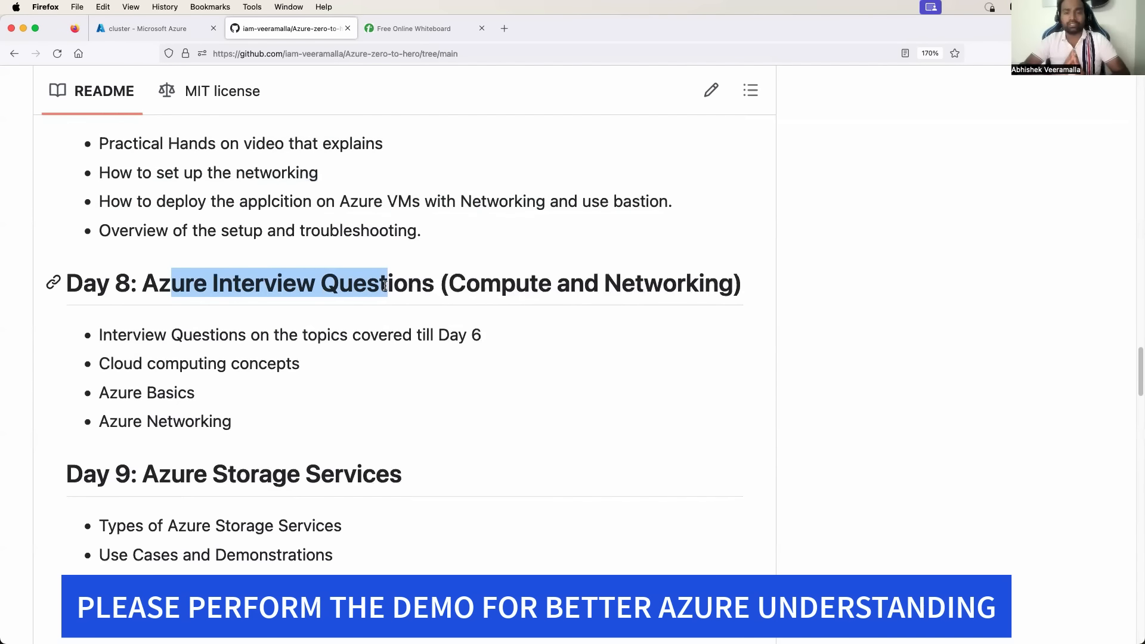
pyautogui.scroll(3, 381, 158)
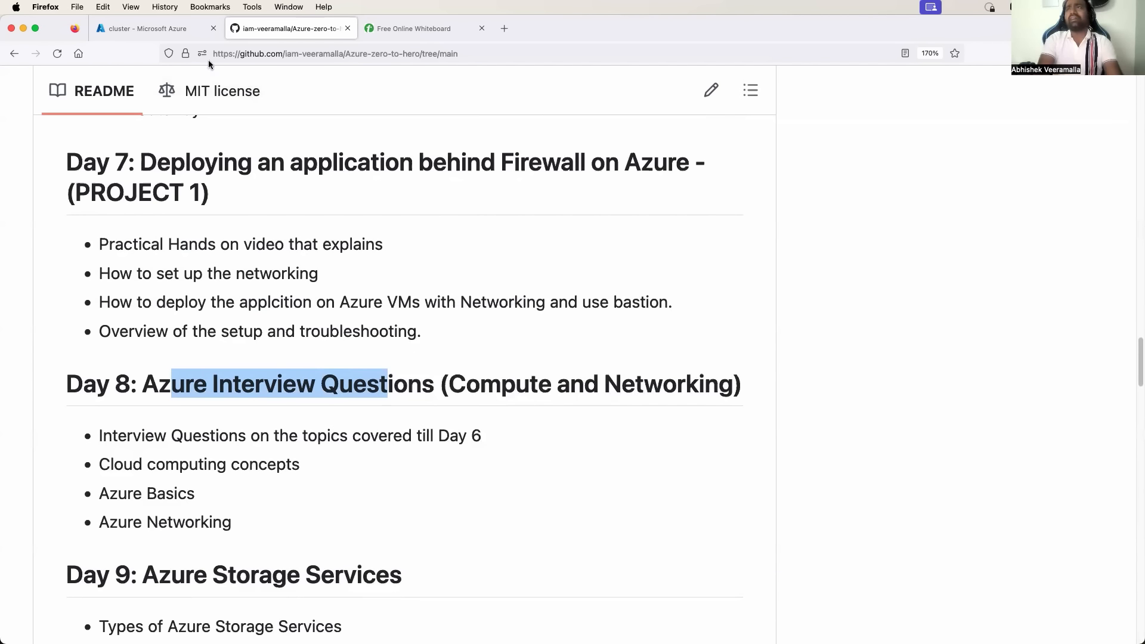
# Return the Azure portal to its Home page, then bring up the Free Online Whiteboard.
pyautogui.click(150, 28)
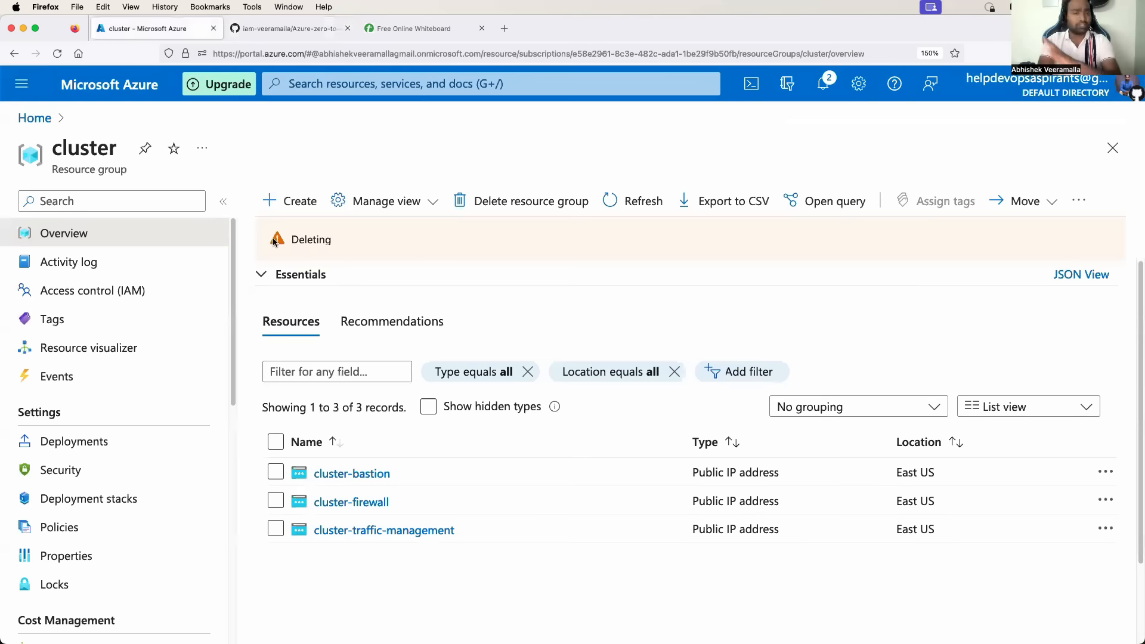
pyautogui.click(44, 121)
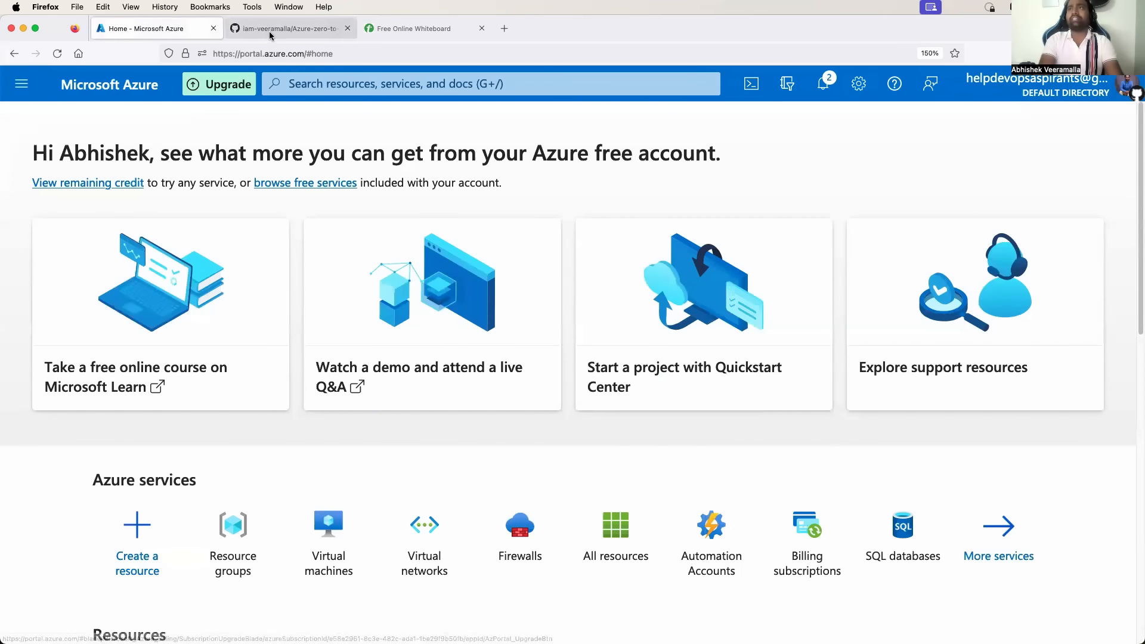
pyautogui.click(435, 31)
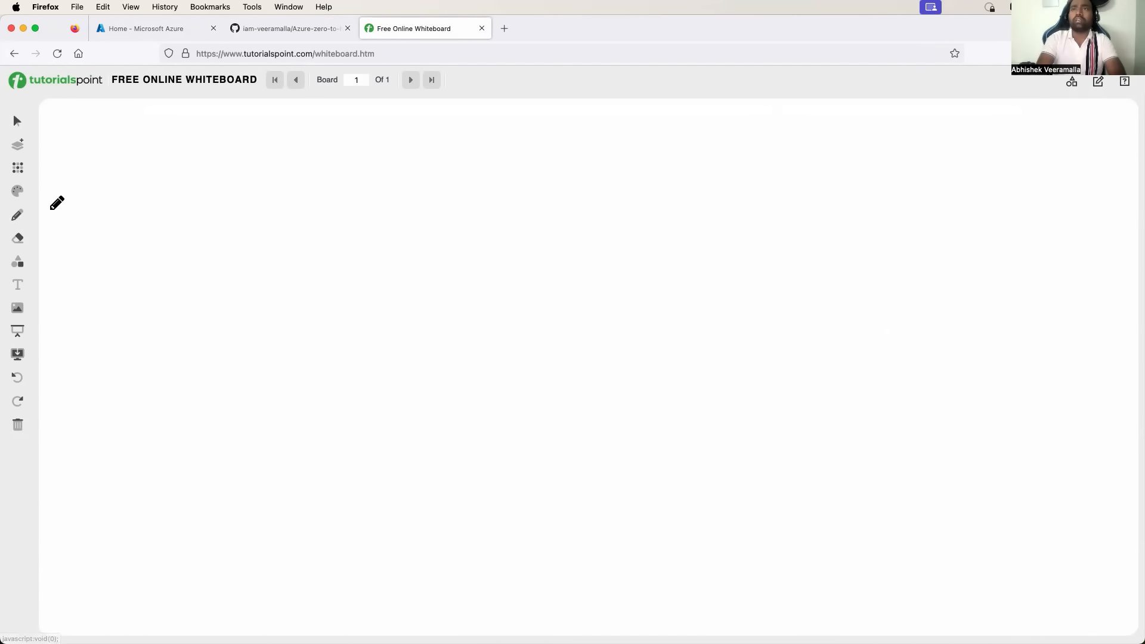
# With a size-4 pencil, draw a large circle labelled VNET.
pyautogui.click(18, 194)
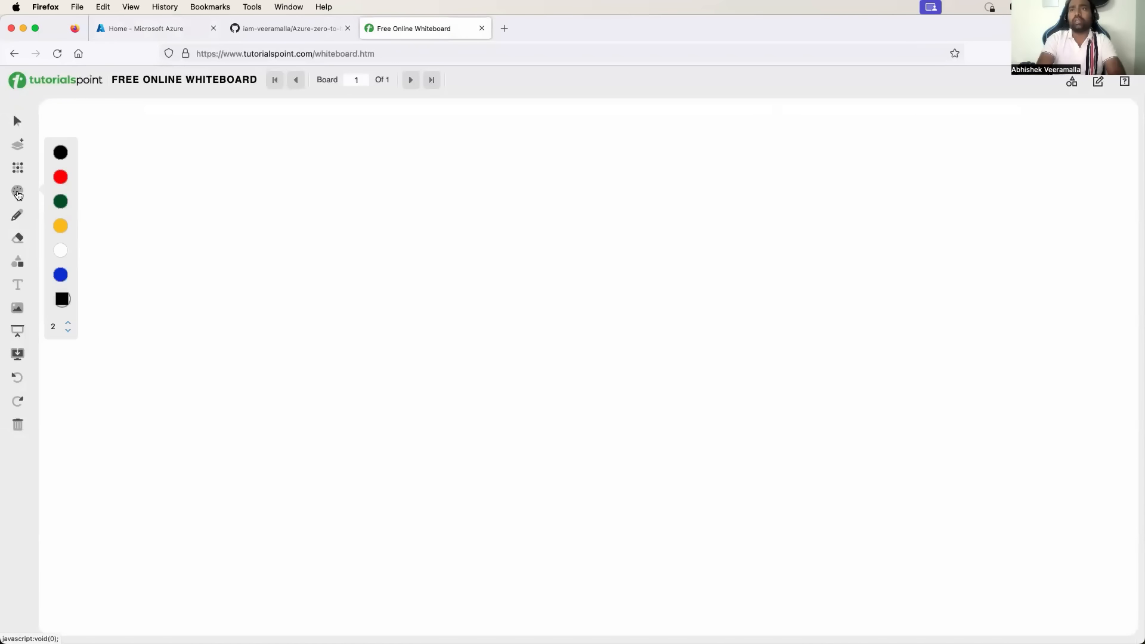
pyautogui.click(68, 322)
pyautogui.click(67, 322)
pyautogui.click(16, 215)
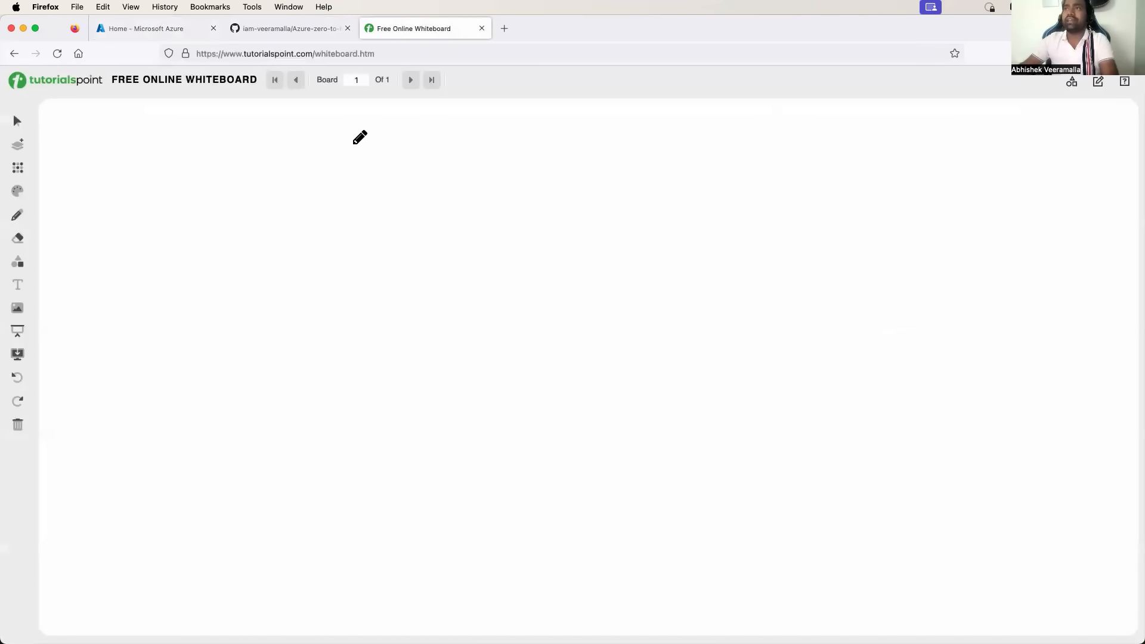
pyautogui.moveTo(352, 144)
pyautogui.mouseDown()
pyautogui.moveTo(276, 187)
pyautogui.moveTo(264, 339)
pyautogui.moveTo(377, 424)
pyautogui.moveTo(521, 381)
pyautogui.moveTo(562, 229)
pyautogui.moveTo(463, 142)
pyautogui.moveTo(336, 143)
pyautogui.mouseUp()
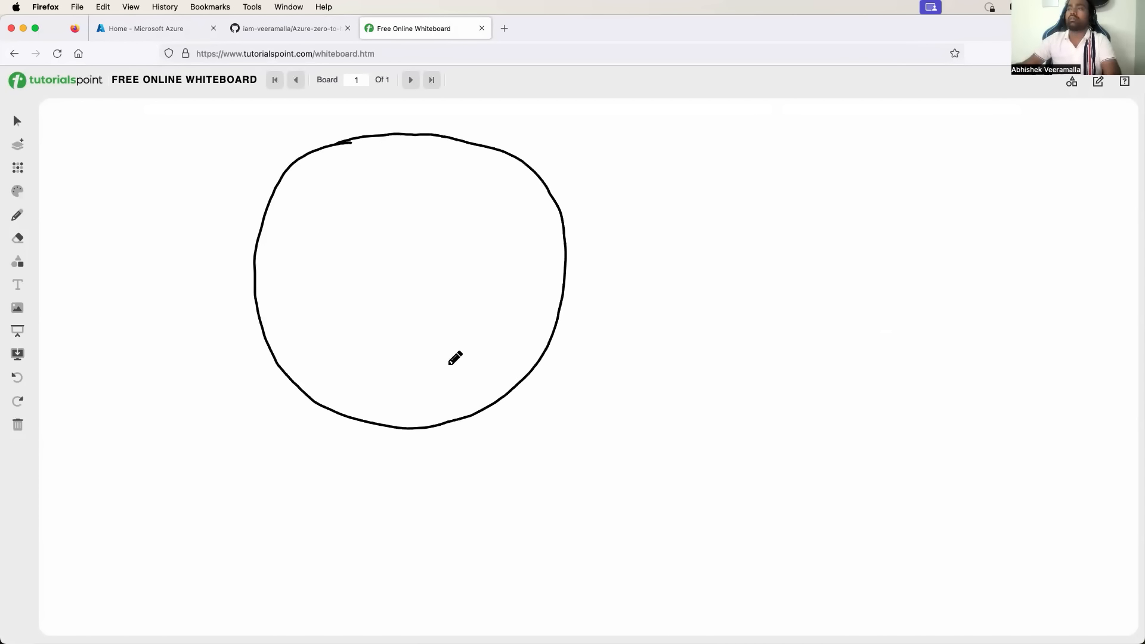
pyautogui.moveTo(462, 430)
pyautogui.mouseDown()
pyautogui.moveTo(511, 433)
pyautogui.moveTo(527, 414)
pyautogui.moveTo(514, 440)
pyautogui.mouseUp()
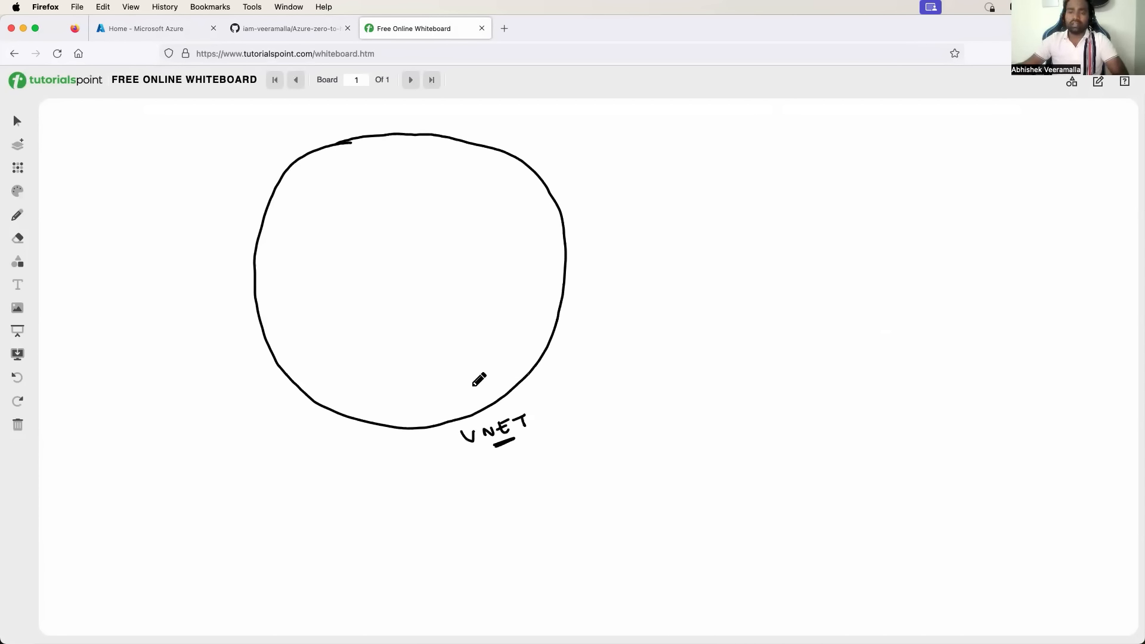
# Sketch the Fire box and the web-sb subnet holding a VM labelled nginx (html).
pyautogui.moveTo(271, 250)
pyautogui.mouseDown()
pyautogui.moveTo(269, 301)
pyautogui.moveTo(311, 242)
pyautogui.moveTo(271, 248)
pyautogui.moveTo(278, 264)
pyautogui.moveTo(289, 254)
pyautogui.moveTo(297, 294)
pyautogui.mouseUp()
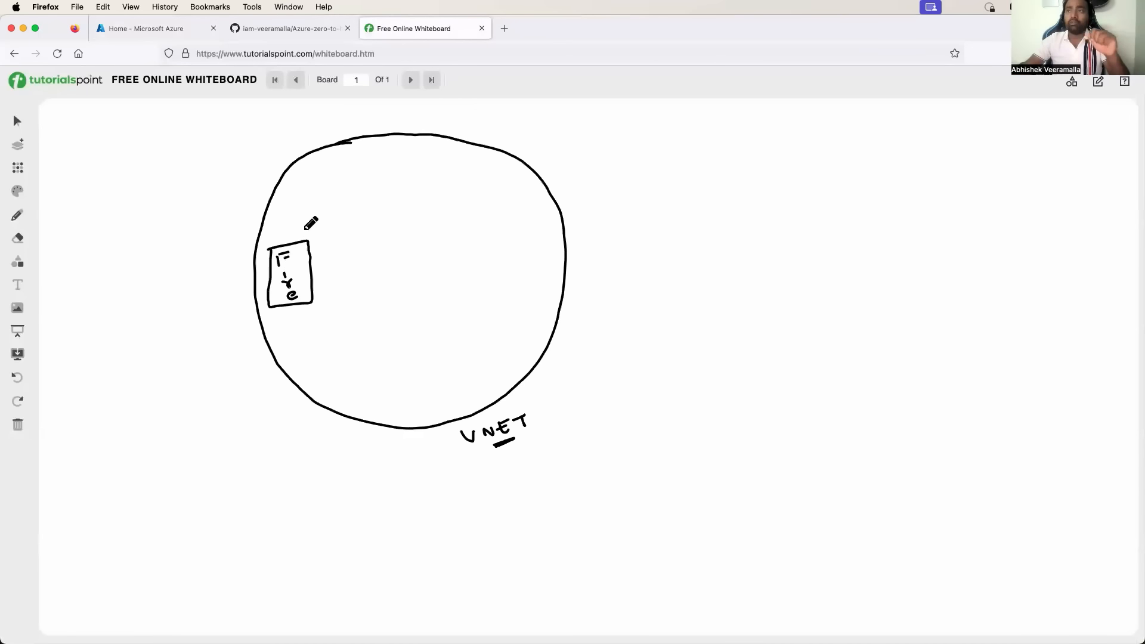
pyautogui.moveTo(280, 230); pyautogui.dragTo(289, 227)
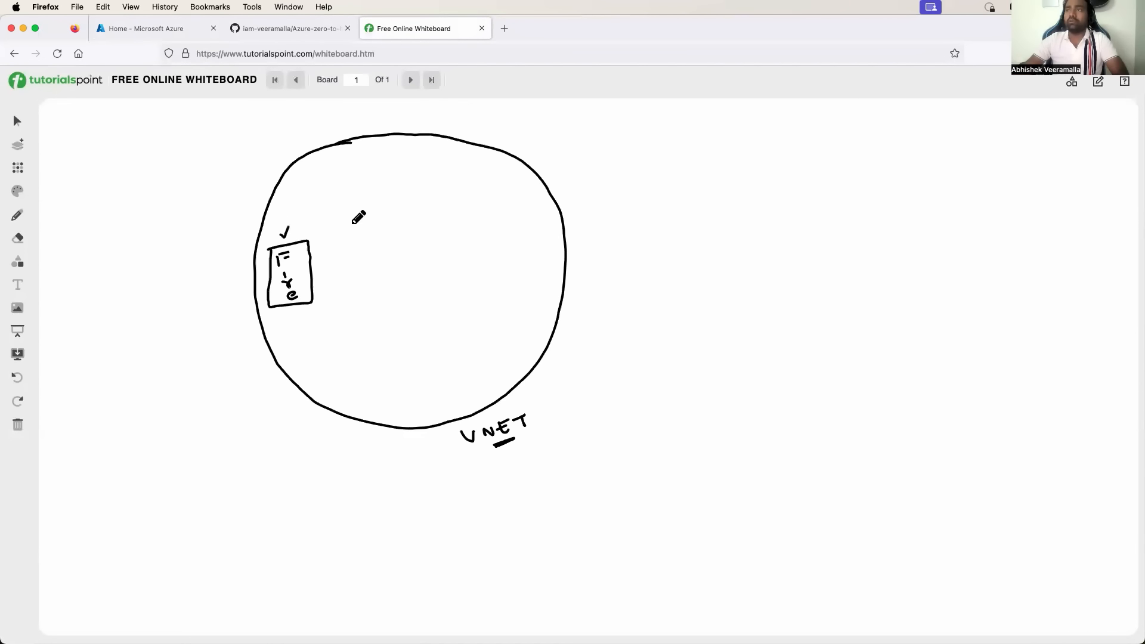
pyautogui.moveTo(351, 229)
pyautogui.mouseDown()
pyautogui.moveTo(355, 300)
pyautogui.moveTo(413, 220)
pyautogui.moveTo(452, 216)
pyautogui.mouseUp()
pyautogui.moveTo(357, 299); pyautogui.dragTo(471, 291)
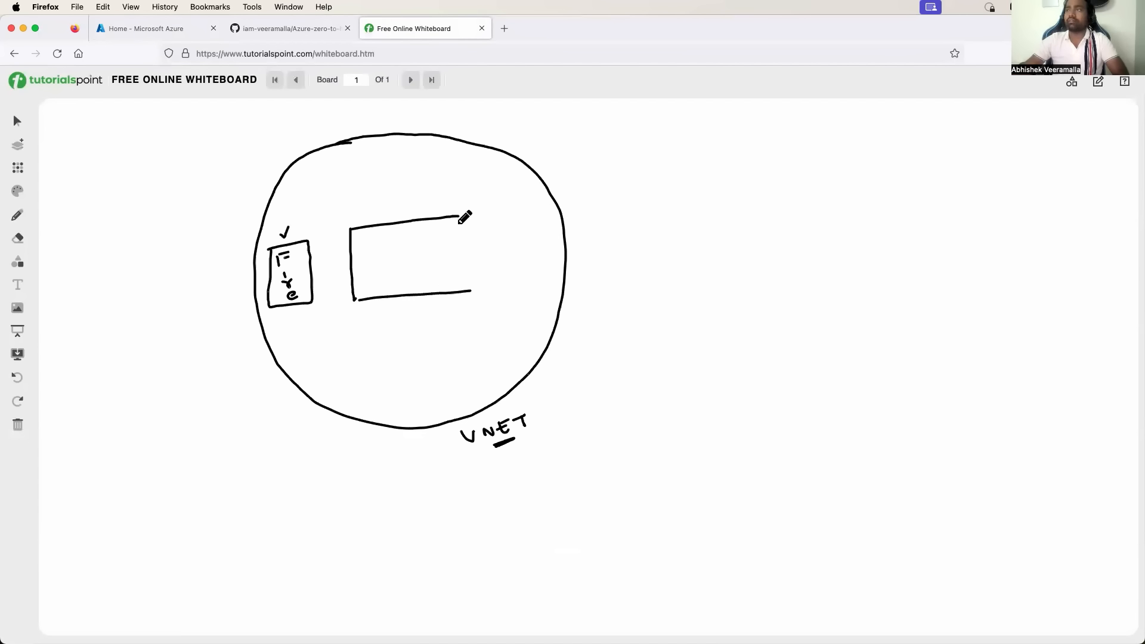
pyautogui.moveTo(453, 218)
pyautogui.mouseDown()
pyautogui.moveTo(468, 291)
pyautogui.moveTo(420, 314)
pyautogui.moveTo(485, 308)
pyautogui.moveTo(468, 320)
pyautogui.mouseUp()
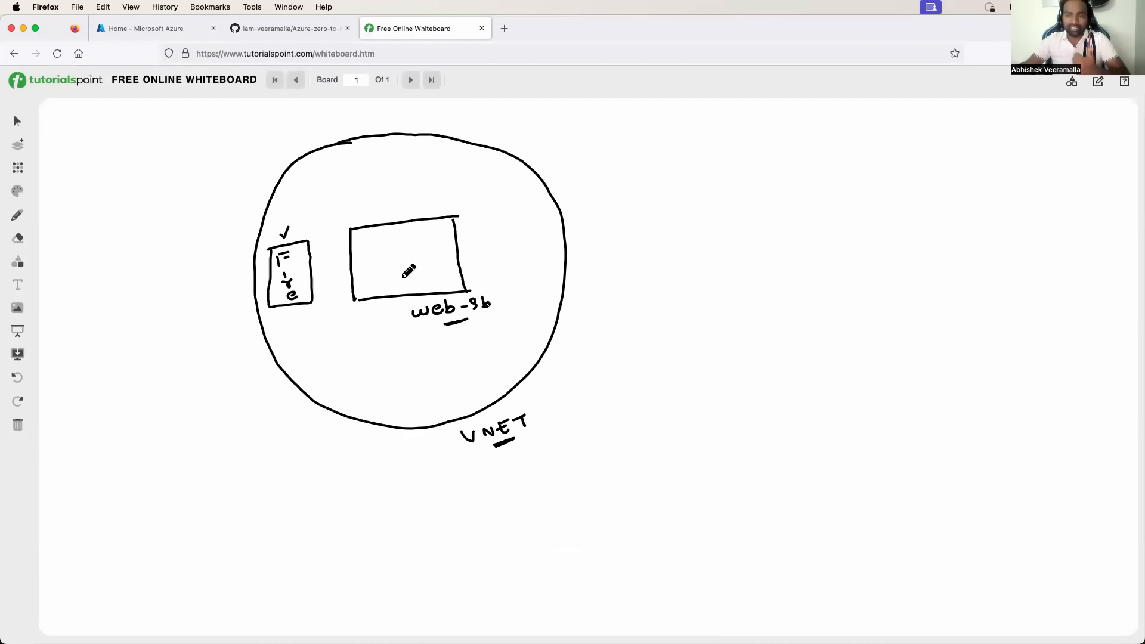
pyautogui.moveTo(386, 245)
pyautogui.mouseDown()
pyautogui.moveTo(387, 275)
pyautogui.moveTo(431, 262)
pyautogui.moveTo(404, 241)
pyautogui.moveTo(401, 260)
pyautogui.moveTo(408, 249)
pyautogui.moveTo(429, 258)
pyautogui.moveTo(425, 198)
pyautogui.moveTo(480, 179)
pyautogui.moveTo(460, 203)
pyautogui.moveTo(506, 184)
pyautogui.mouseUp()
pyautogui.moveTo(508, 172); pyautogui.dragTo(514, 186)
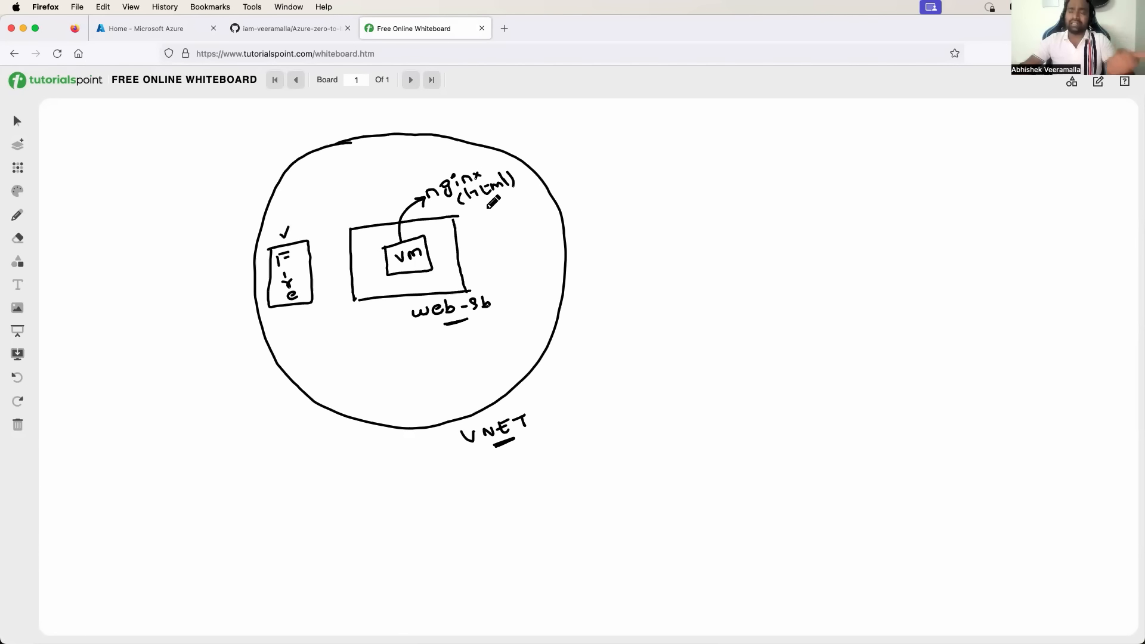
pyautogui.moveTo(485, 206); pyautogui.dragTo(497, 202)
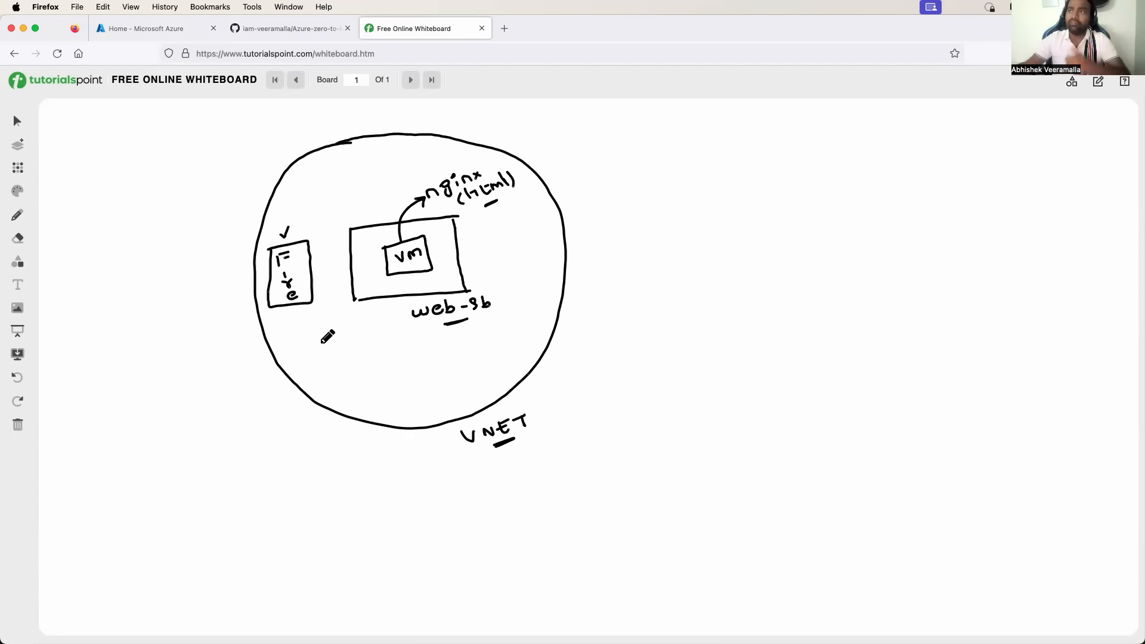
# Draw the bastion box, write and circle 'user', and arrow it into the firewall.
pyautogui.moveTo(300, 332)
pyautogui.mouseDown()
pyautogui.moveTo(303, 374)
pyautogui.moveTo(357, 324)
pyautogui.moveTo(300, 331)
pyautogui.moveTo(314, 352)
pyautogui.moveTo(362, 333)
pyautogui.moveTo(345, 354)
pyautogui.mouseUp()
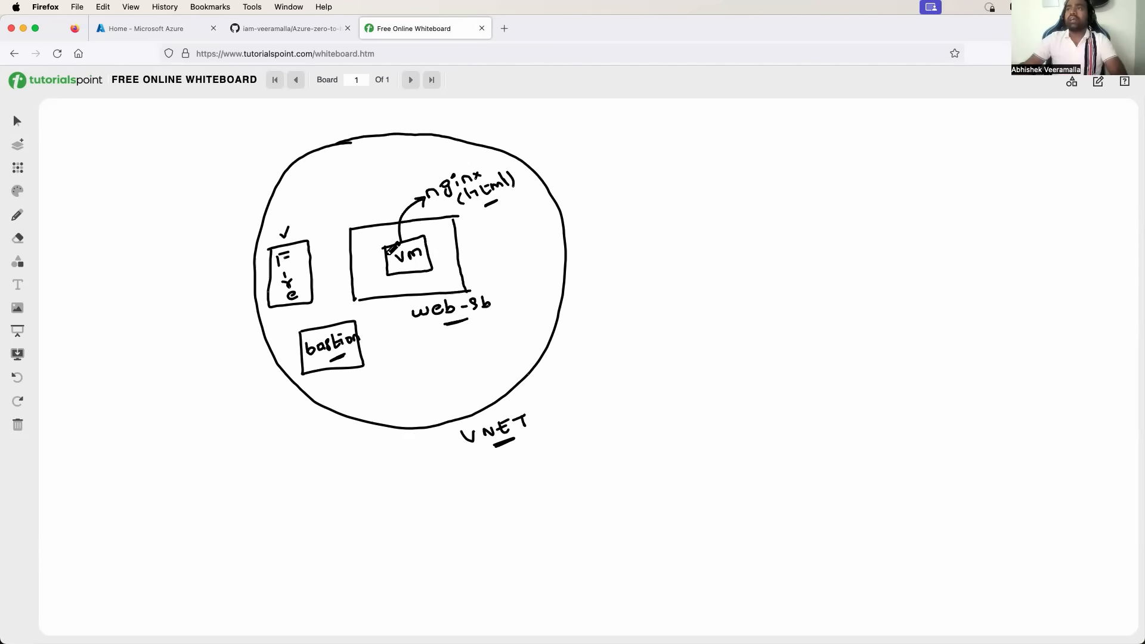
pyautogui.moveTo(104, 306)
pyautogui.mouseDown()
pyautogui.moveTo(192, 304)
pyautogui.moveTo(230, 277)
pyautogui.moveTo(381, 256)
pyautogui.moveTo(377, 271)
pyautogui.mouseUp()
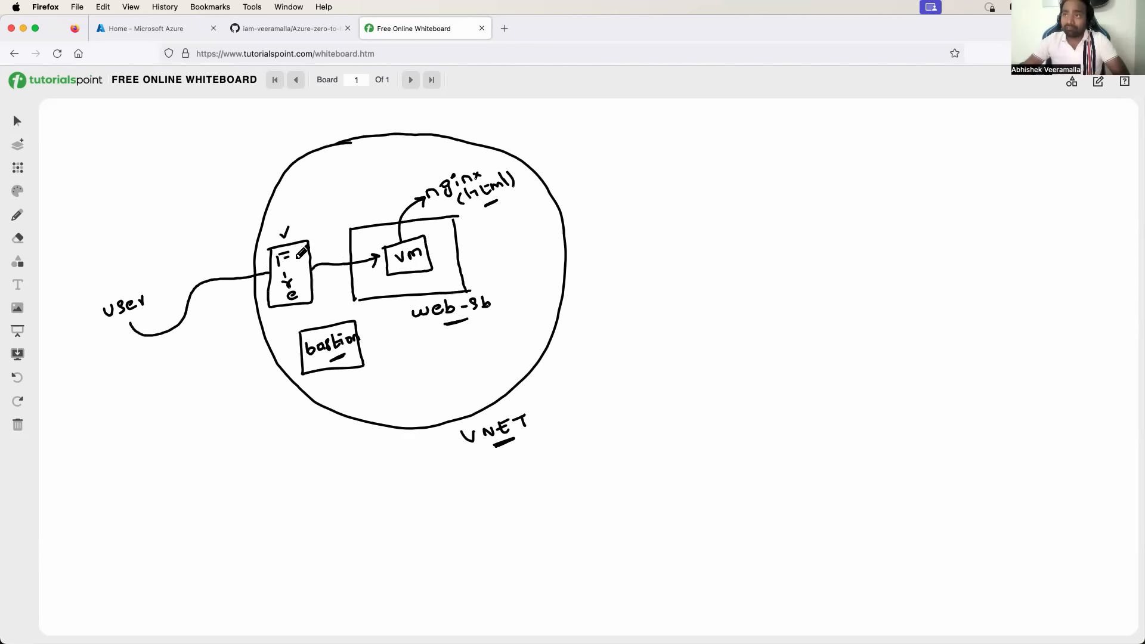
pyautogui.moveTo(294, 253); pyautogui.dragTo(300, 289)
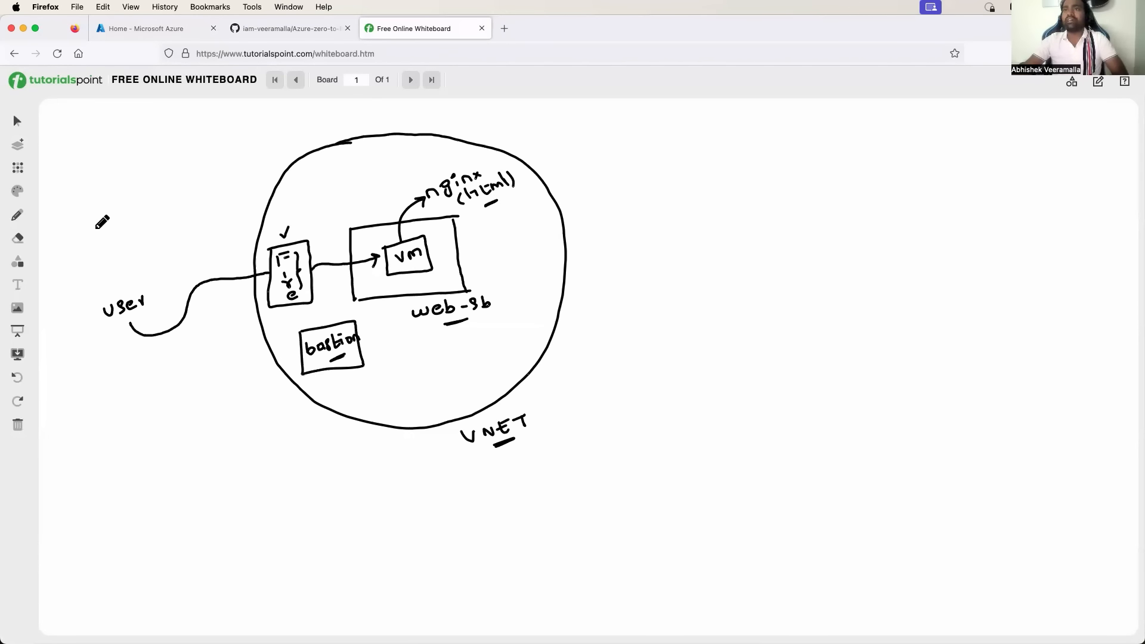
pyautogui.moveTo(98, 230)
pyautogui.mouseDown()
pyautogui.moveTo(250, 257)
pyautogui.moveTo(309, 243)
pyautogui.moveTo(386, 248)
pyautogui.mouseUp()
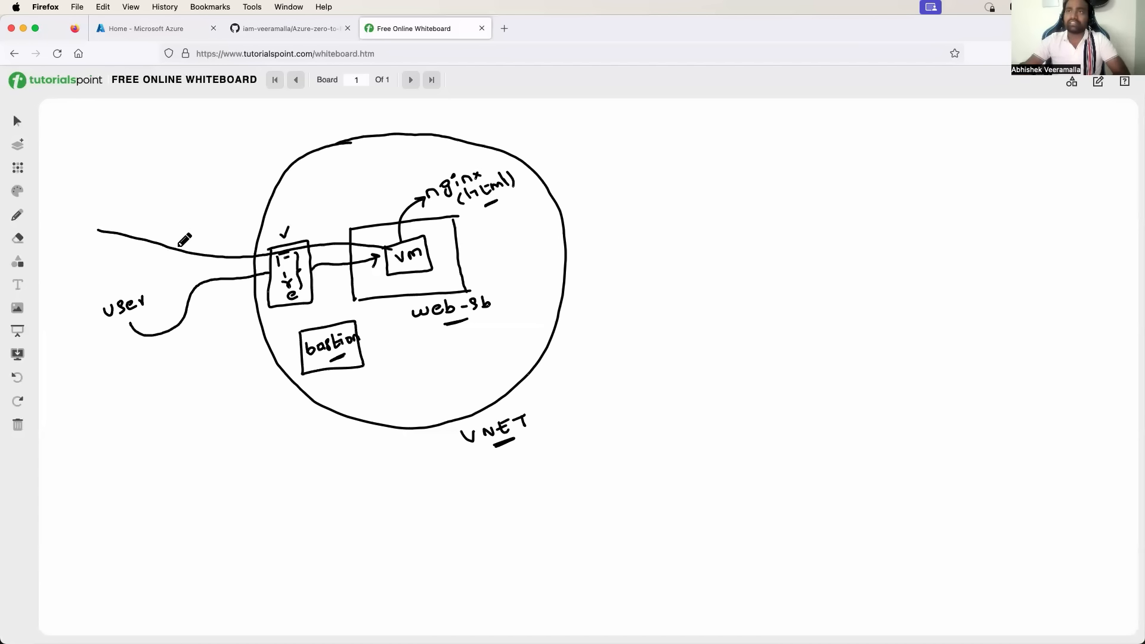
pyautogui.moveTo(176, 231)
pyautogui.mouseDown()
pyautogui.moveTo(169, 264)
pyautogui.moveTo(190, 246)
pyautogui.mouseUp()
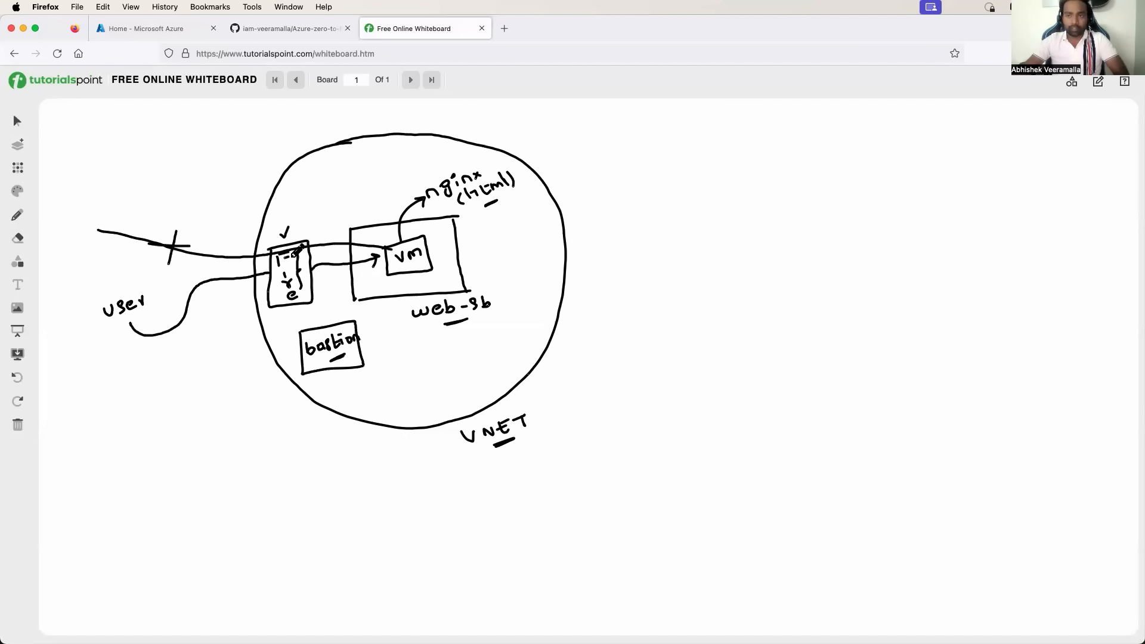
pyautogui.press('super+z')
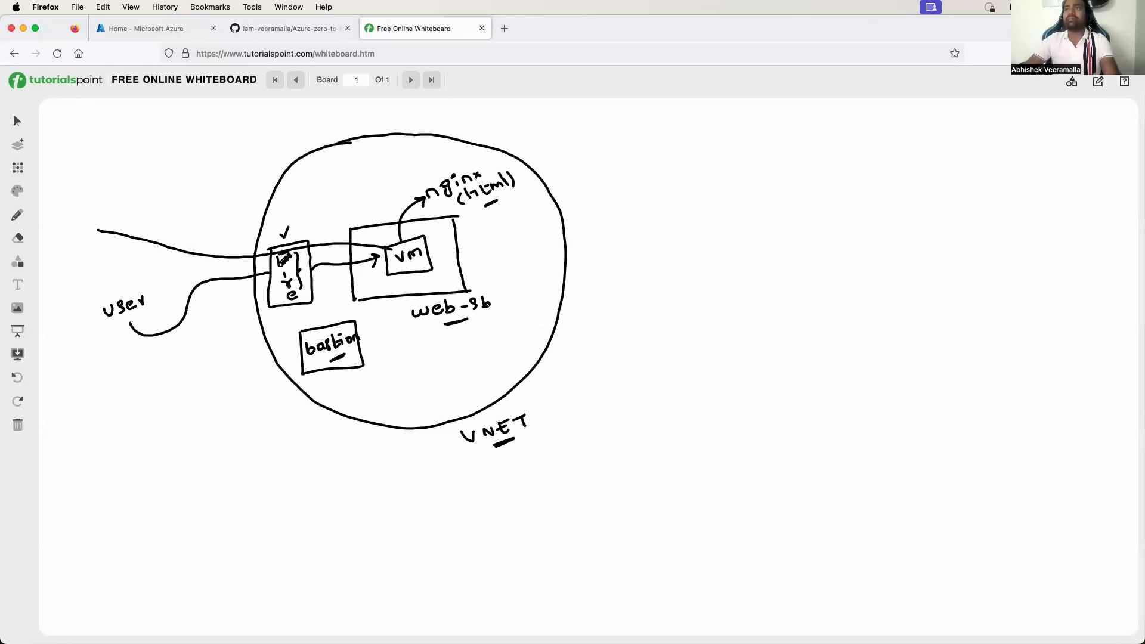
pyautogui.press('super+z')
pyautogui.moveTo(157, 287)
pyautogui.mouseDown()
pyautogui.moveTo(100, 300)
pyautogui.moveTo(141, 314)
pyautogui.moveTo(154, 286)
pyautogui.mouseUp()
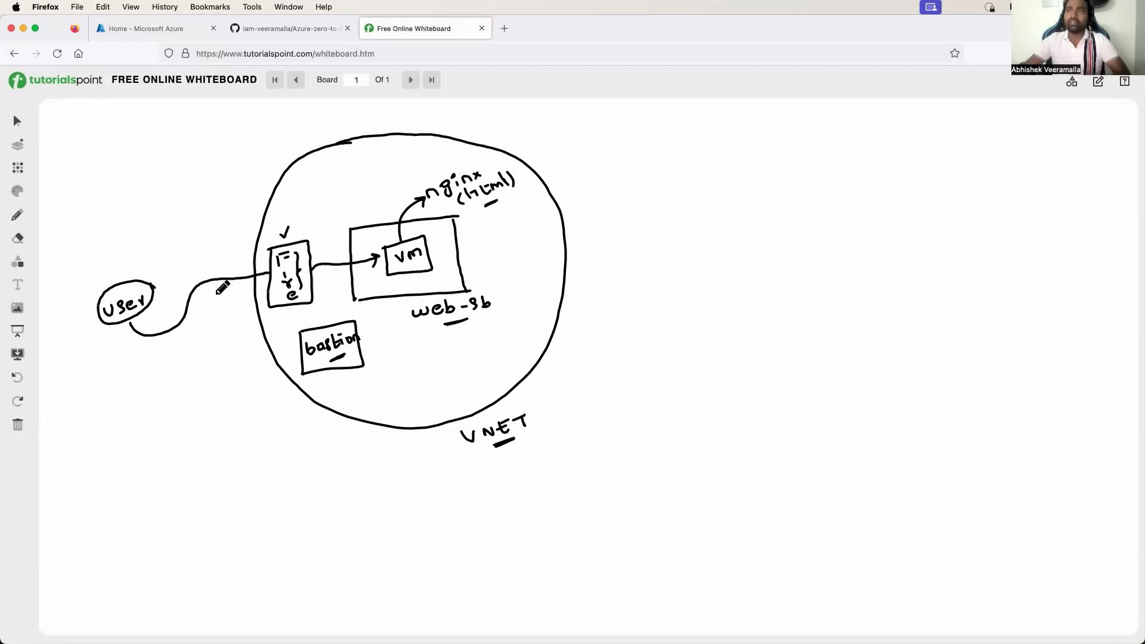
pyautogui.moveTo(218, 277); pyautogui.dragTo(220, 285)
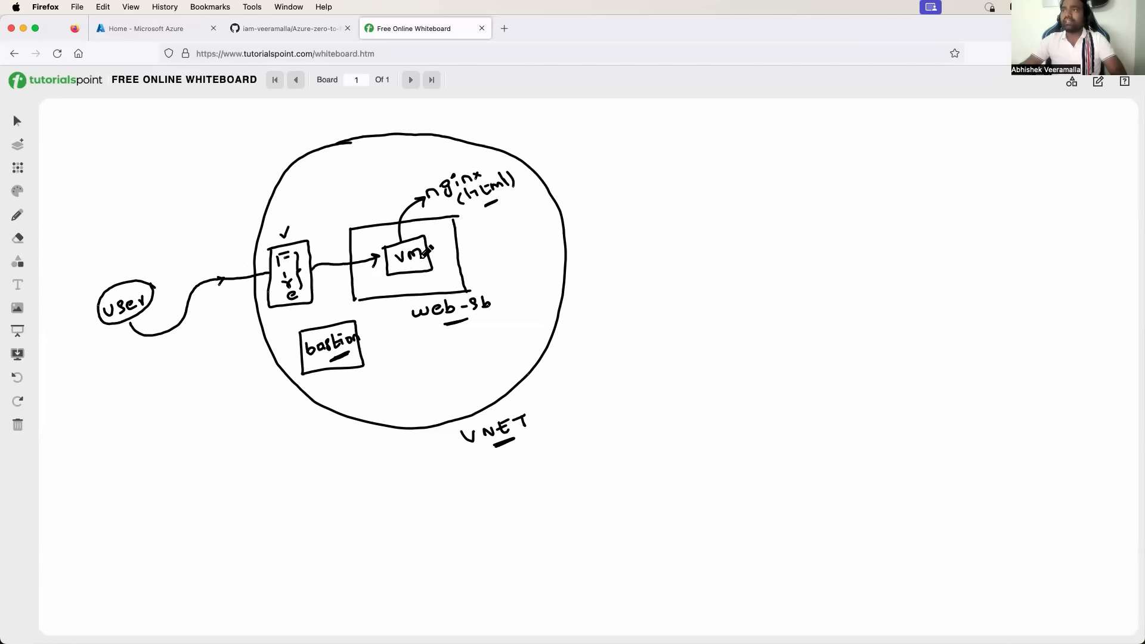
# Write 'private (SSH) IP' by the VM and draw the arrow path through bastion to the VM.
pyautogui.moveTo(406, 264)
pyautogui.mouseDown()
pyautogui.moveTo(501, 226)
pyautogui.moveTo(491, 260)
pyautogui.mouseUp()
pyautogui.moveTo(488, 222)
pyautogui.mouseDown()
pyautogui.moveTo(544, 212)
pyautogui.moveTo(553, 230)
pyautogui.mouseUp()
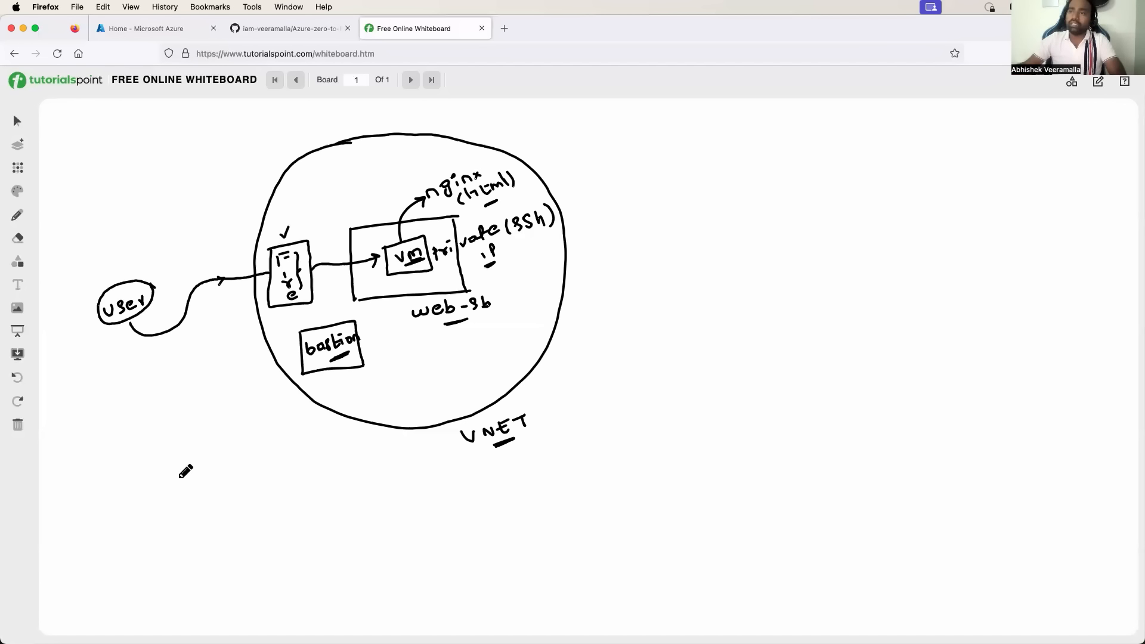
pyautogui.moveTo(179, 476); pyautogui.dragTo(305, 370)
pyautogui.moveTo(242, 412)
pyautogui.mouseDown()
pyautogui.moveTo(257, 410)
pyautogui.moveTo(254, 424)
pyautogui.mouseUp()
pyautogui.moveTo(357, 319); pyautogui.dragTo(382, 285)
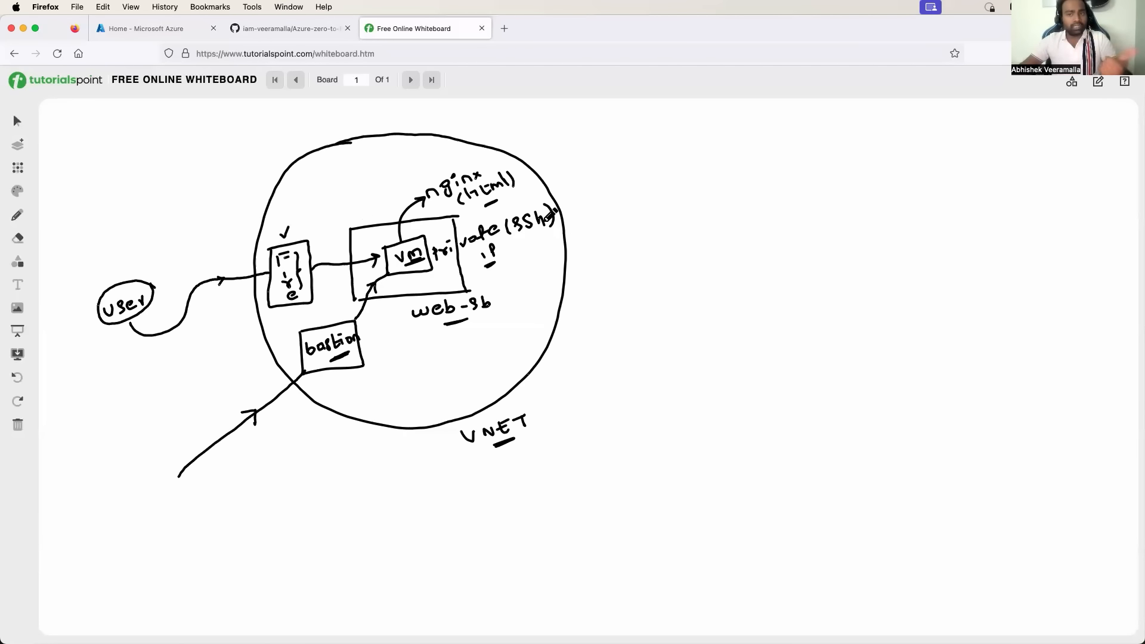
pyautogui.moveTo(576, 204); pyautogui.dragTo(590, 195)
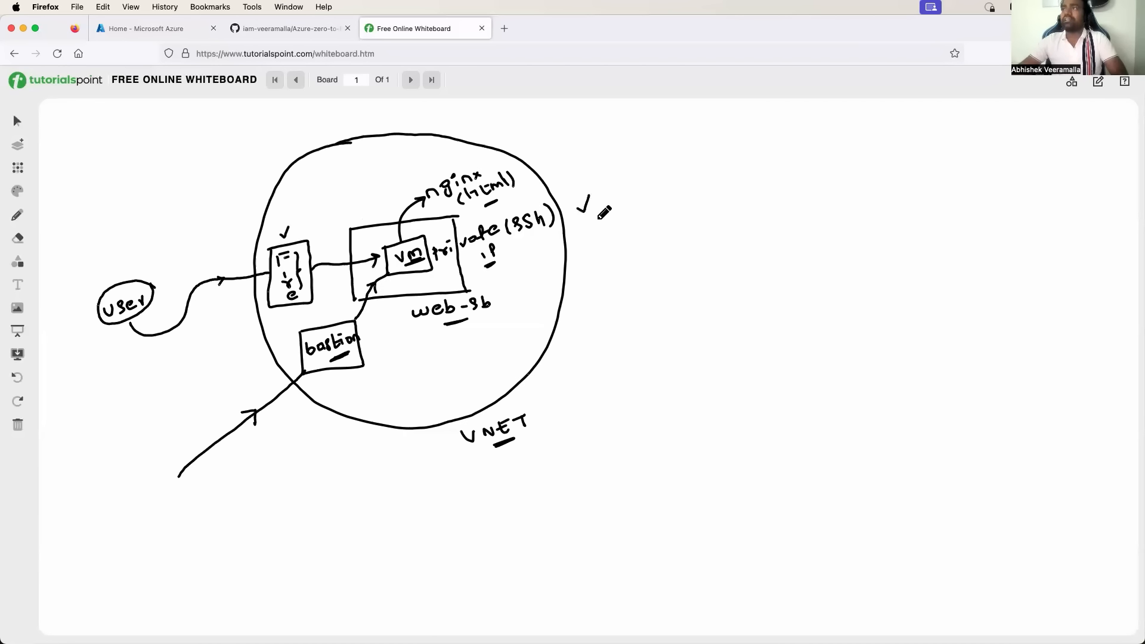
pyautogui.moveTo(576, 234); pyautogui.dragTo(594, 226)
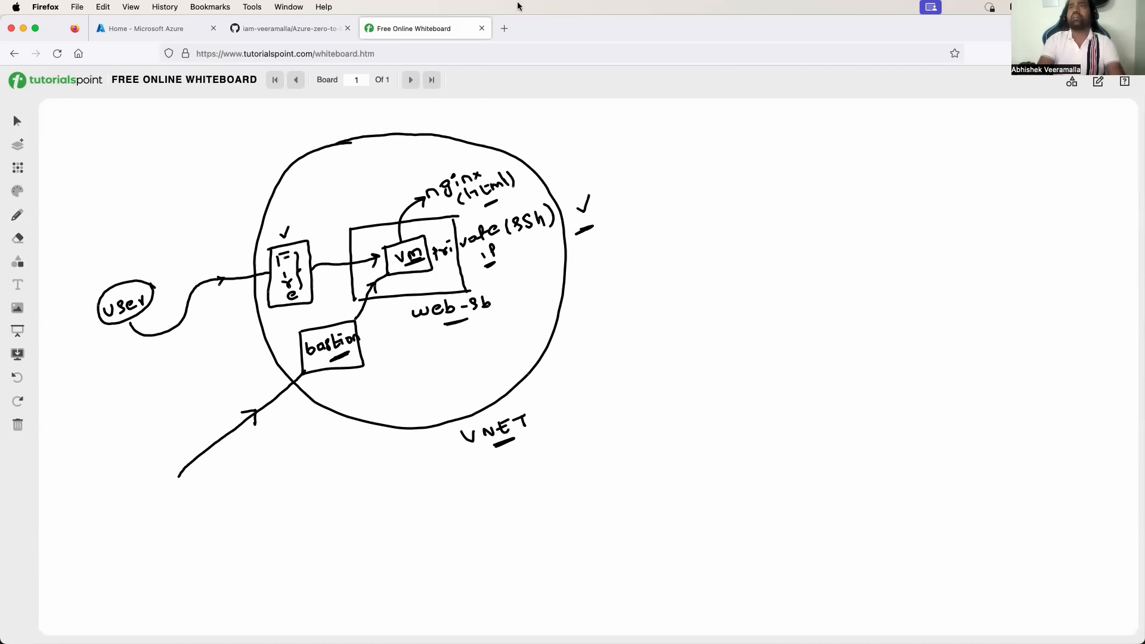
# Open the Resource groups list from the portal menu.
pyautogui.click(149, 28)
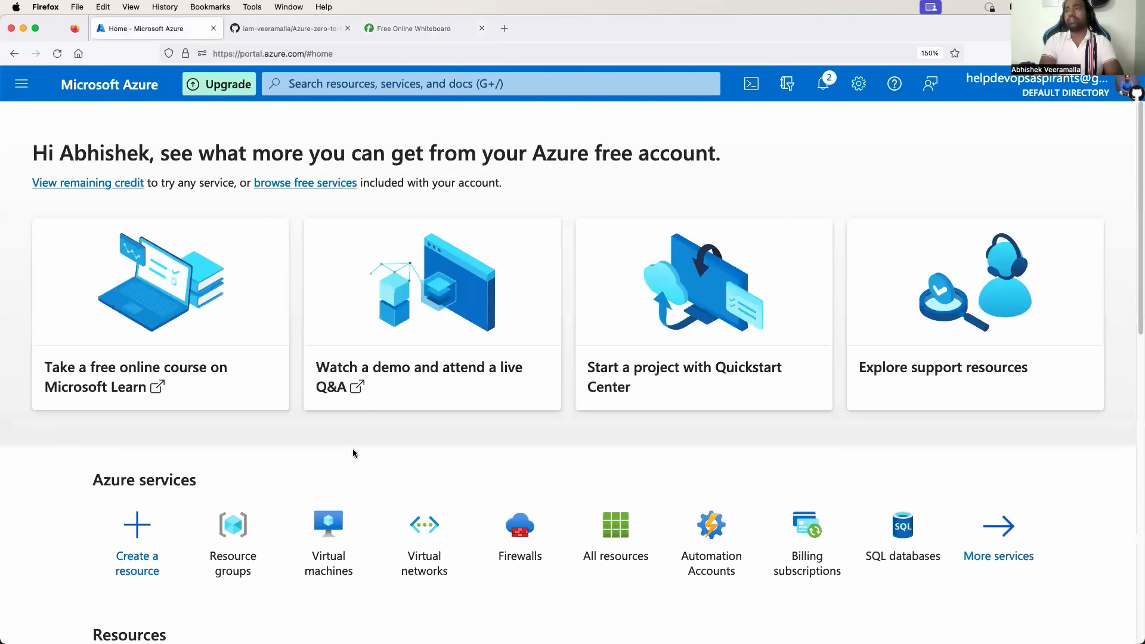
pyautogui.scroll(-1, 353, 453)
pyautogui.scroll(1, 353, 454)
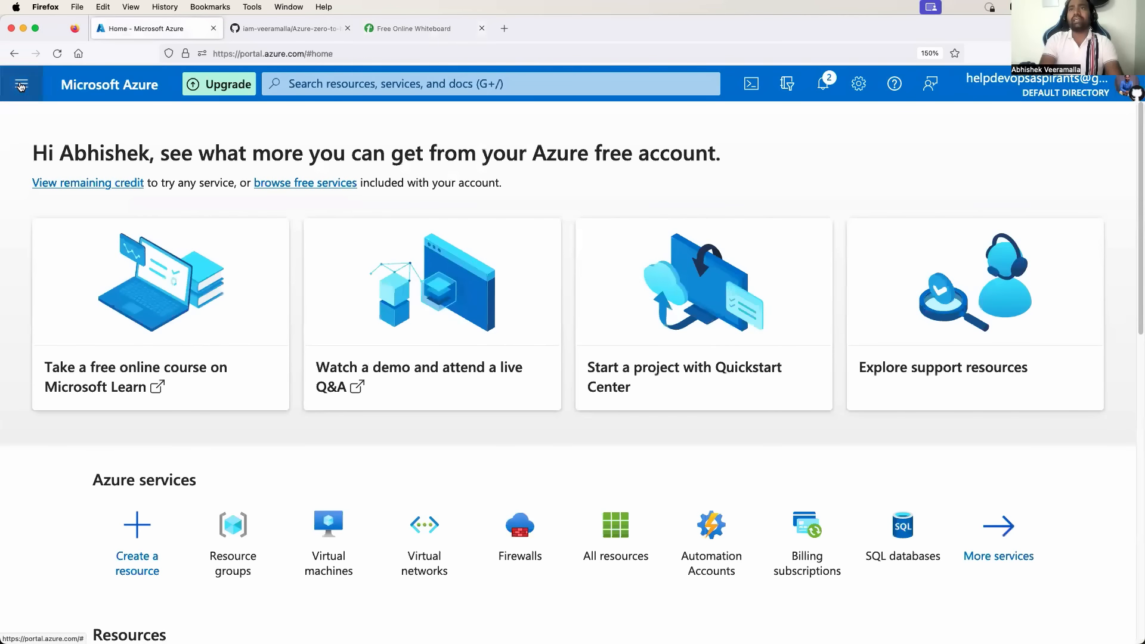
pyautogui.click(21, 84)
pyautogui.click(76, 289)
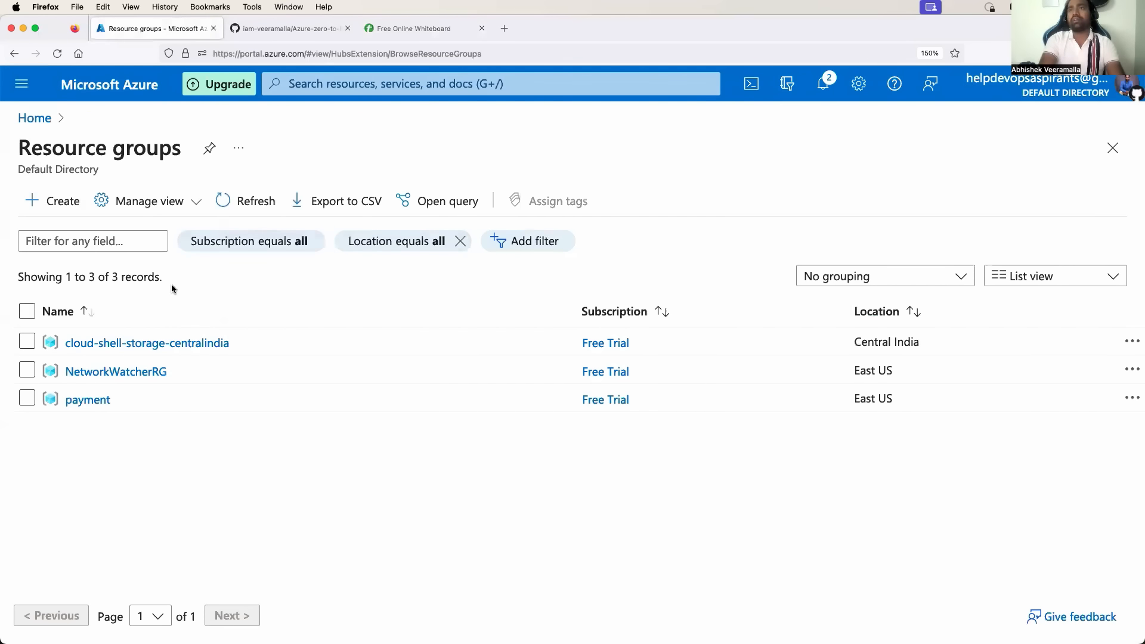
# Create a new resource group named 'abhishek' through Review + create.
pyautogui.click(64, 211)
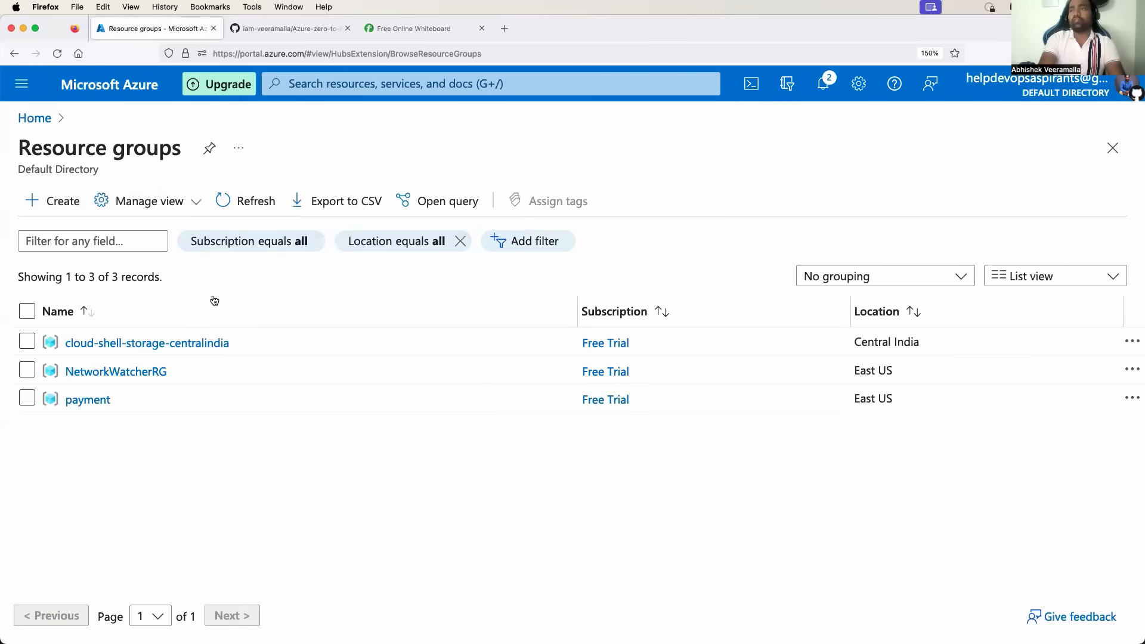
pyautogui.click(333, 378)
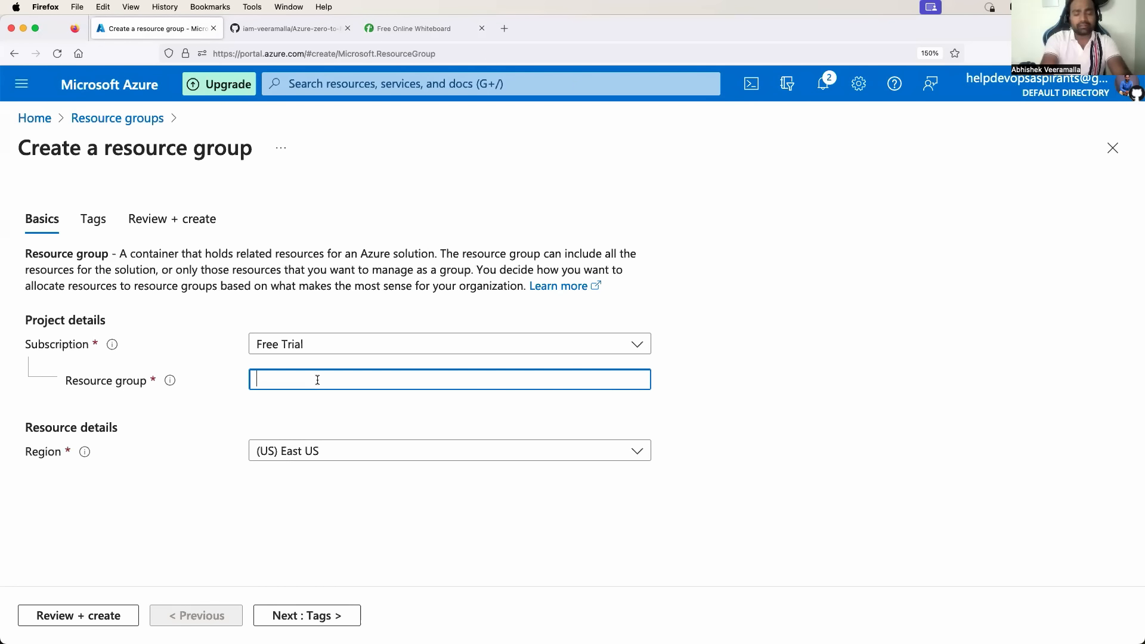
pyautogui.write('demo')
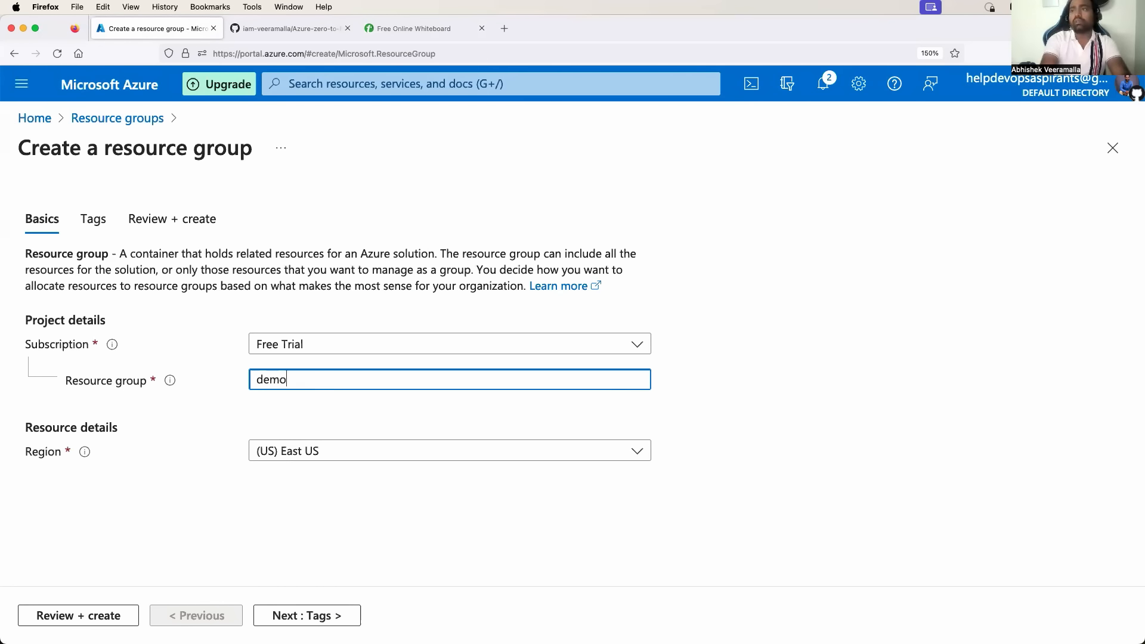
pyautogui.write('nstration')
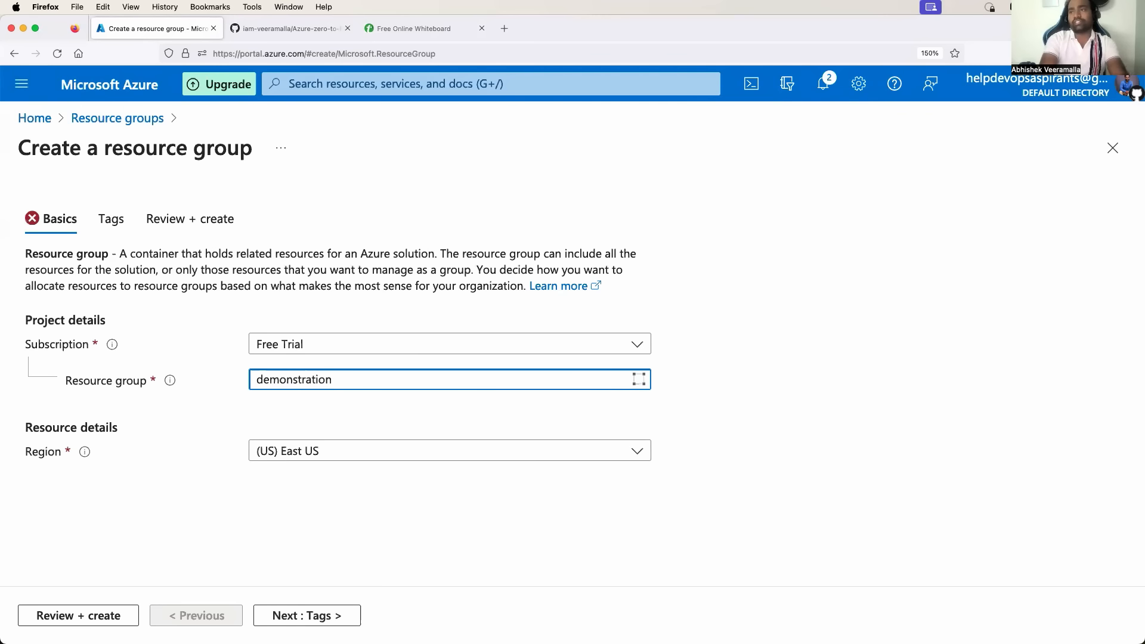
pyautogui.click(332, 485)
pyautogui.click(329, 380)
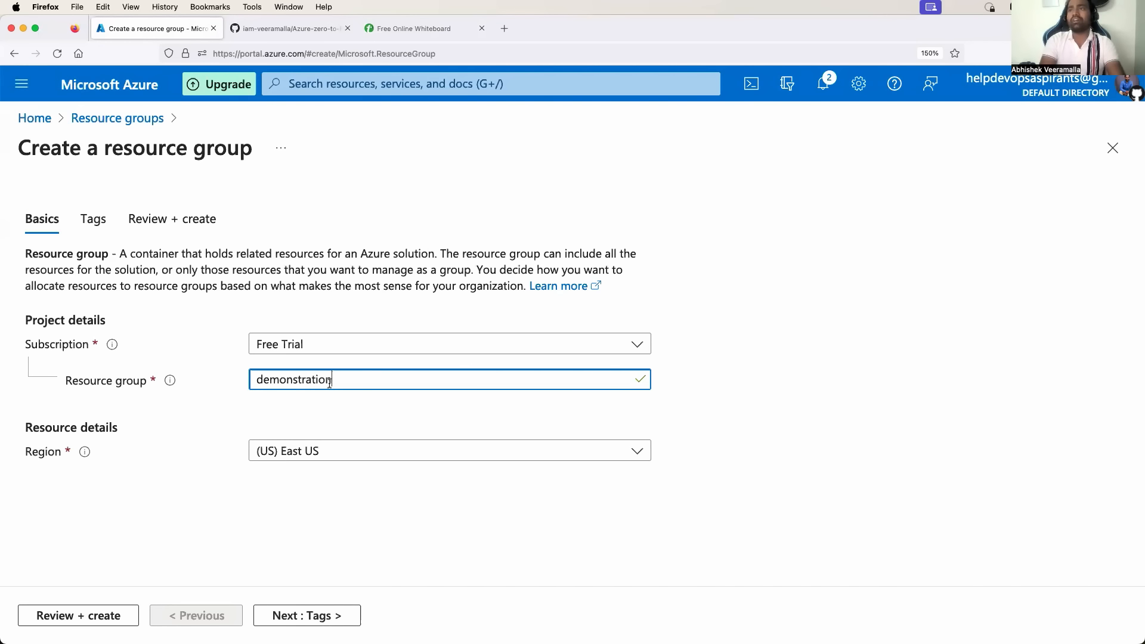
pyautogui.moveTo(329, 380); pyautogui.dragTo(262, 380)
pyautogui.press('BackSpace')
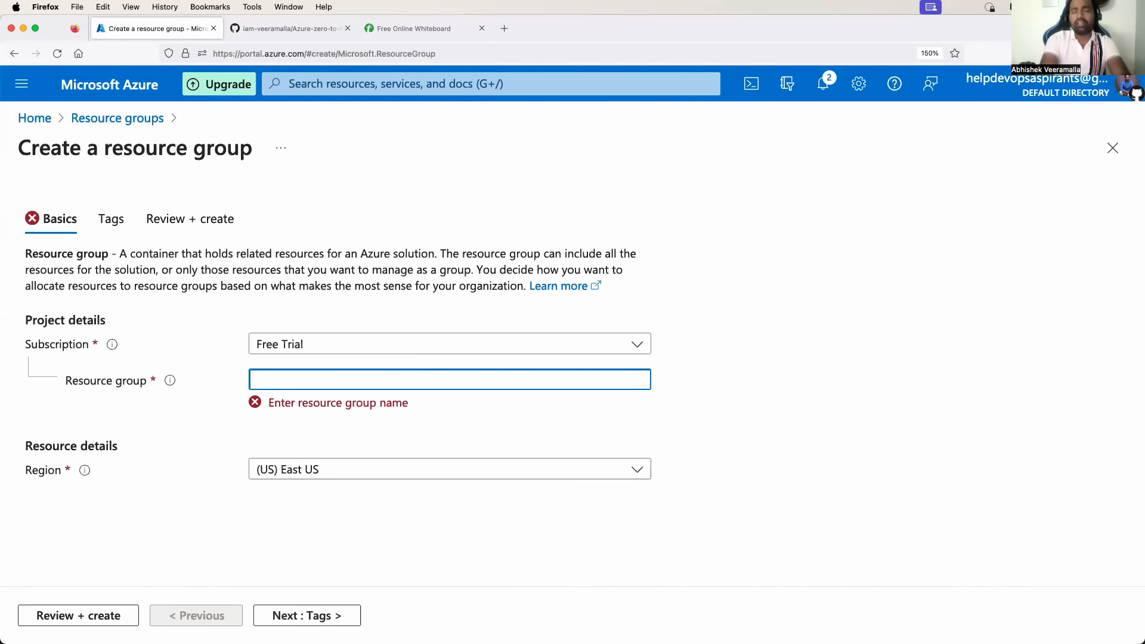
pyautogui.write('abhishek')
pyautogui.click(308, 497)
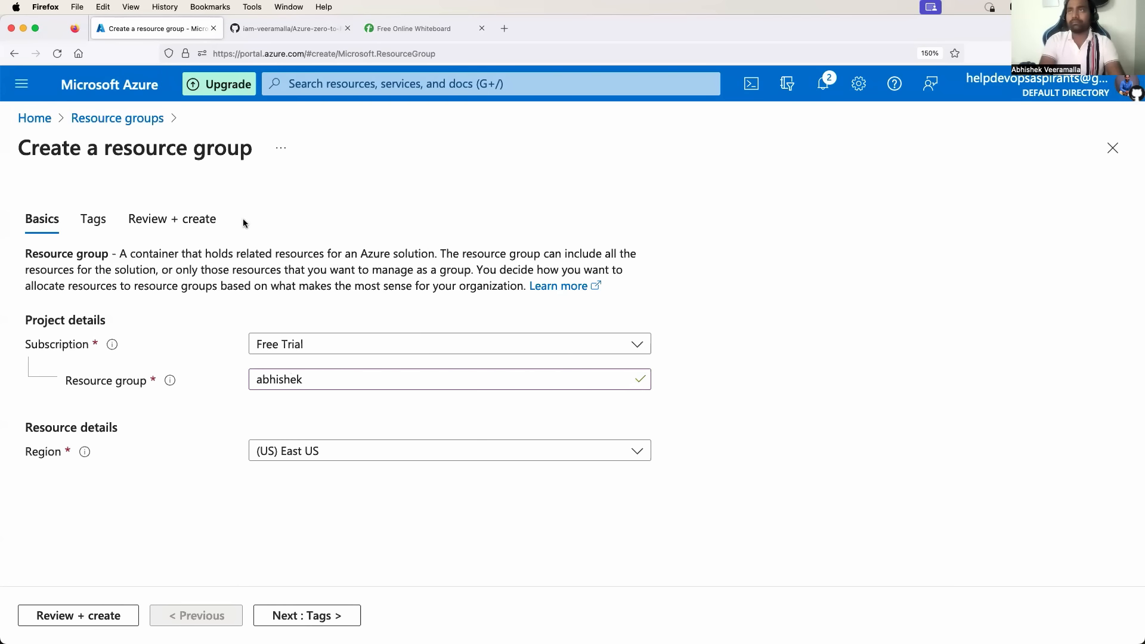
pyautogui.click(103, 612)
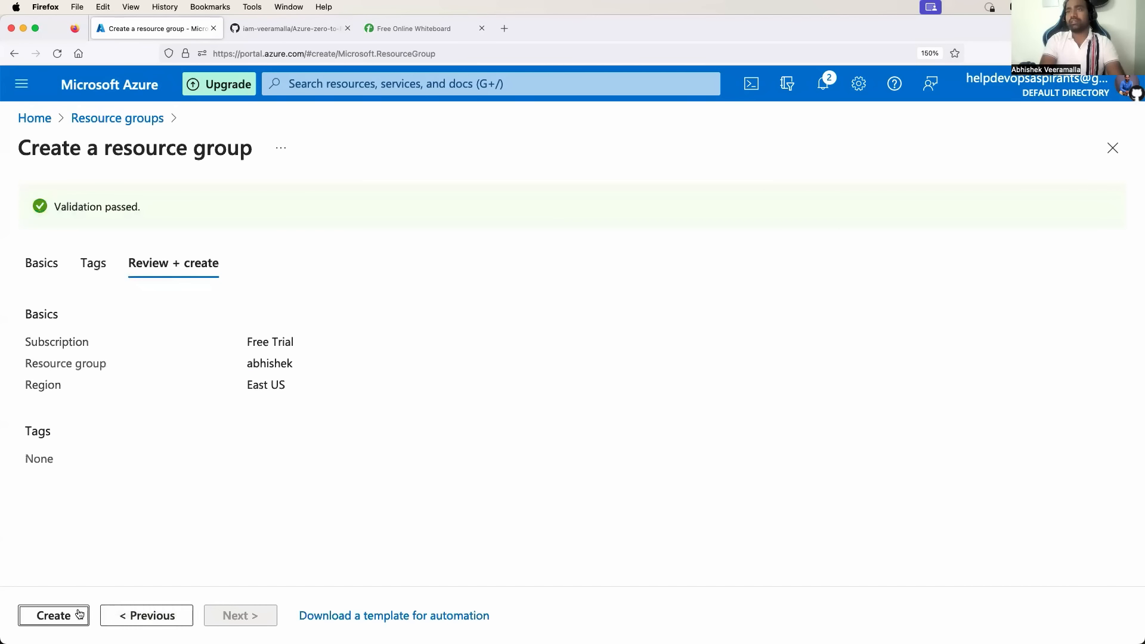
pyautogui.click(76, 619)
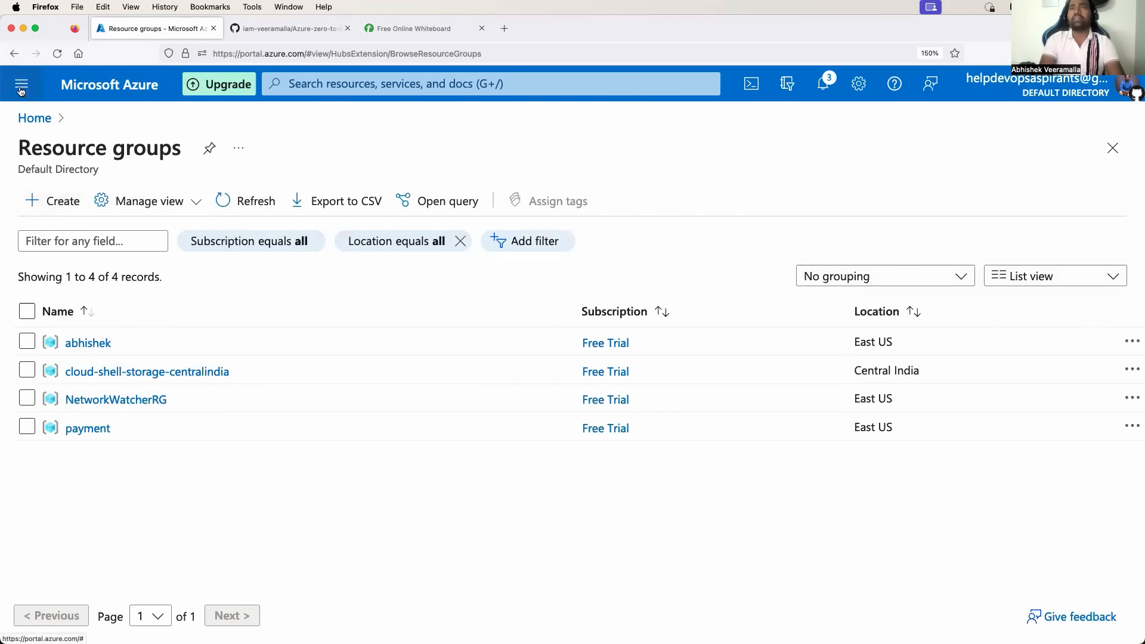
# Search 'vnet', open the empty Virtual networks list, and start a new virtual network.
pyautogui.click(21, 87)
pyautogui.click(320, 85)
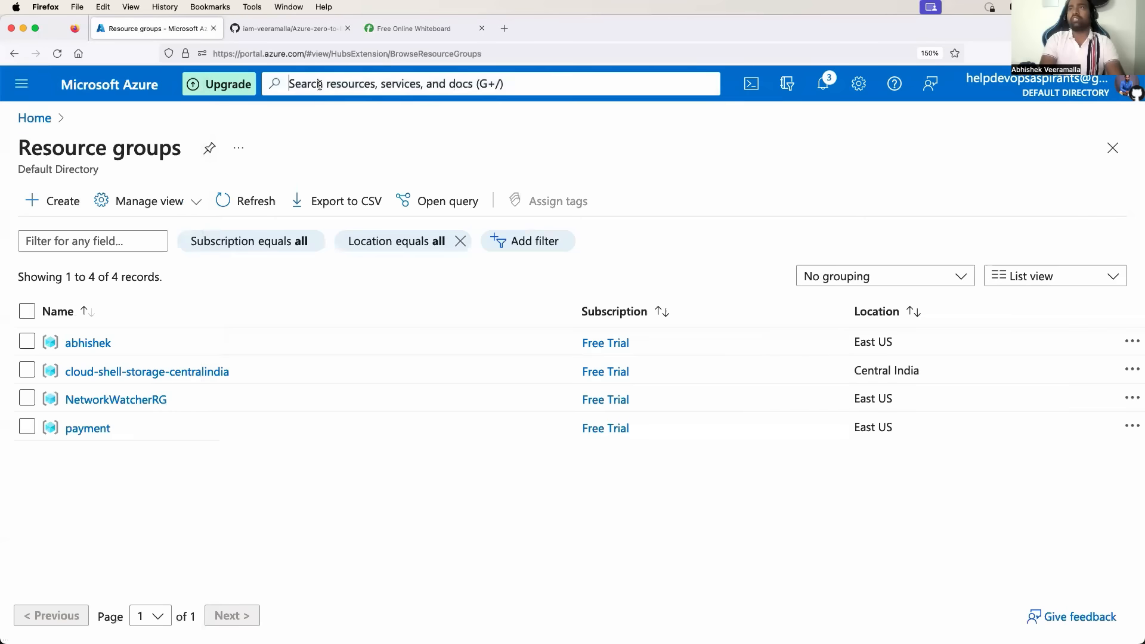
pyautogui.write('vnet')
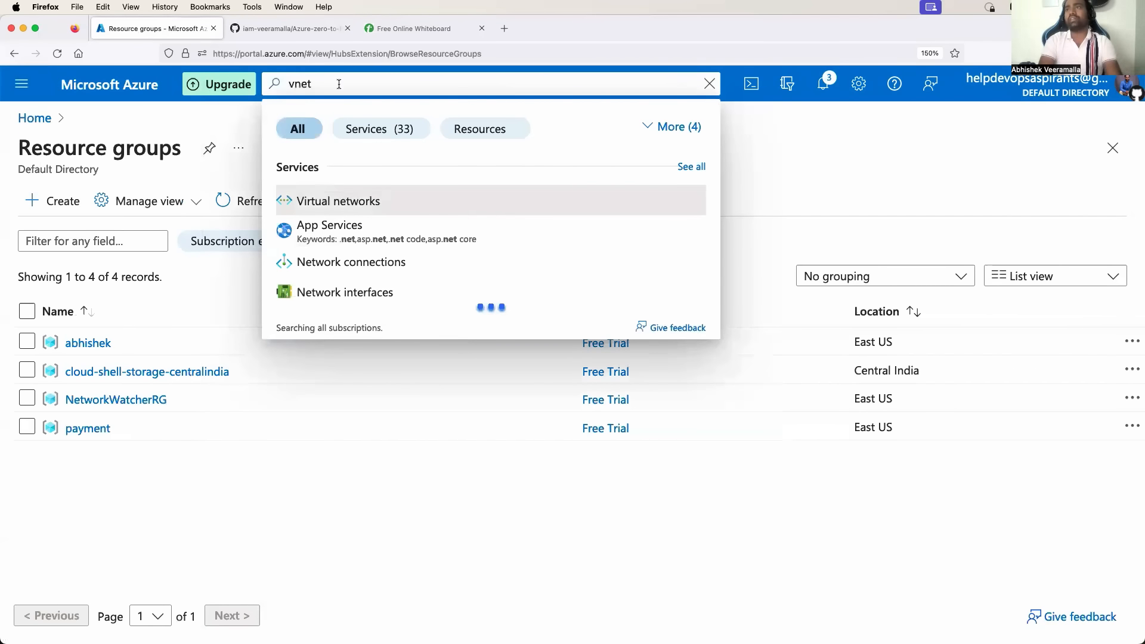
pyautogui.click(358, 206)
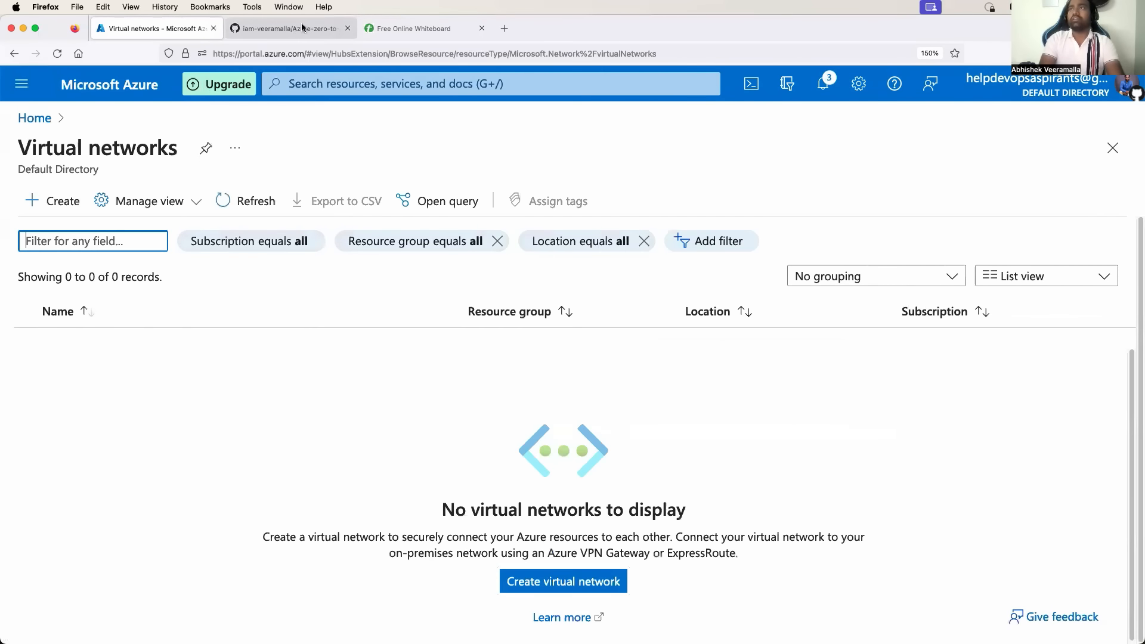
pyautogui.click(412, 29)
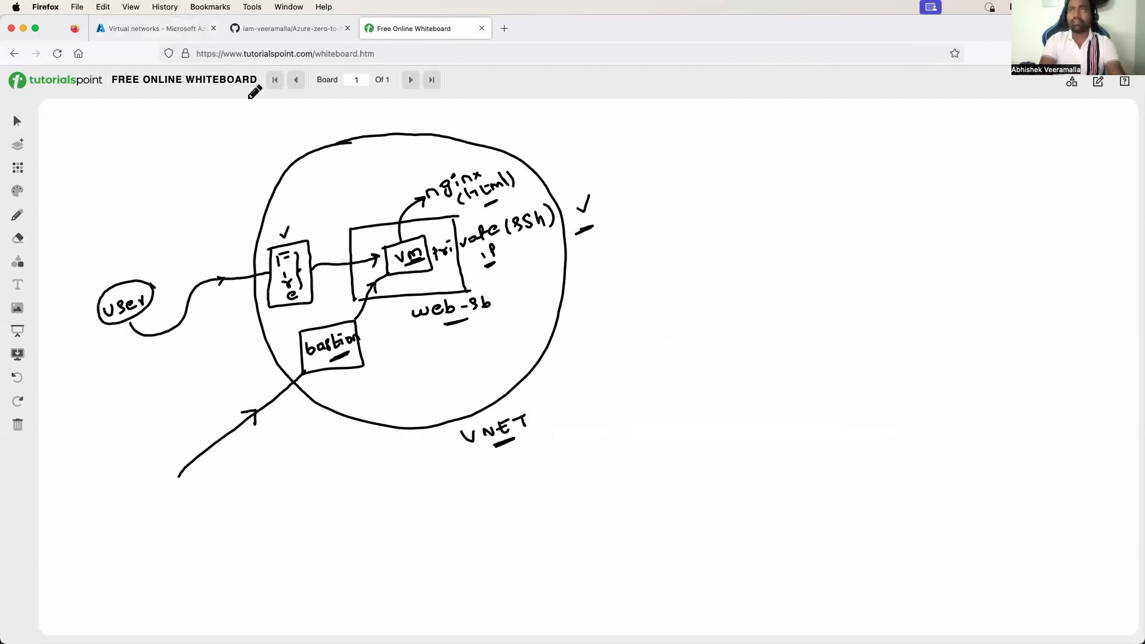
pyautogui.click(158, 25)
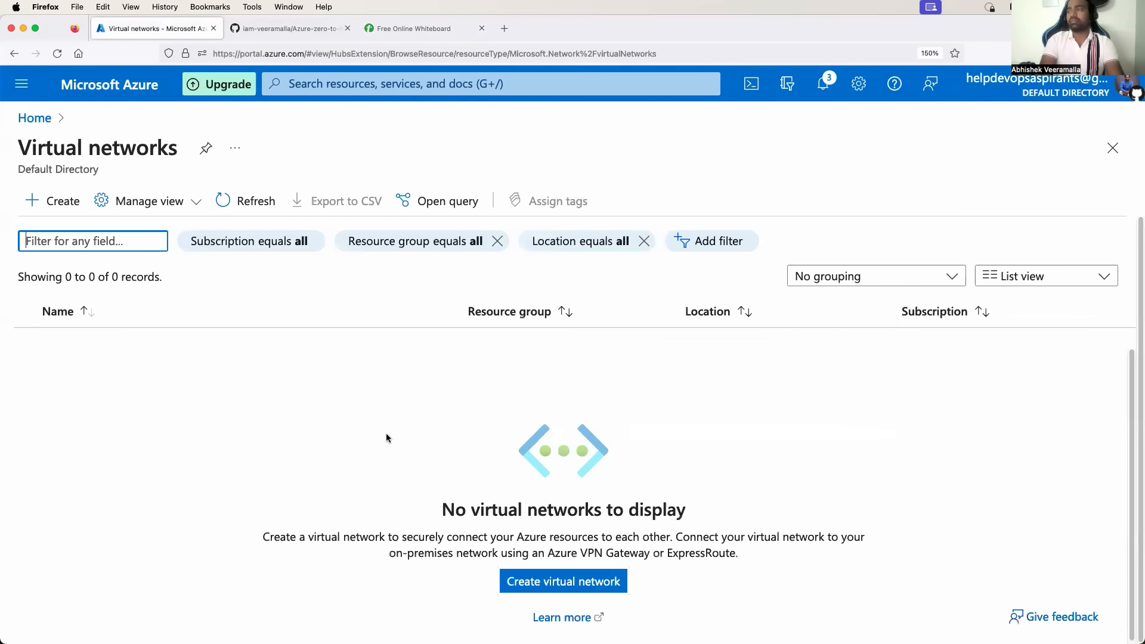
pyautogui.click(536, 583)
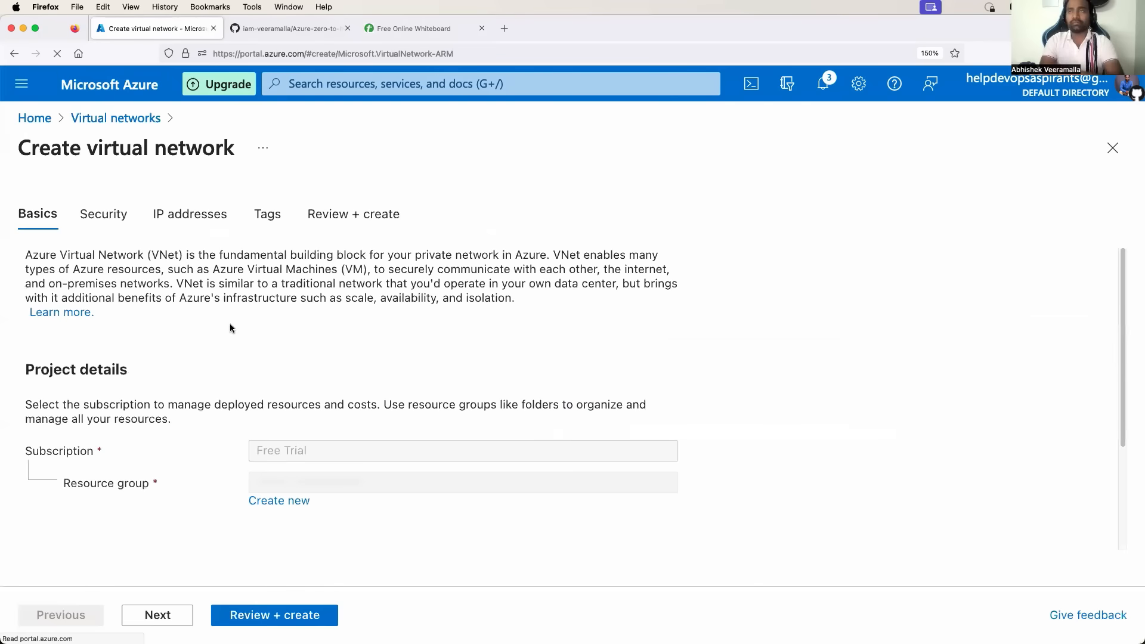
# Name the virtual network 'abhishek' and continue to the Security step.
pyautogui.scroll(-3, 247, 367)
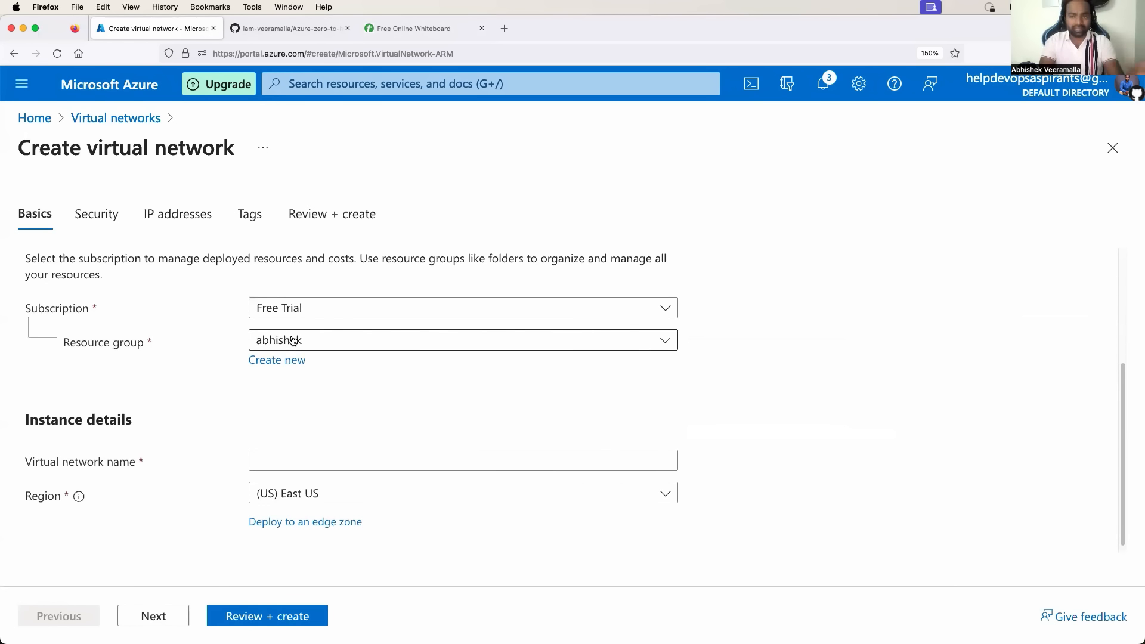
pyautogui.scroll(-1, 292, 340)
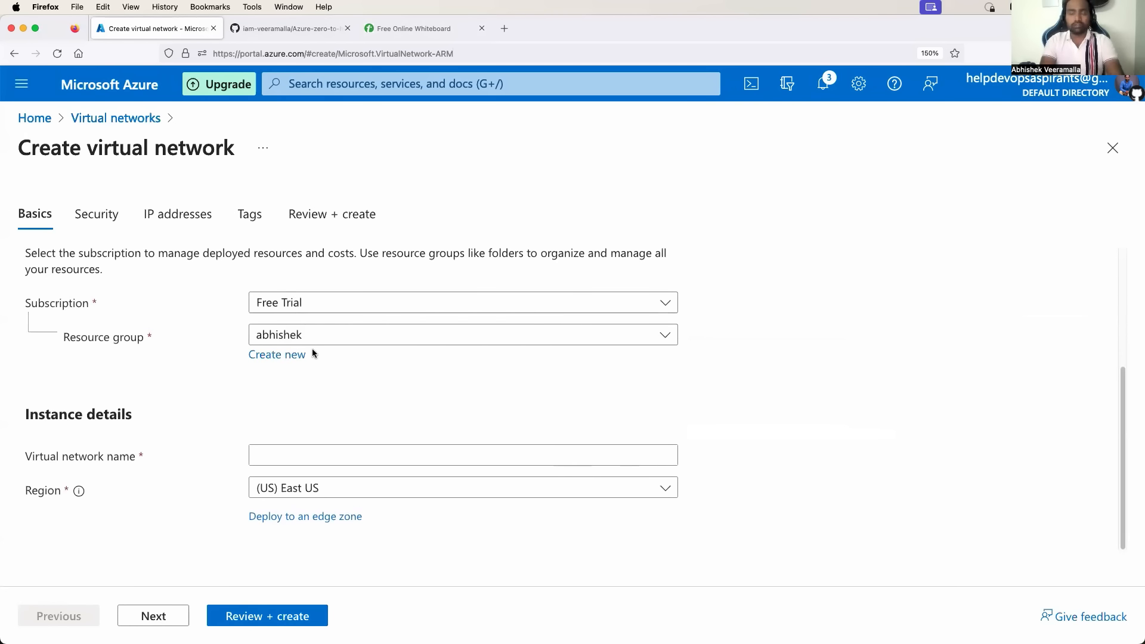
pyautogui.click(312, 451)
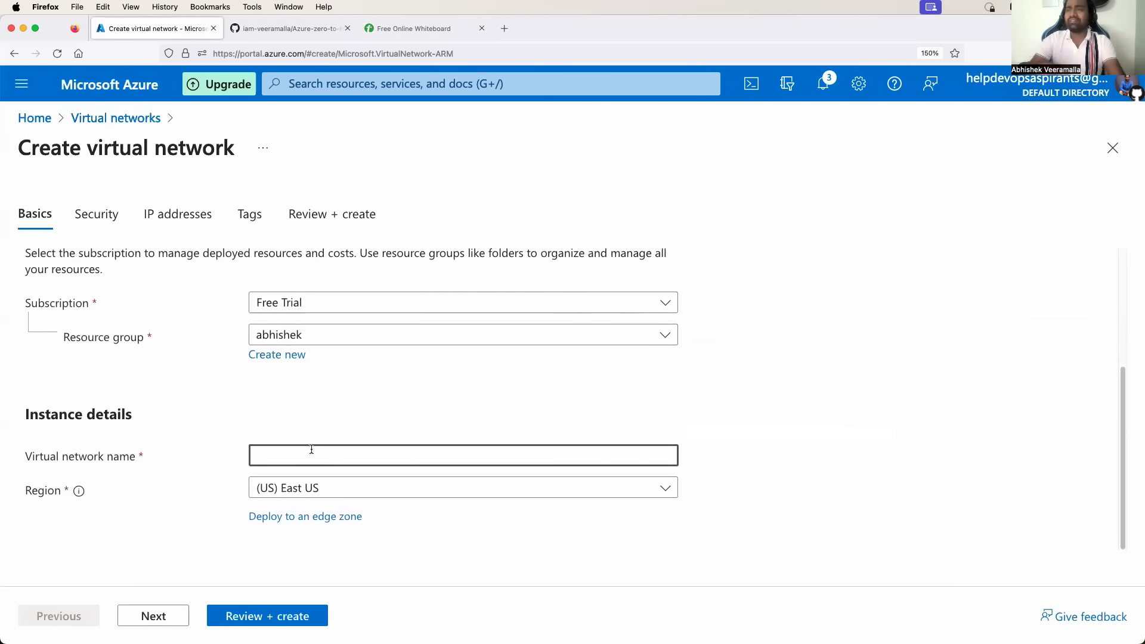
pyautogui.write('abhishek')
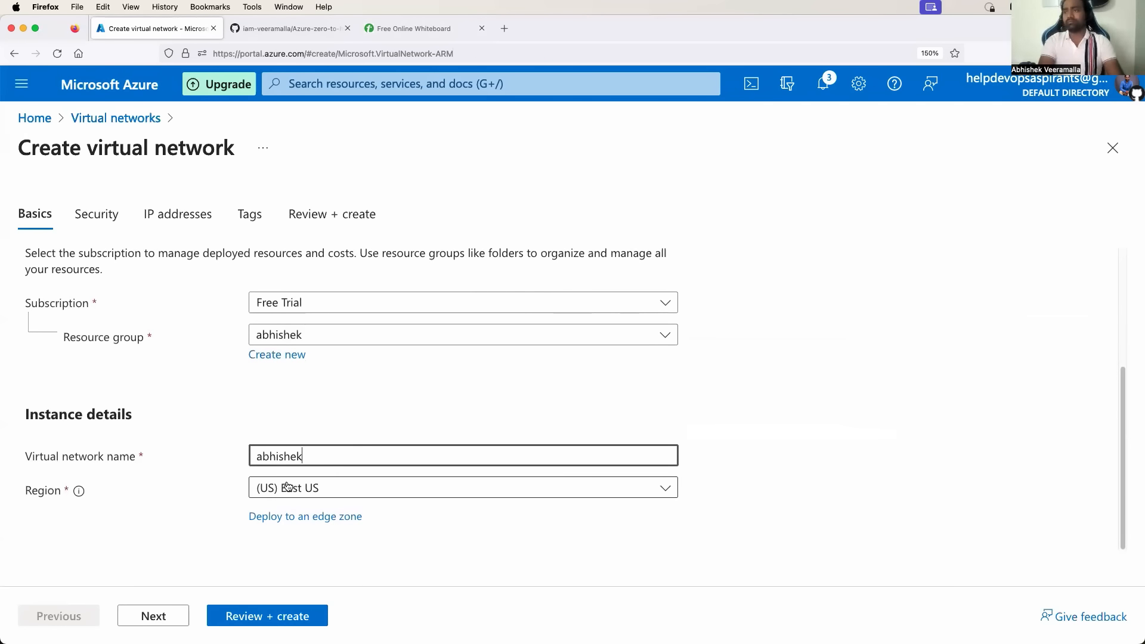
pyautogui.click(198, 520)
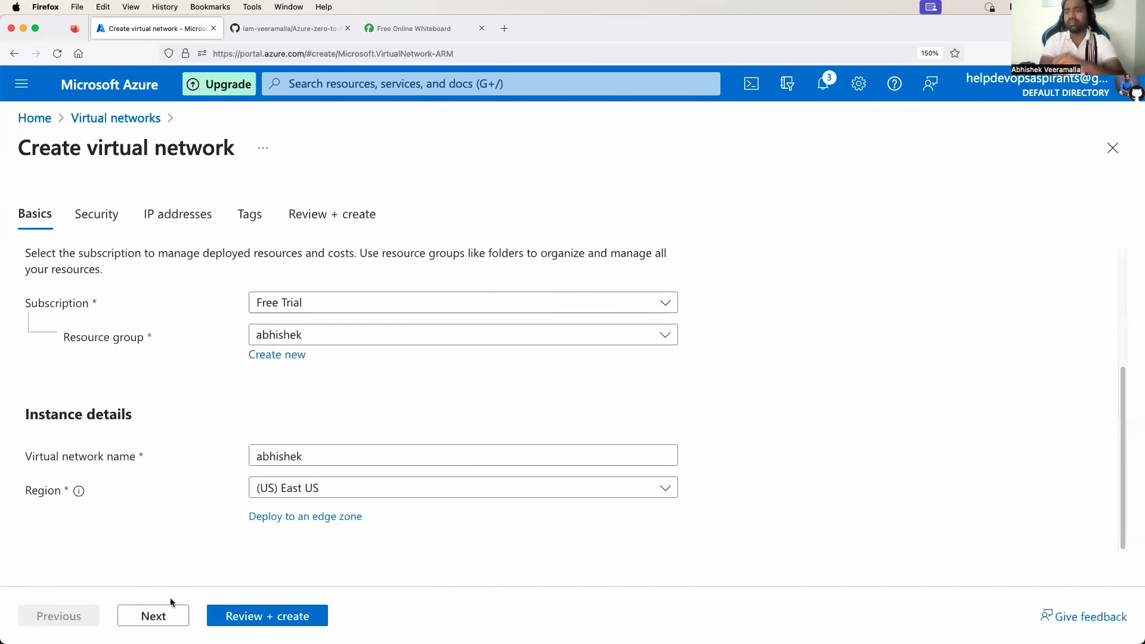
pyautogui.click(153, 615)
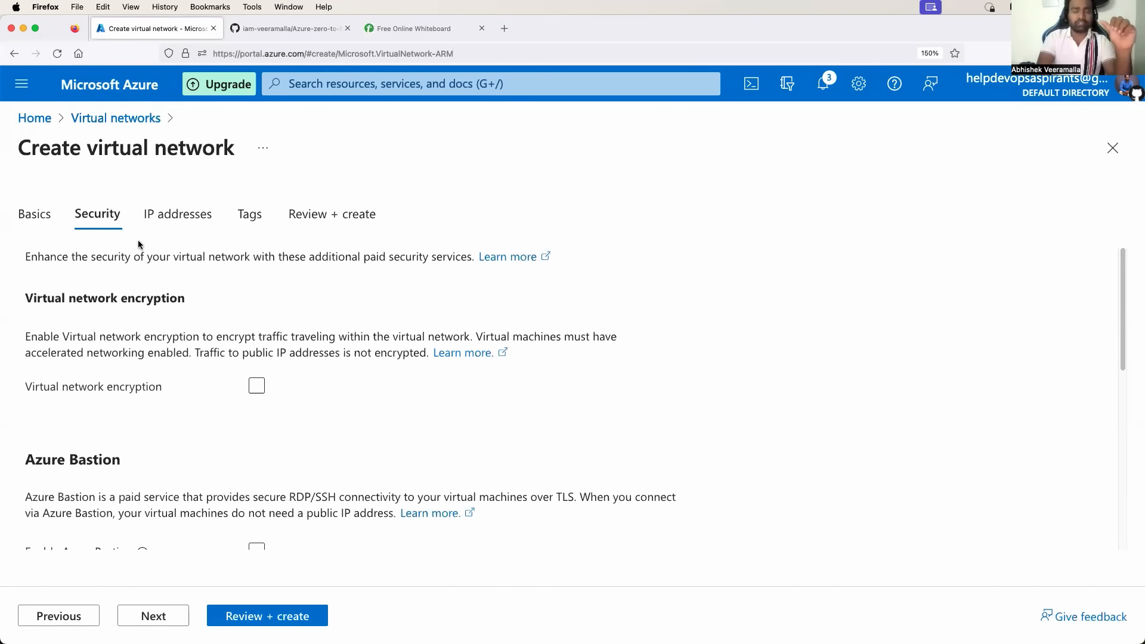
# Enable Azure Bastion (host abhishek-Bastion, new public IP), then return to the whiteboard diagram.
pyautogui.scroll(-3, 187, 394)
pyautogui.scroll(2, 187, 394)
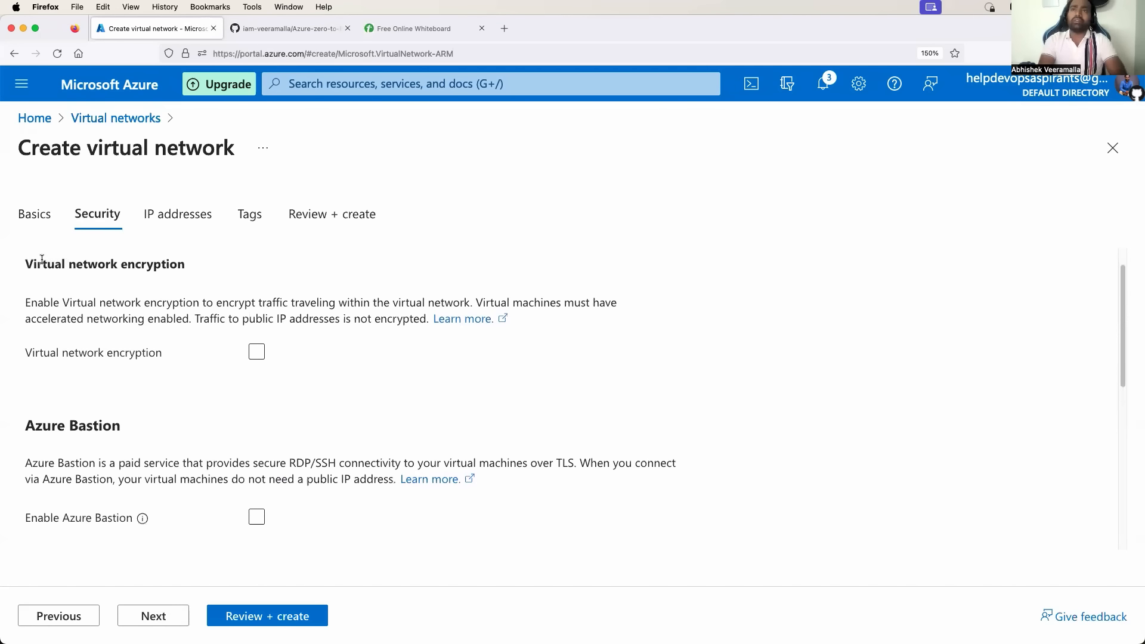
pyautogui.moveTo(42, 259); pyautogui.dragTo(133, 264)
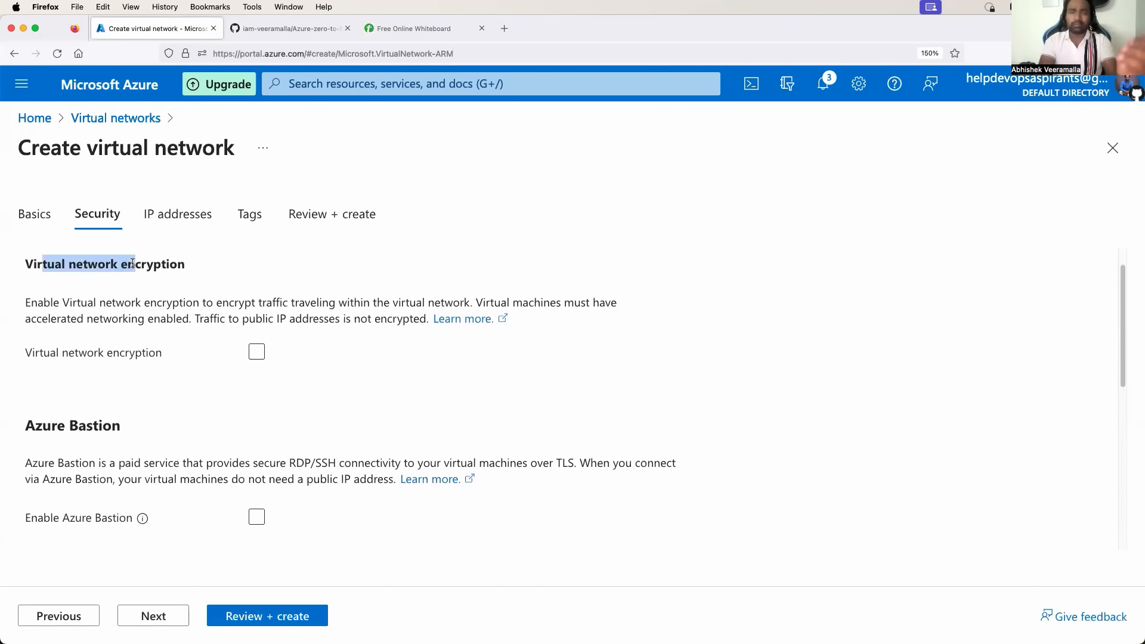
pyautogui.scroll(-5, 195, 376)
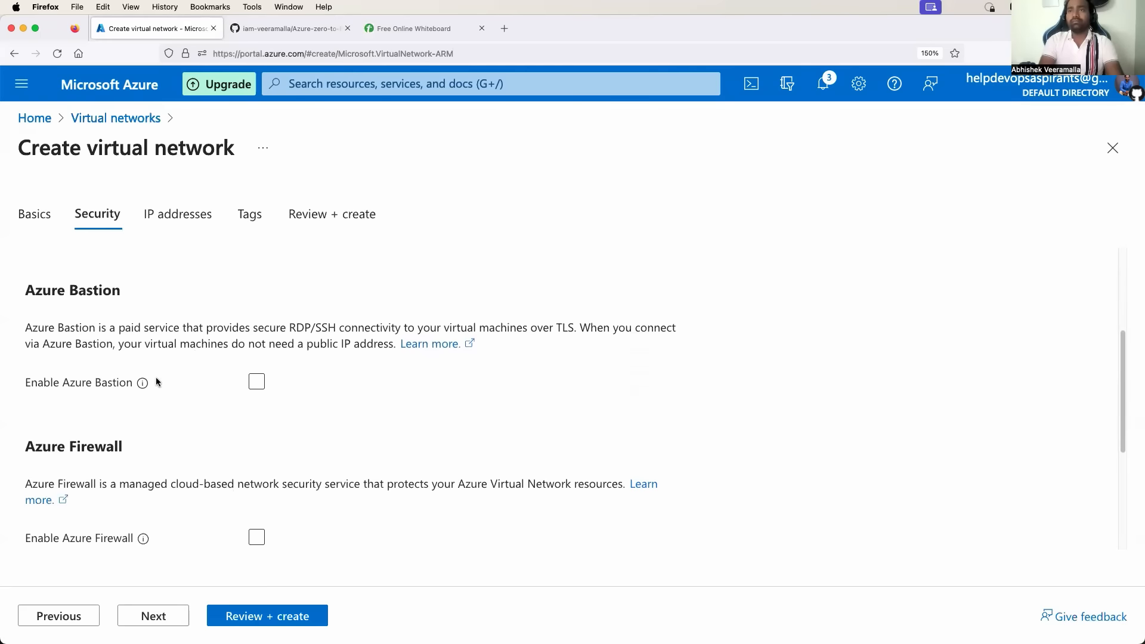
pyautogui.moveTo(47, 296); pyautogui.dragTo(99, 293)
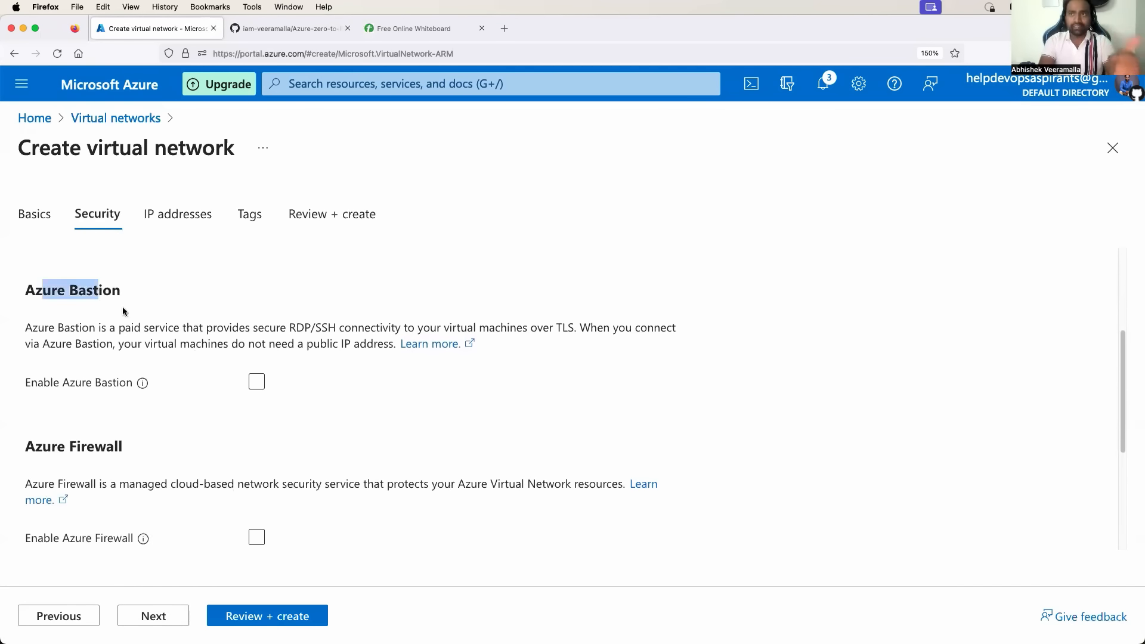
pyautogui.click(258, 384)
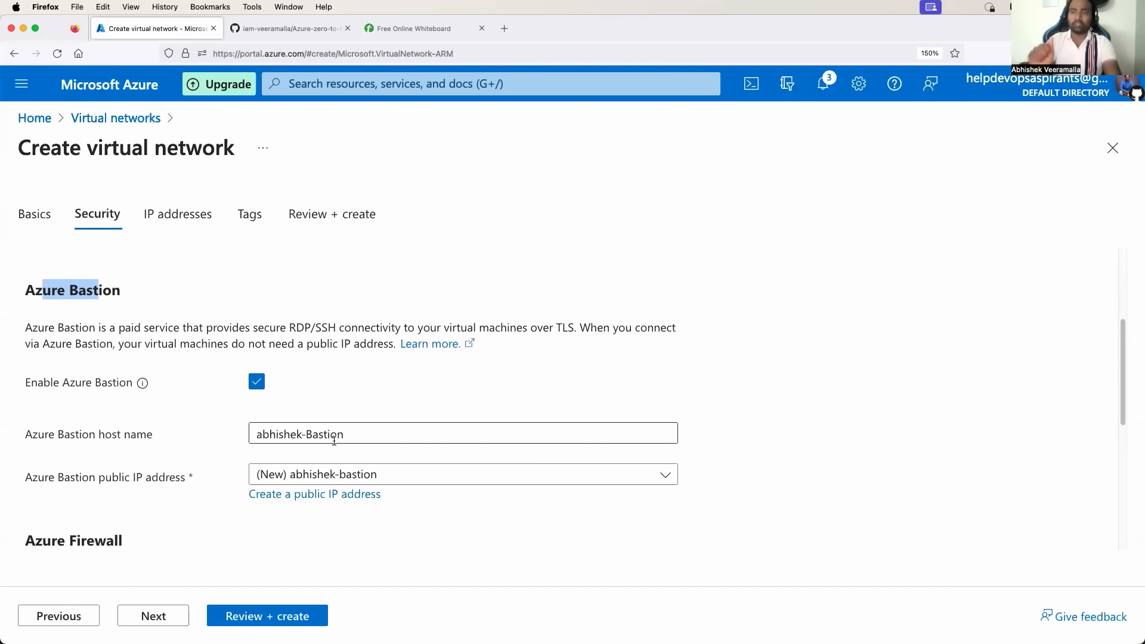
pyautogui.scroll(-1, 314, 517)
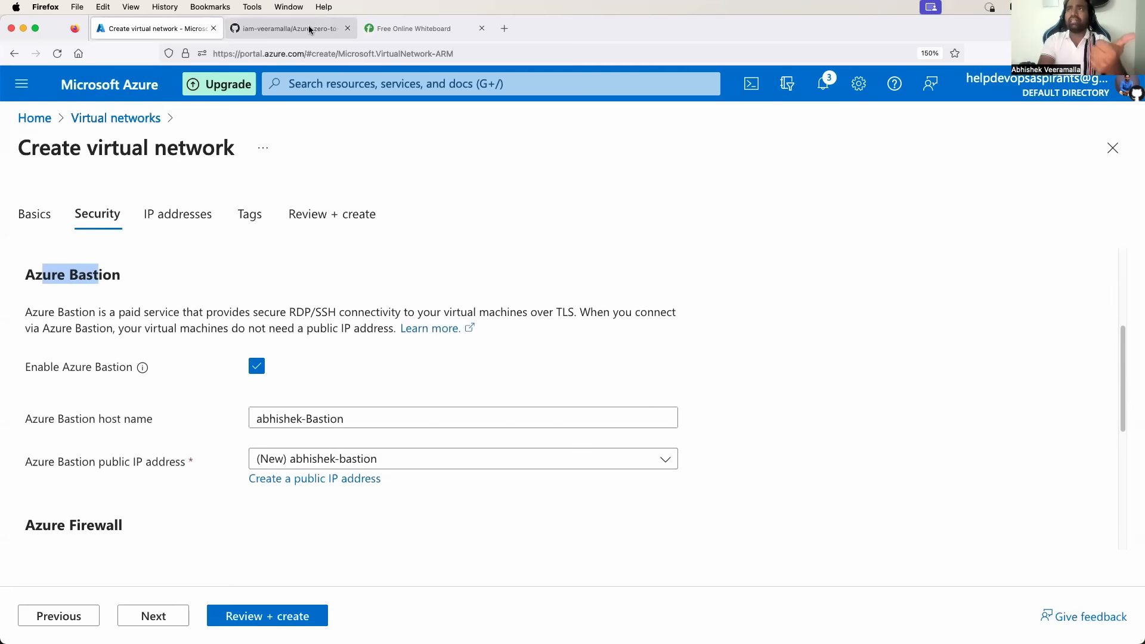
pyautogui.click(413, 28)
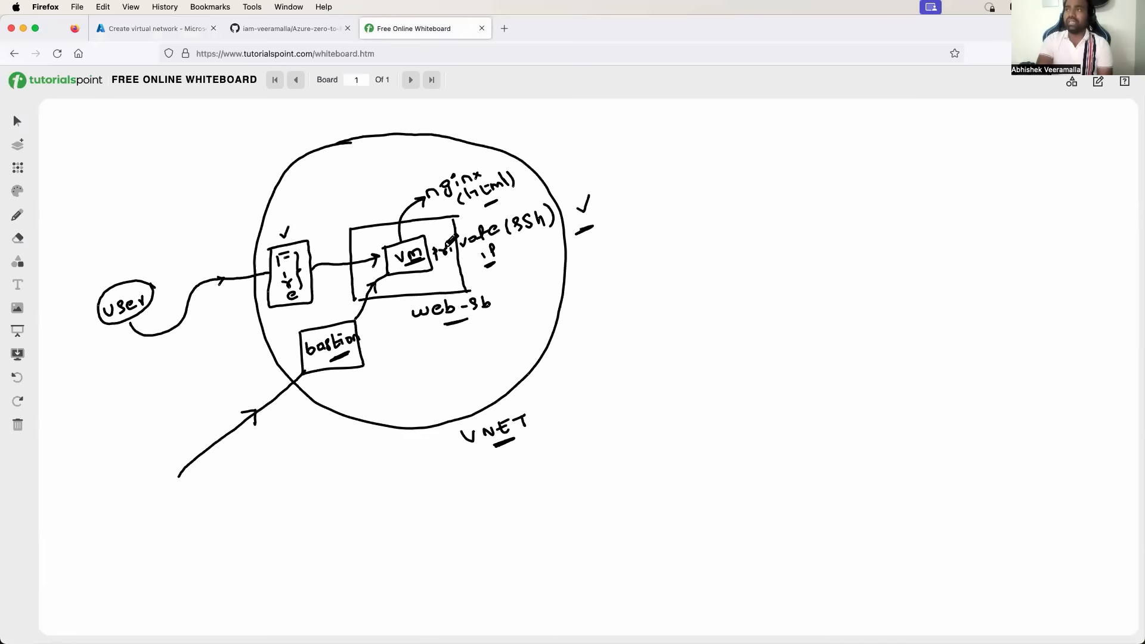
# Strike through 'private (ssh)' and draw three lines from outside converging on the bastion box.
pyautogui.moveTo(440, 236); pyautogui.dragTo(519, 206)
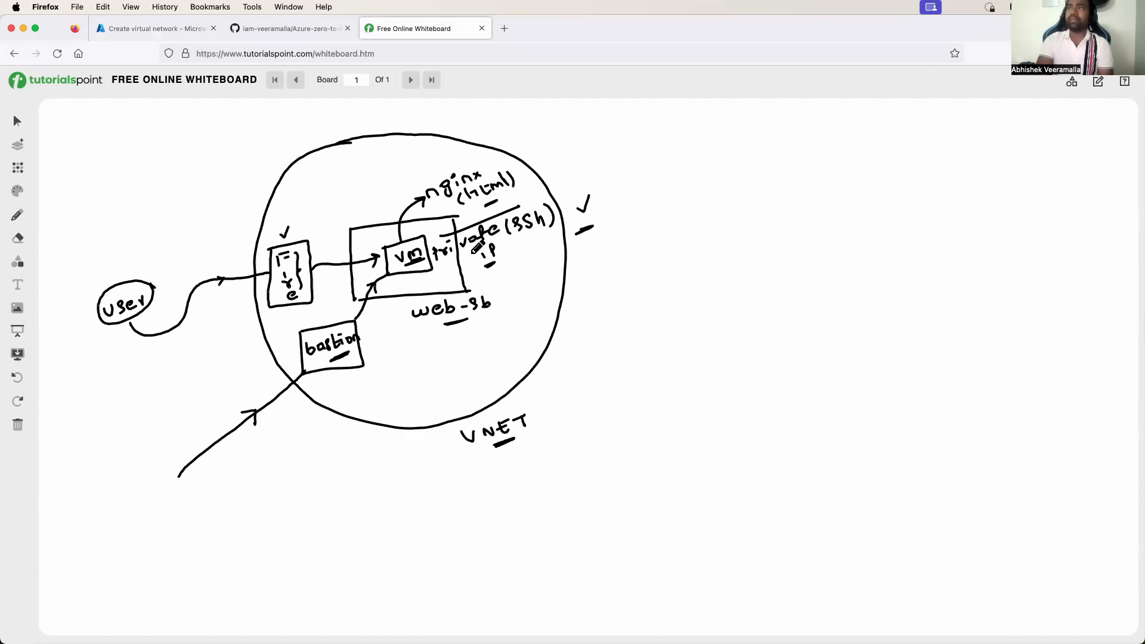
pyautogui.moveTo(466, 255); pyautogui.dragTo(530, 216)
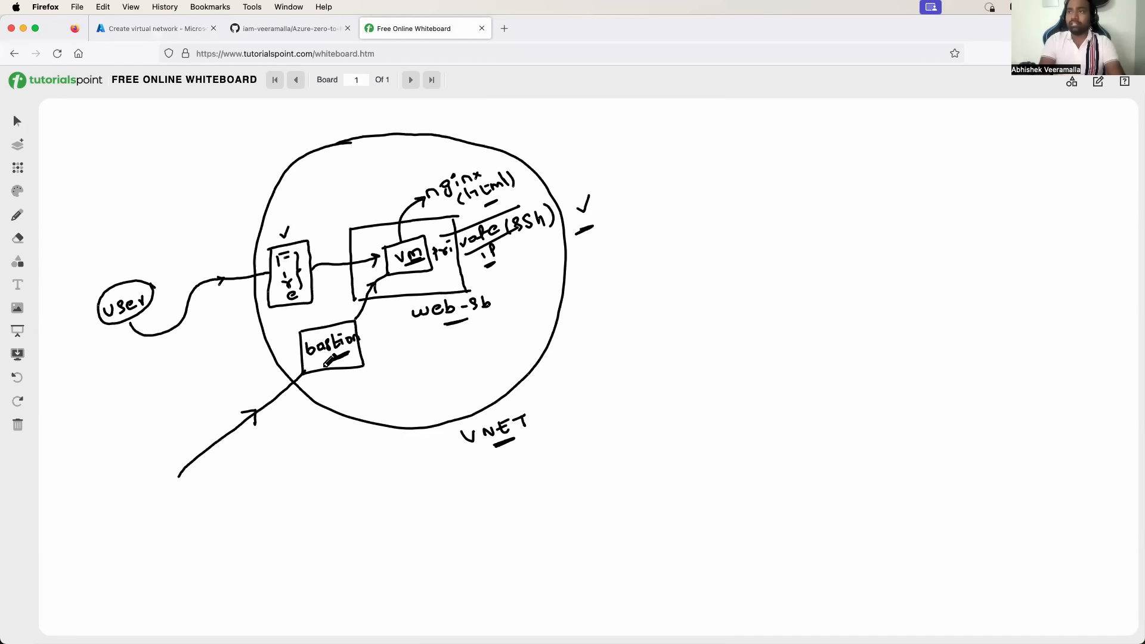
pyautogui.moveTo(123, 402); pyautogui.dragTo(294, 358)
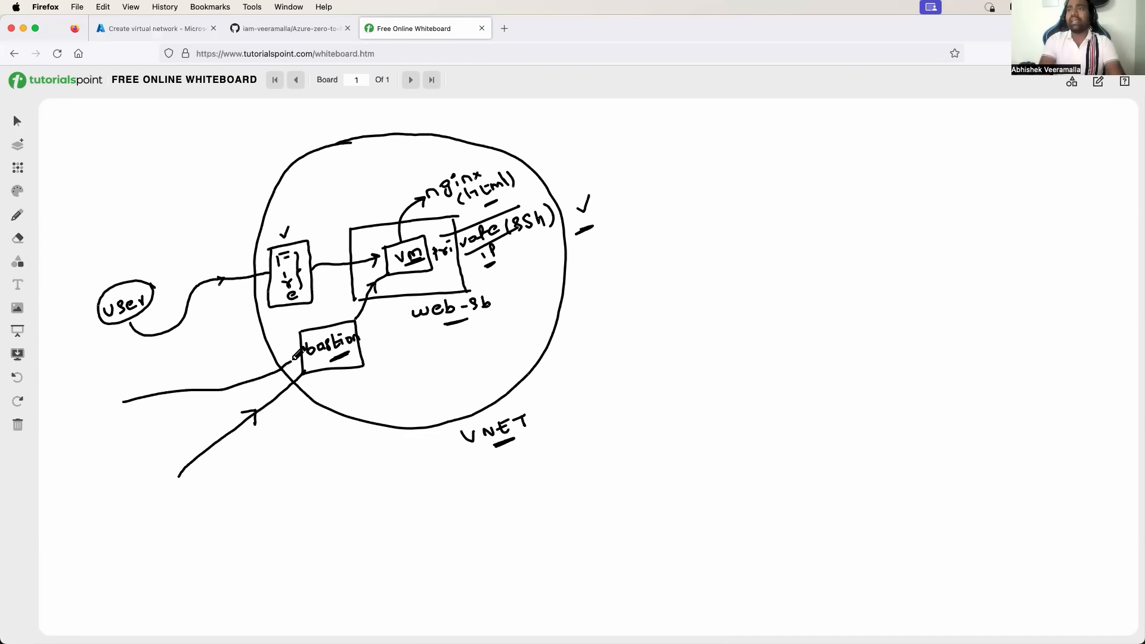
pyautogui.moveTo(346, 480)
pyautogui.mouseDown()
pyautogui.moveTo(351, 494)
pyautogui.moveTo(327, 375)
pyautogui.mouseUp()
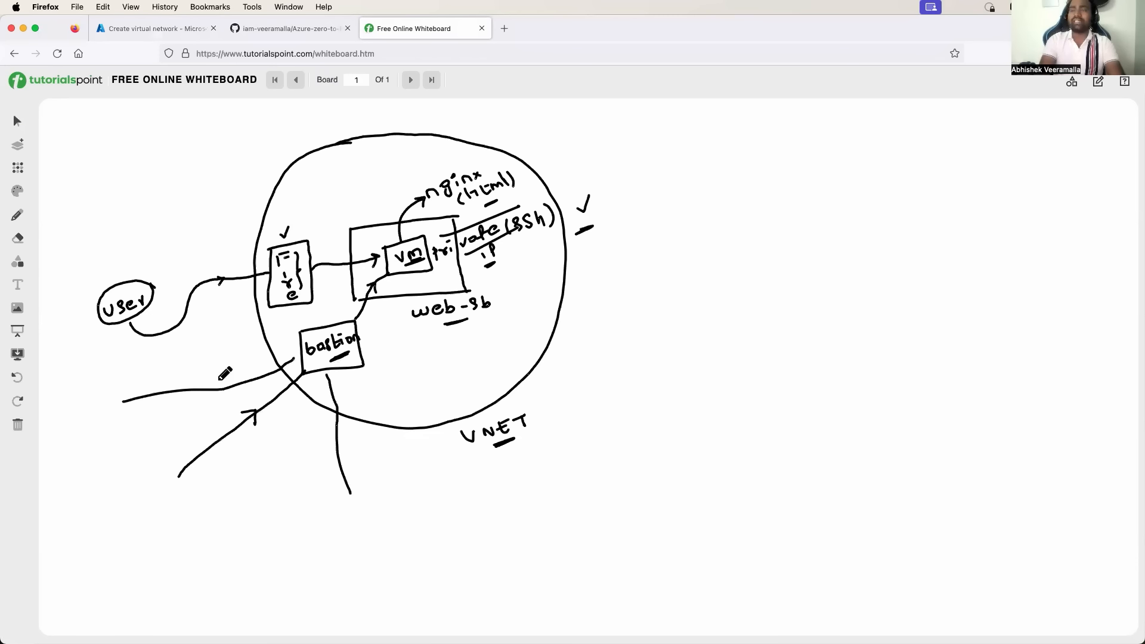
pyautogui.moveTo(126, 350); pyautogui.dragTo(291, 347)
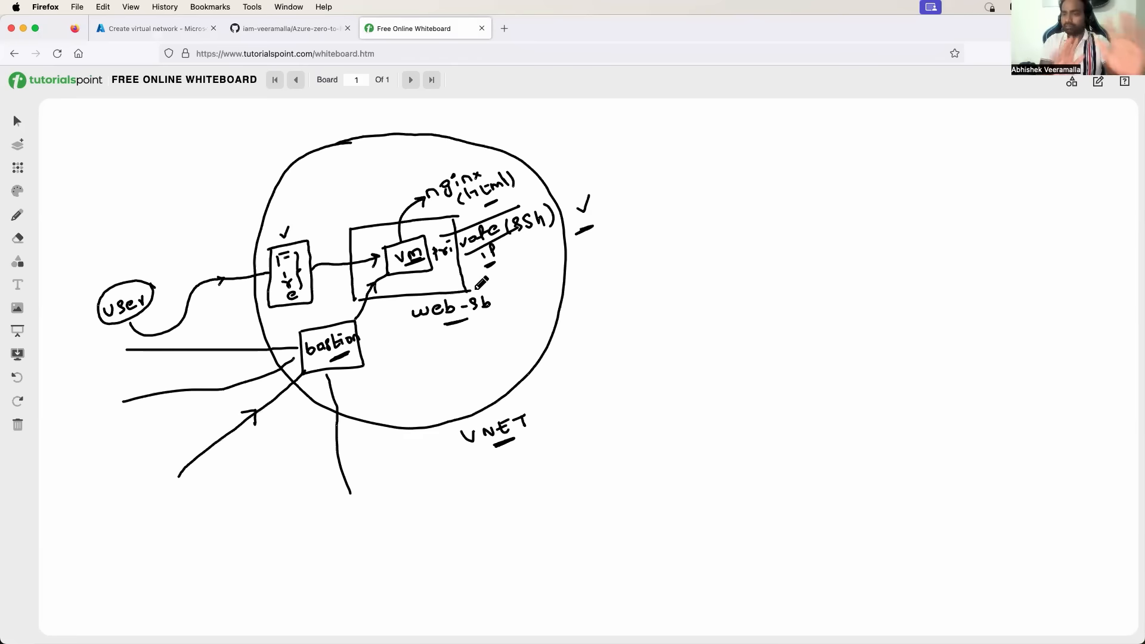
pyautogui.click(172, 30)
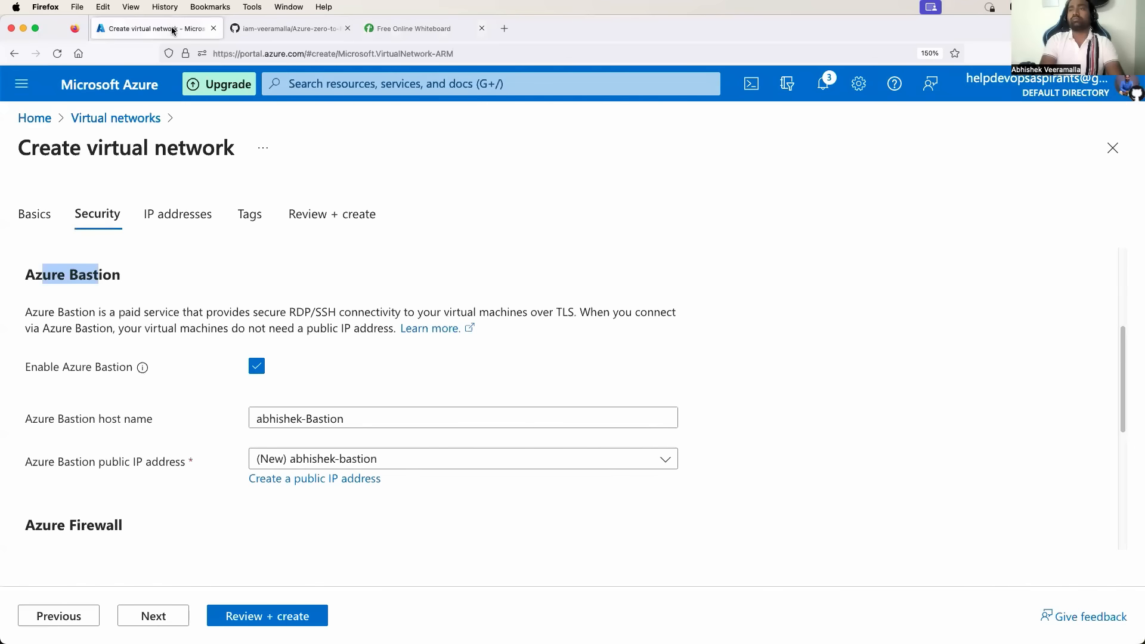
pyautogui.scroll(-2, 312, 358)
pyautogui.scroll(3, 312, 358)
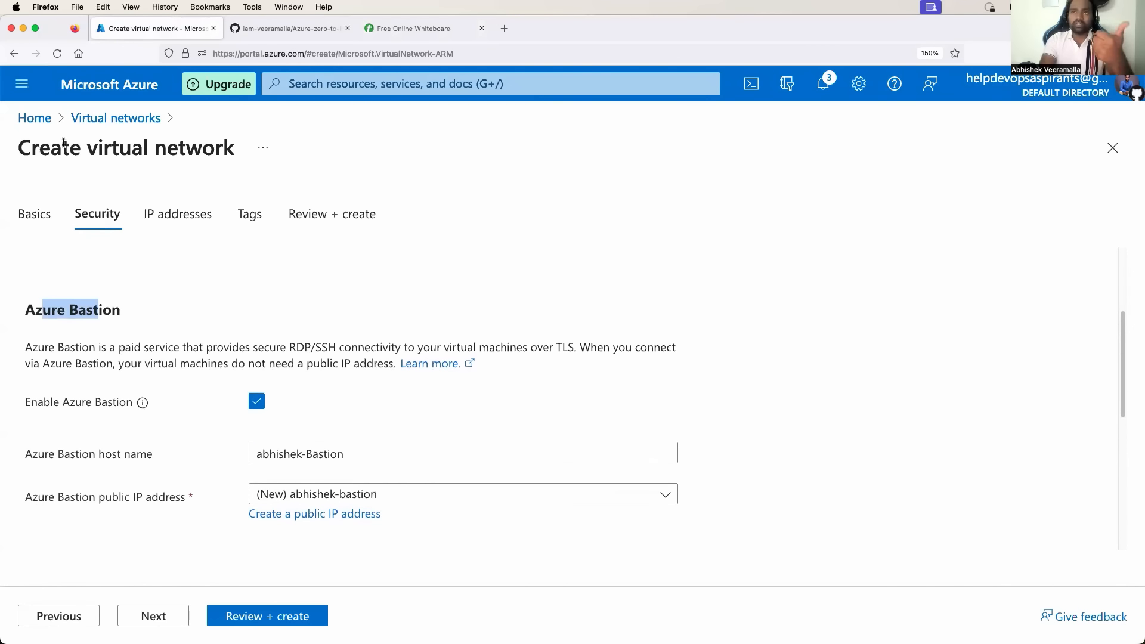
pyautogui.moveTo(62, 148); pyautogui.dragTo(186, 149)
pyautogui.scroll(-4, 177, 350)
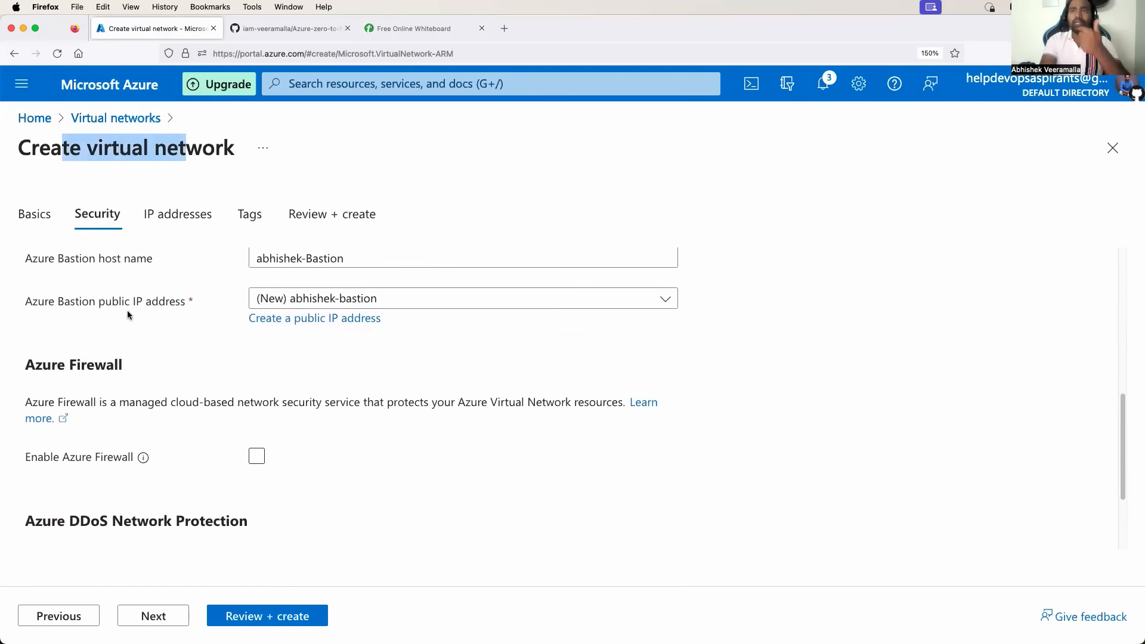
pyautogui.scroll(1, 252, 337)
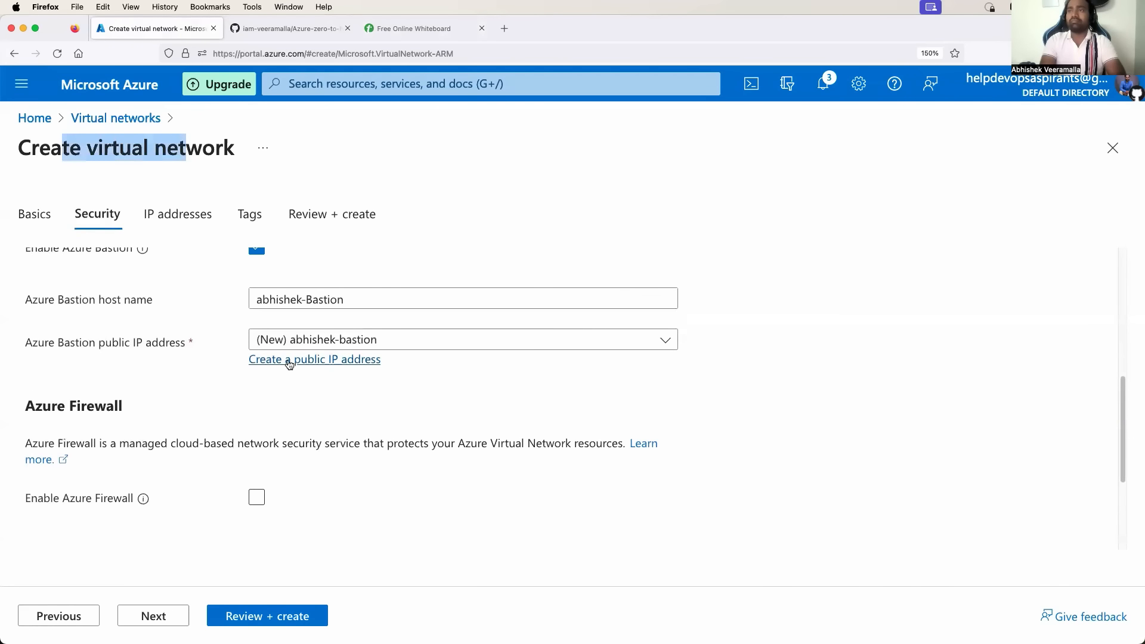
pyautogui.click(385, 341)
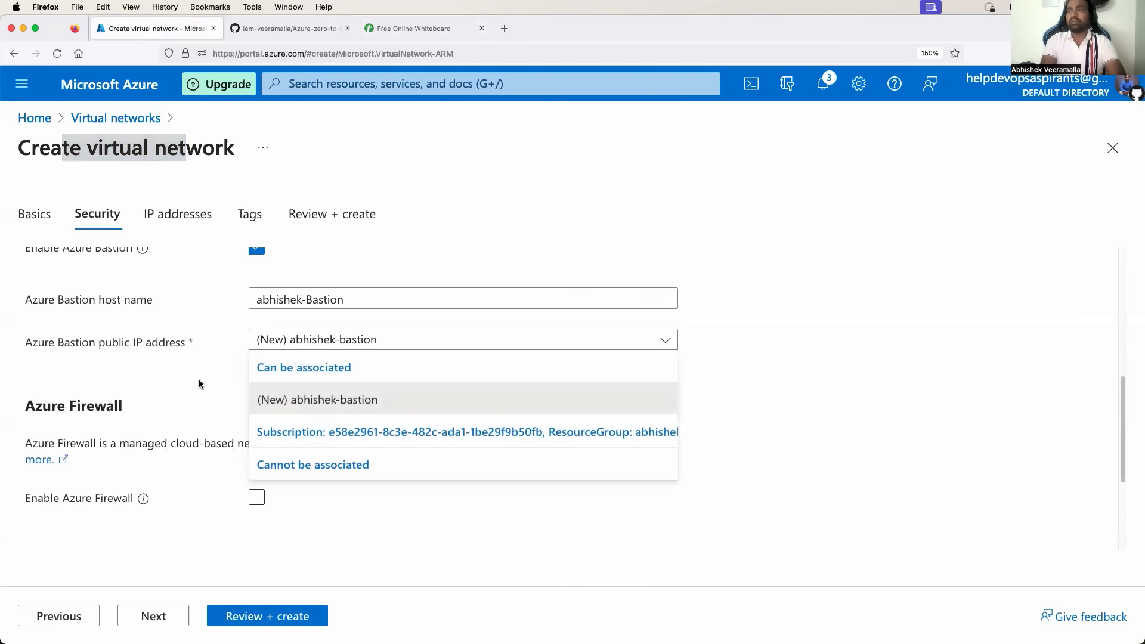
pyautogui.click(199, 384)
pyautogui.click(313, 360)
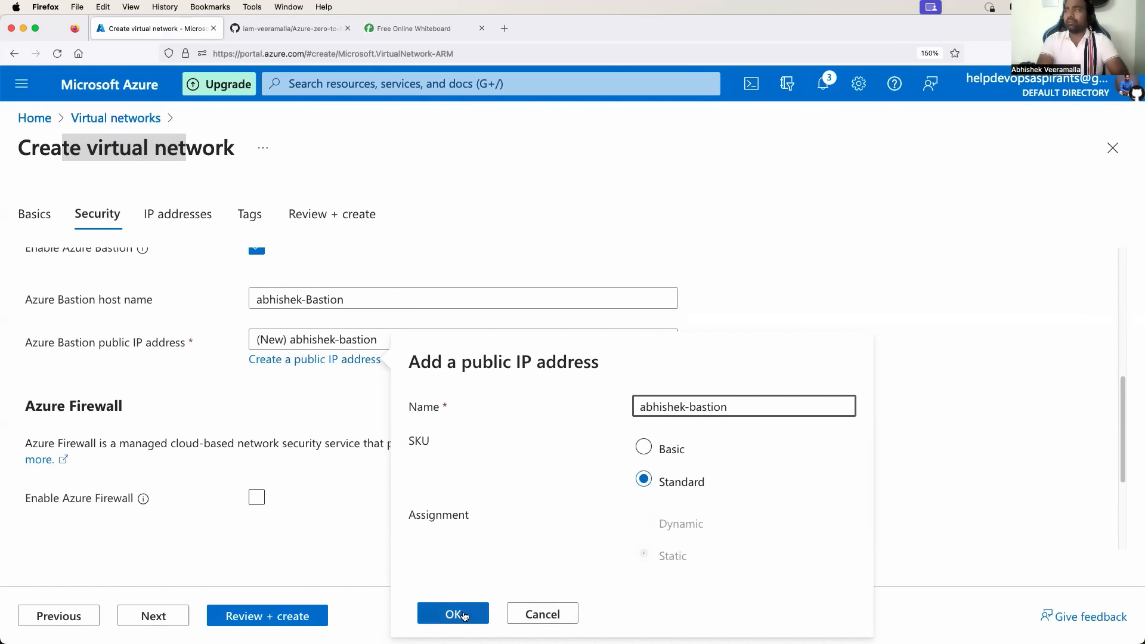
pyautogui.click(462, 617)
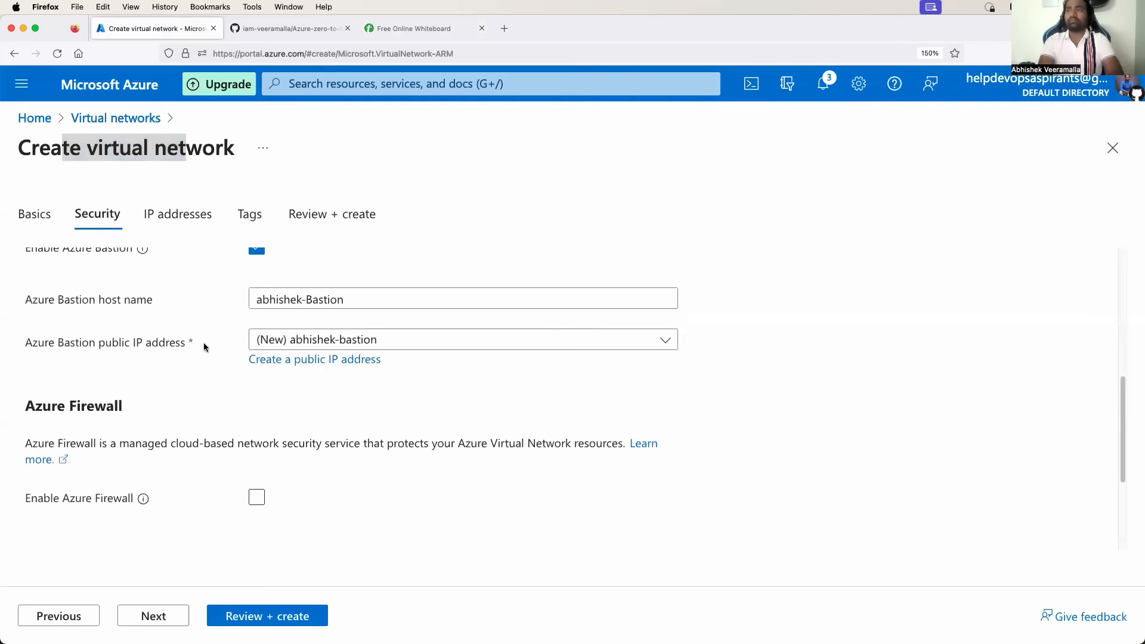
pyautogui.scroll(-2, 203, 343)
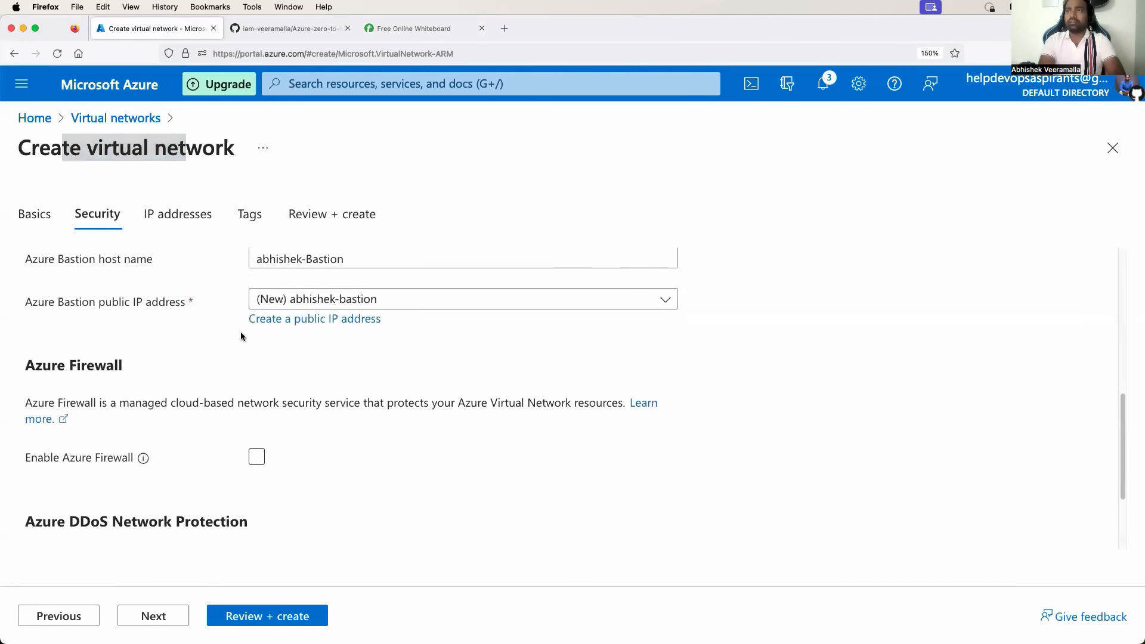
pyautogui.scroll(-1, 240, 332)
pyautogui.scroll(2, 349, 312)
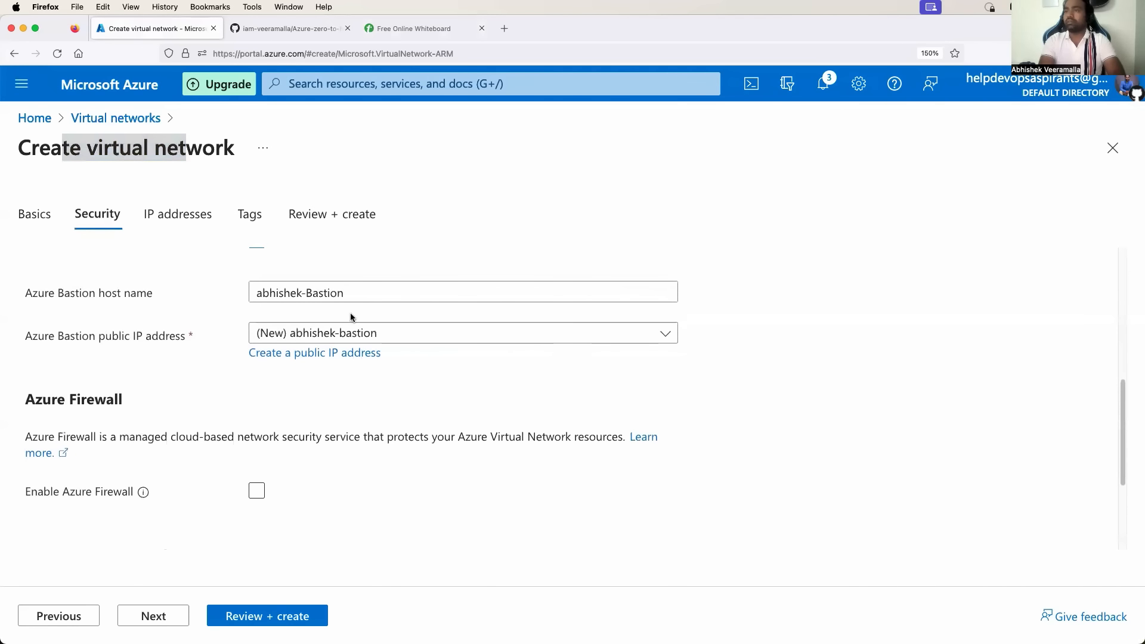
pyautogui.click(316, 356)
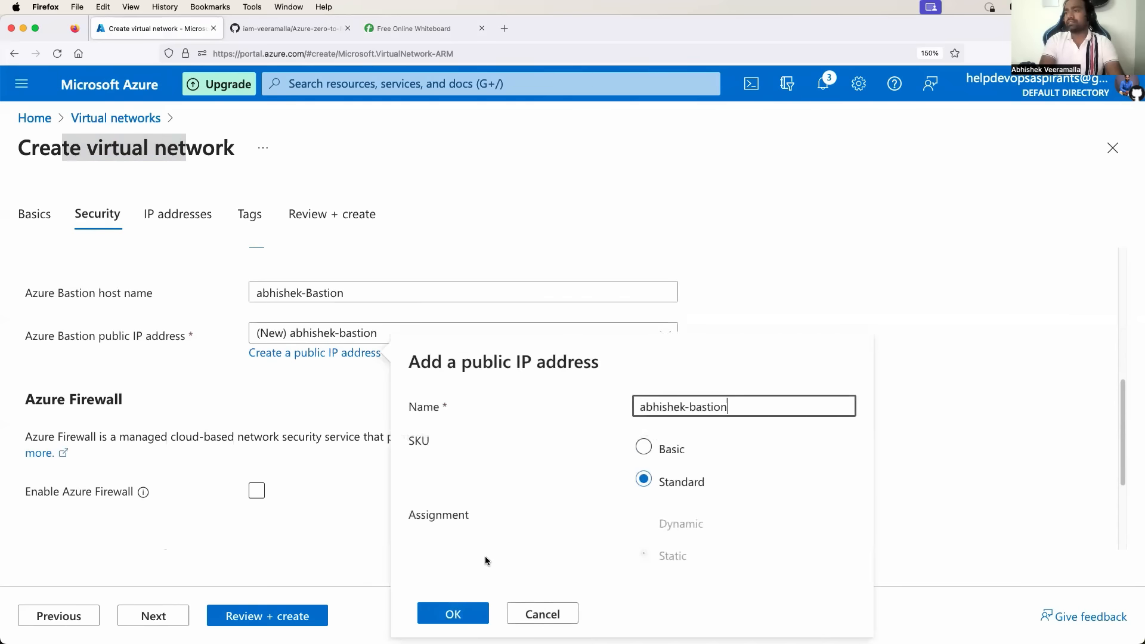
pyautogui.click(453, 614)
pyautogui.scroll(-1, 319, 414)
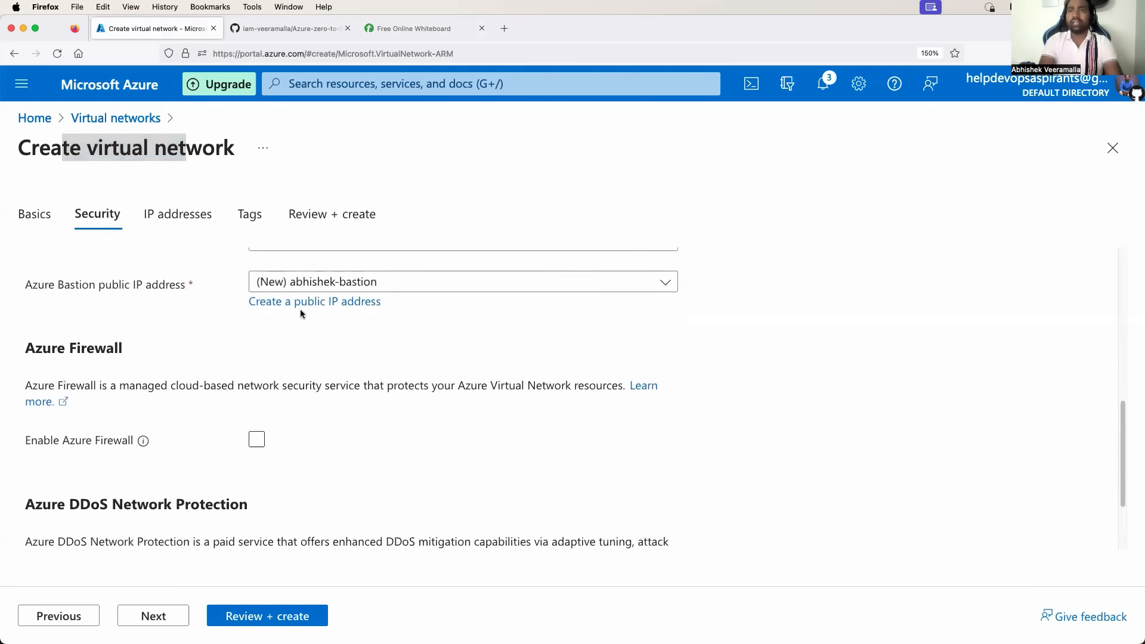
pyautogui.scroll(-2, 301, 313)
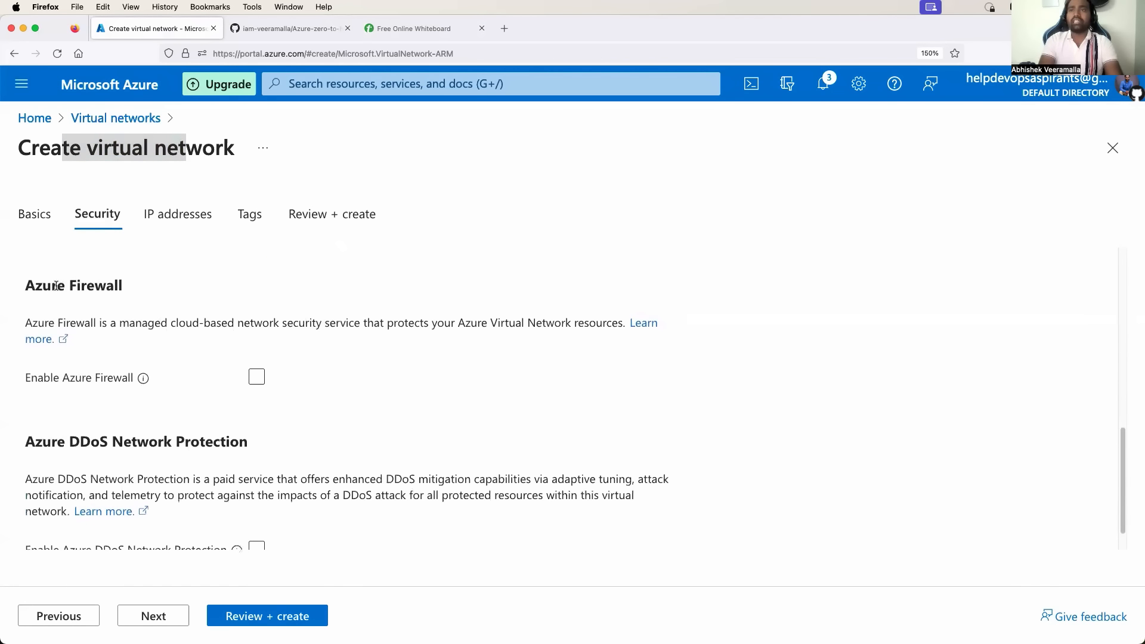
# Enable Azure Firewall at Basic tier, leaving the firewall policy at None.
pyautogui.moveTo(56, 286); pyautogui.dragTo(103, 287)
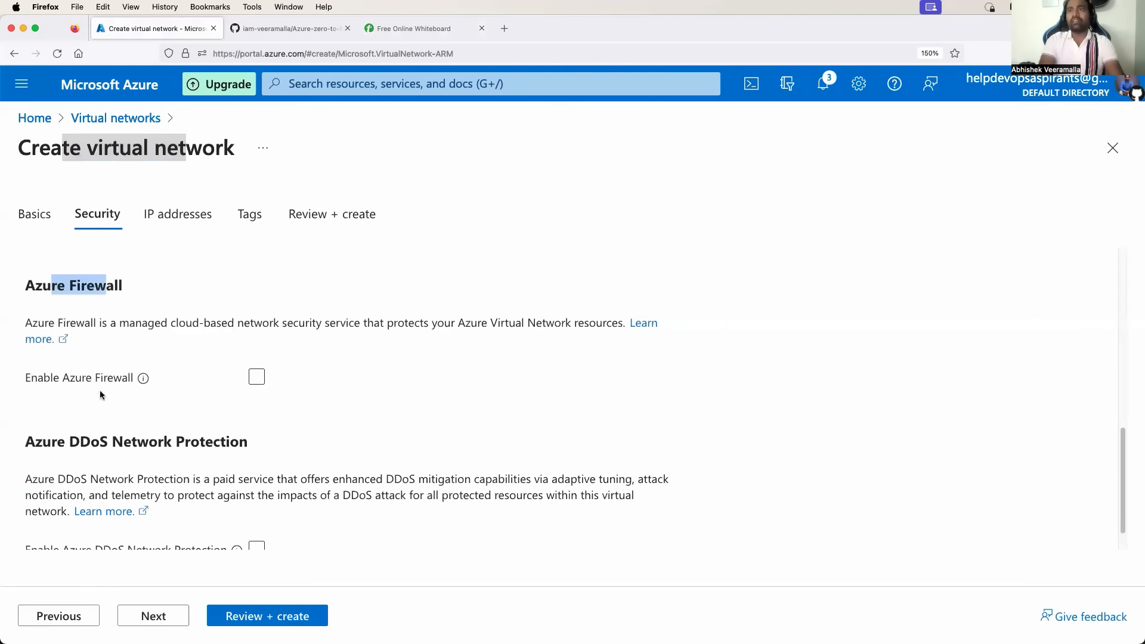
pyautogui.click(256, 377)
pyautogui.scroll(-2, 310, 393)
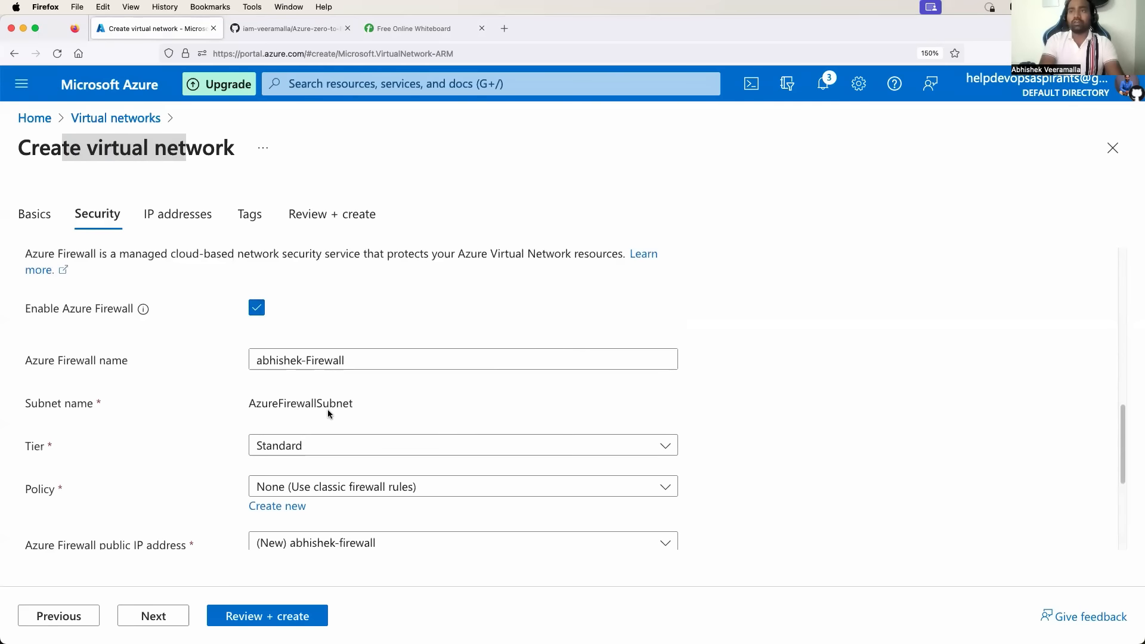
pyautogui.scroll(-1, 328, 411)
pyautogui.click(352, 417)
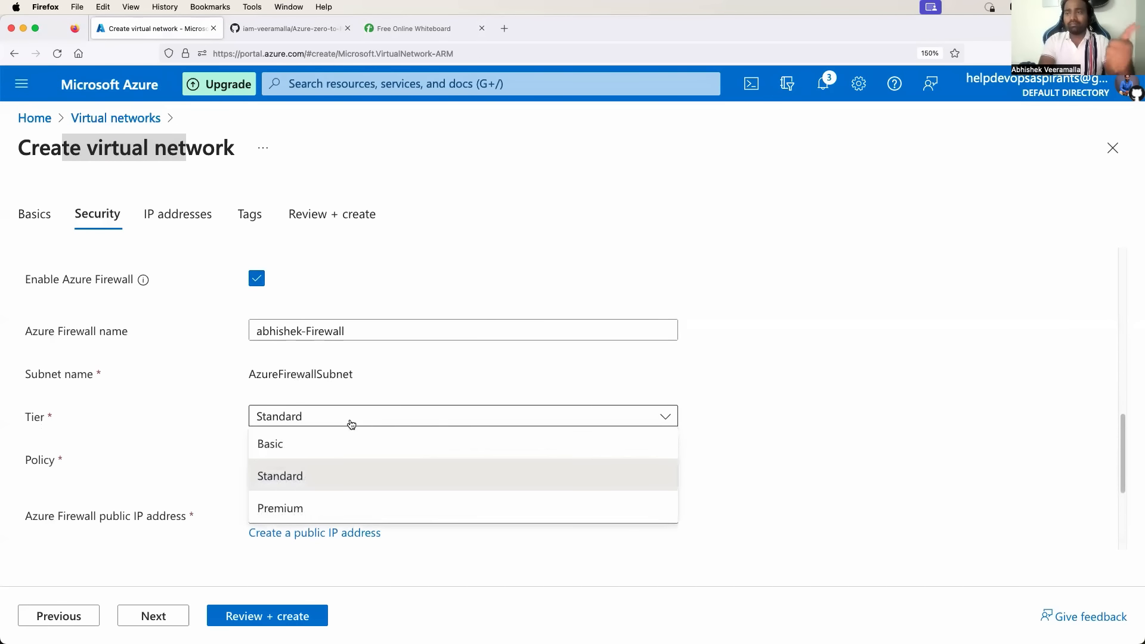
pyautogui.click(325, 449)
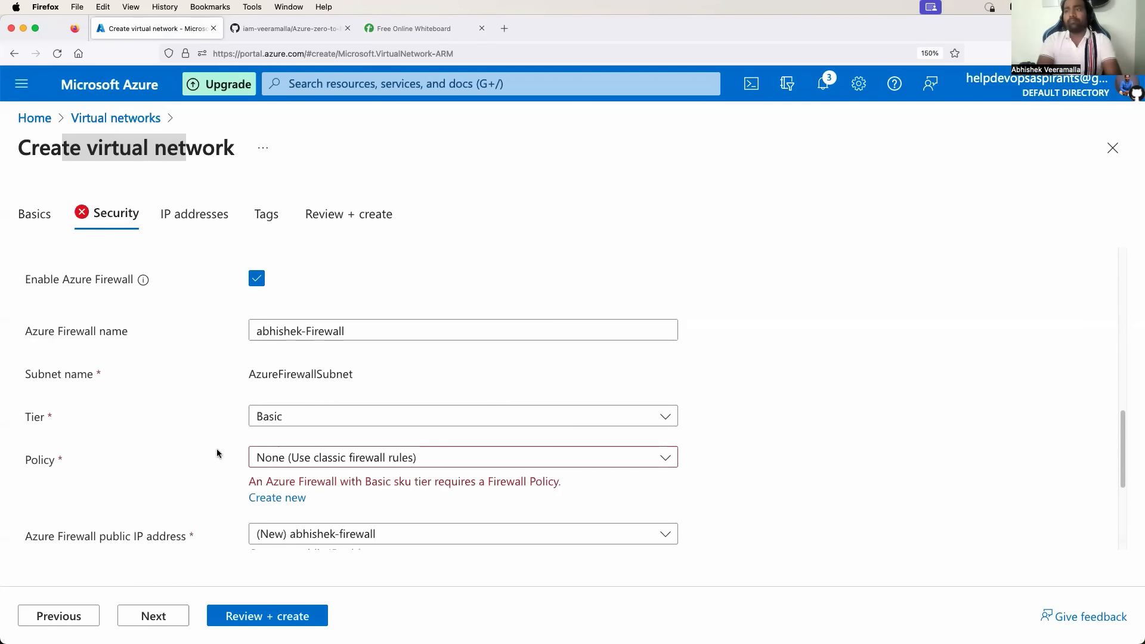
pyautogui.click(381, 459)
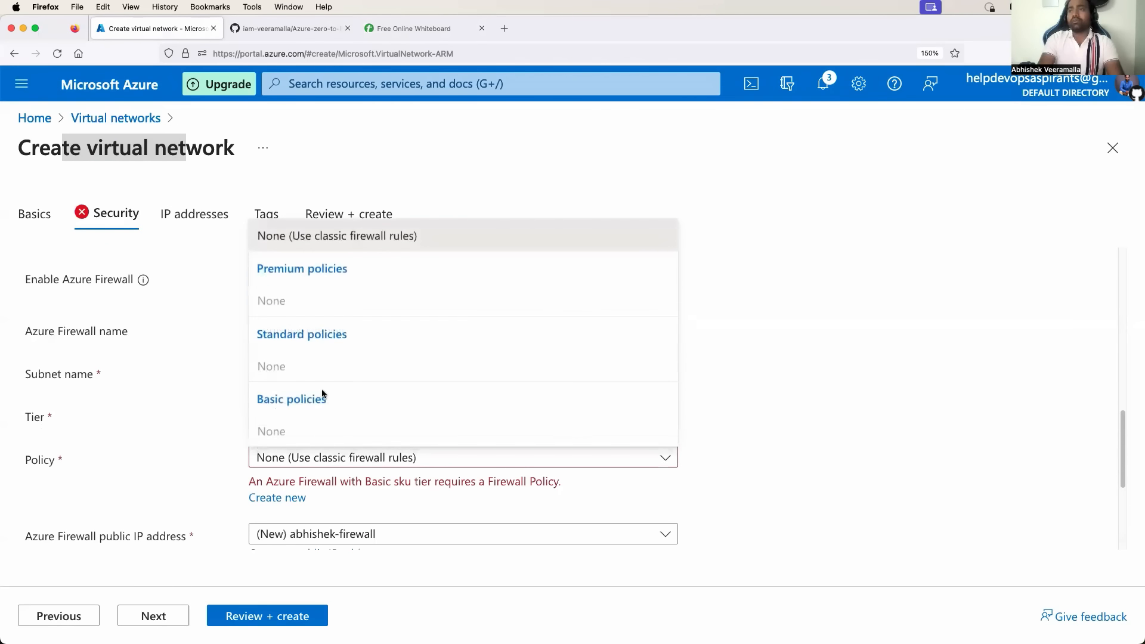
pyautogui.click(236, 471)
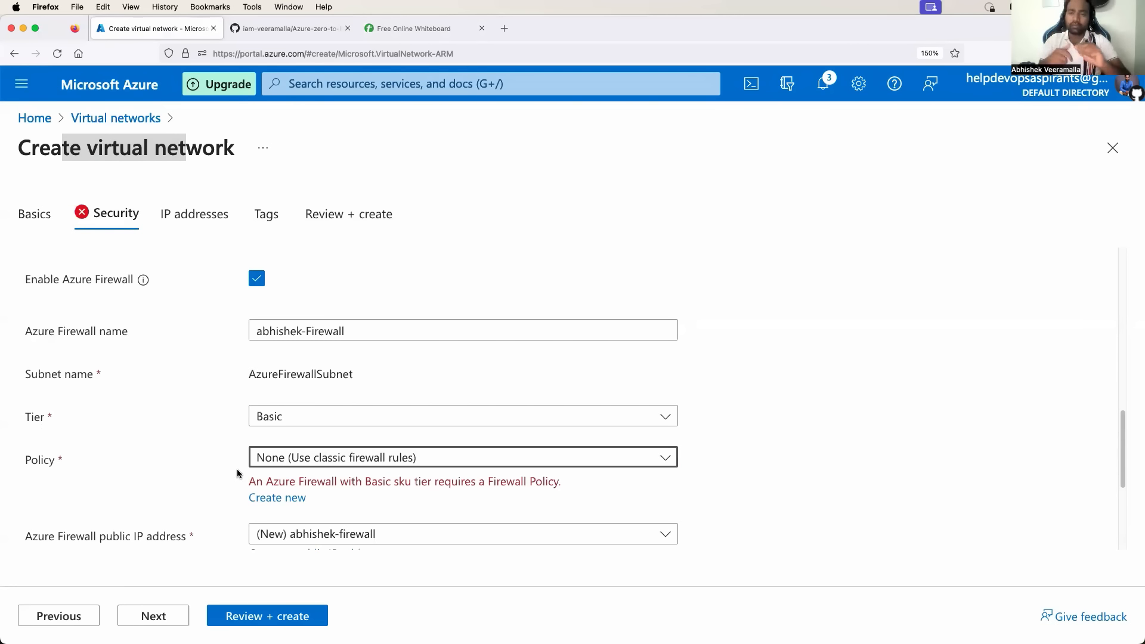
pyautogui.click(409, 28)
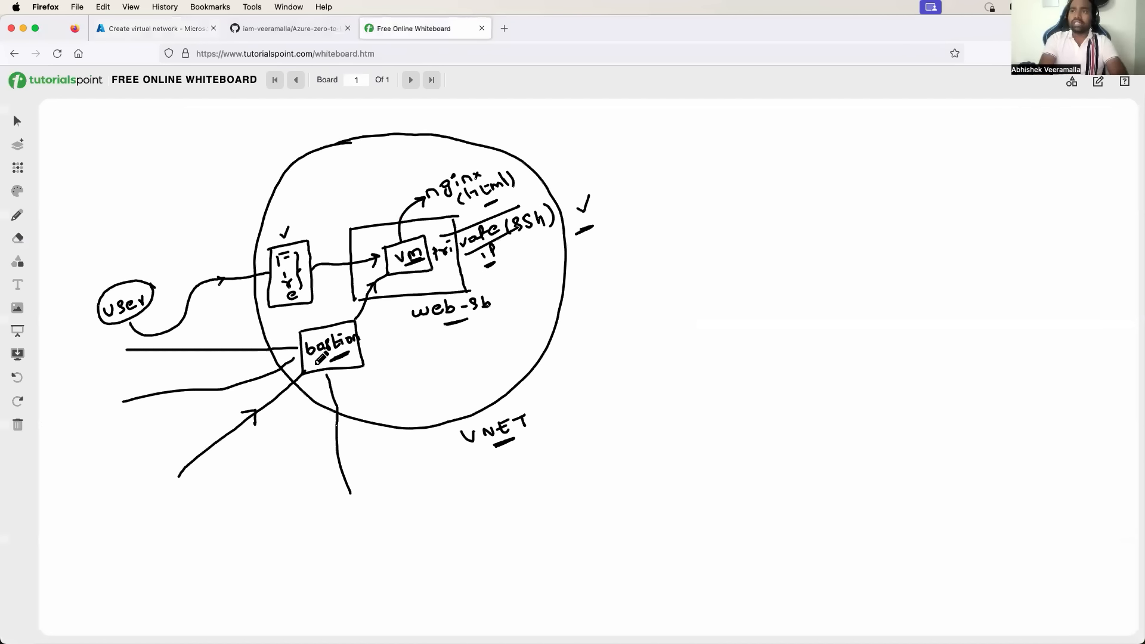
# Retrace the user-to-firewall path and underline nginx (html), then go back to the Azure form.
pyautogui.moveTo(129, 322)
pyautogui.mouseDown()
pyautogui.moveTo(156, 334)
pyautogui.moveTo(210, 278)
pyautogui.moveTo(268, 274)
pyautogui.mouseUp()
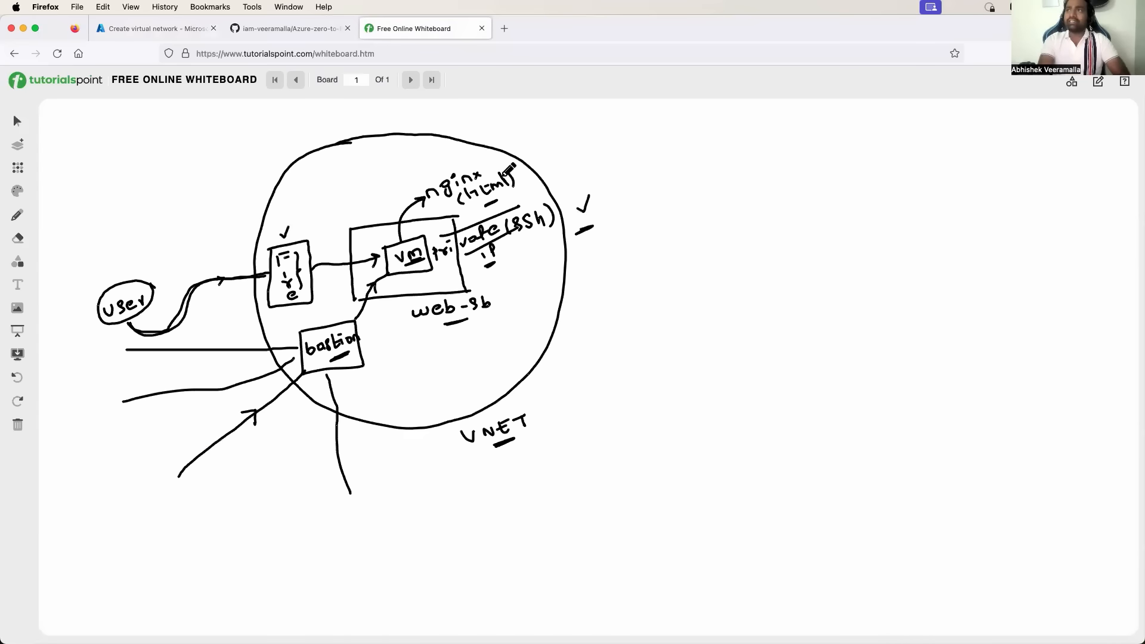
pyautogui.moveTo(481, 169); pyautogui.dragTo(442, 169)
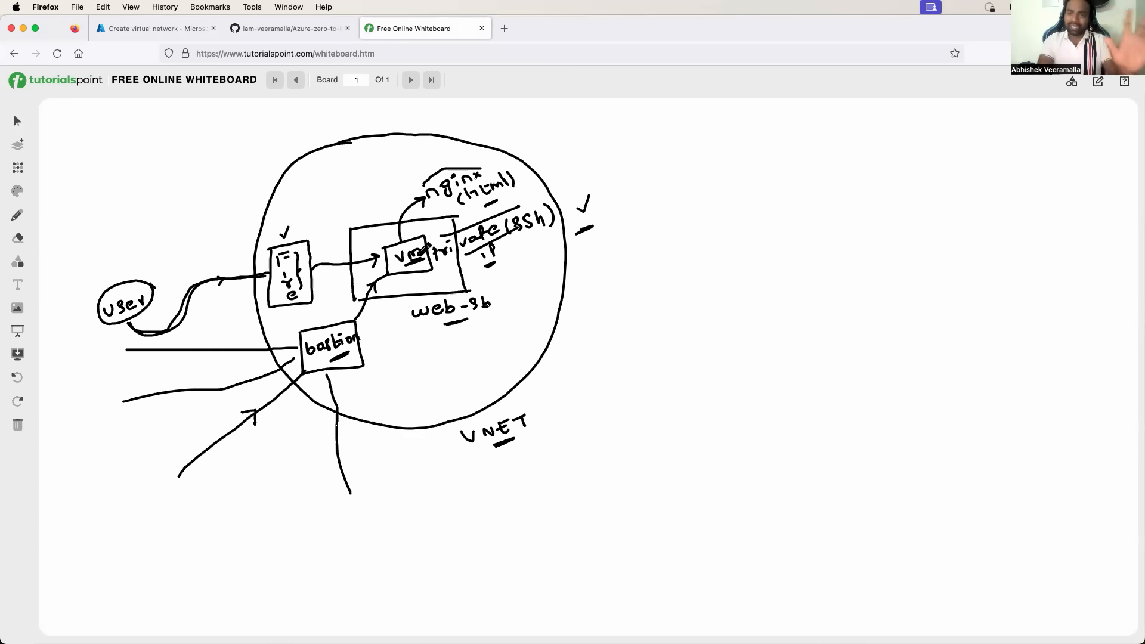
pyautogui.moveTo(449, 204); pyautogui.dragTo(496, 204)
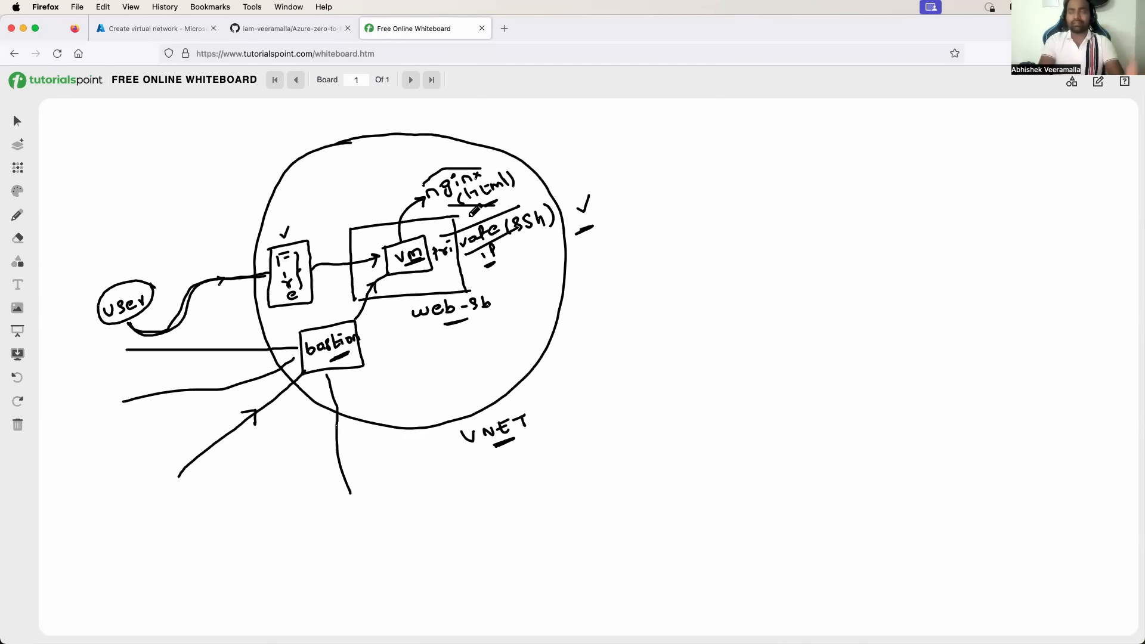
pyautogui.click(152, 28)
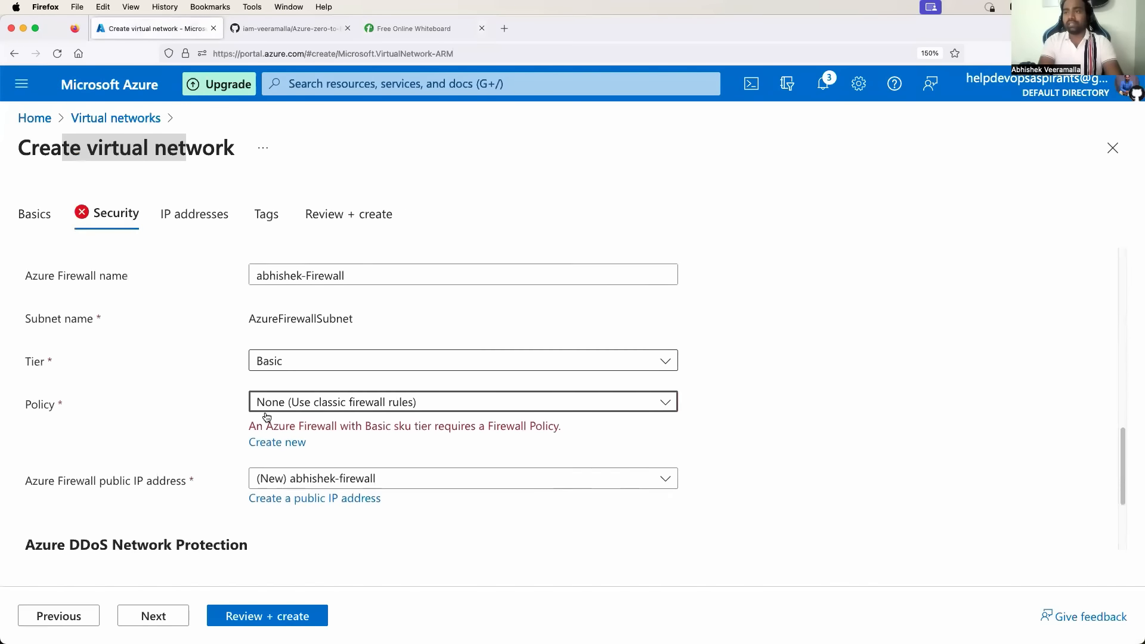
# Create a new firewall policy for the Basic firewall, keeping the default name.
pyautogui.scroll(-2, 267, 416)
pyautogui.click(277, 371)
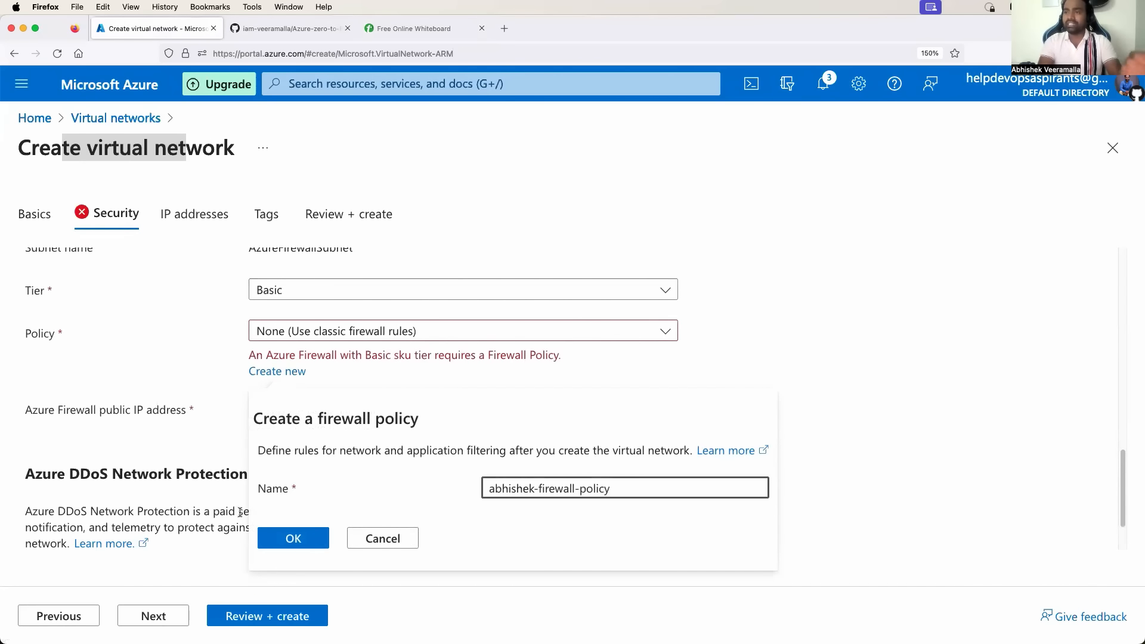
pyautogui.click(292, 539)
# Check the new management traffic public IP and leave DDoS Network Protection off.
pyautogui.scroll(-1, 213, 381)
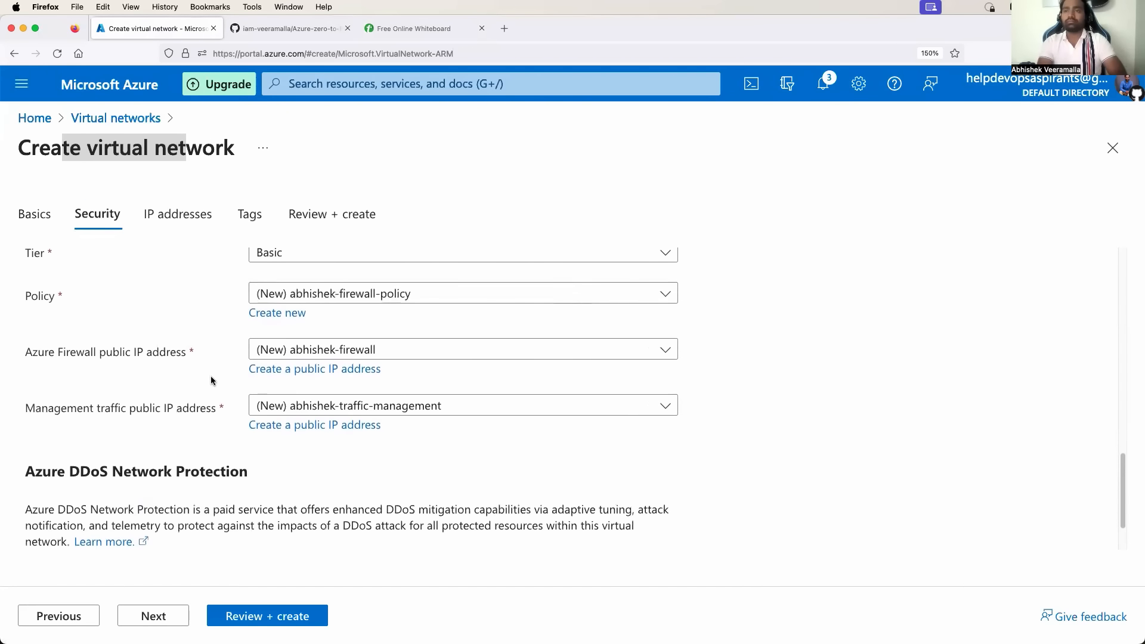
pyautogui.moveTo(48, 401); pyautogui.dragTo(167, 403)
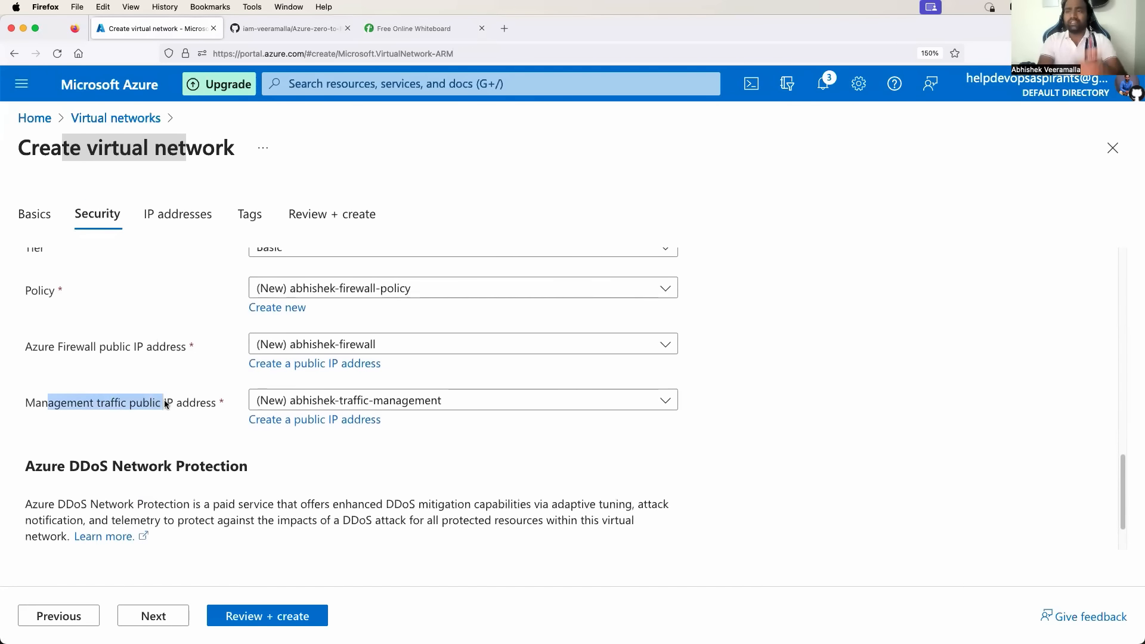
pyautogui.scroll(-1, 166, 424)
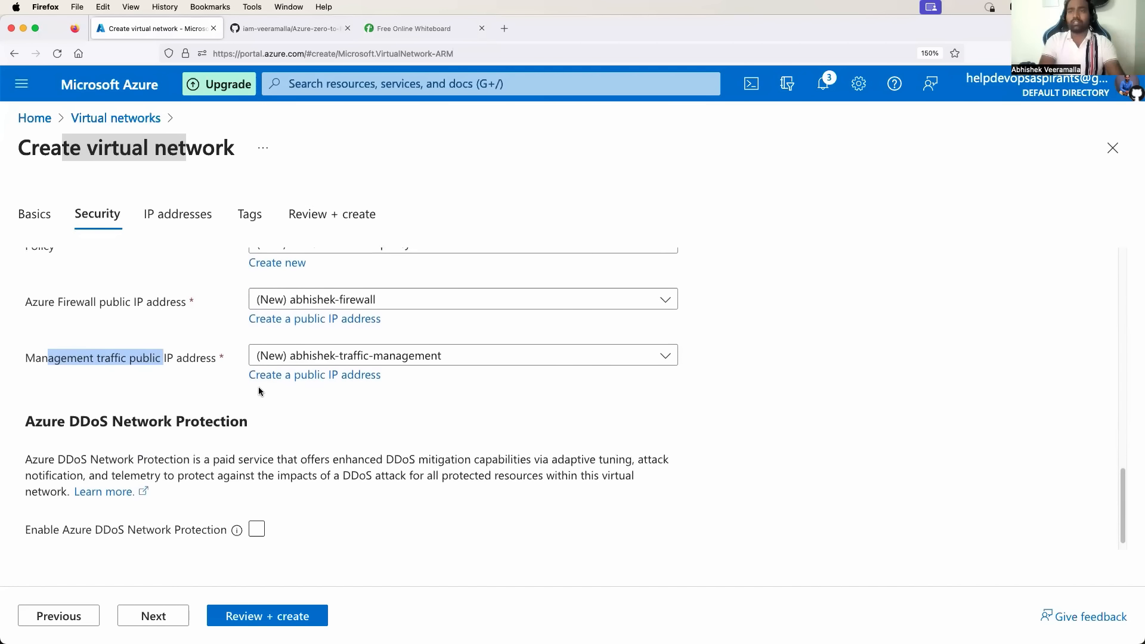
pyautogui.scroll(-1, 258, 387)
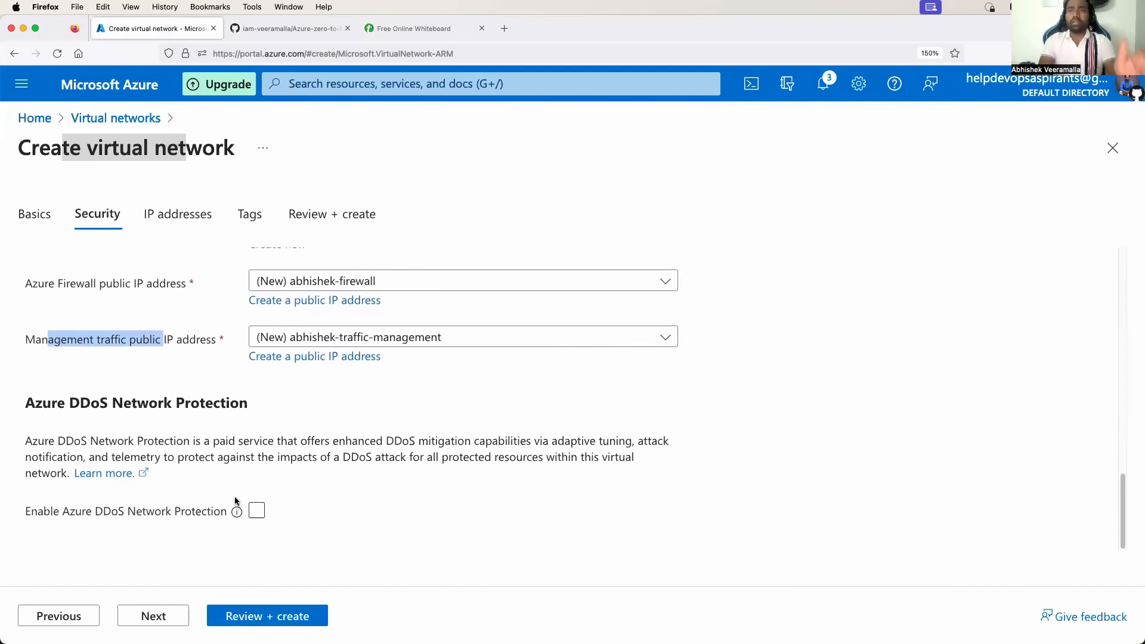
pyautogui.moveTo(80, 402); pyautogui.dragTo(151, 402)
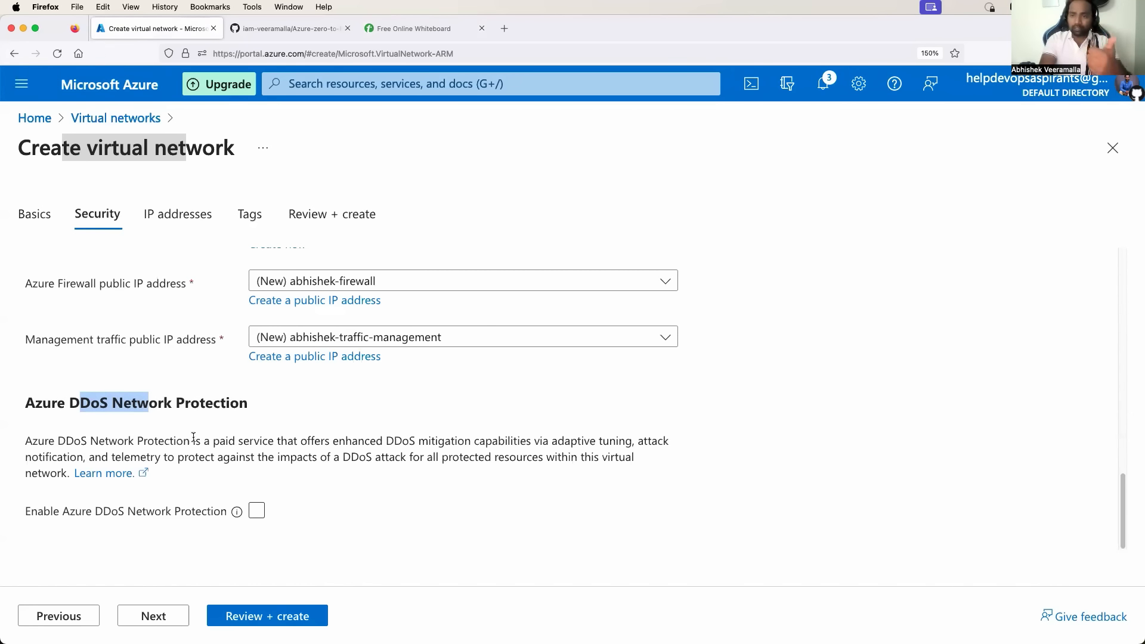
pyautogui.click(256, 511)
pyautogui.click(256, 511)
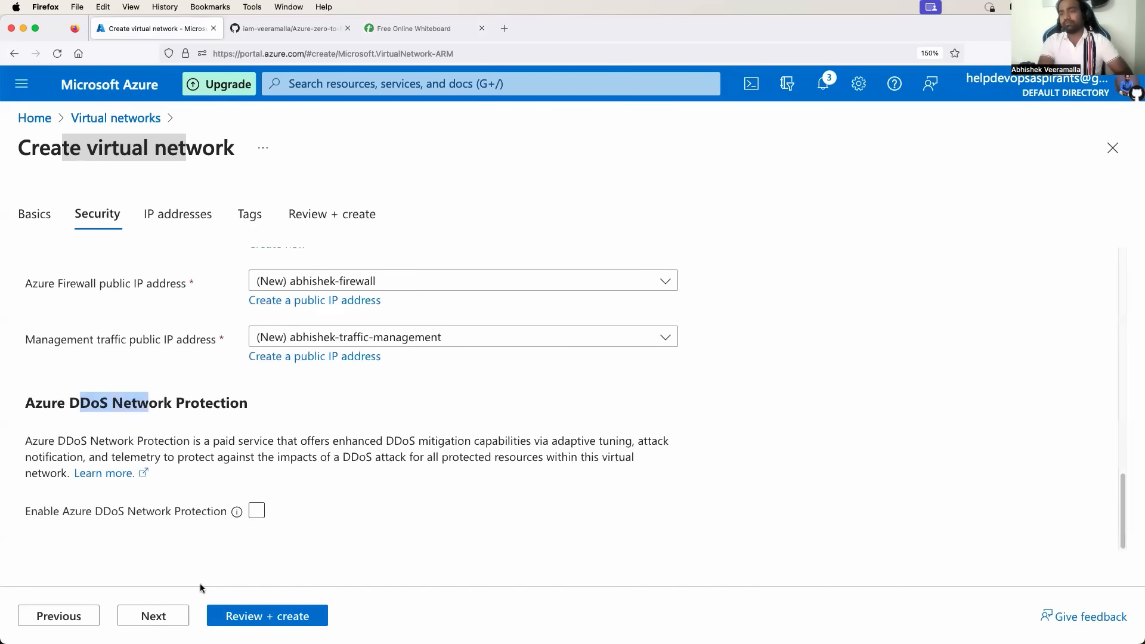
# Move on to the IP addresses step and look over the virtual network address space.
pyautogui.click(172, 618)
pyautogui.scroll(-3, 162, 502)
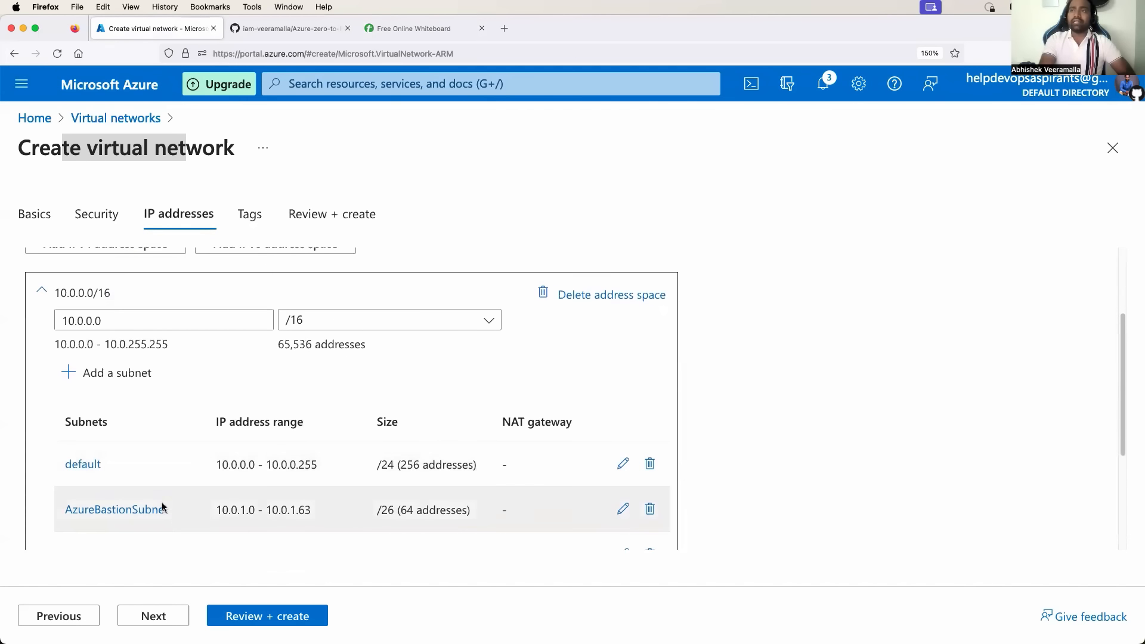
pyautogui.scroll(1, 162, 502)
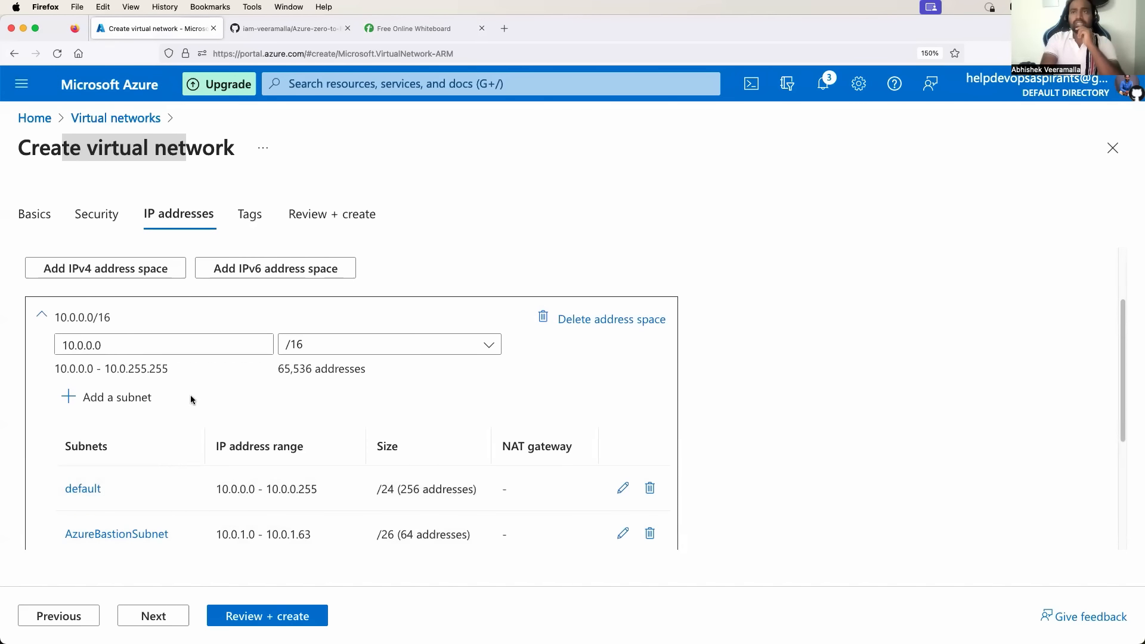
pyautogui.scroll(1, 190, 395)
pyautogui.moveTo(61, 338); pyautogui.dragTo(118, 339)
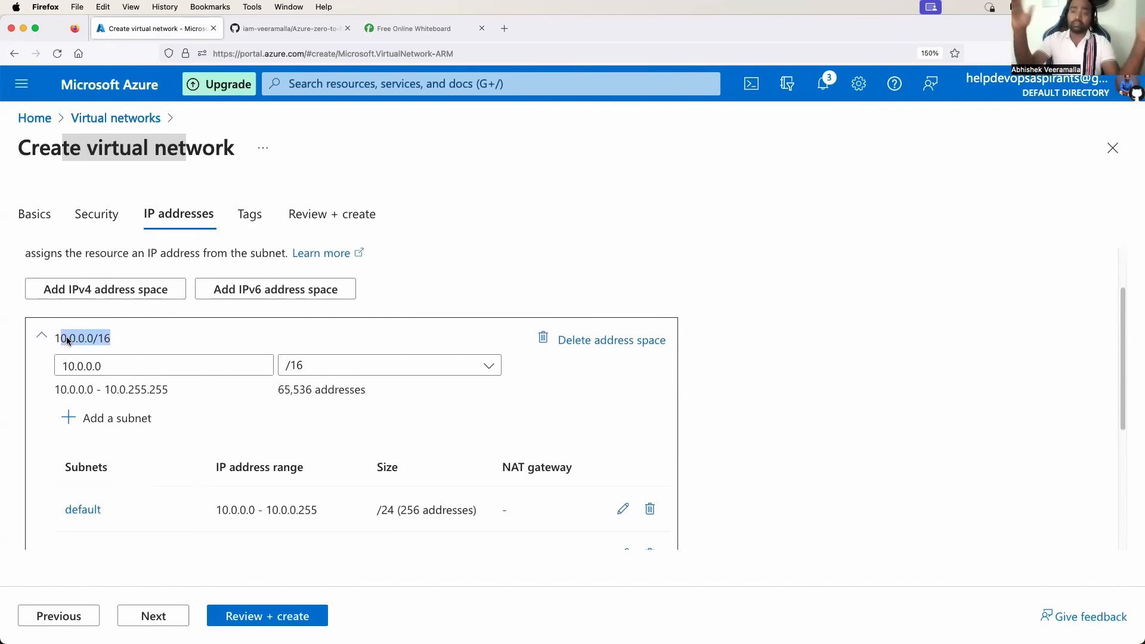
pyautogui.click(245, 332)
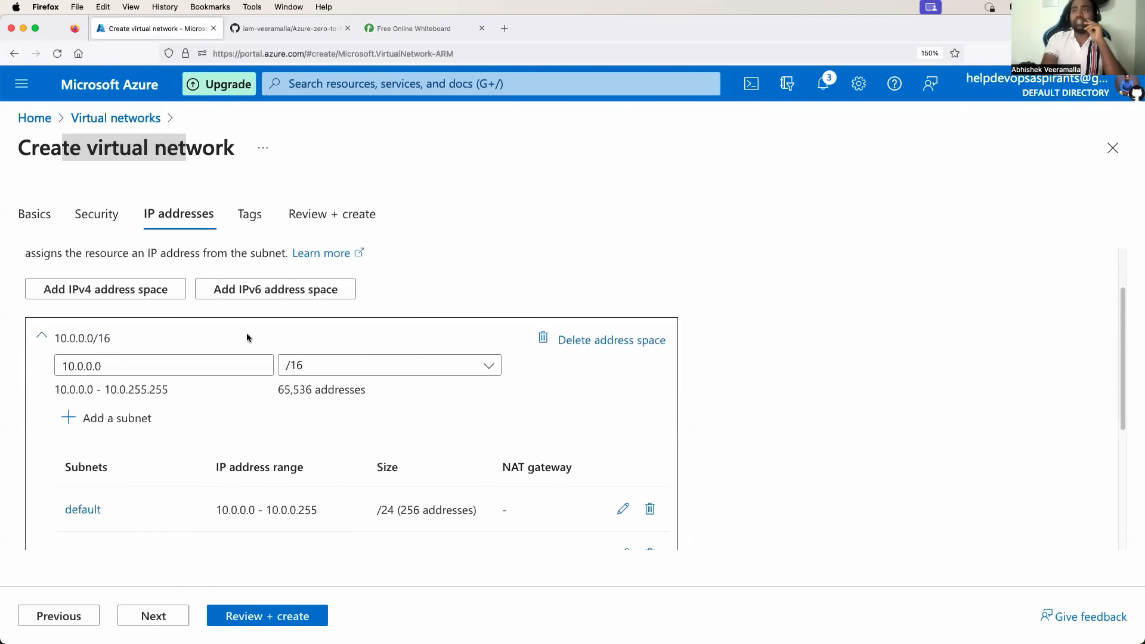
pyautogui.scroll(-1, 246, 332)
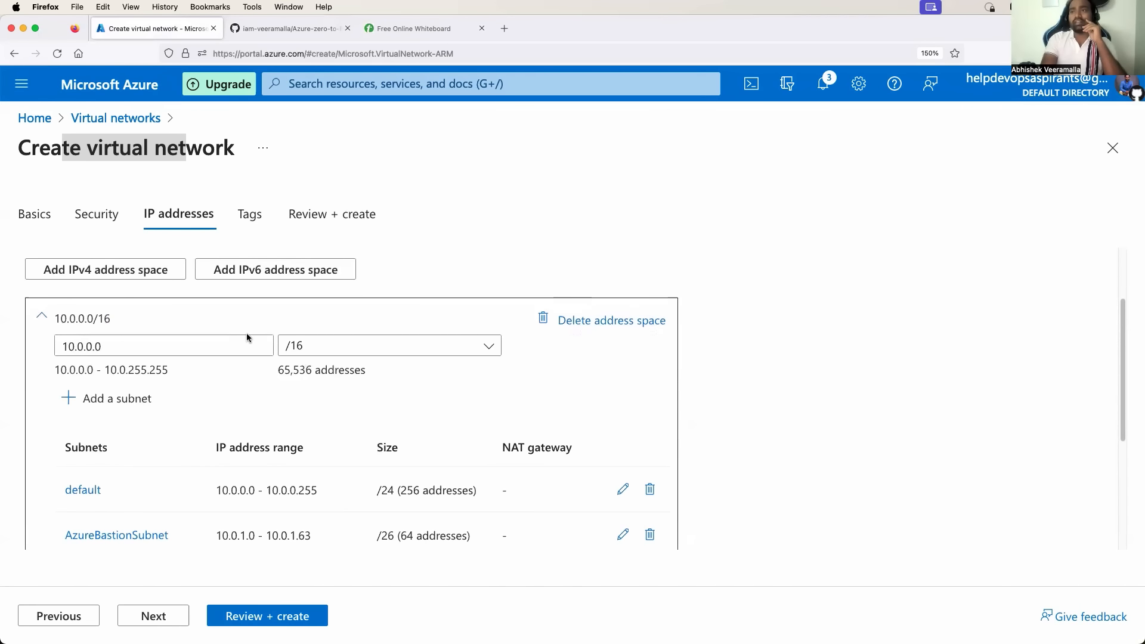
# Try the /27 (32 addresses) and /18 (16,384 addresses) address space prefixes.
pyautogui.click(483, 347)
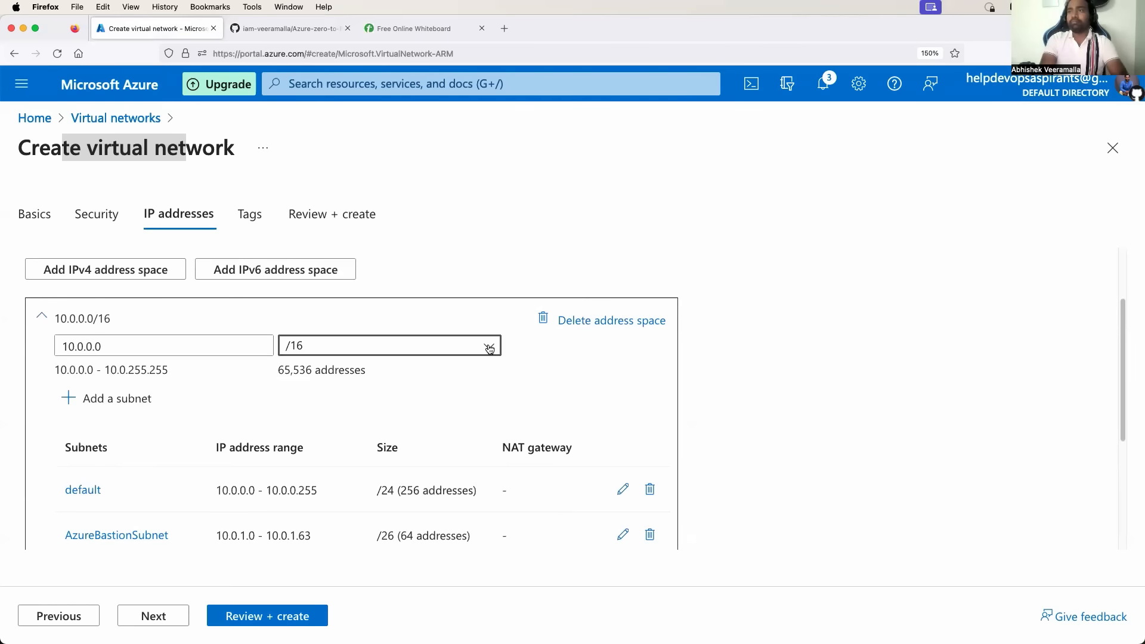
pyautogui.scroll(-1, 524, 425)
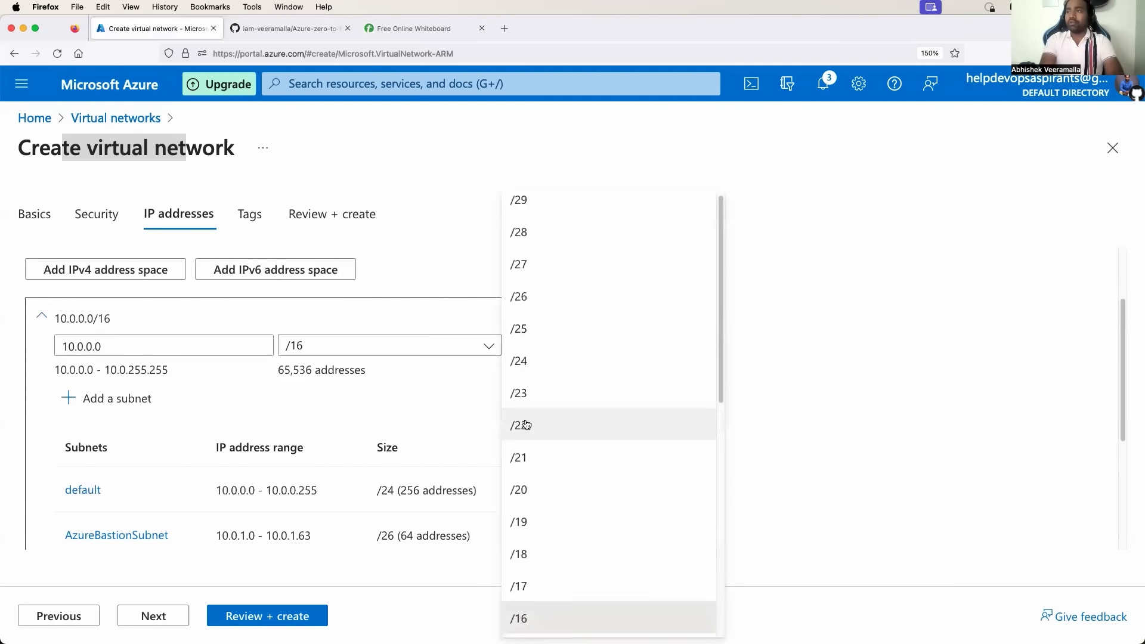
pyautogui.scroll(1, 525, 425)
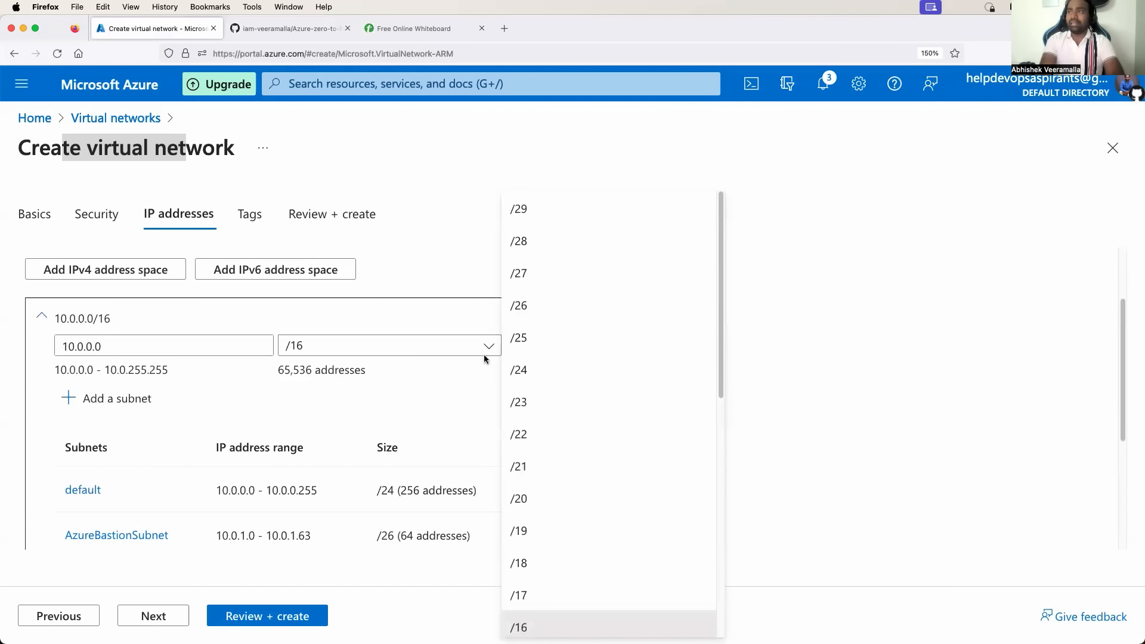
pyautogui.click(519, 275)
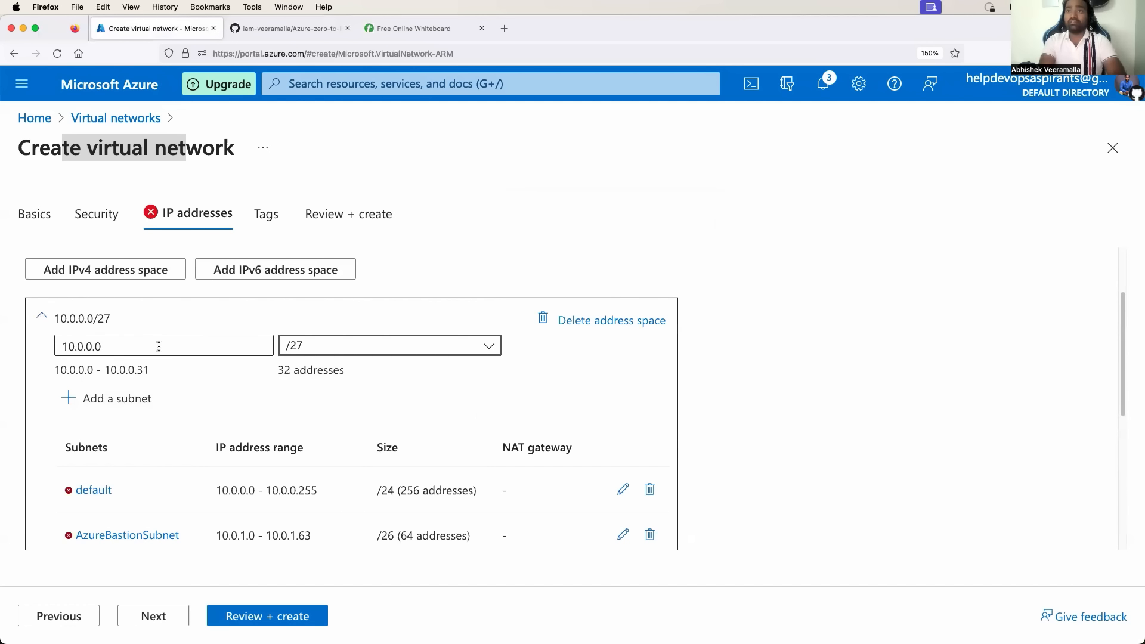
pyautogui.moveTo(278, 374); pyautogui.dragTo(310, 375)
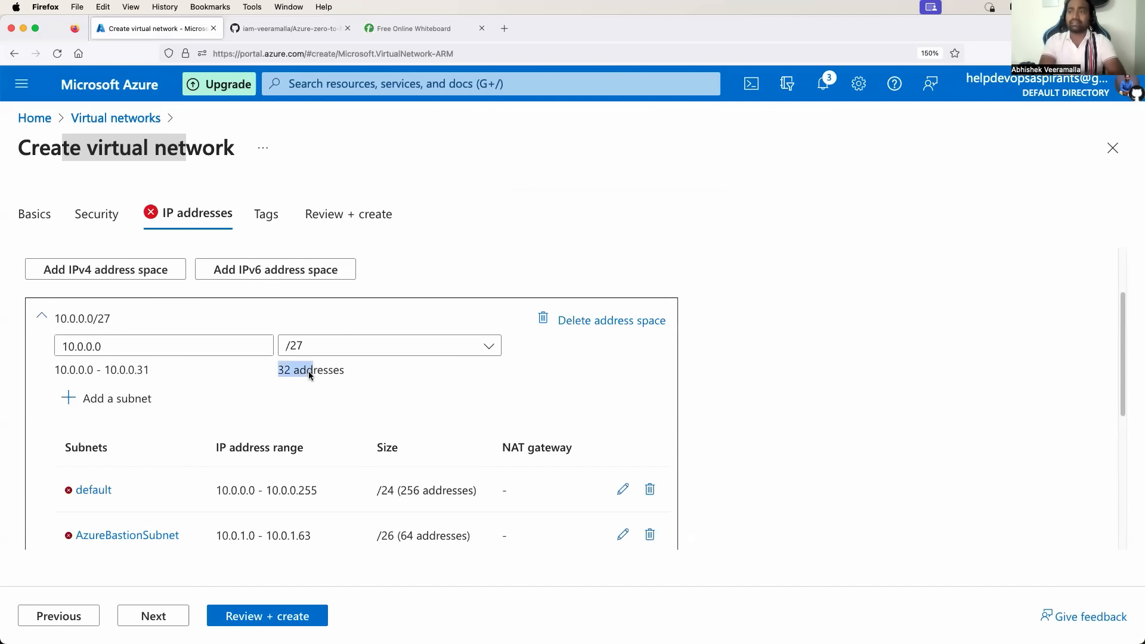
pyautogui.click(355, 353)
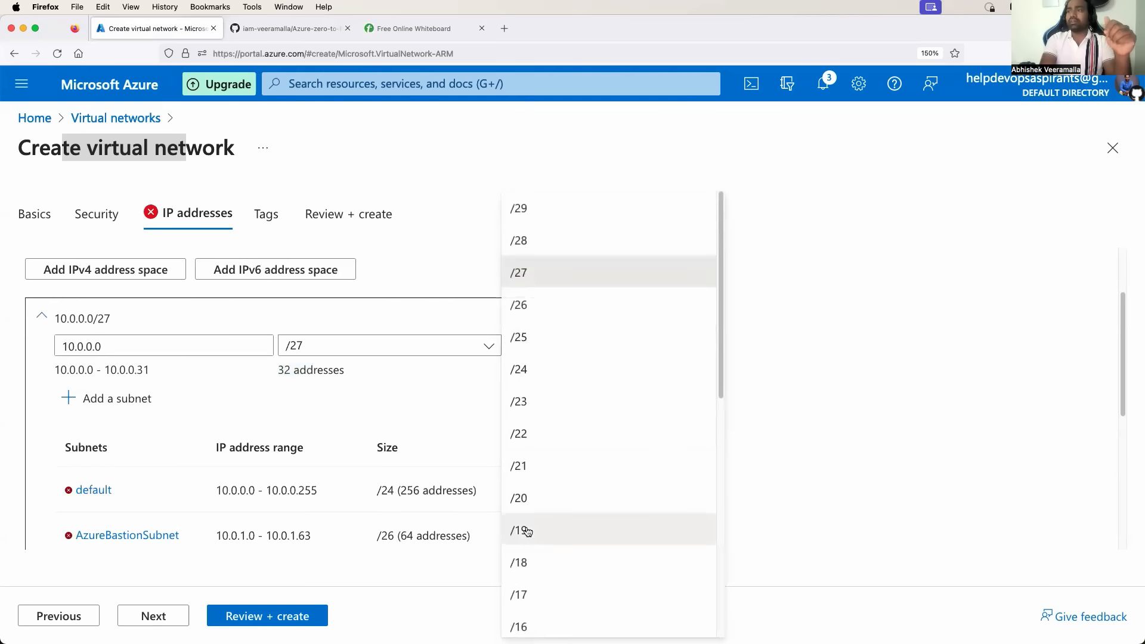
pyautogui.click(522, 561)
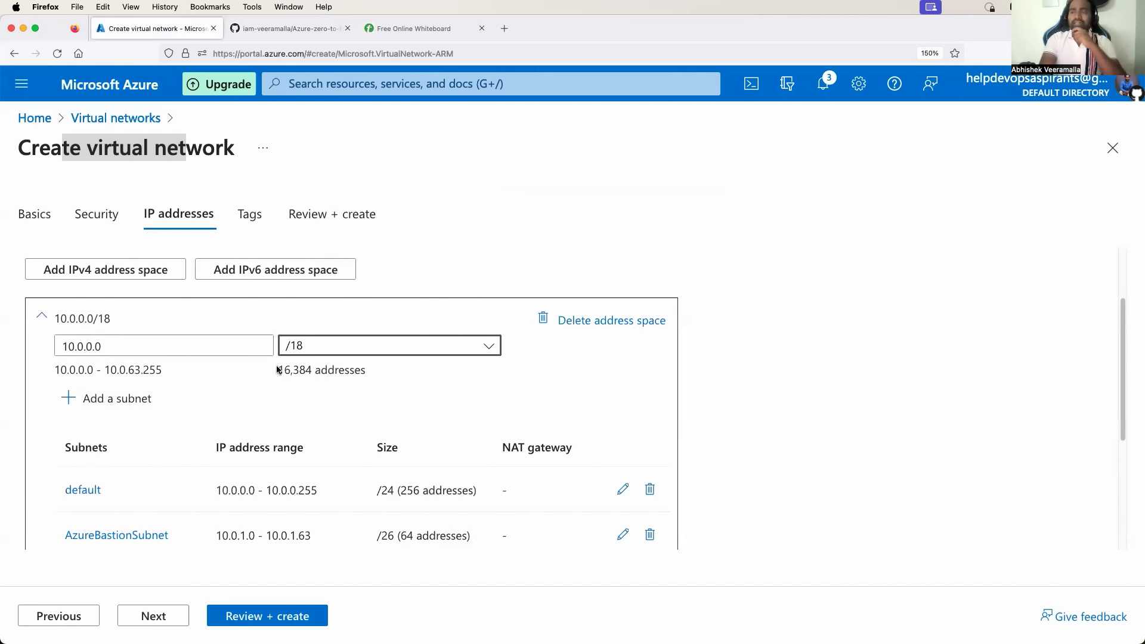
pyautogui.moveTo(285, 374); pyautogui.dragTo(344, 373)
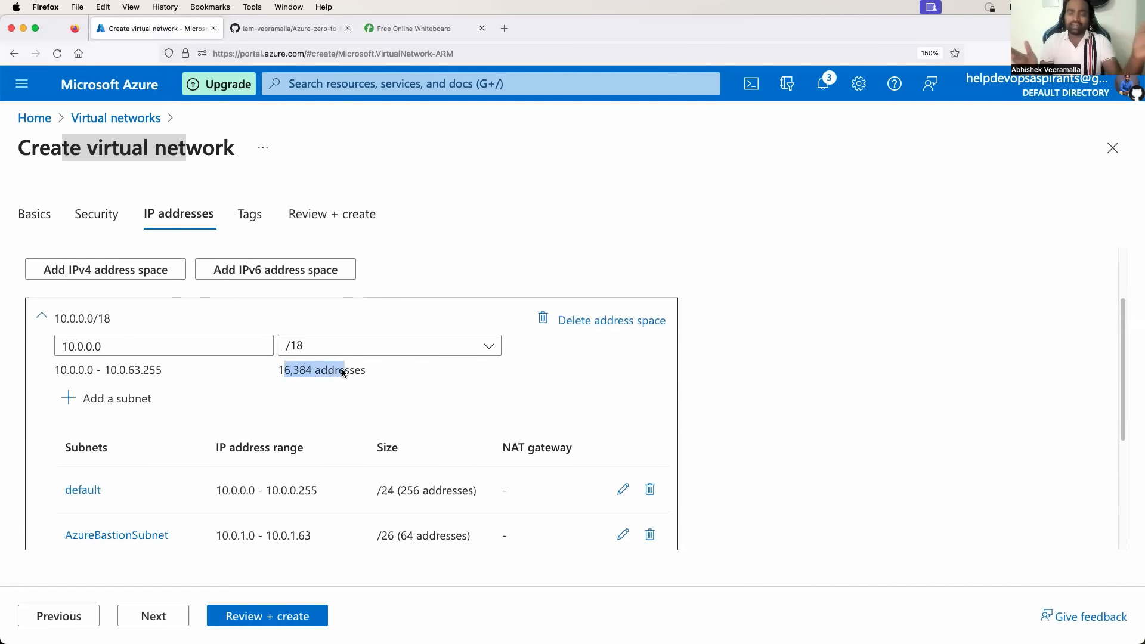
# Set the address space to 10.0.0.0/16 and scroll through the subnet table.
pyautogui.click(377, 347)
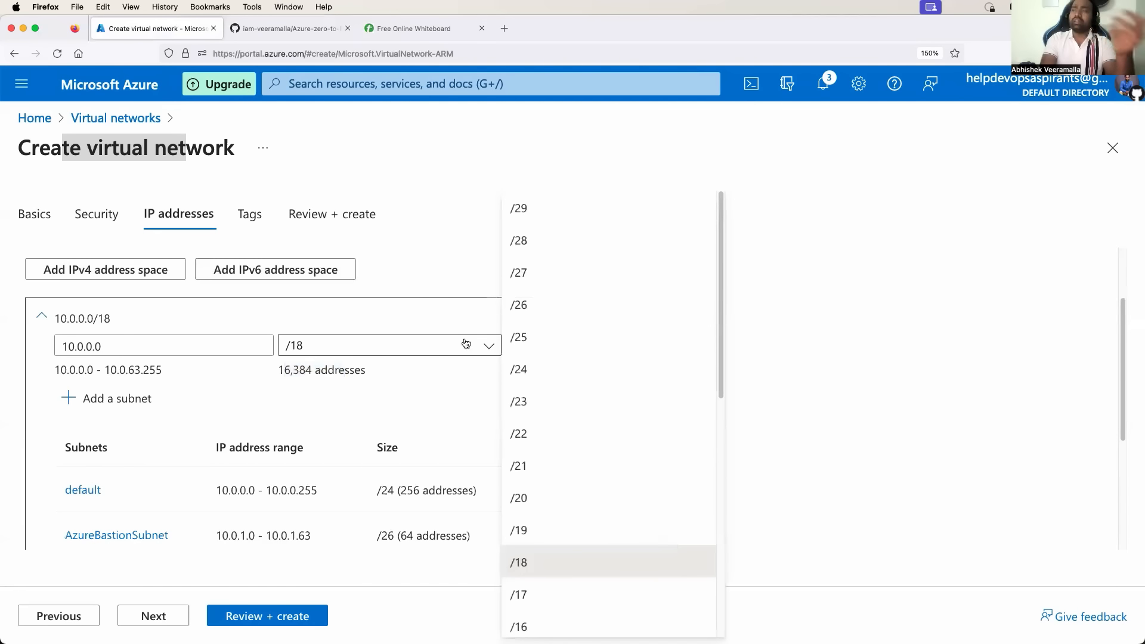
pyautogui.scroll(-2, 562, 412)
pyautogui.click(534, 545)
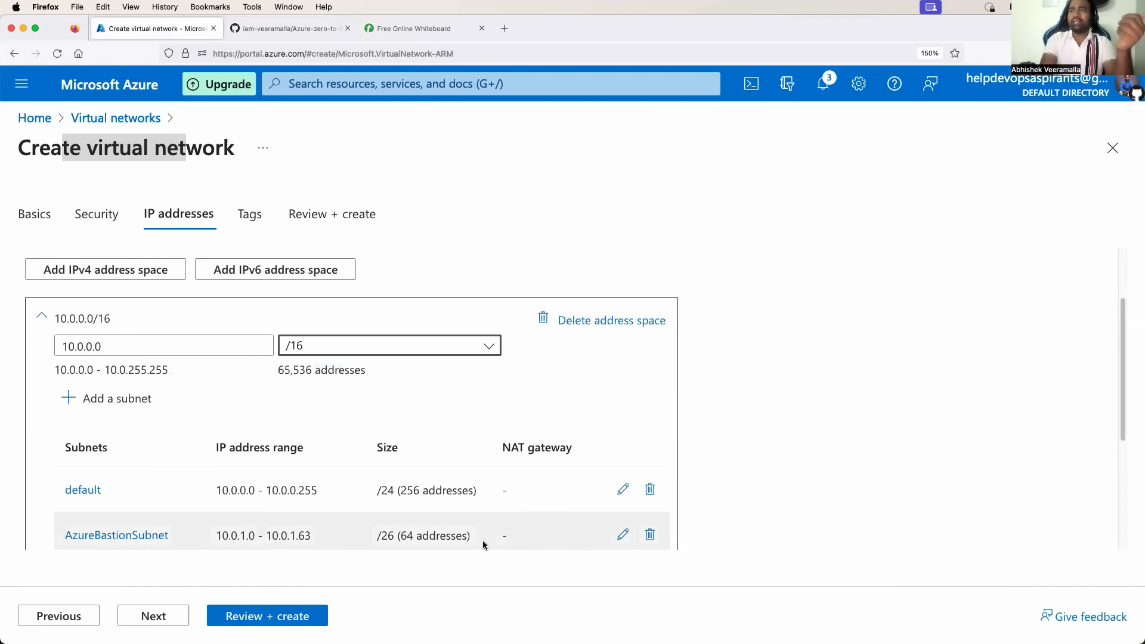
pyautogui.scroll(-3, 322, 398)
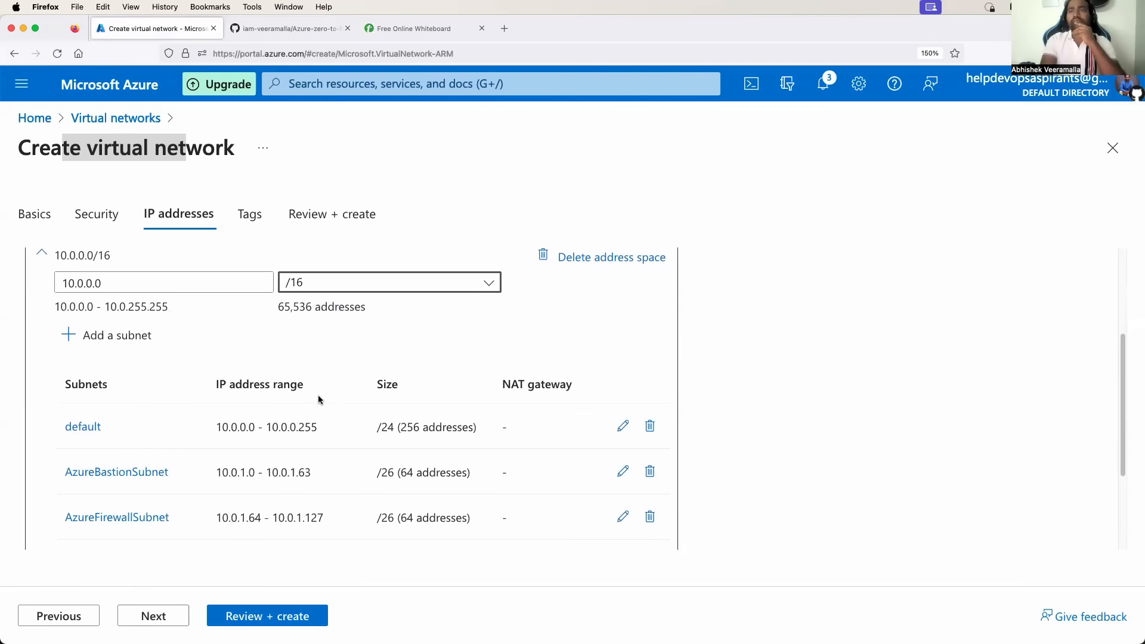
pyautogui.scroll(-2, 221, 462)
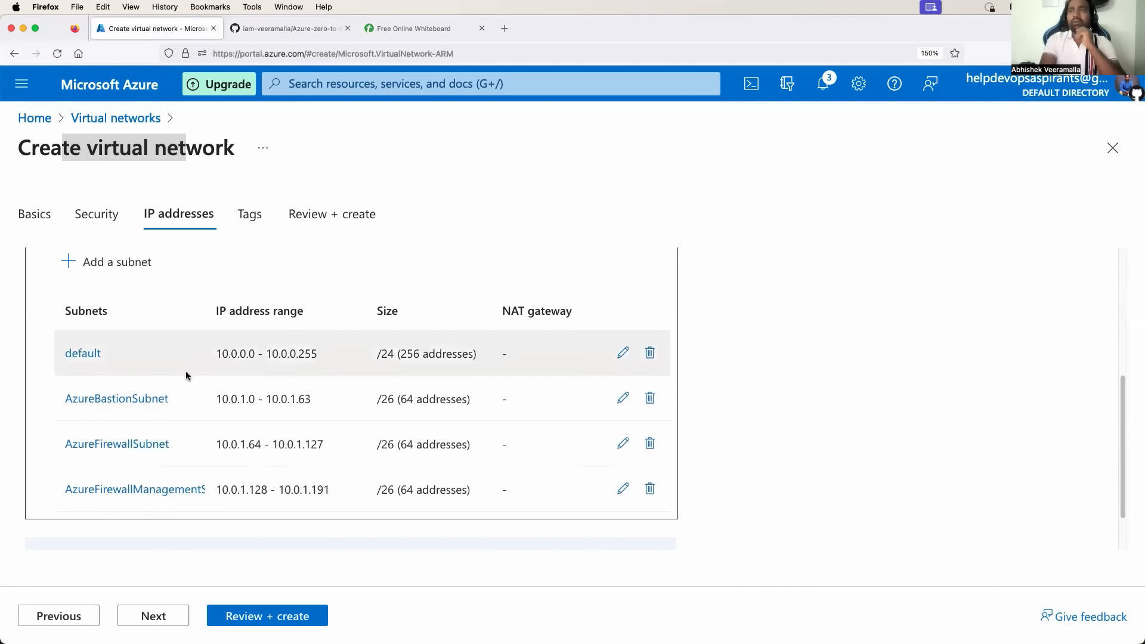
pyautogui.scroll(1, 185, 370)
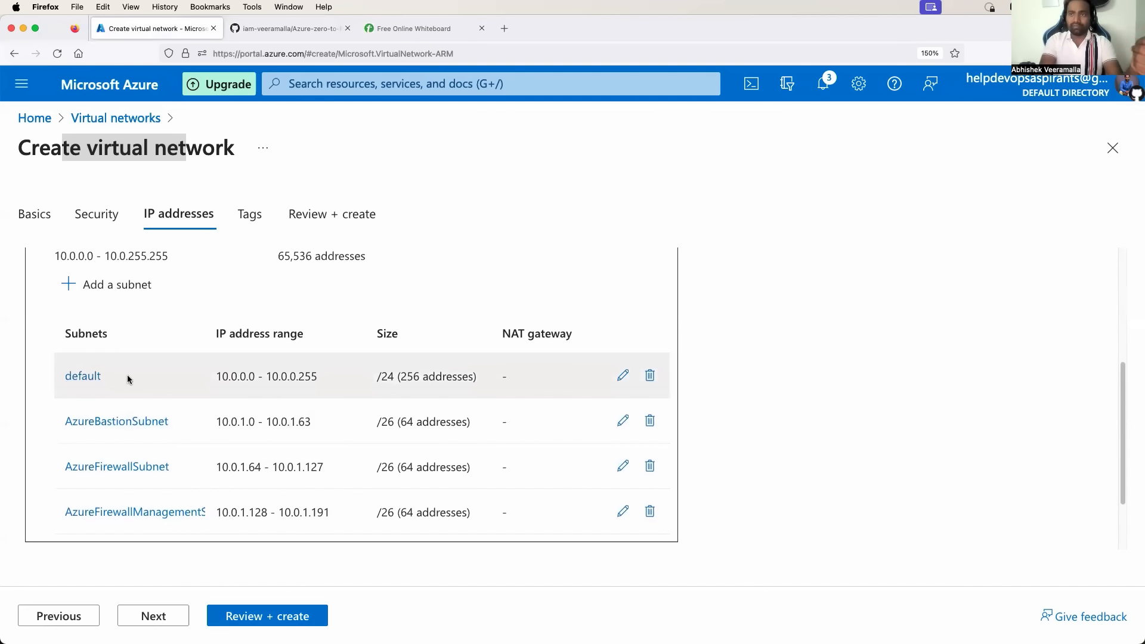
pyautogui.scroll(-1, 127, 379)
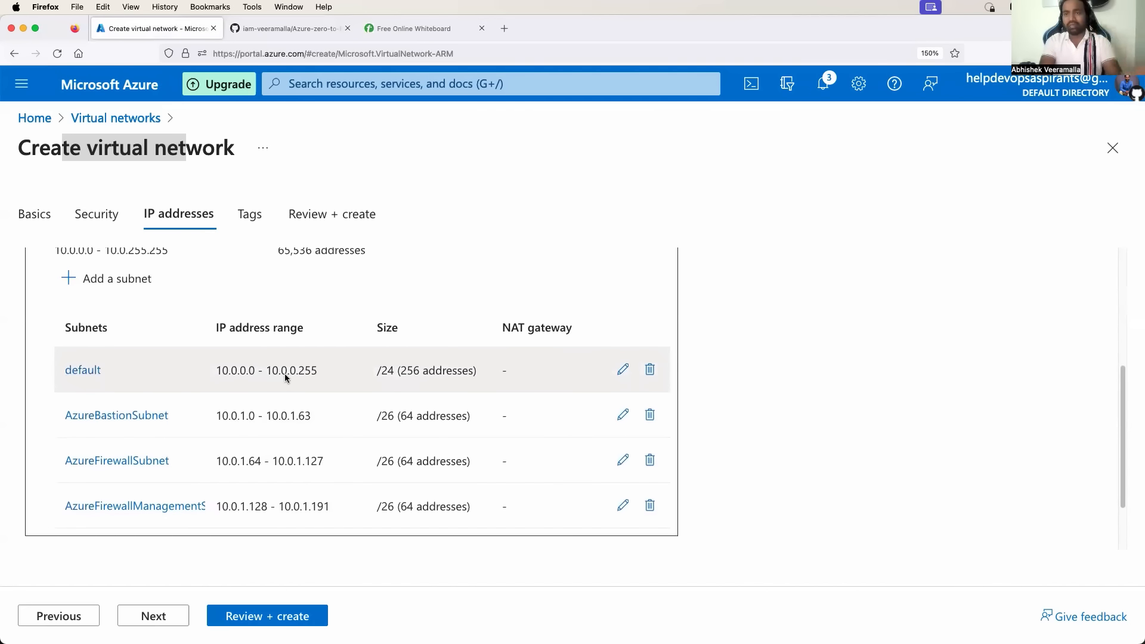
# Inspect the default /24 subnet without changes, then return to the whiteboard diagram.
pyautogui.click(623, 370)
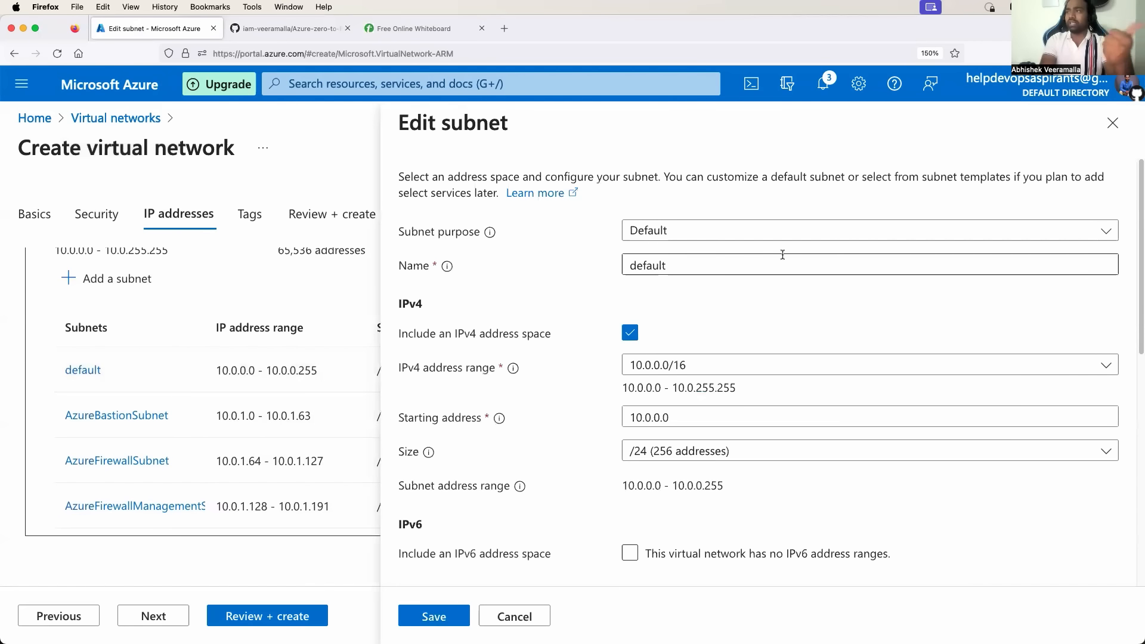
pyautogui.click(1113, 123)
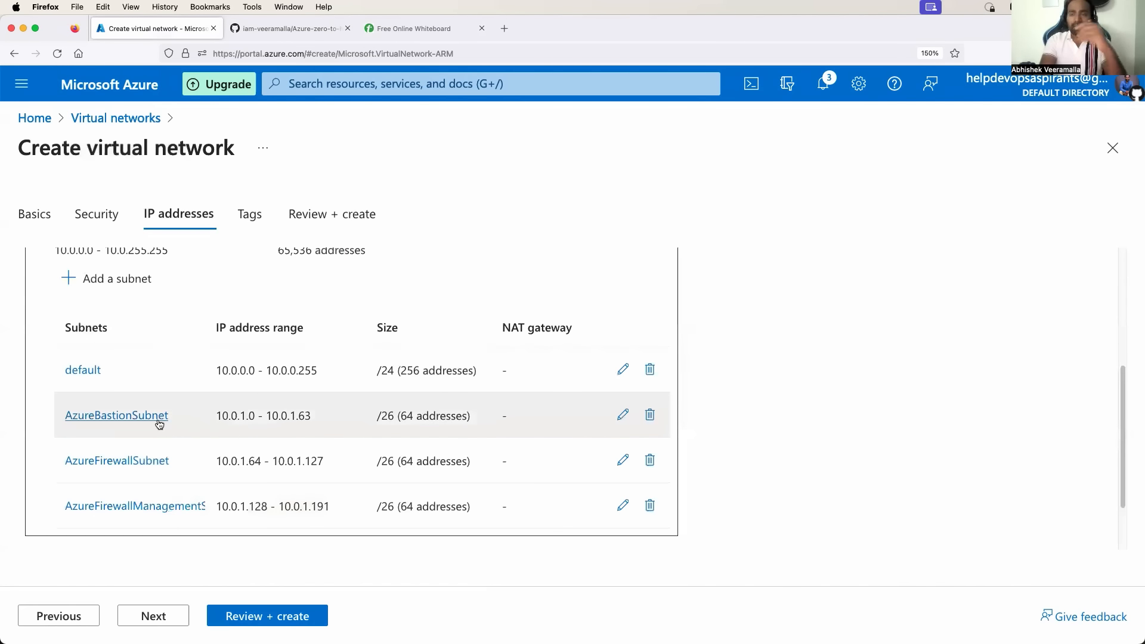
pyautogui.click(381, 30)
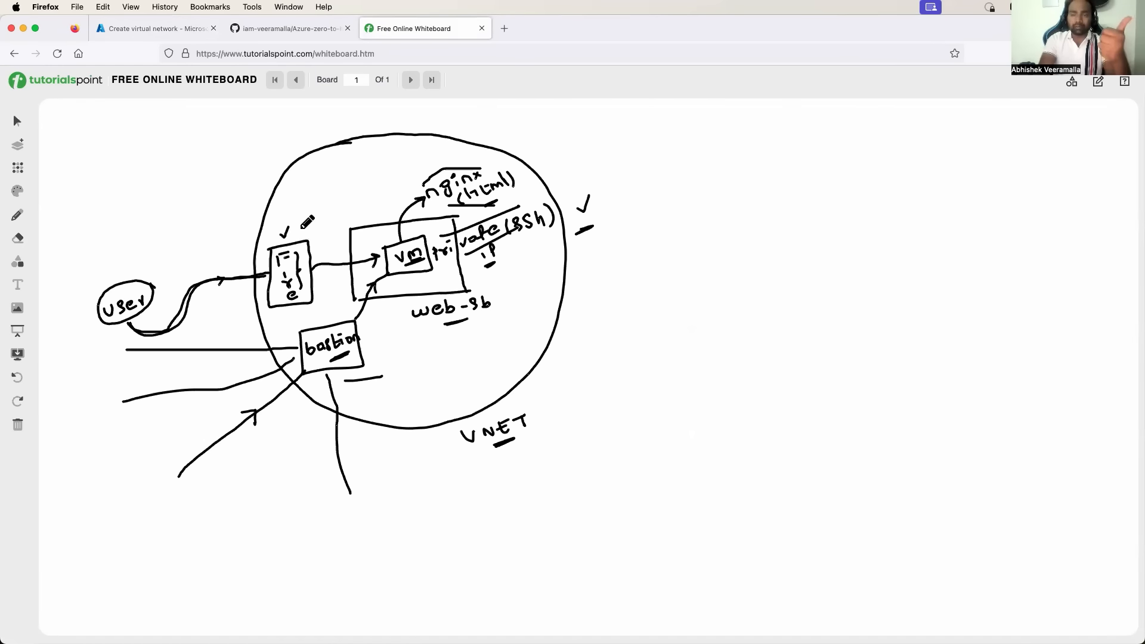
# Send the virtual network form to Review + create validation, then return to the whiteboard.
pyautogui.click(180, 29)
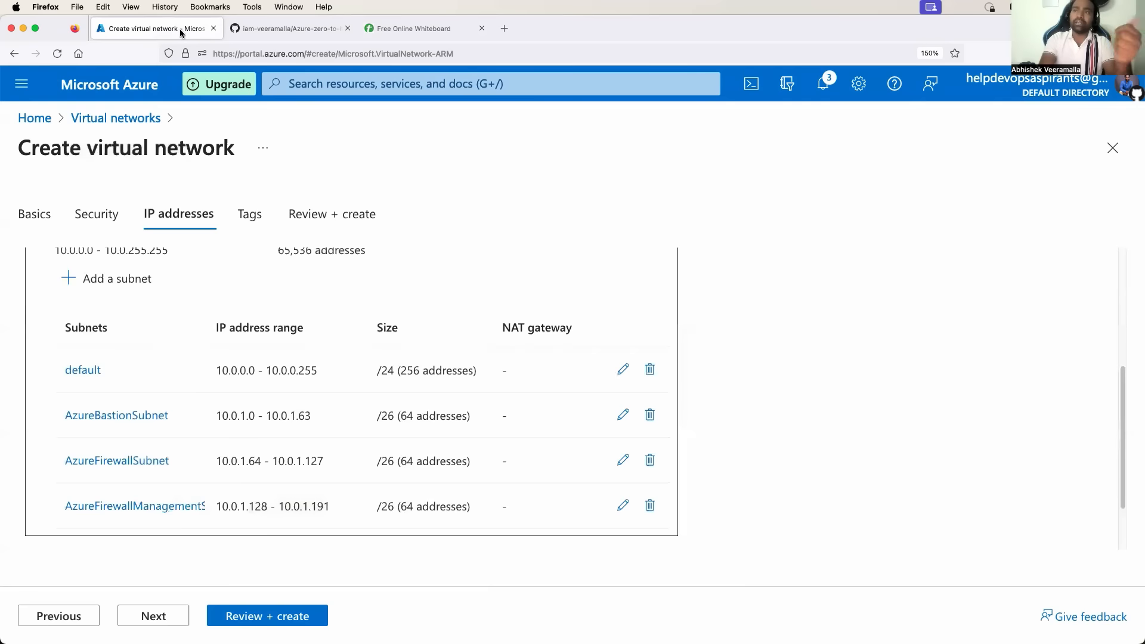
pyautogui.scroll(-2, 182, 472)
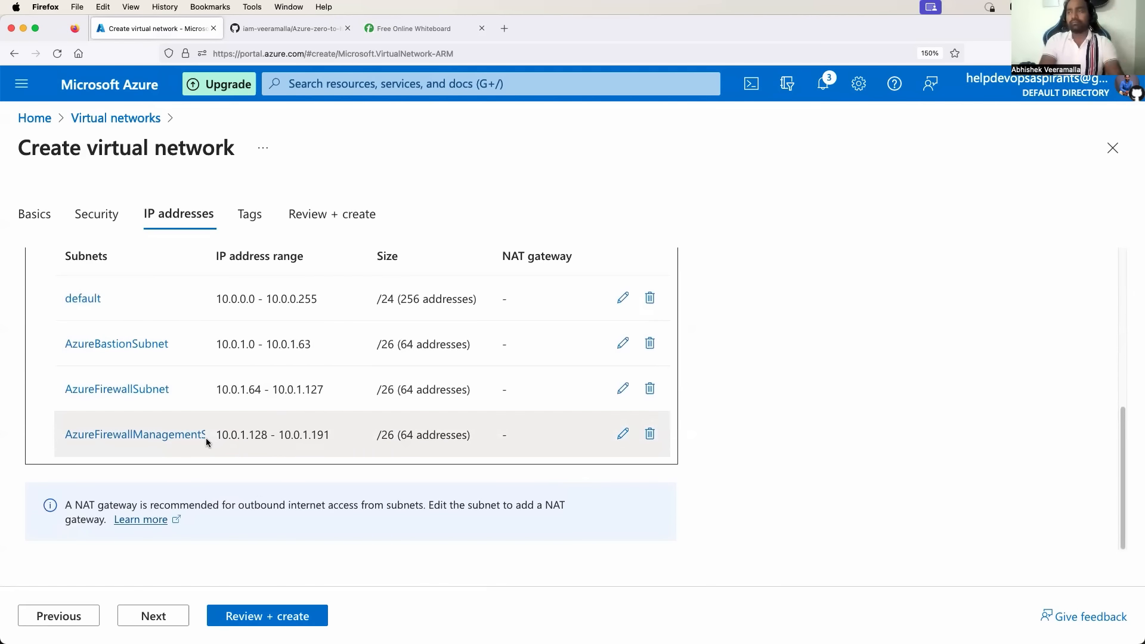
pyautogui.click(256, 621)
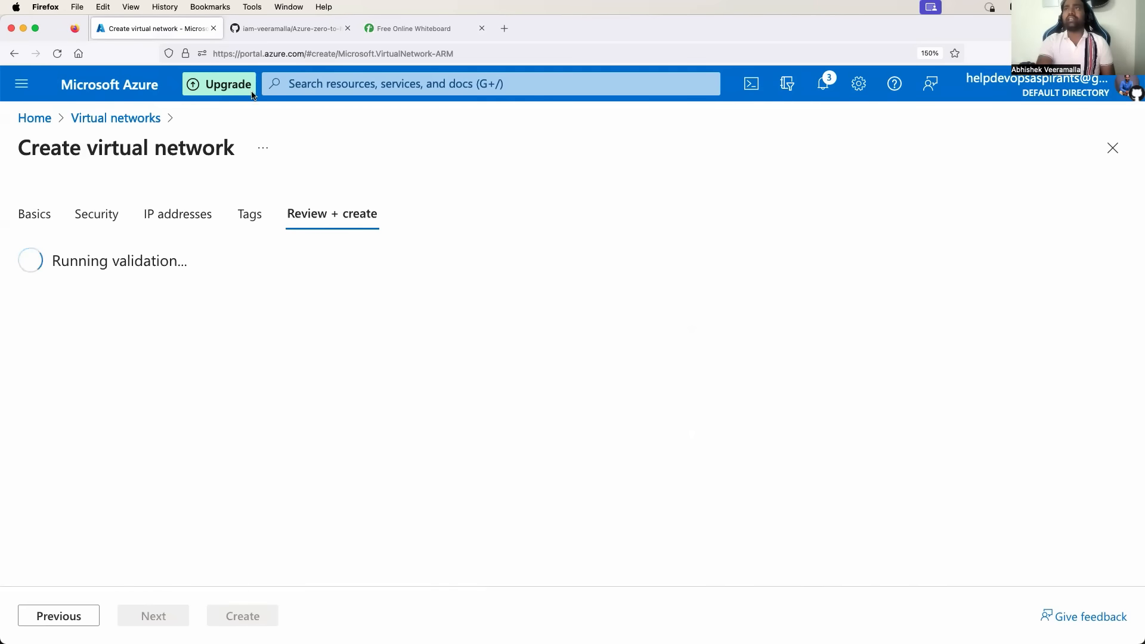
pyautogui.click(382, 36)
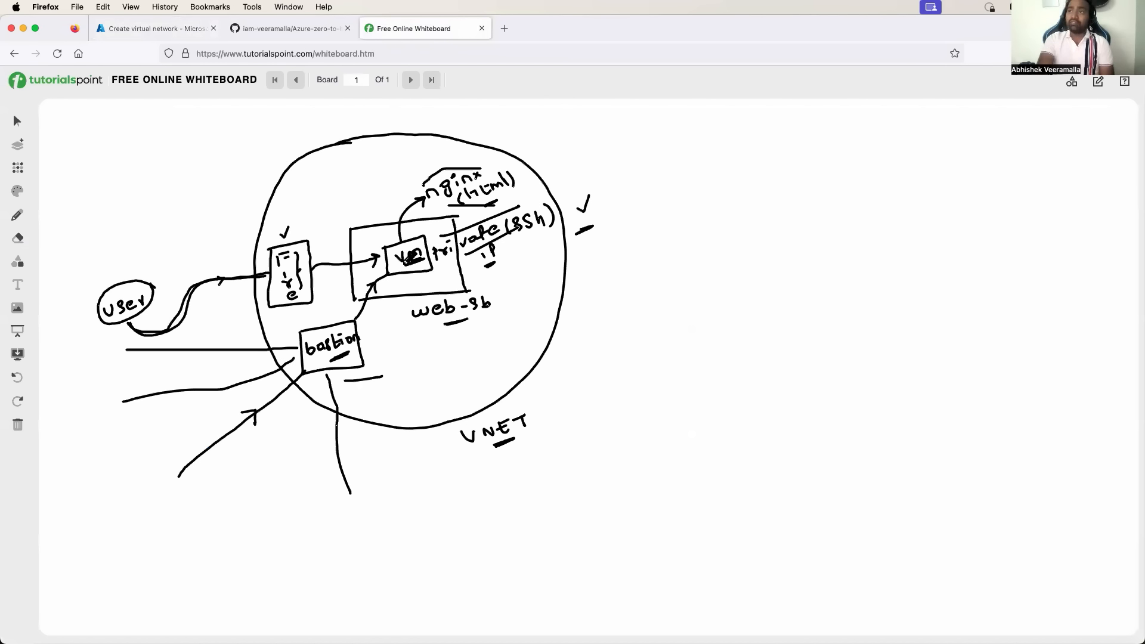
# Tick the left box, the bastion box and the vm area, then return to Azure's review.
pyautogui.moveTo(292, 226); pyautogui.dragTo(299, 219)
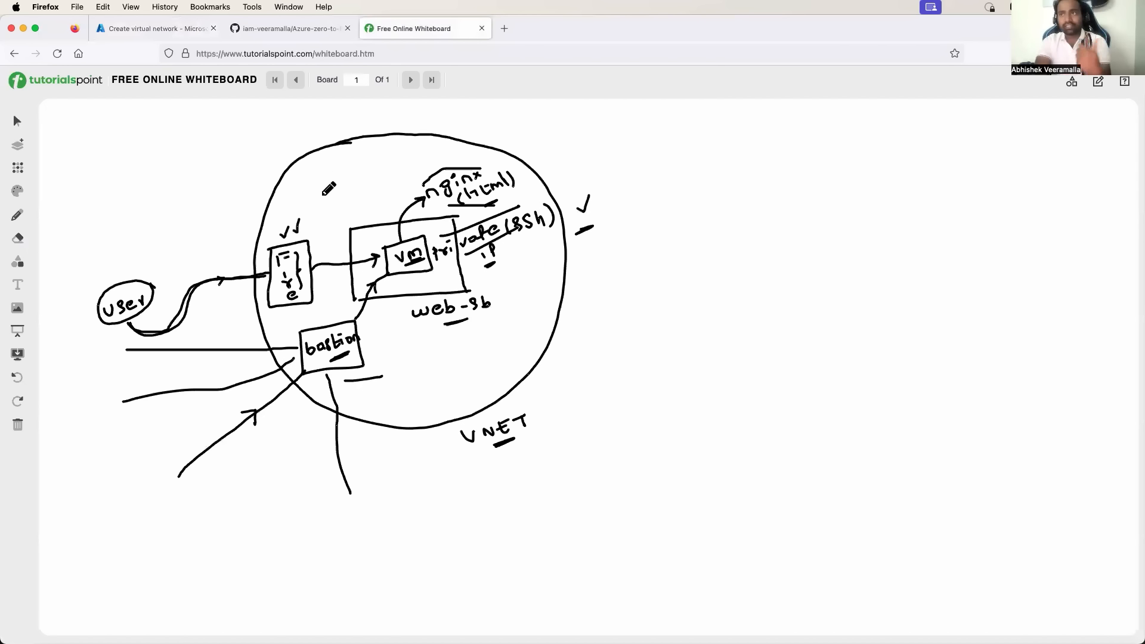
pyautogui.moveTo(318, 316); pyautogui.dragTo(325, 313)
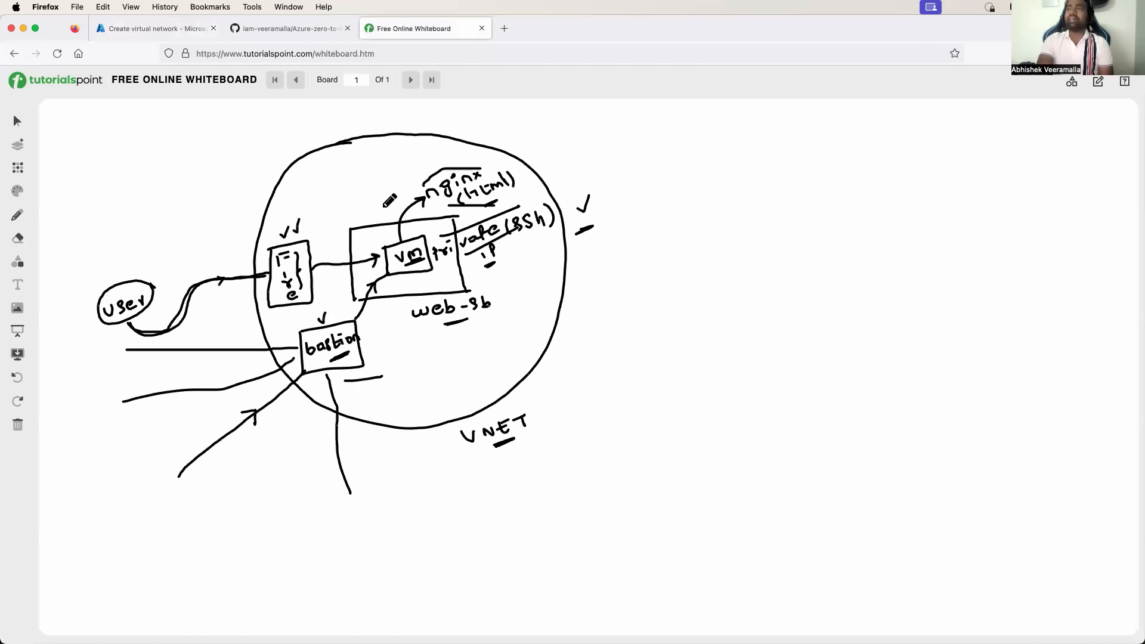
pyautogui.moveTo(383, 202); pyautogui.dragTo(398, 187)
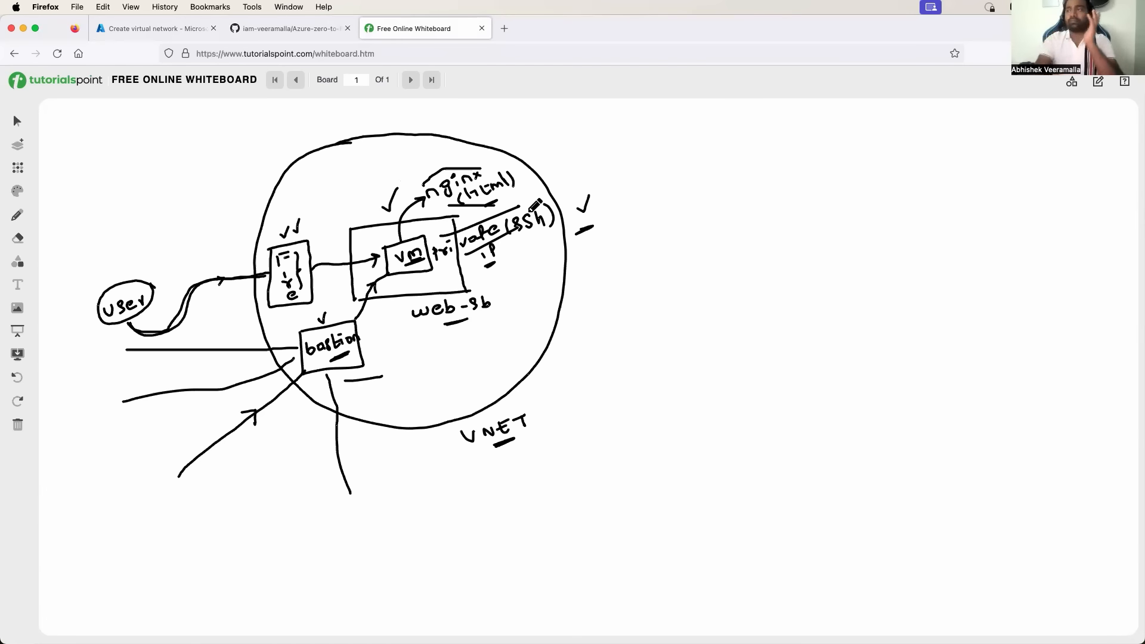
pyautogui.click(146, 29)
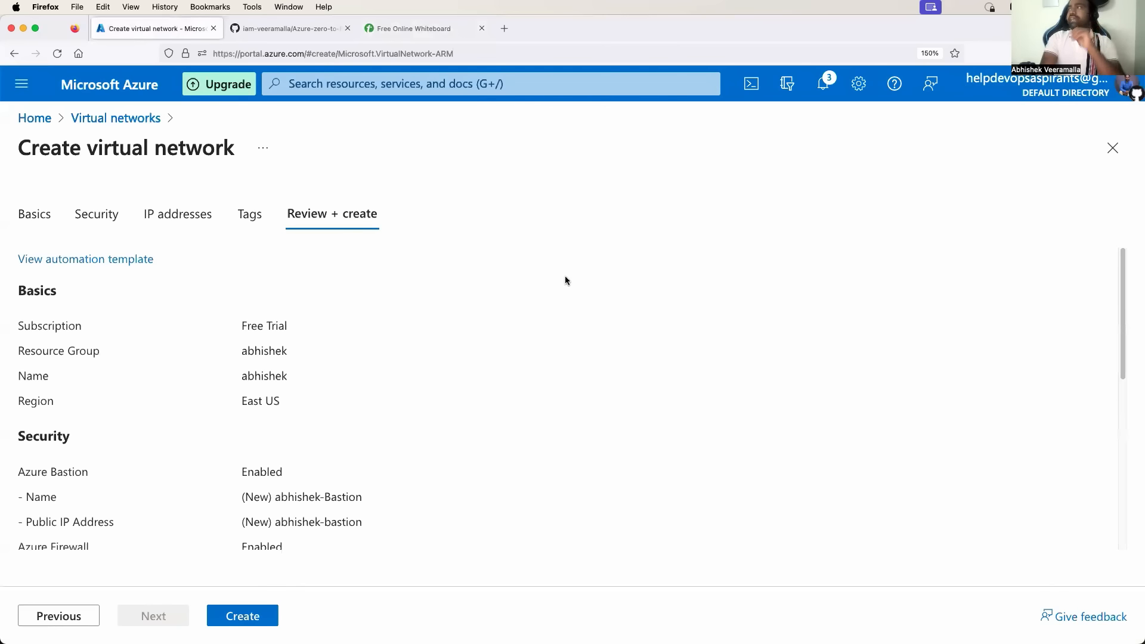
# Deploy the reviewed abhishek virtual network with Create.
pyautogui.click(245, 616)
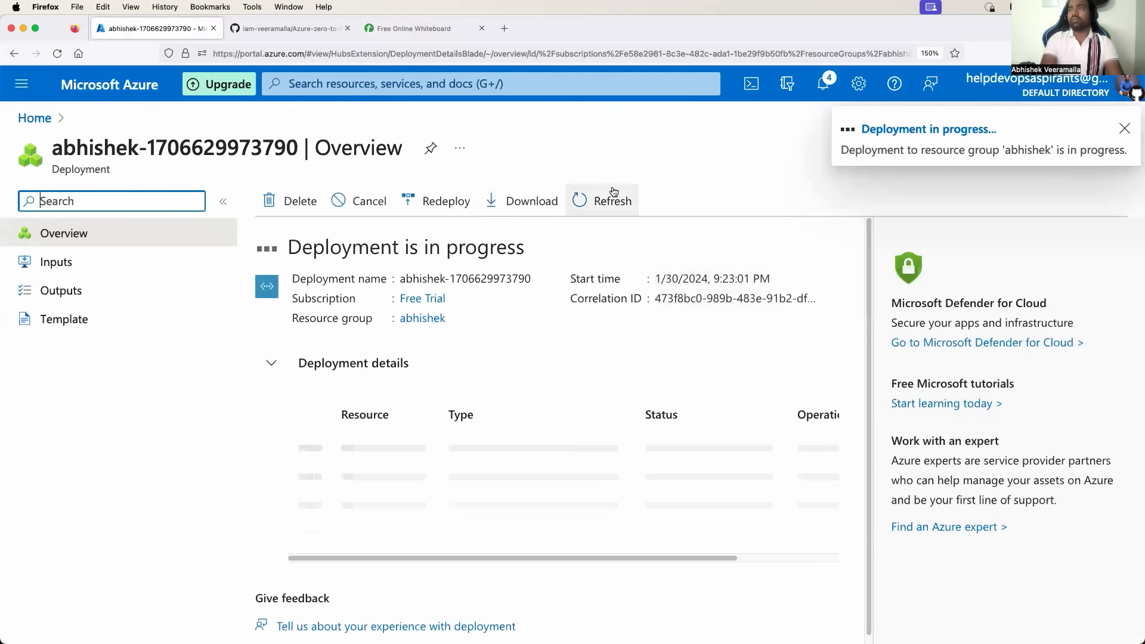
# Follow the deployment details as the Firewall, Bastion, policy and public IPs appear.
pyautogui.moveTo(352, 249); pyautogui.dragTo(503, 251)
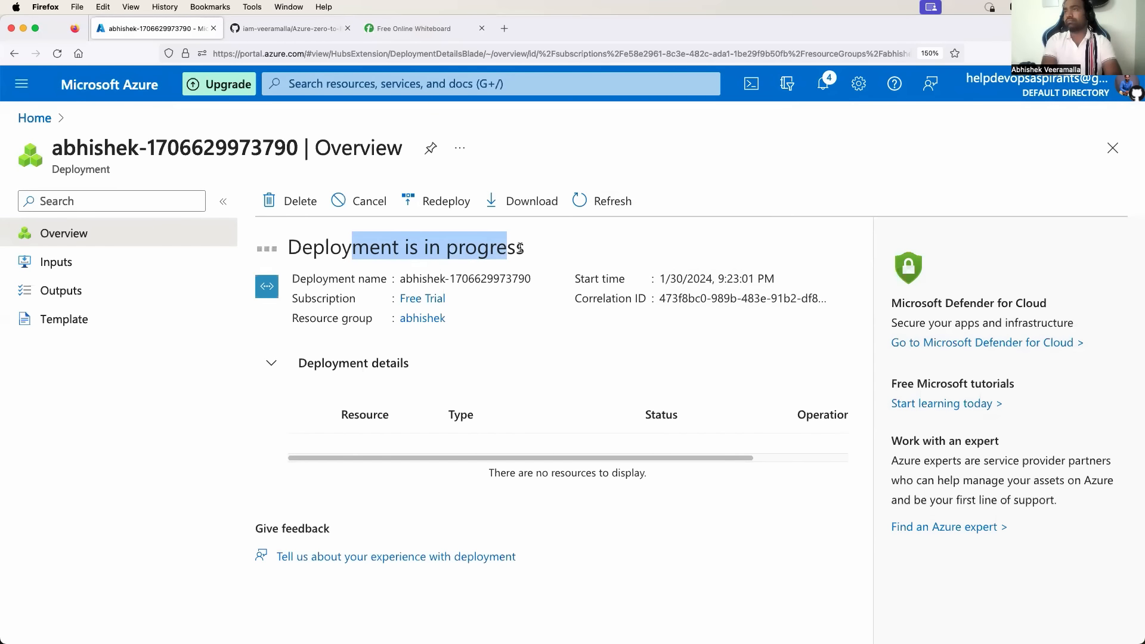
pyautogui.scroll(-1, 540, 397)
pyautogui.scroll(-1, 536, 400)
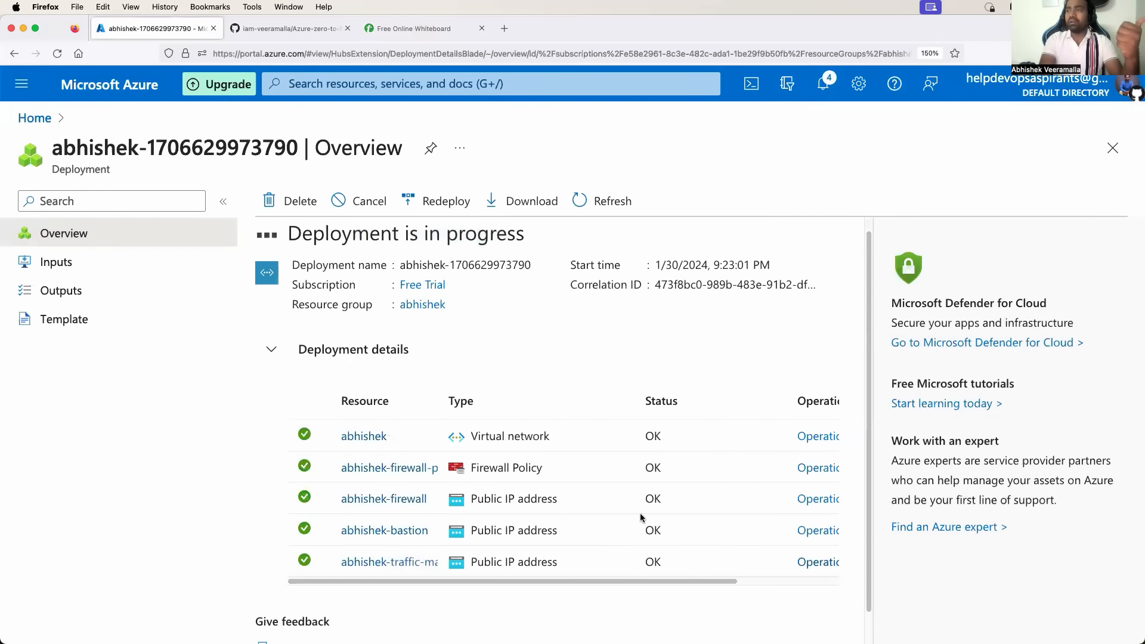
pyautogui.scroll(-1, 605, 444)
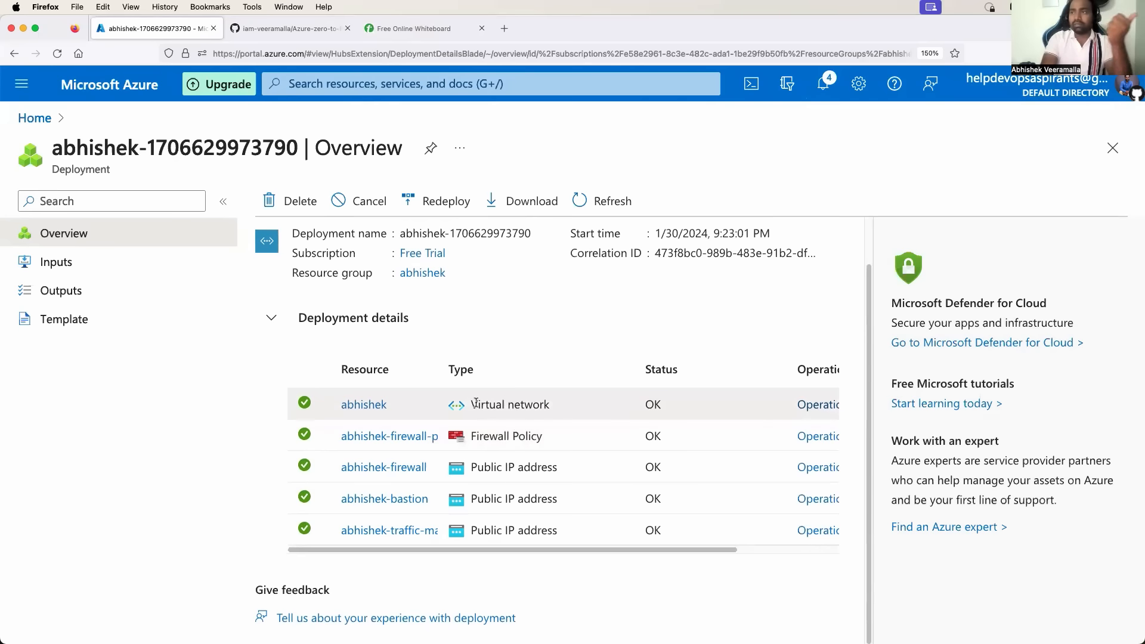
pyautogui.moveTo(474, 405); pyautogui.dragTo(523, 412)
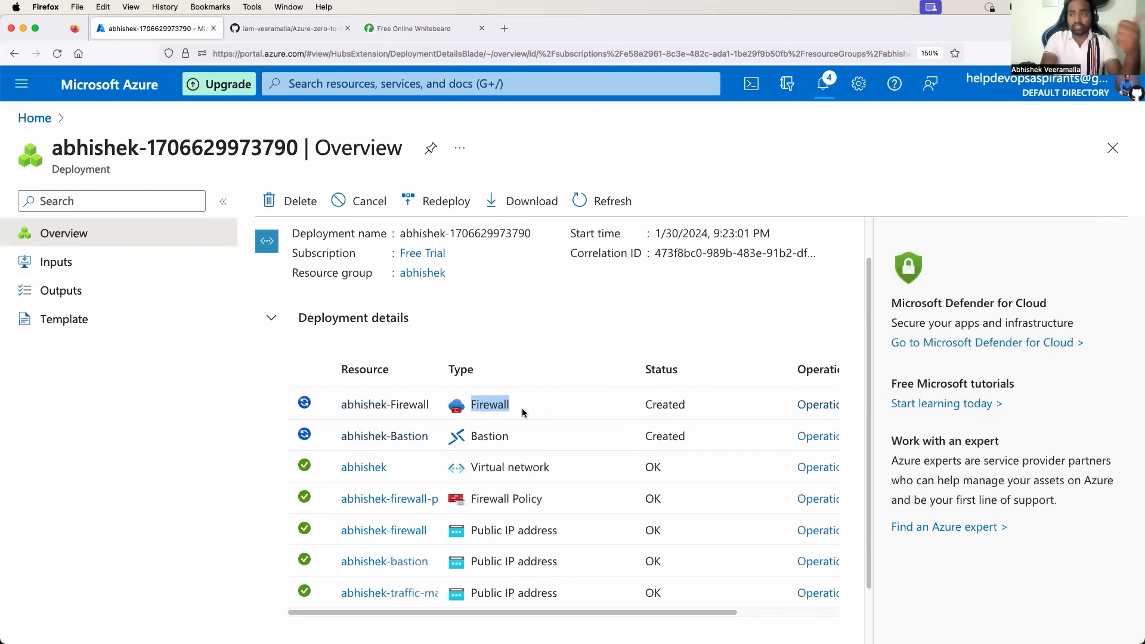
pyautogui.scroll(-1, 517, 420)
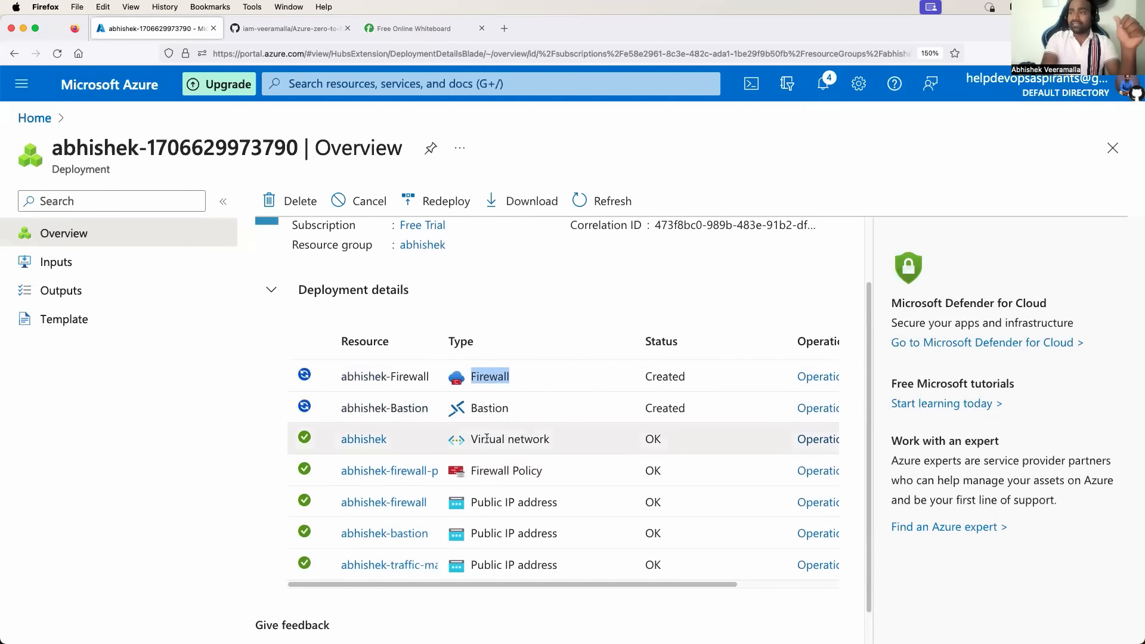
pyautogui.moveTo(498, 470); pyautogui.dragTo(546, 502)
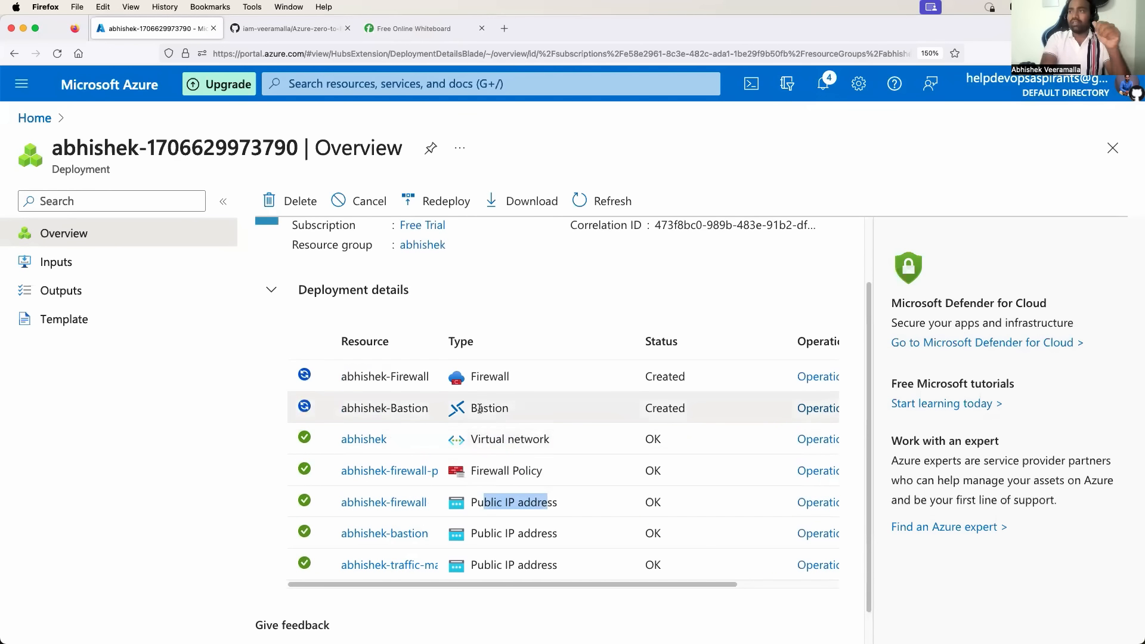
pyautogui.moveTo(480, 409); pyautogui.dragTo(505, 409)
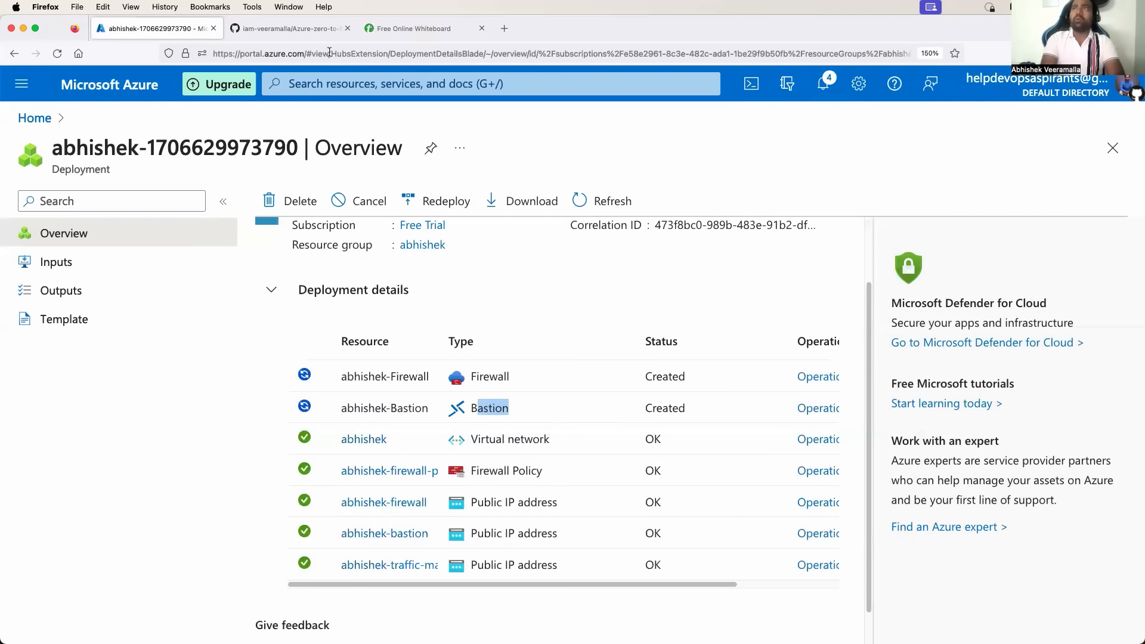
# On the whiteboard diagram, mark the vm box and underline the area near web-sb.
pyautogui.click(397, 29)
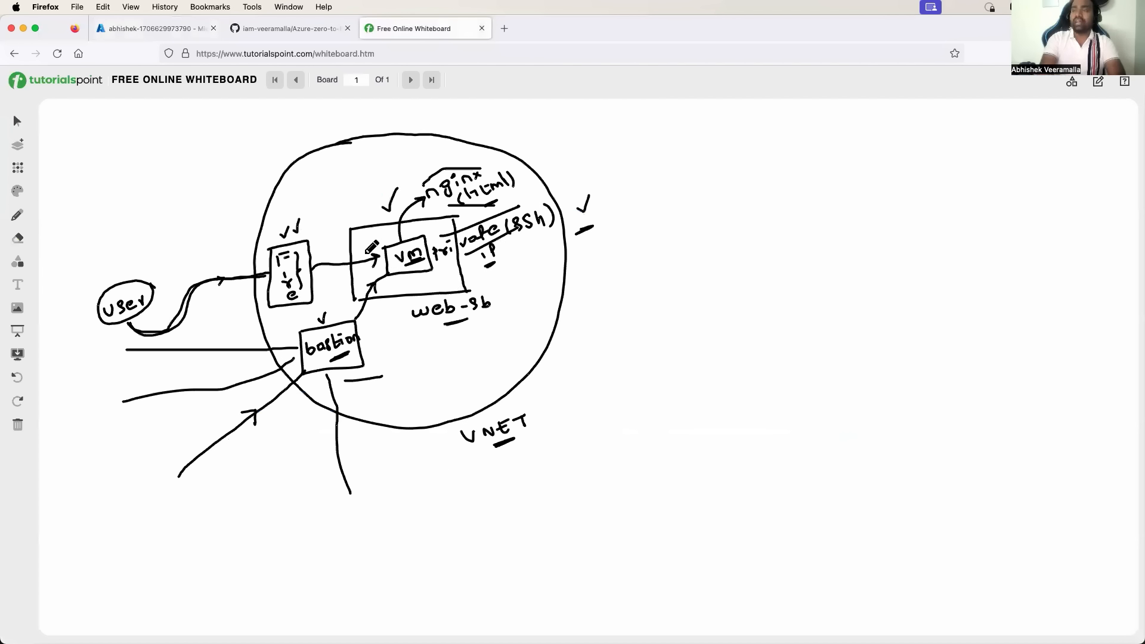
pyautogui.moveTo(378, 240)
pyautogui.mouseDown()
pyautogui.moveTo(392, 240)
pyautogui.moveTo(397, 190)
pyautogui.moveTo(397, 206)
pyautogui.mouseUp()
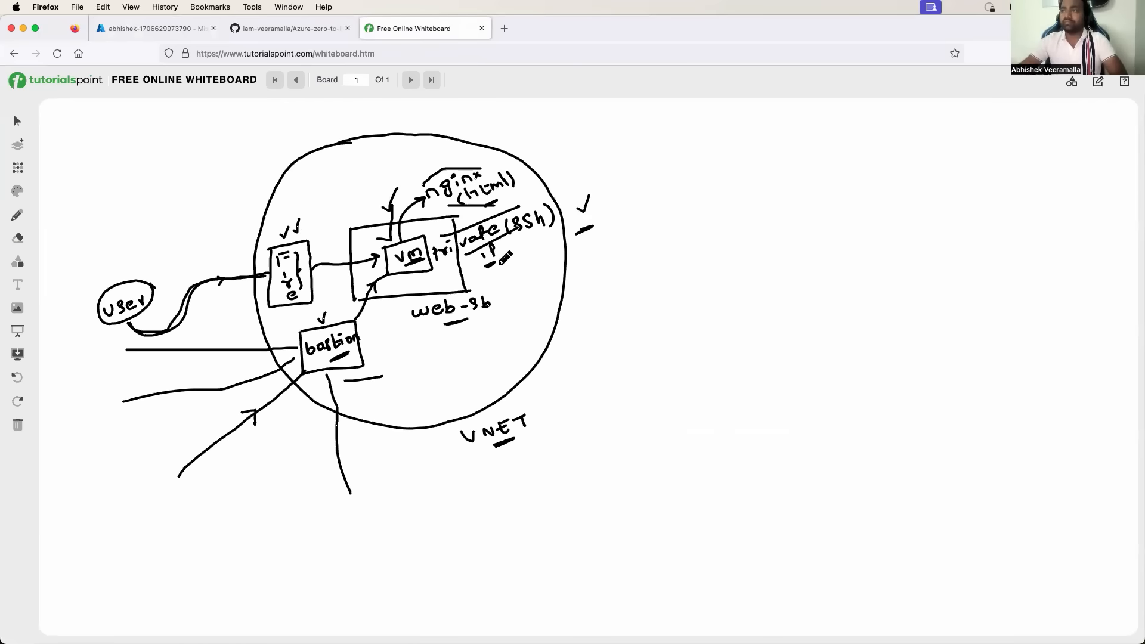
pyautogui.moveTo(490, 285)
pyautogui.mouseDown()
pyautogui.moveTo(441, 286)
pyautogui.moveTo(424, 325)
pyautogui.moveTo(497, 301)
pyautogui.moveTo(502, 286)
pyautogui.mouseUp()
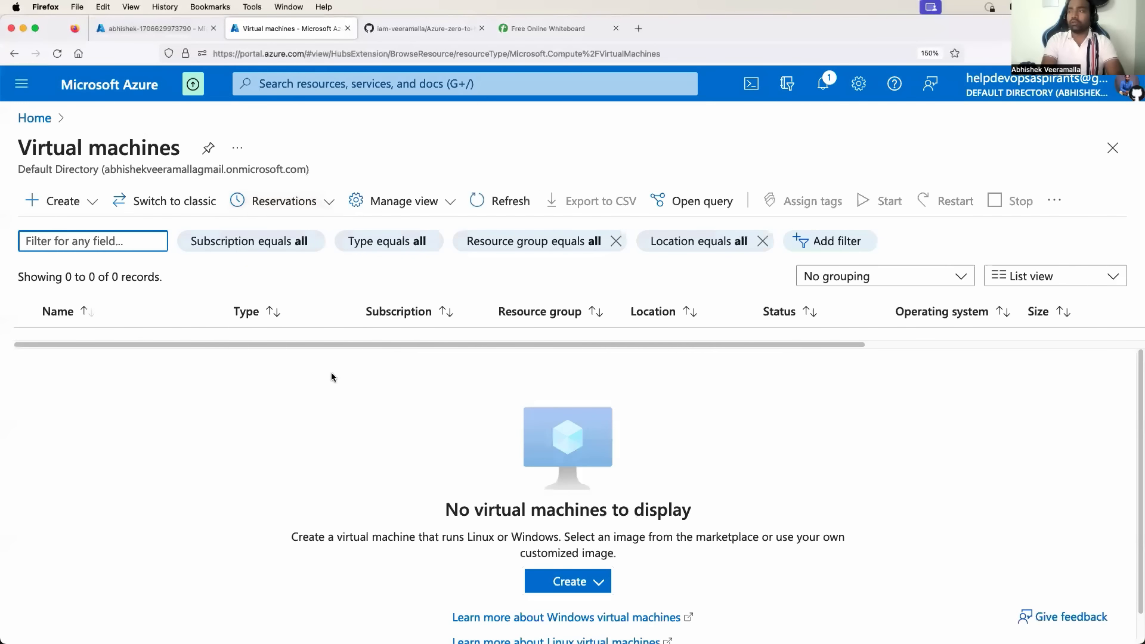
# Check the deployment, then start a standard Azure virtual machine from the Virtual machines list.
pyautogui.click(159, 30)
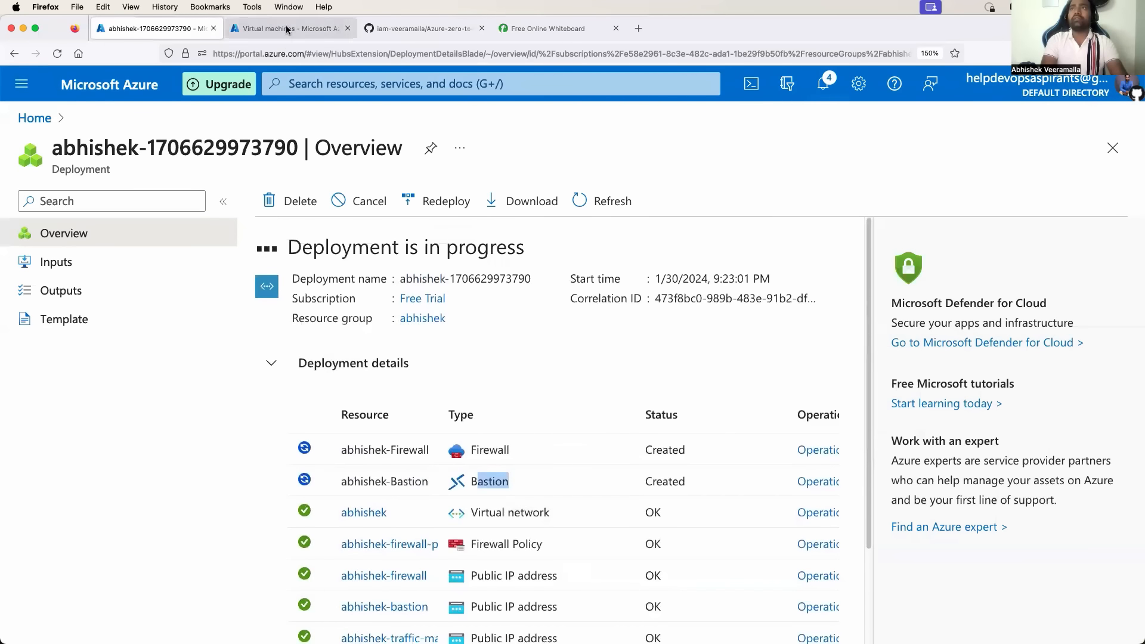
pyautogui.click(309, 30)
pyautogui.scroll(-1, 569, 536)
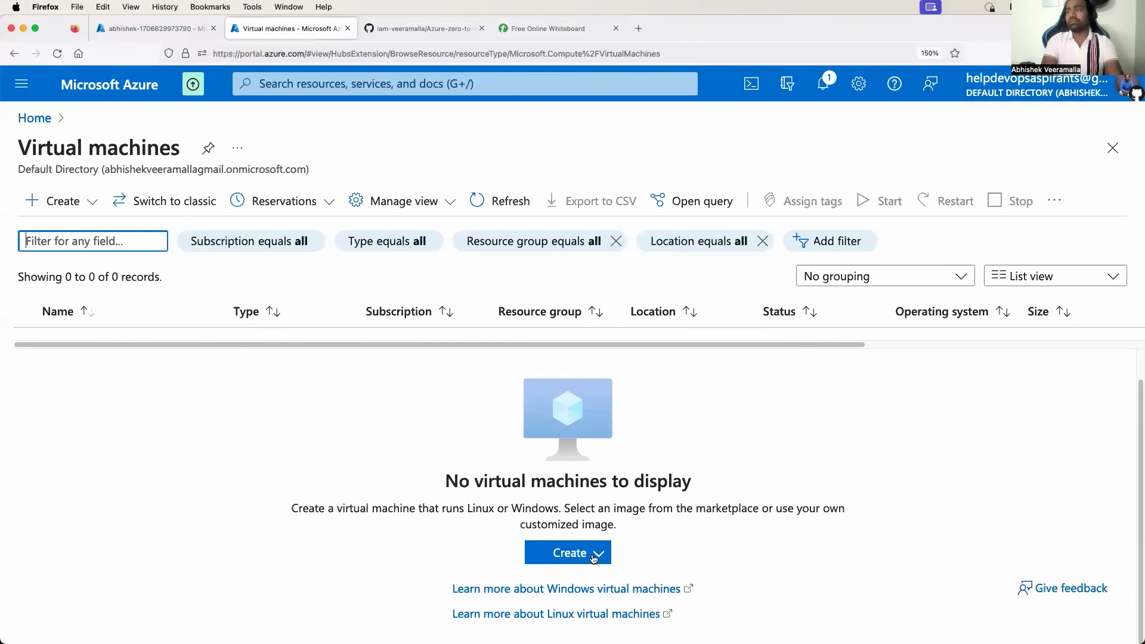
pyautogui.click(591, 561)
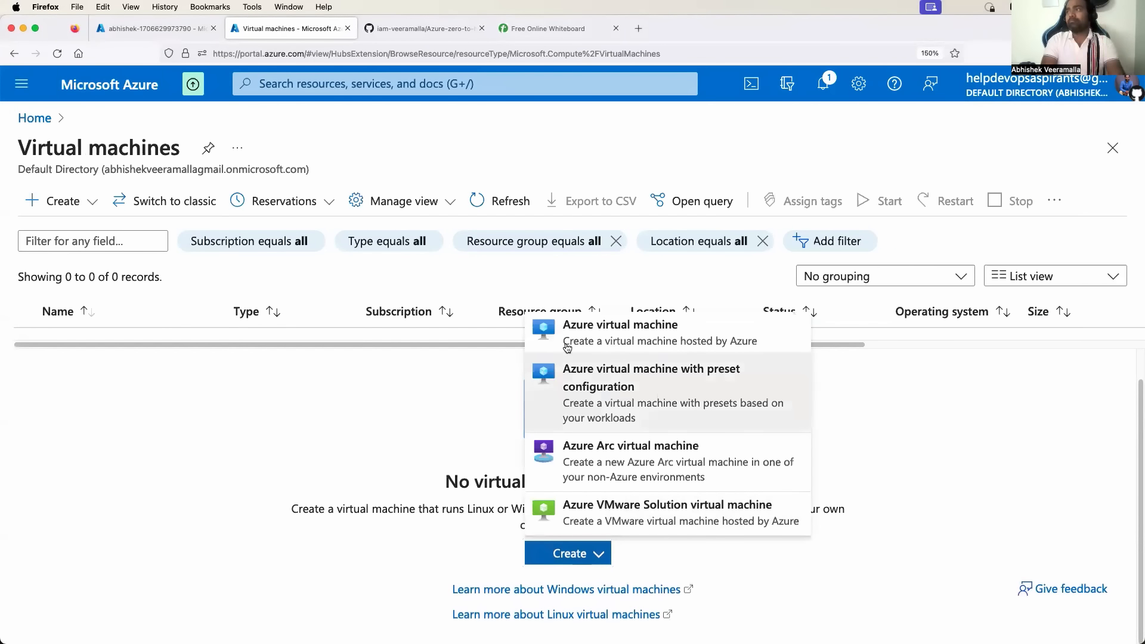
pyautogui.click(610, 336)
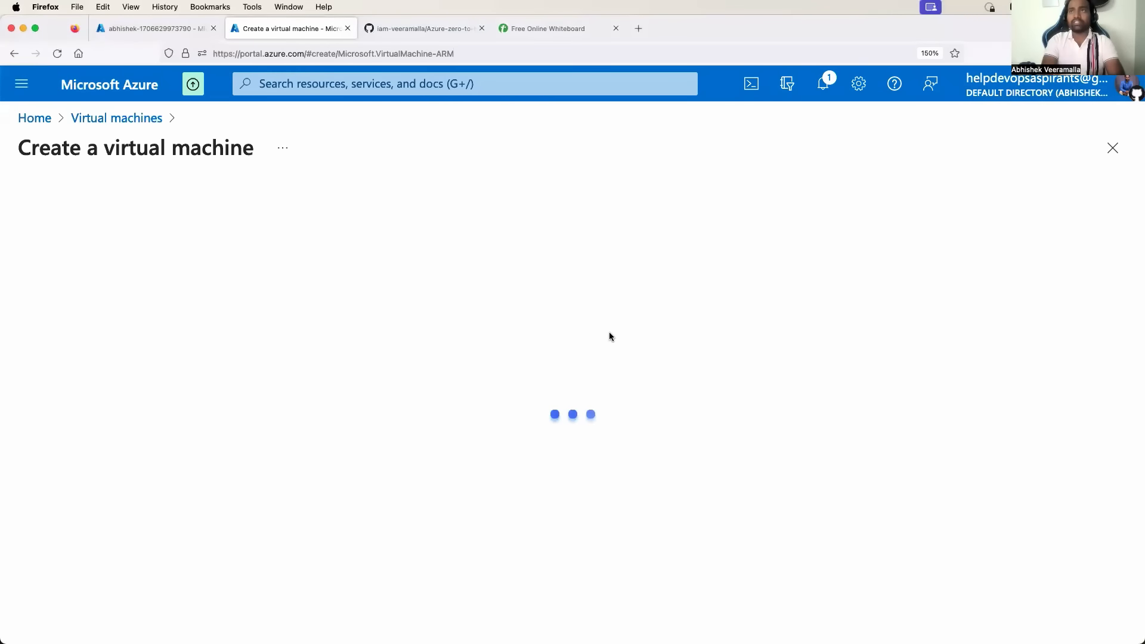
# Choose resource group abhishek and name the virtual machine nginx-web.
pyautogui.scroll(-3, 248, 427)
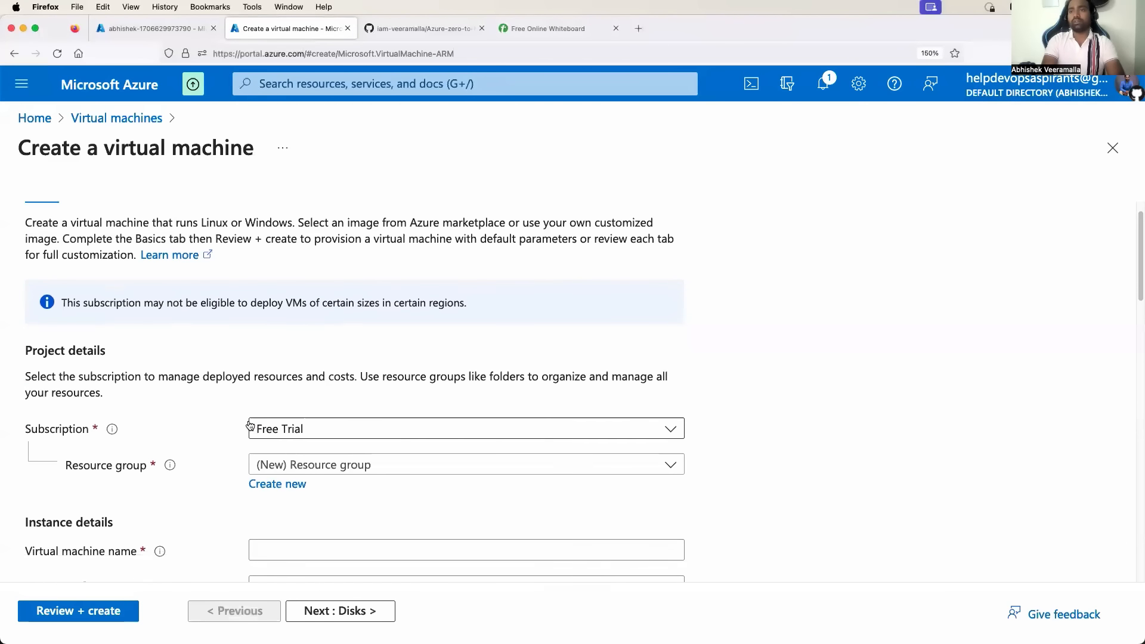
pyautogui.click(359, 368)
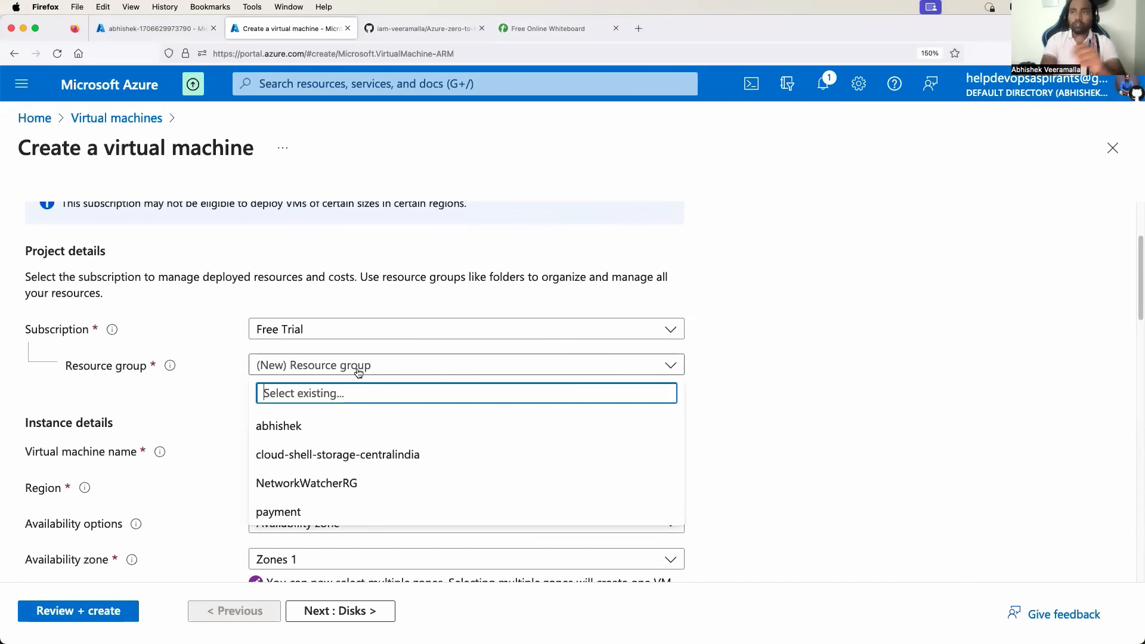
pyautogui.click(339, 426)
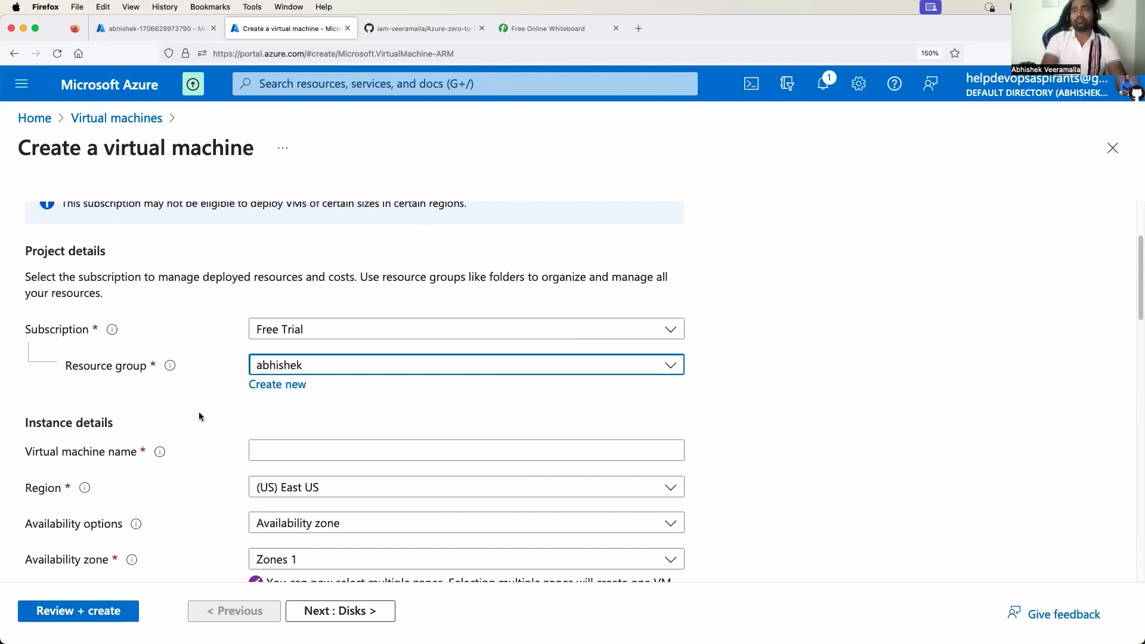
pyautogui.scroll(-2, 199, 416)
pyautogui.click(291, 377)
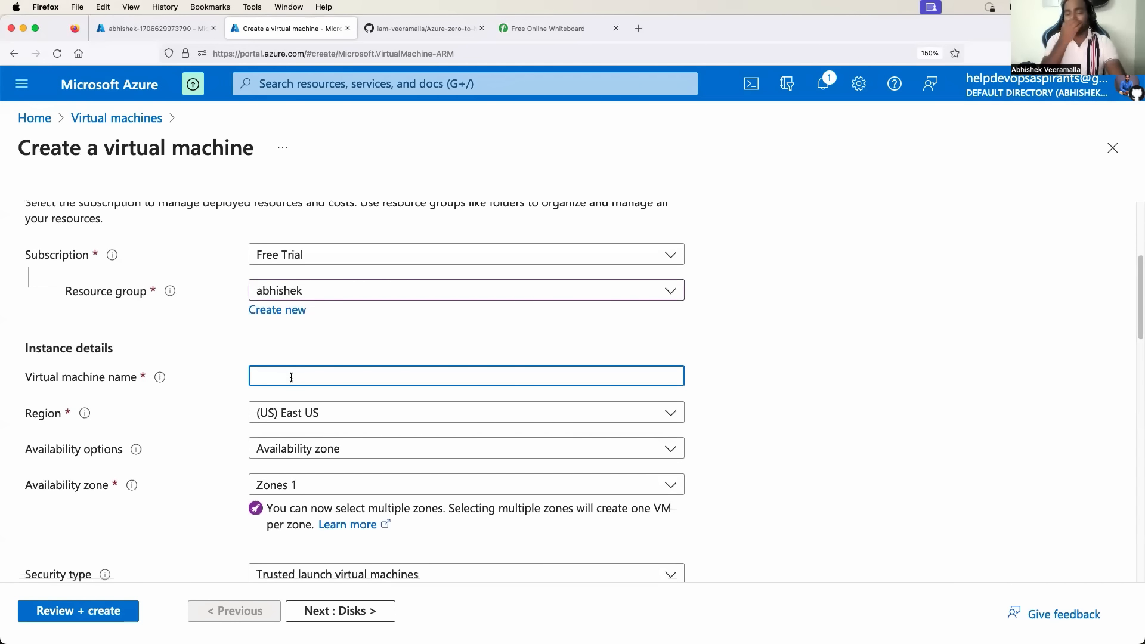
pyautogui.write('nginx-')
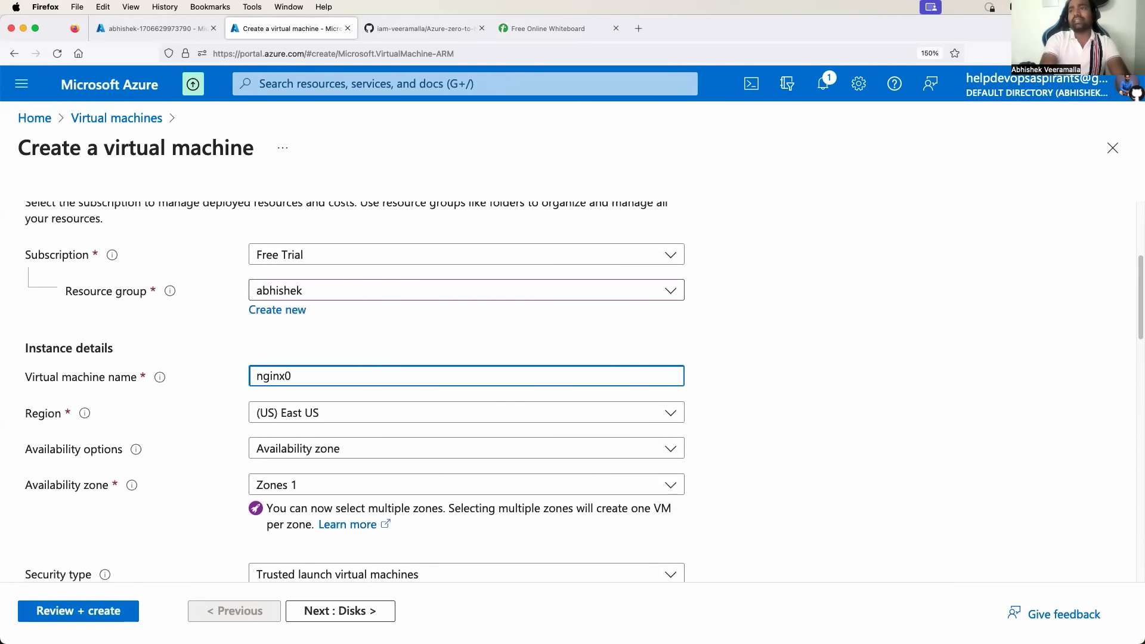
pyautogui.write('web')
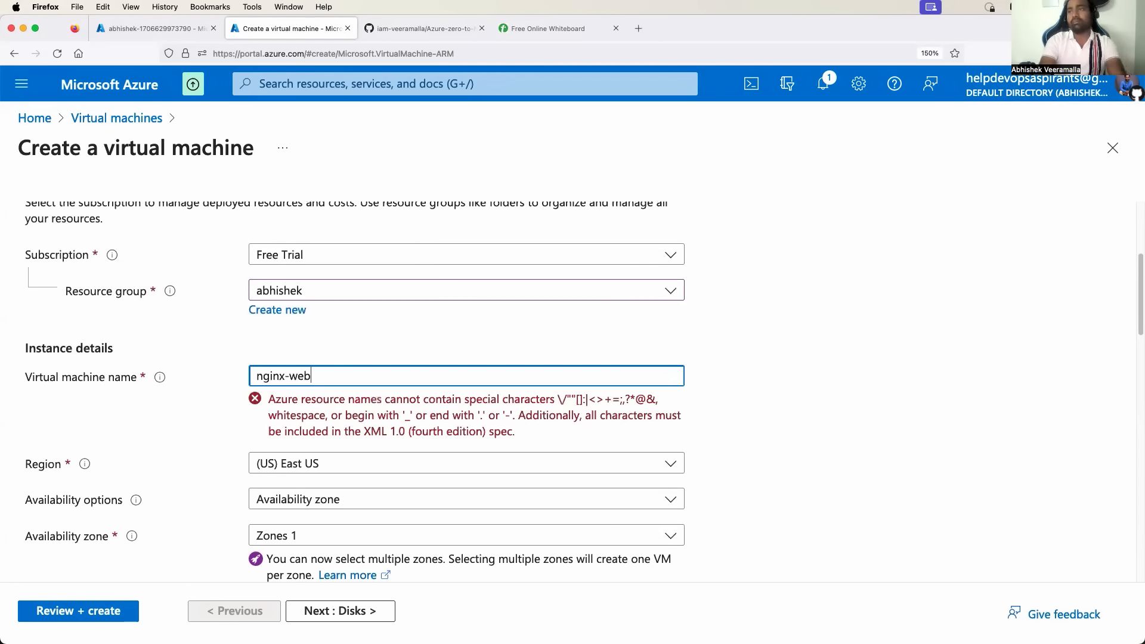
pyautogui.scroll(-1, 209, 439)
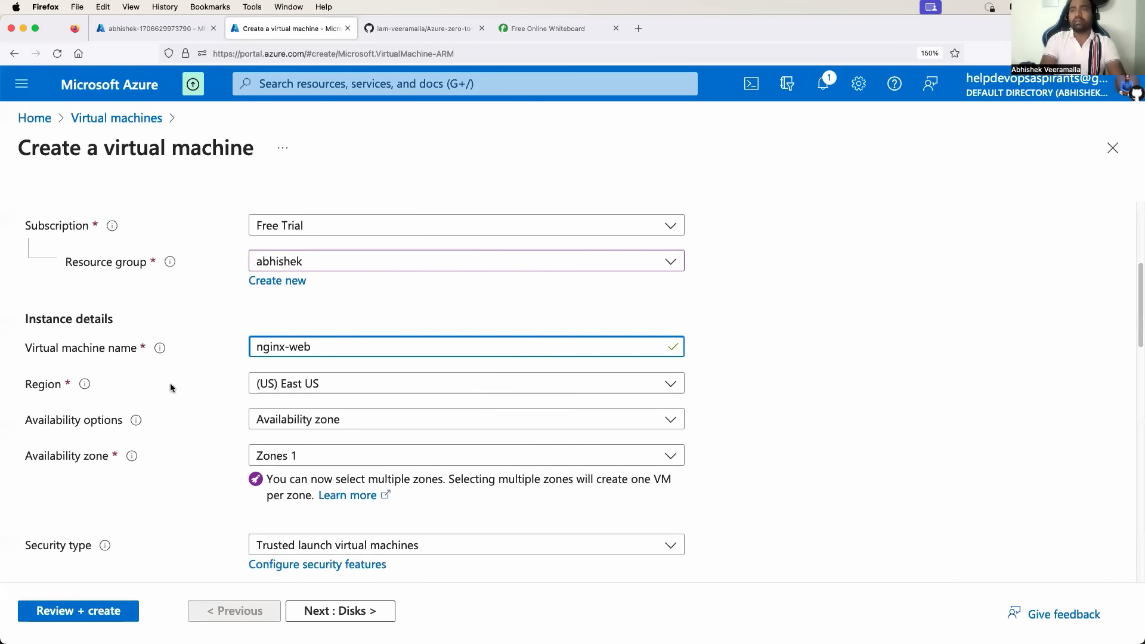
pyautogui.scroll(-1, 355, 385)
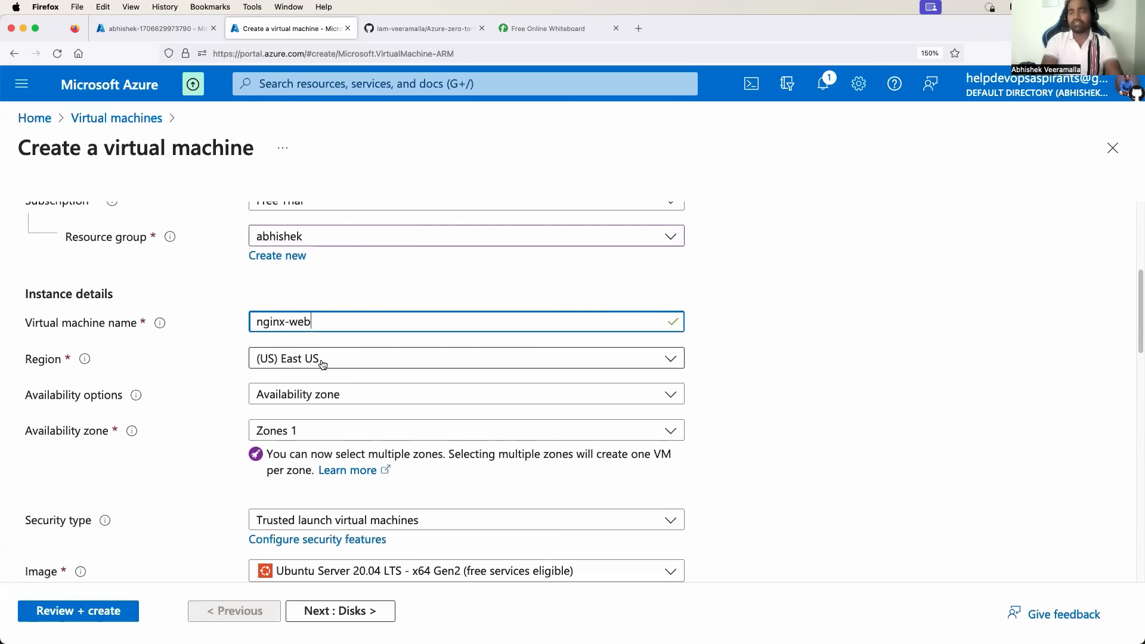
pyautogui.scroll(-2, 192, 453)
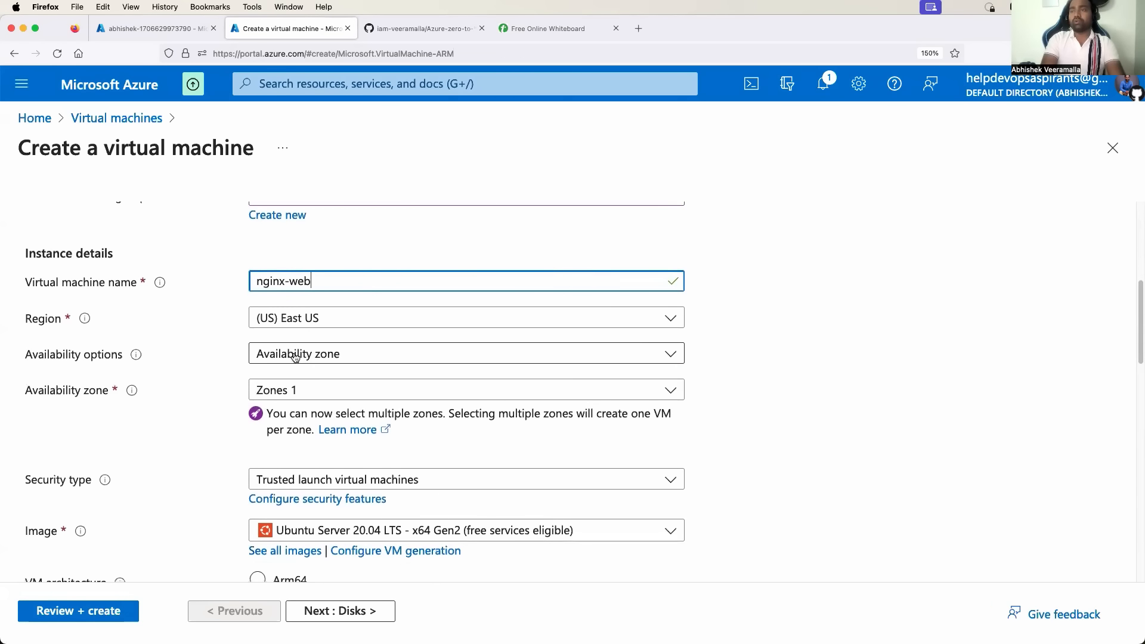
# Confirm the Image stays Ubuntu Server 20.04 LTS.
pyautogui.scroll(-2, 284, 405)
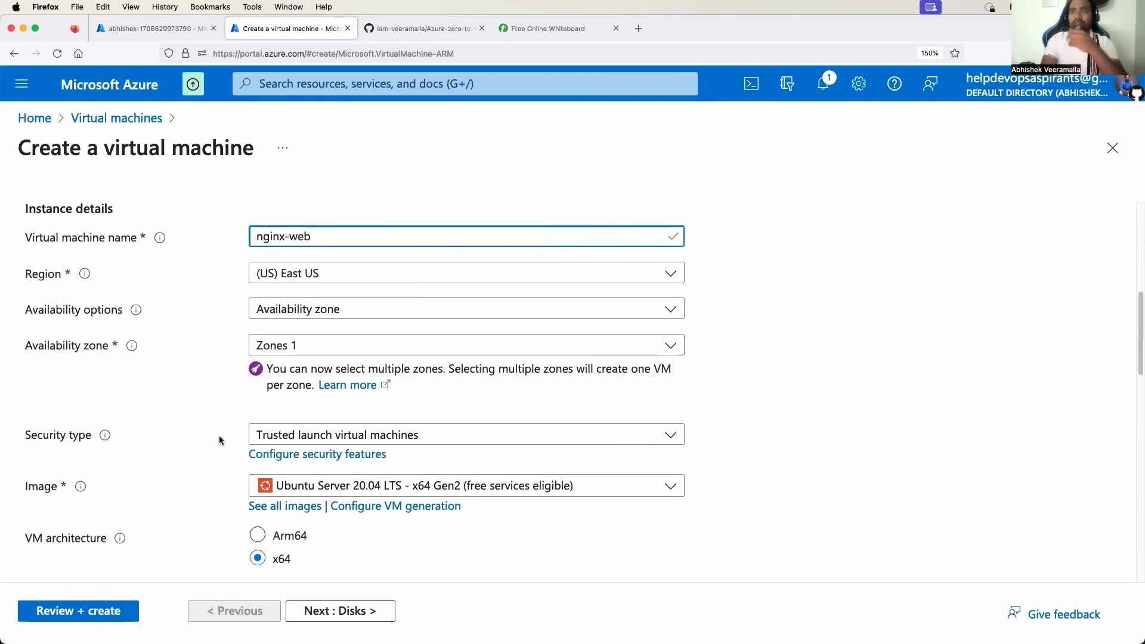
pyautogui.scroll(-2, 220, 441)
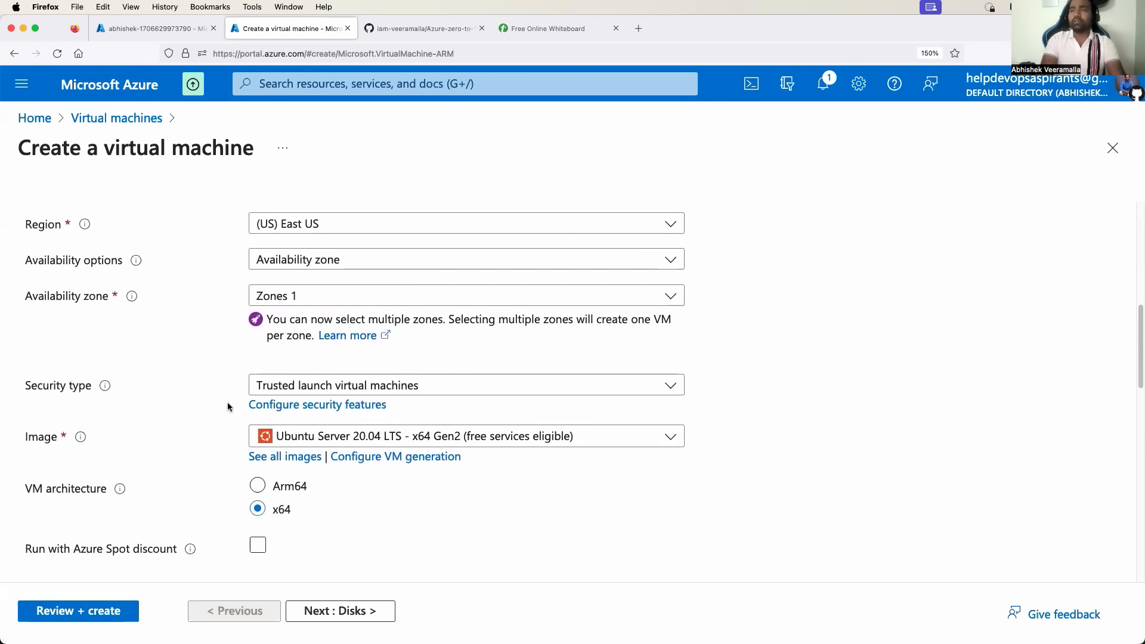
pyautogui.scroll(-2, 203, 417)
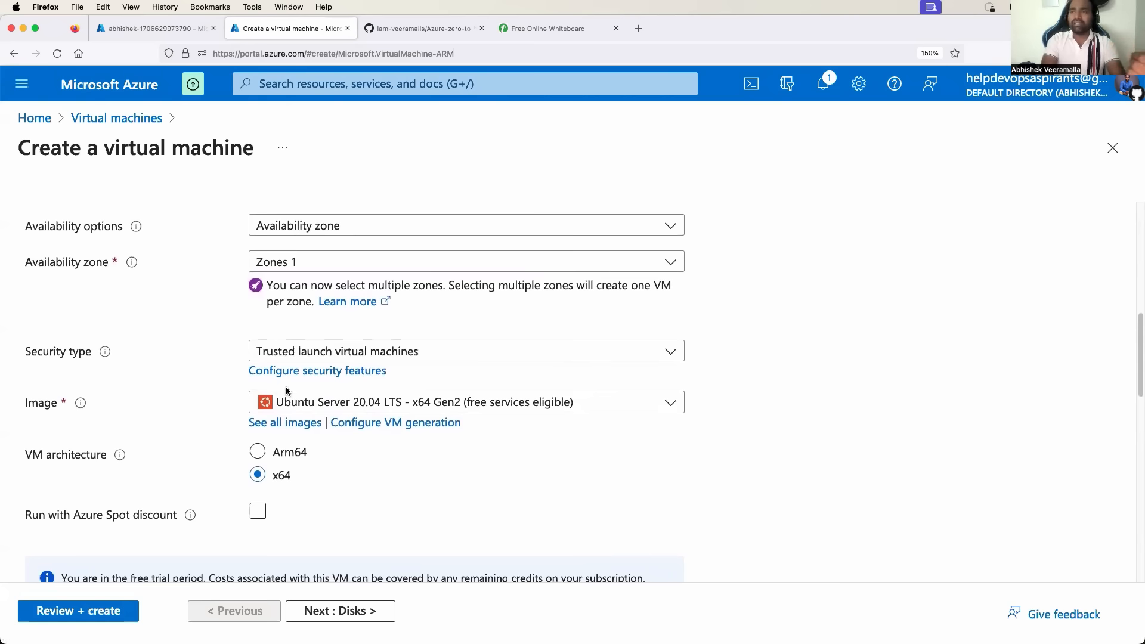
pyautogui.click(377, 405)
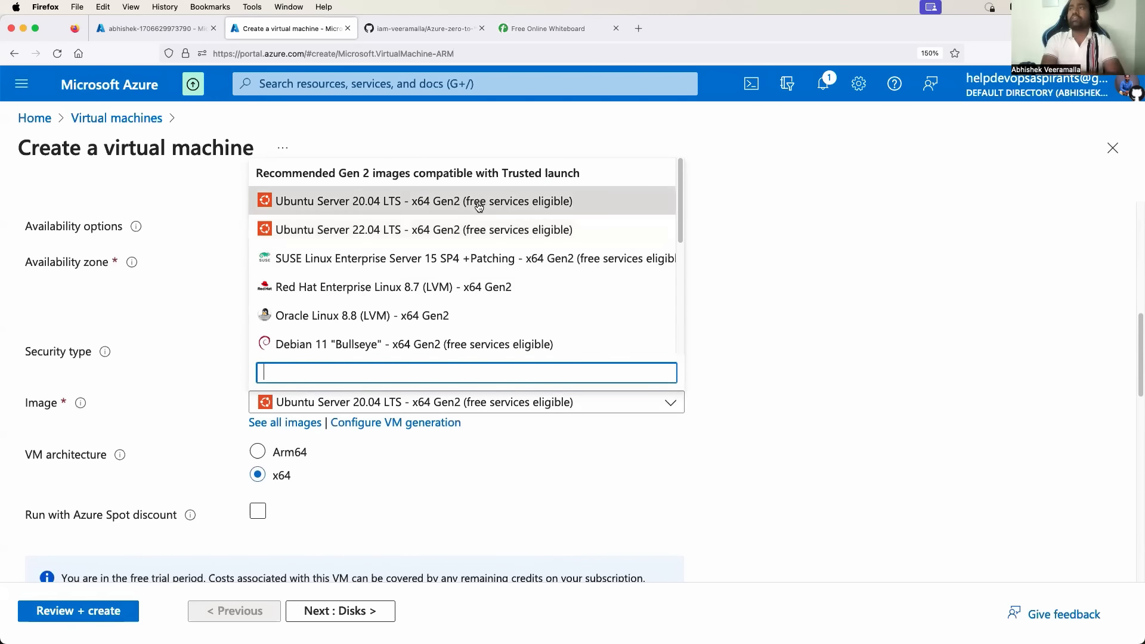
pyautogui.click(760, 242)
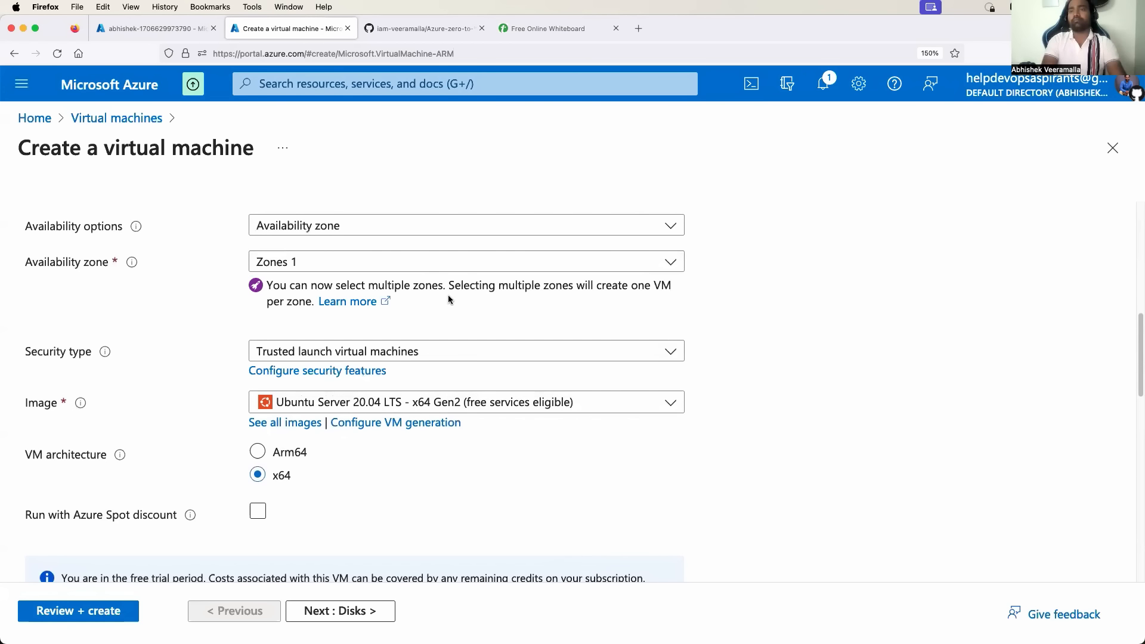
pyautogui.scroll(-3, 57, 364)
# Append 1 to the virtual machine name, making it nginx-web1.
pyautogui.moveTo(43, 355); pyautogui.dragTo(90, 356)
pyautogui.scroll(-3, 316, 375)
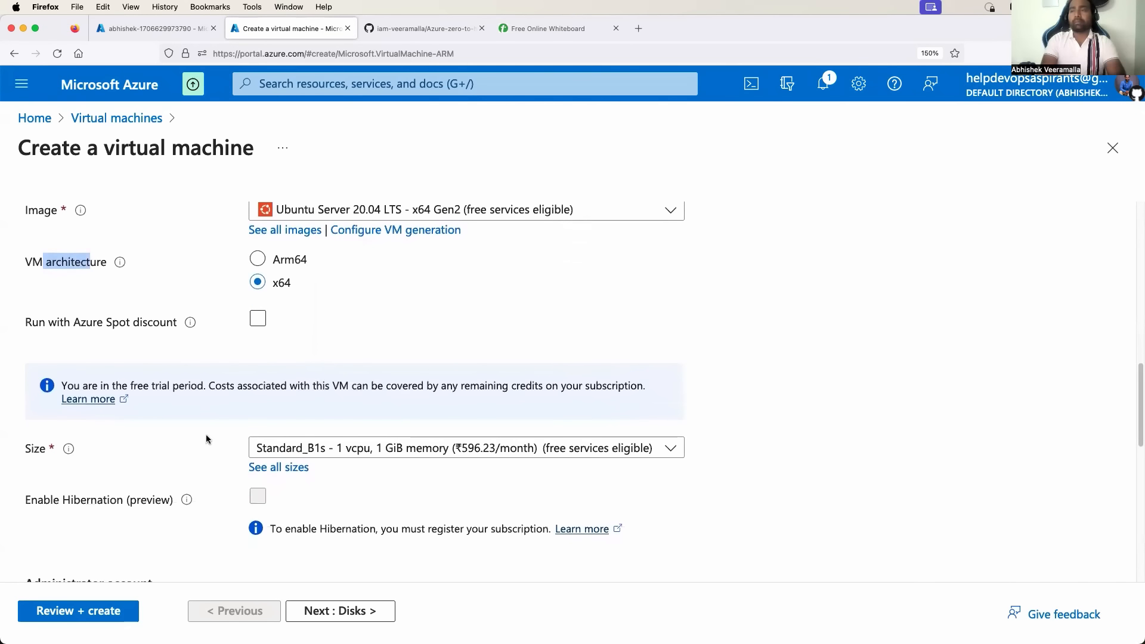
pyautogui.scroll(-3, 206, 434)
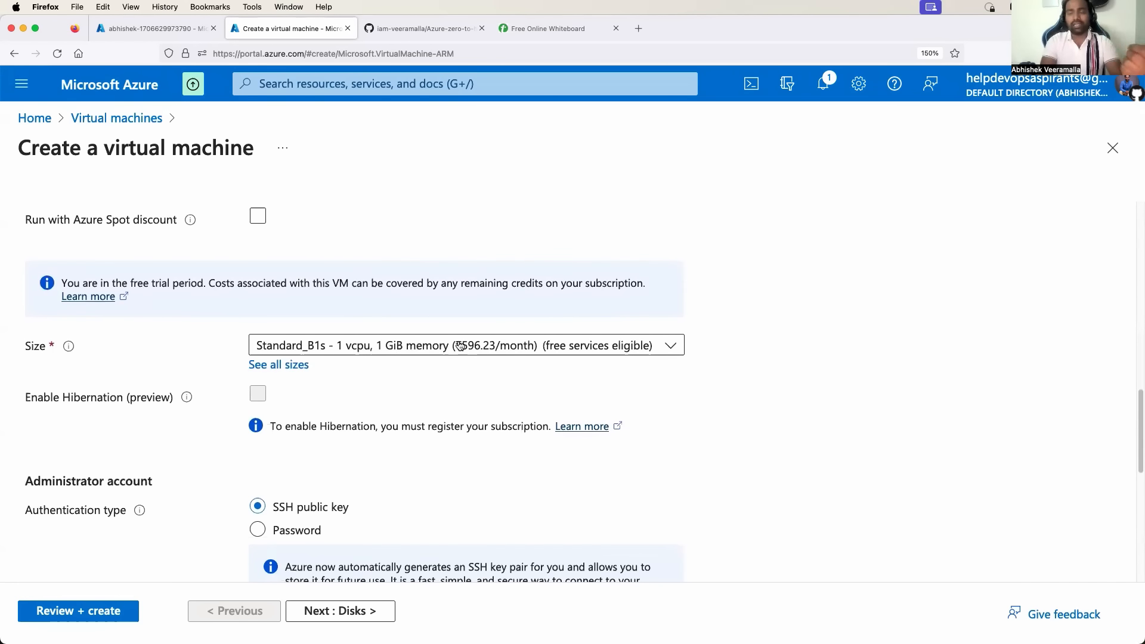
pyautogui.scroll(-3, 460, 345)
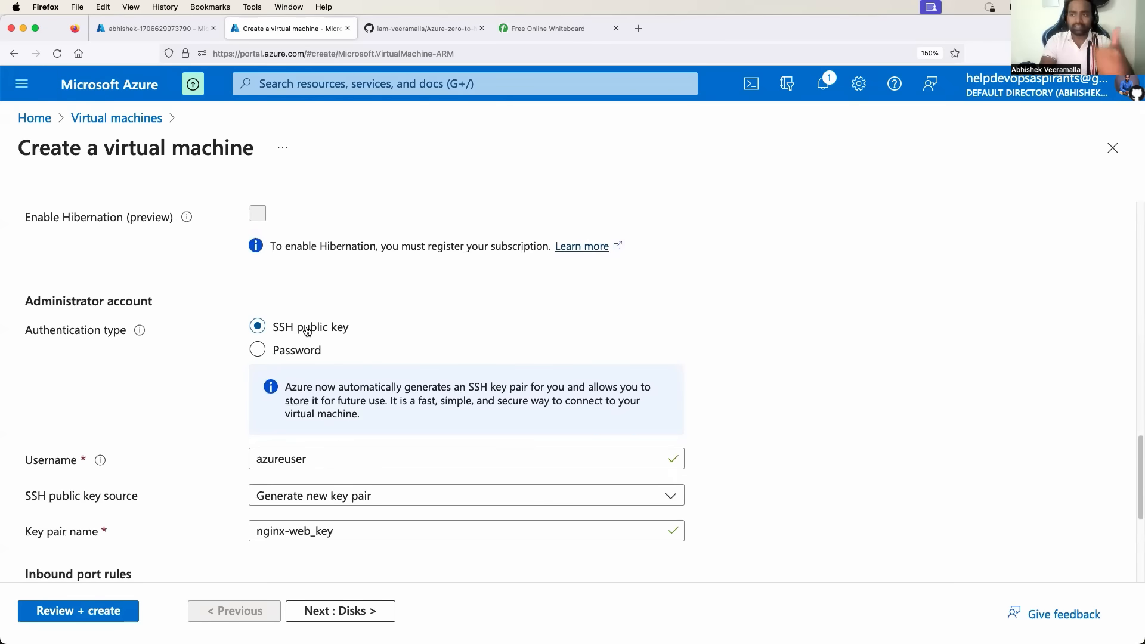
pyautogui.scroll(15, 306, 331)
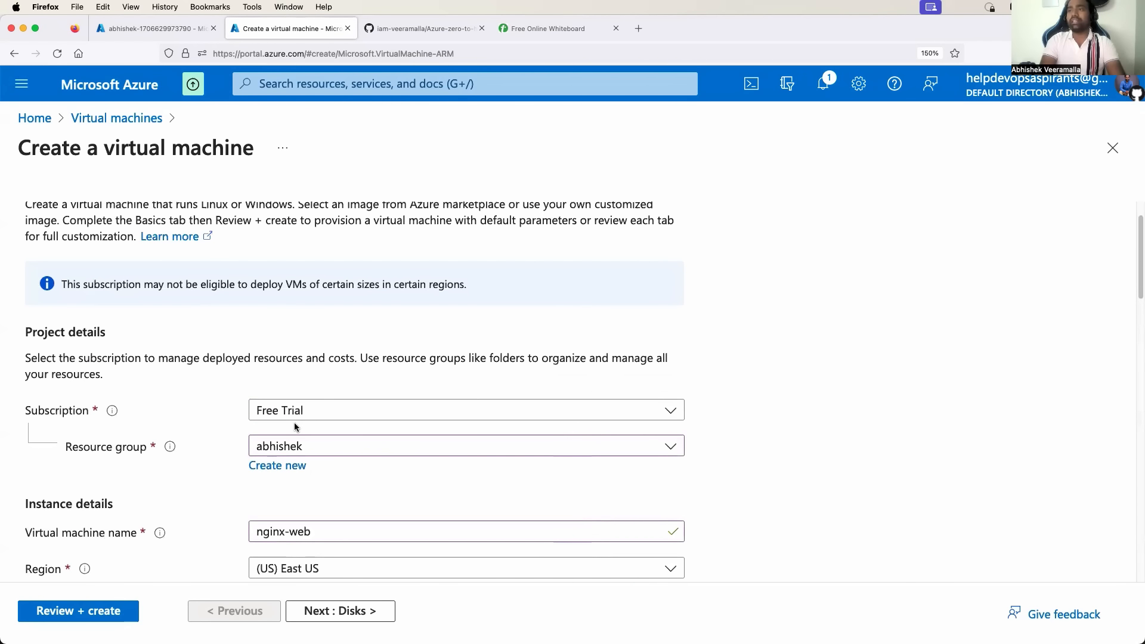
pyautogui.scroll(-5, 294, 427)
pyautogui.click(322, 370)
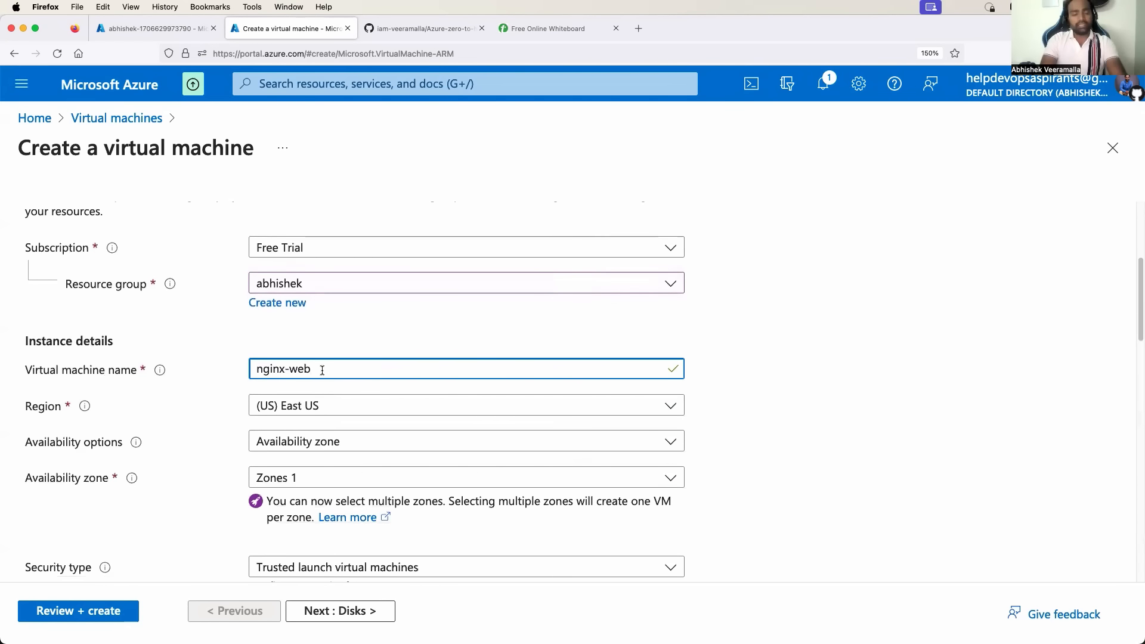
pyautogui.write('1')
# Review the SSH (22) inbound port rule and continue to the Disks step.
pyautogui.scroll(-10, 385, 424)
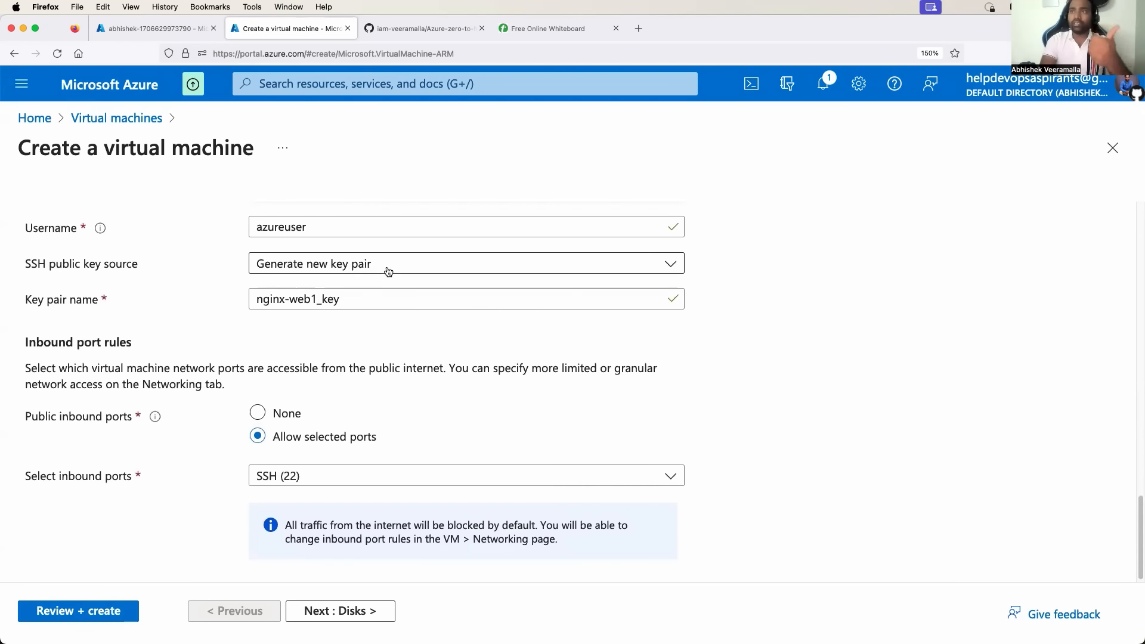
pyautogui.scroll(-1, 350, 330)
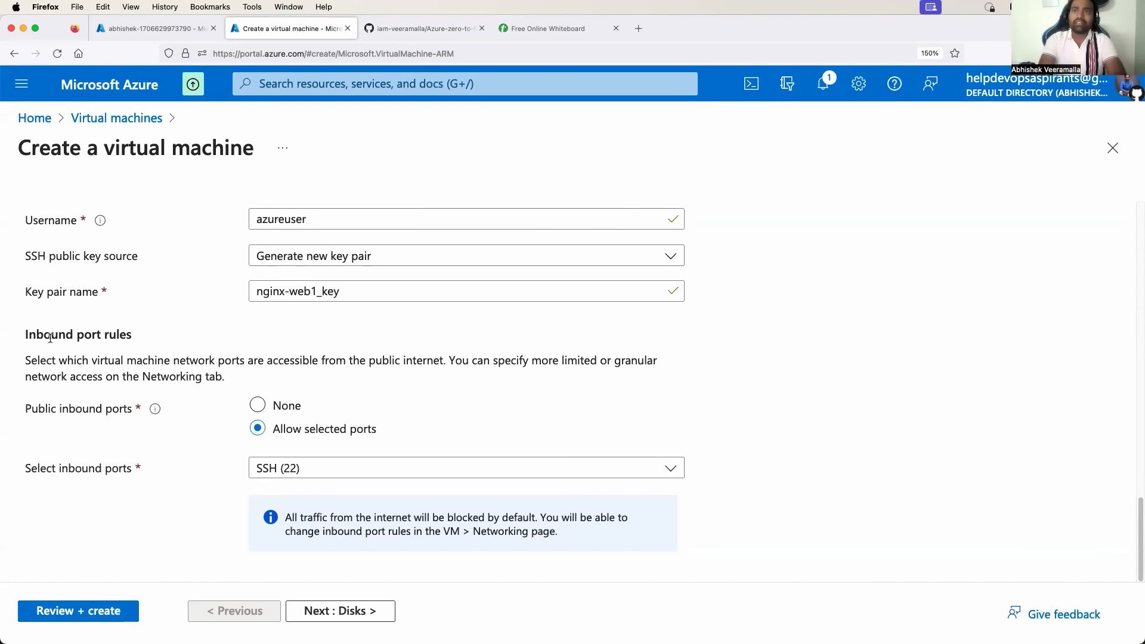
pyautogui.moveTo(52, 335); pyautogui.dragTo(124, 337)
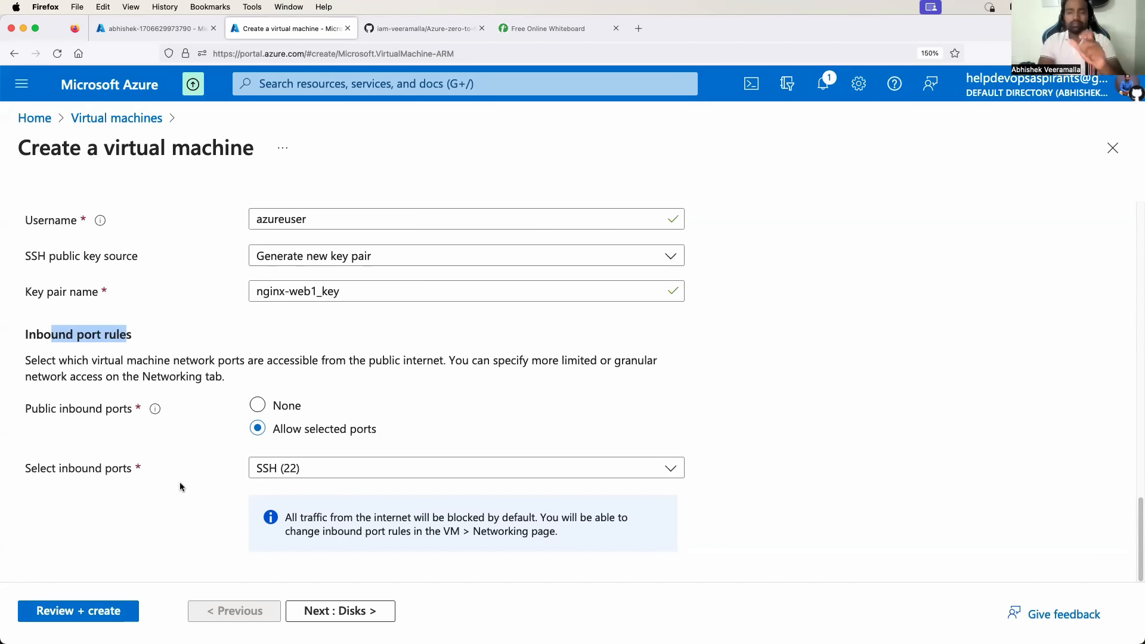
pyautogui.click(342, 611)
# Jump from Disks to the Networking settings, showing virtual network abhishek.
pyautogui.scroll(-1, 228, 427)
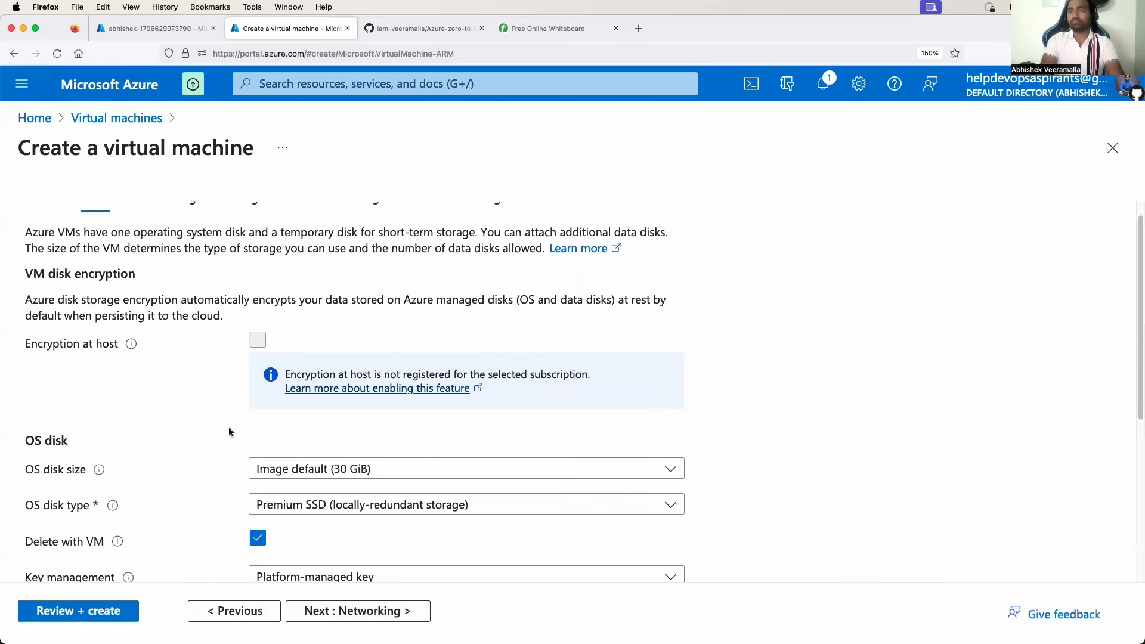
pyautogui.scroll(1, 228, 427)
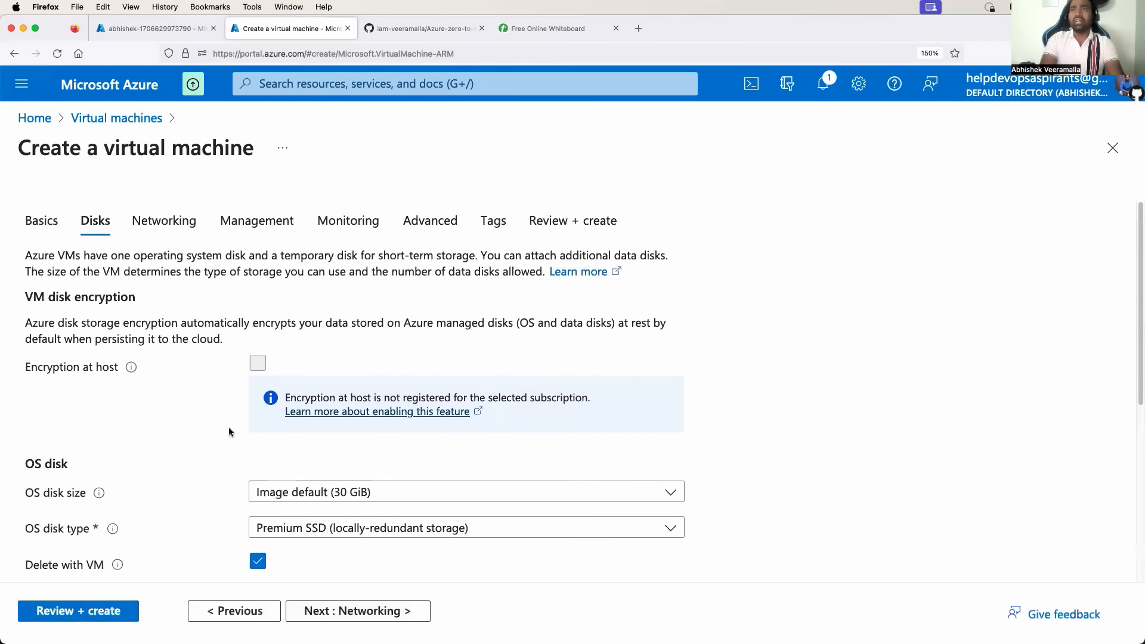
pyautogui.click(165, 226)
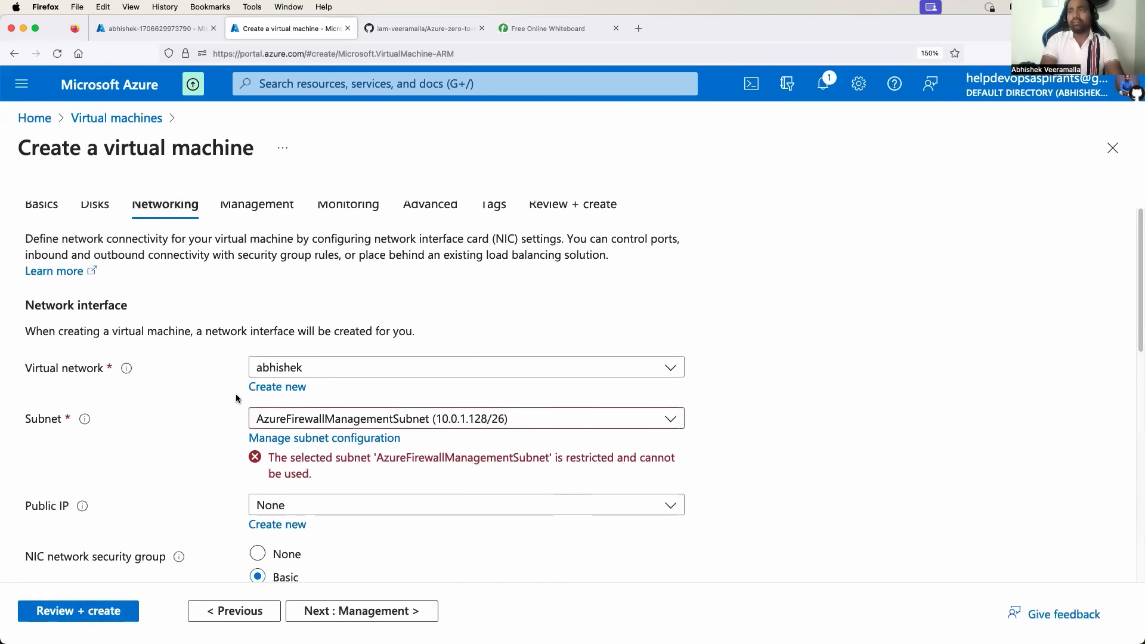
# After checking the virtual networks page, select the default (10.0.0.0/24) subnet.
pyautogui.click(149, 28)
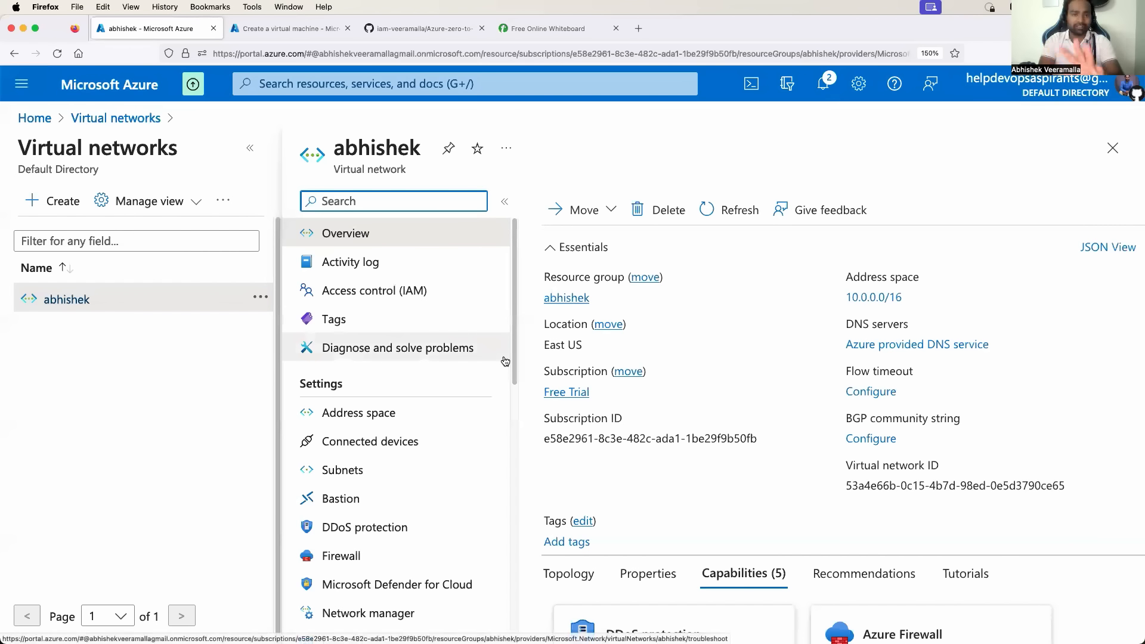
pyautogui.click(282, 29)
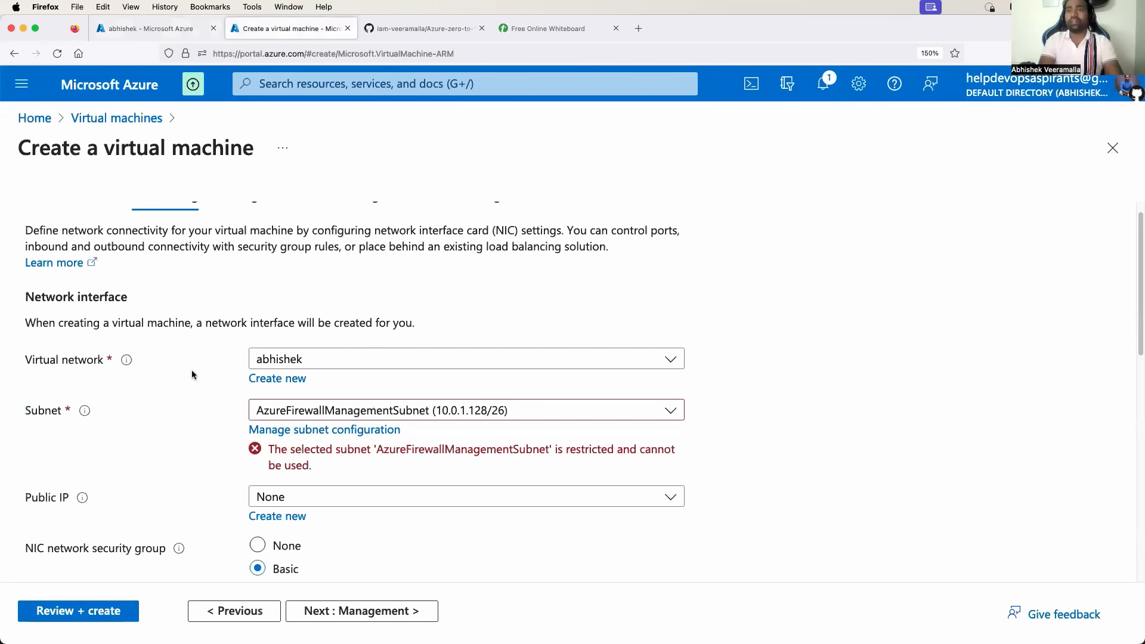
pyautogui.scroll(1, 206, 238)
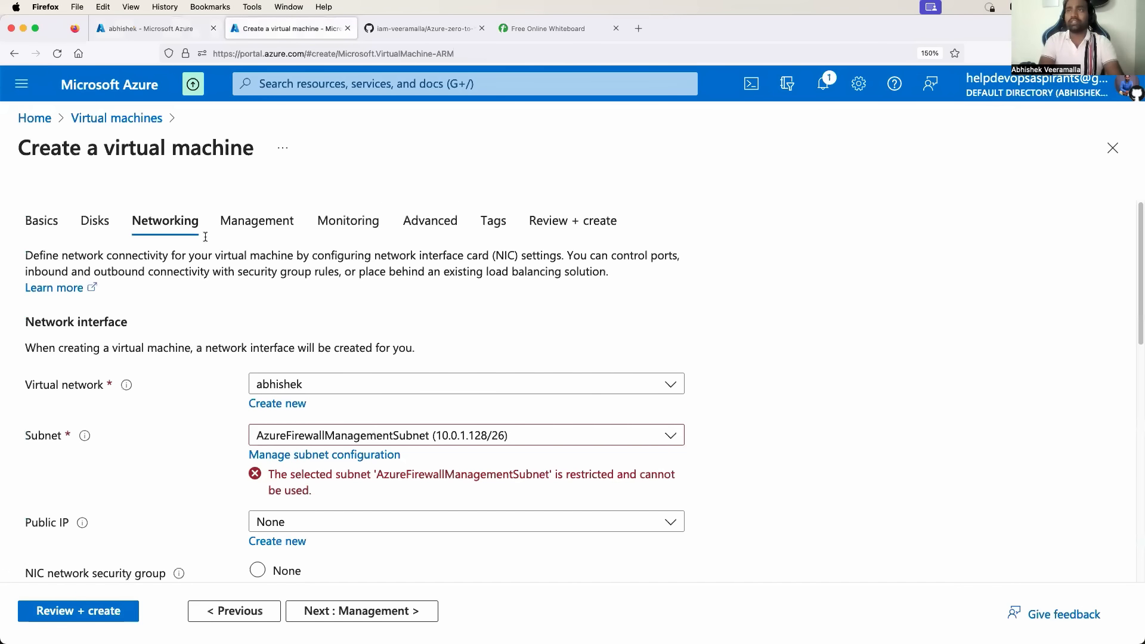
pyautogui.scroll(-2, 250, 501)
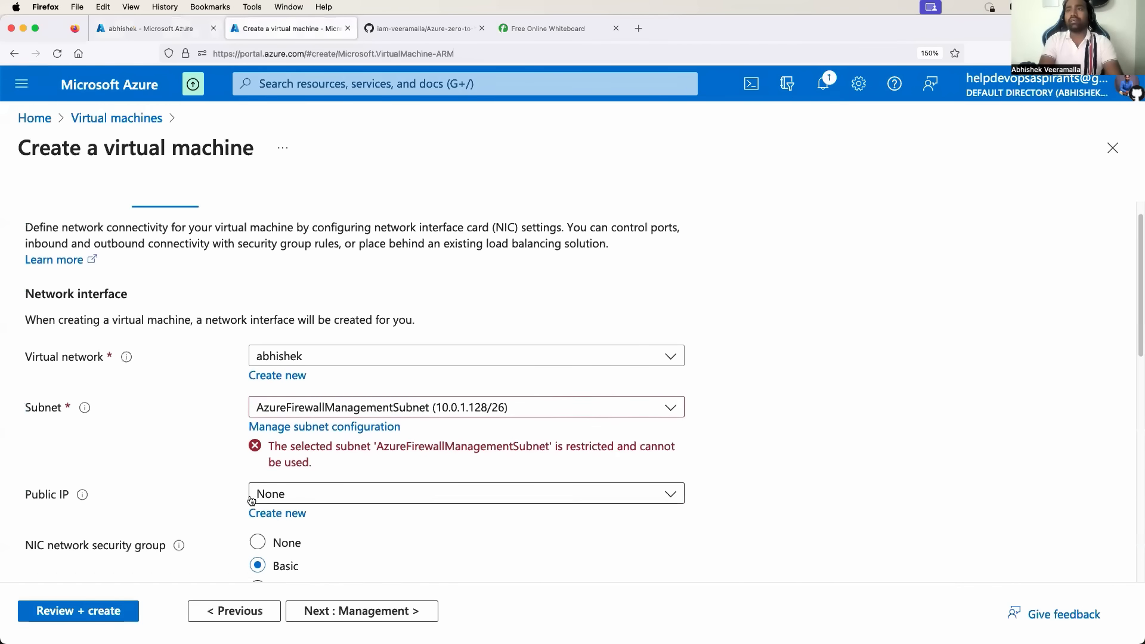
pyautogui.click(444, 374)
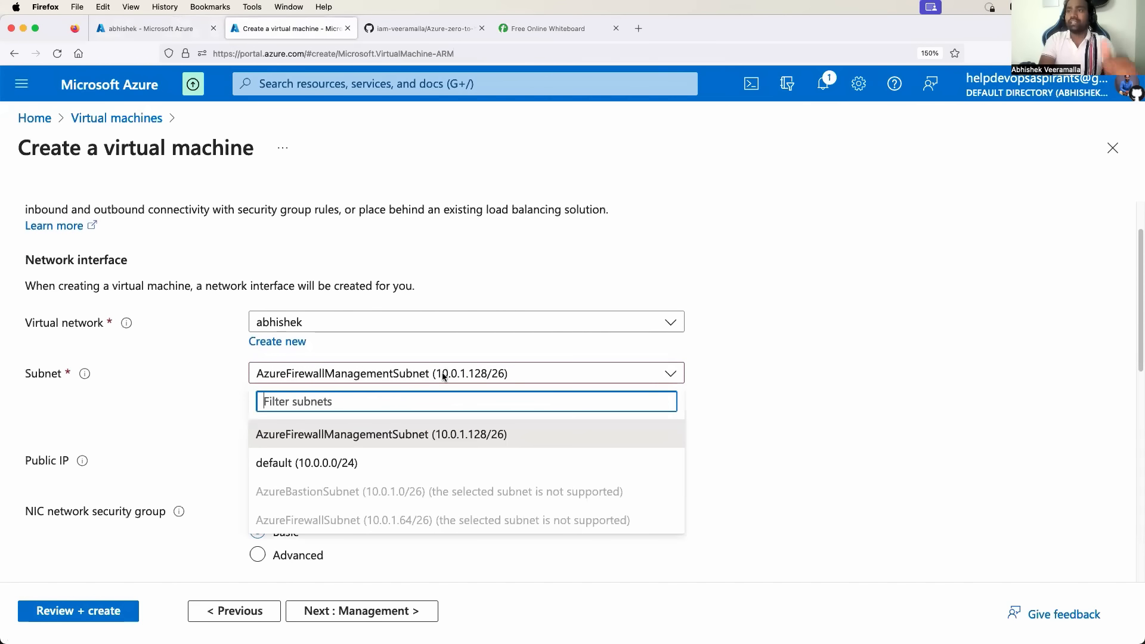
pyautogui.click(367, 465)
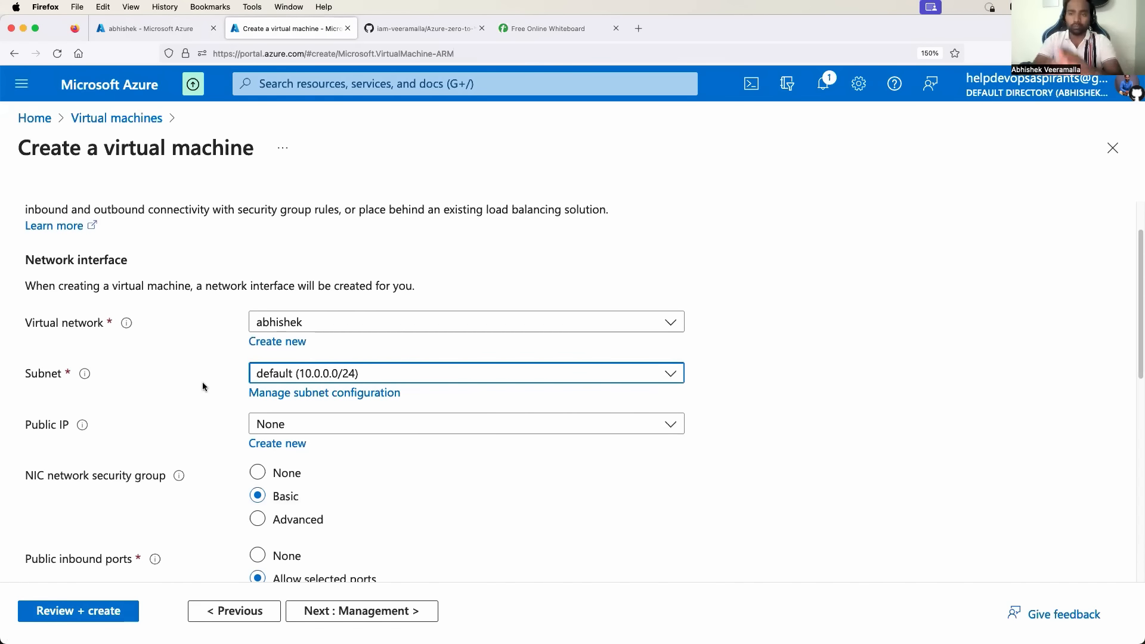
# Cross-check the whiteboard diagram, virtual networks page and GitHub readme, then return to the form.
pyautogui.click(543, 28)
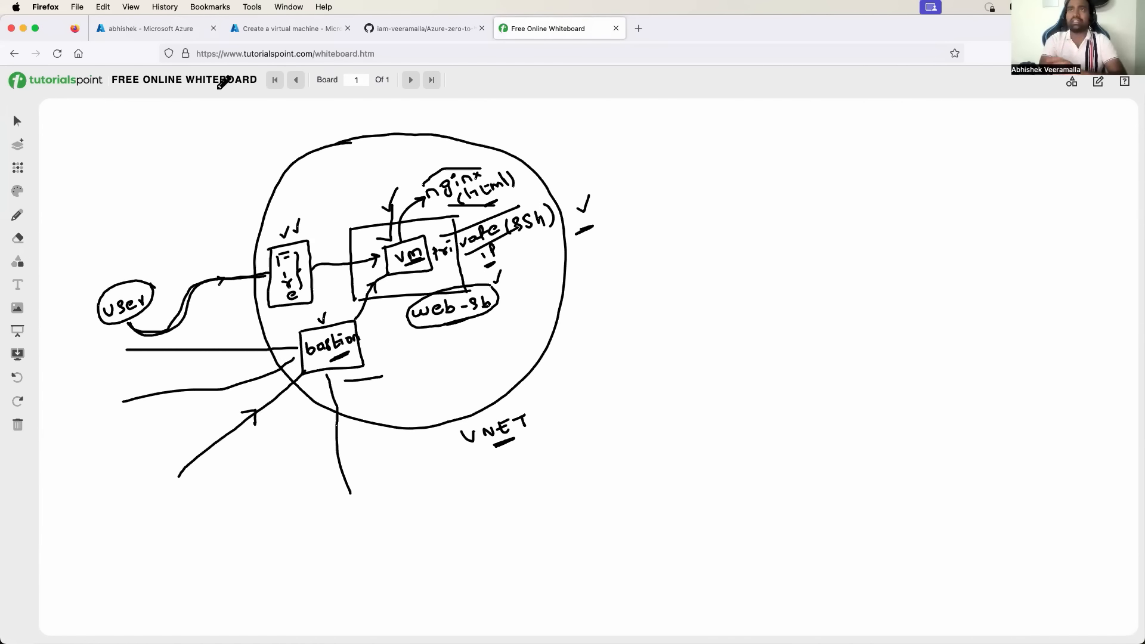
pyautogui.click(173, 26)
pyautogui.click(294, 27)
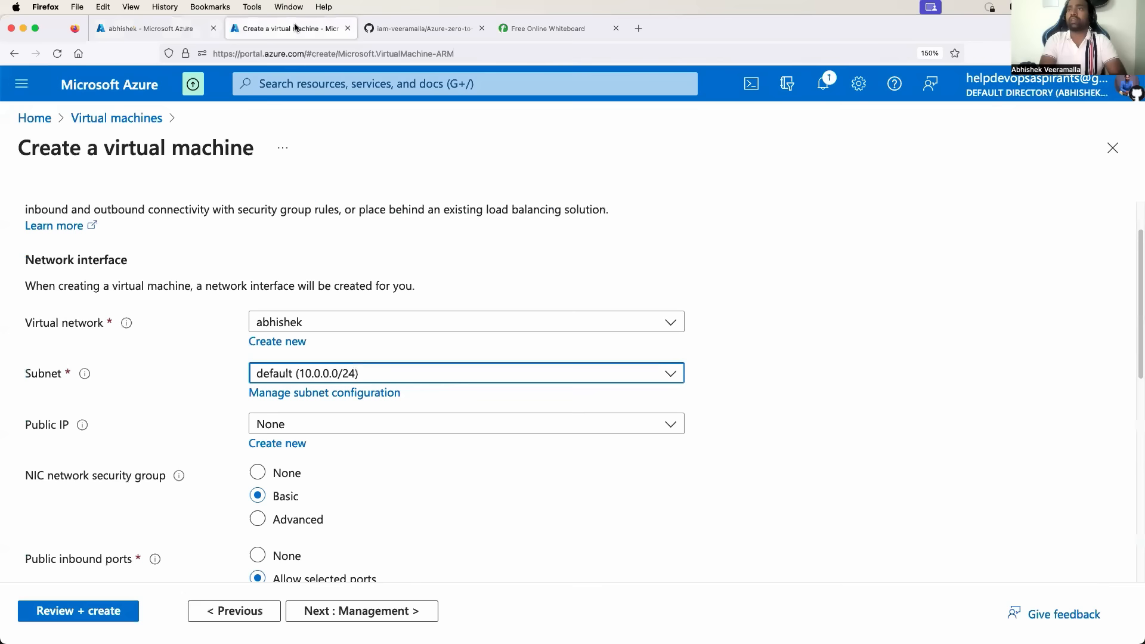
pyautogui.scroll(-2, 354, 292)
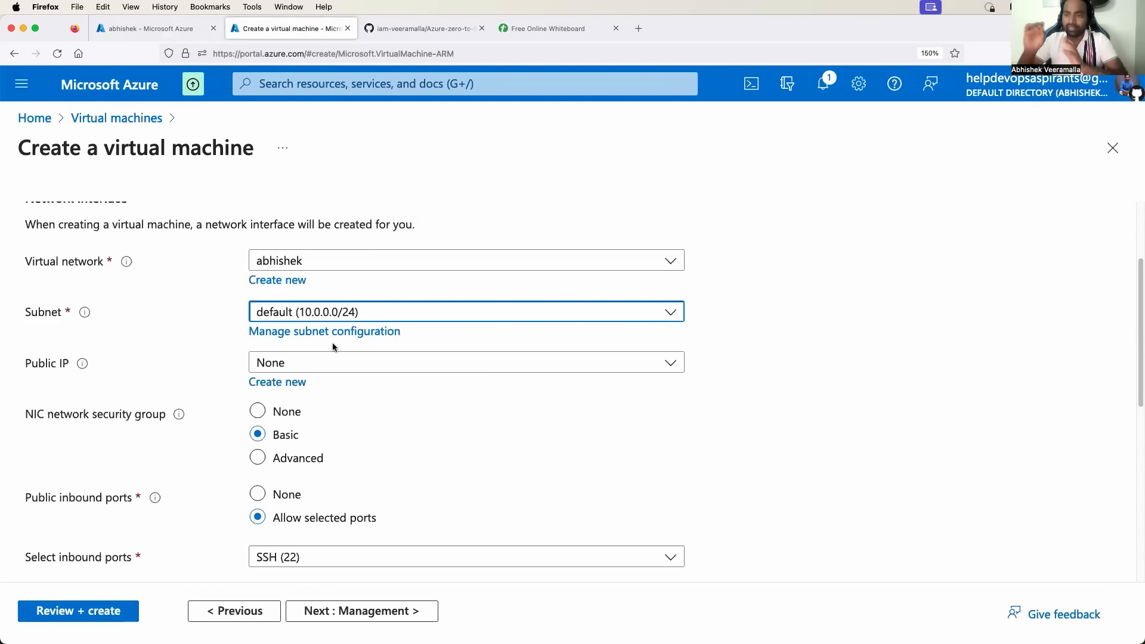
pyautogui.click(421, 28)
pyautogui.click(559, 33)
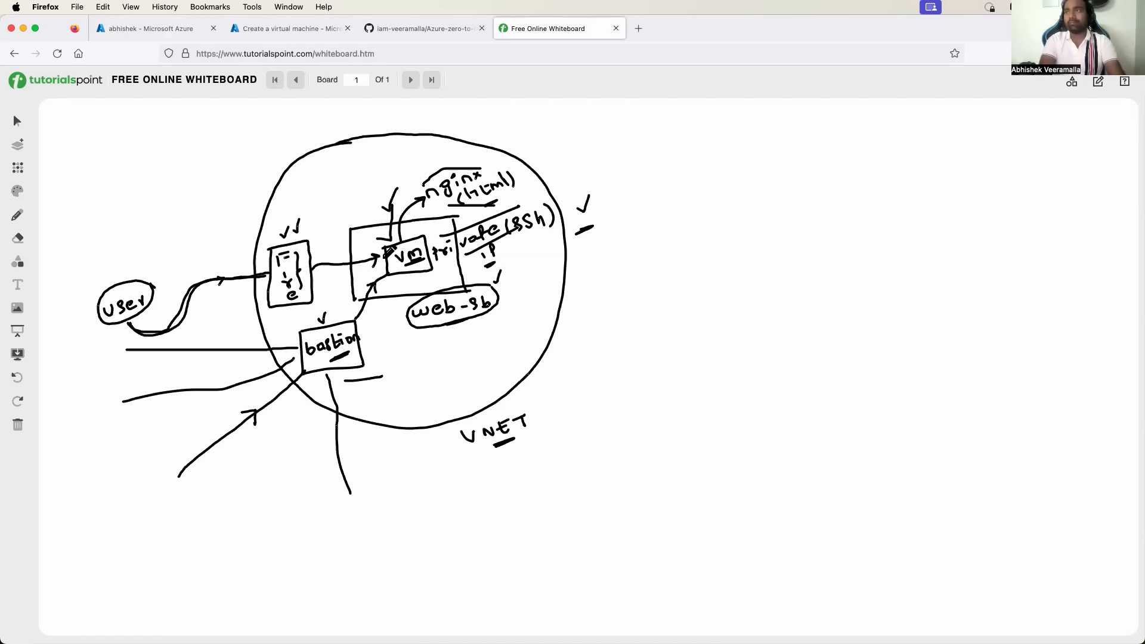
pyautogui.click(162, 27)
pyautogui.click(280, 28)
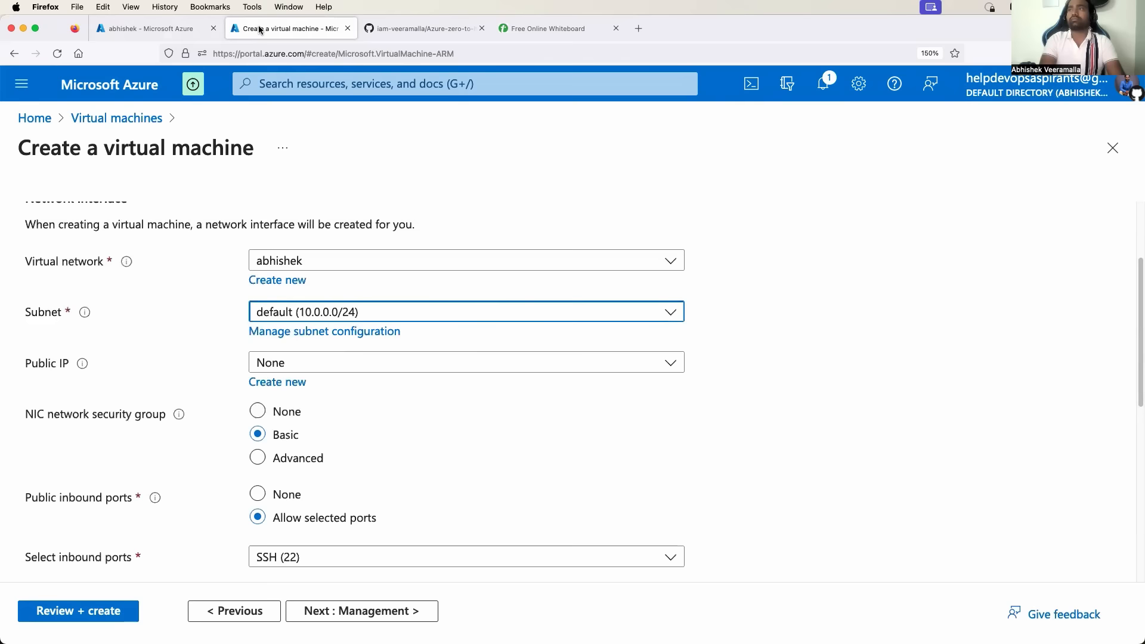
# Enable 'Delete NIC when VM is deleted'.
pyautogui.scroll(-2, 353, 319)
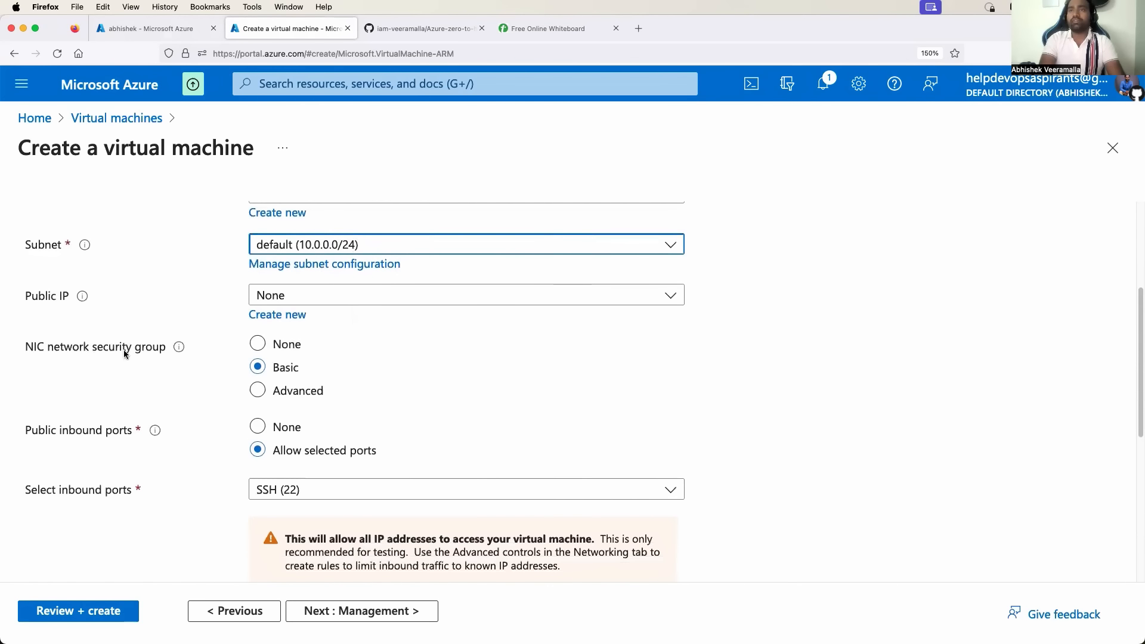
pyautogui.scroll(-3, 217, 365)
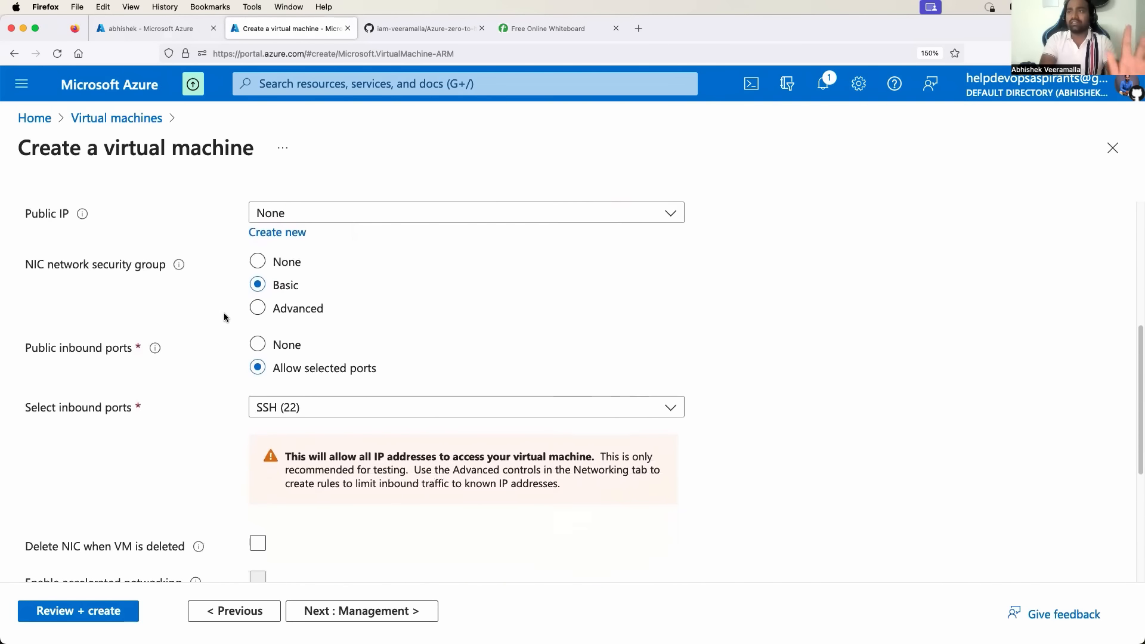
pyautogui.scroll(-3, 224, 318)
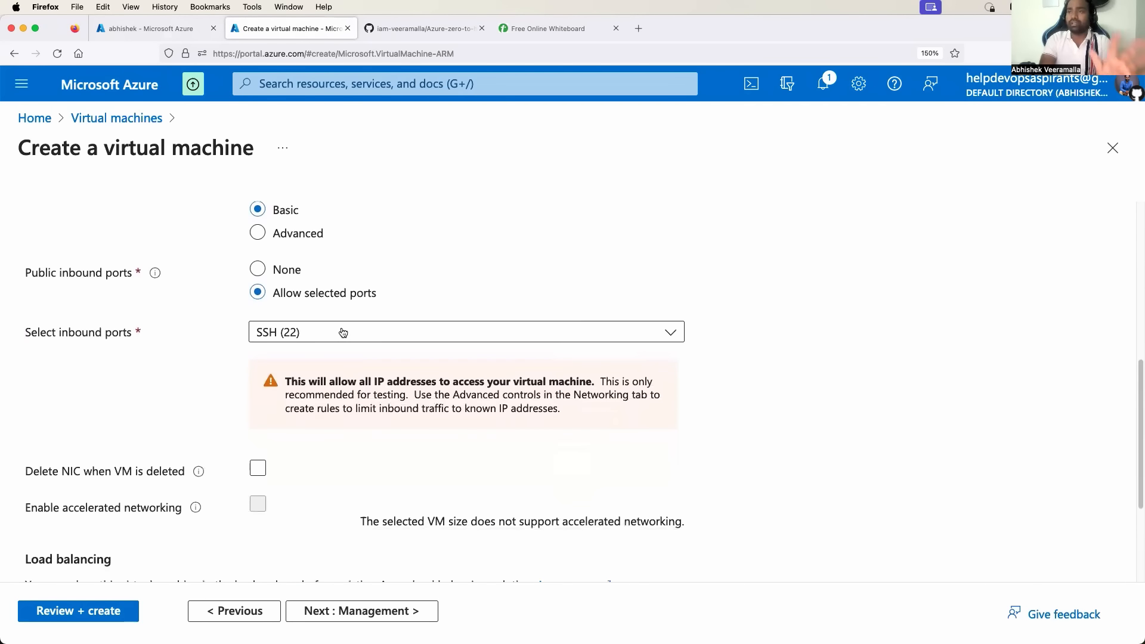
pyautogui.scroll(-5, 248, 451)
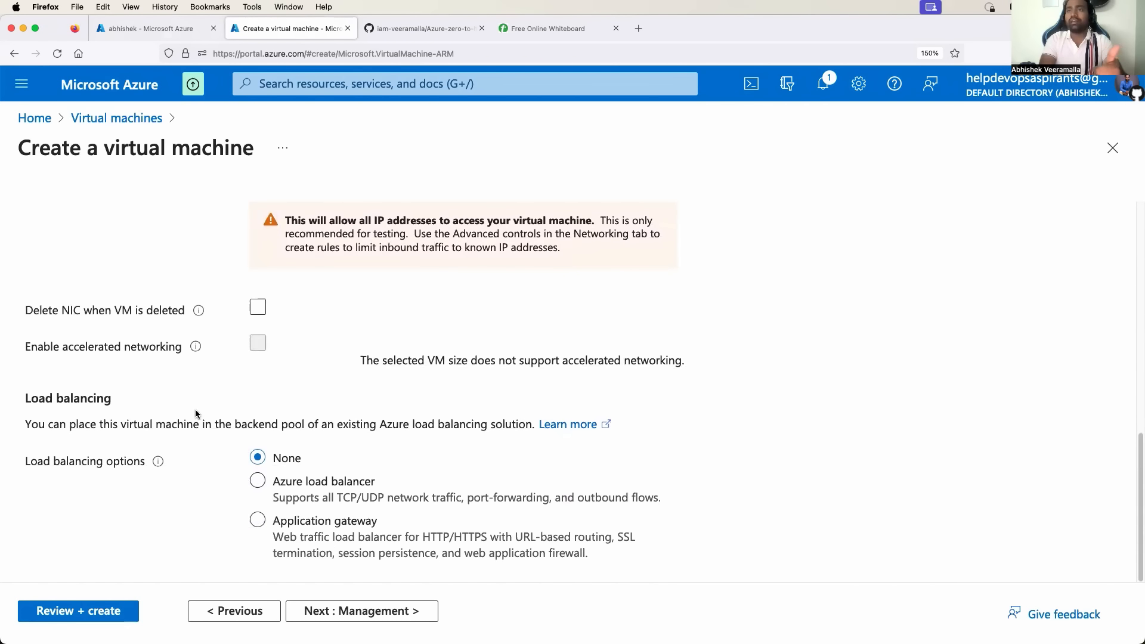
pyautogui.scroll(2, 196, 412)
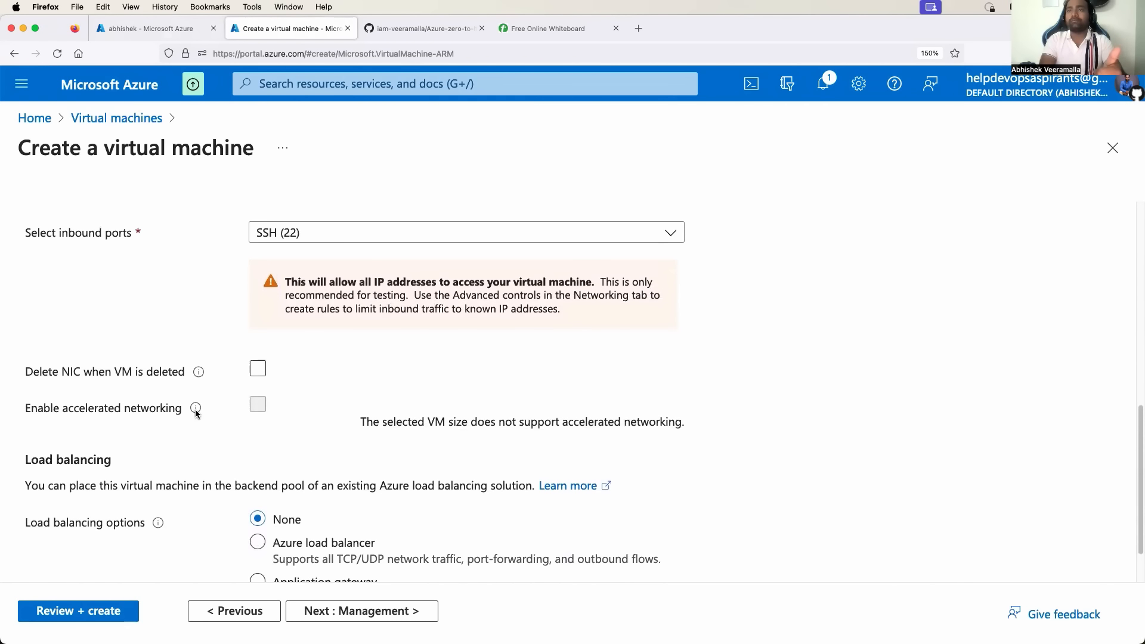
pyautogui.click(259, 371)
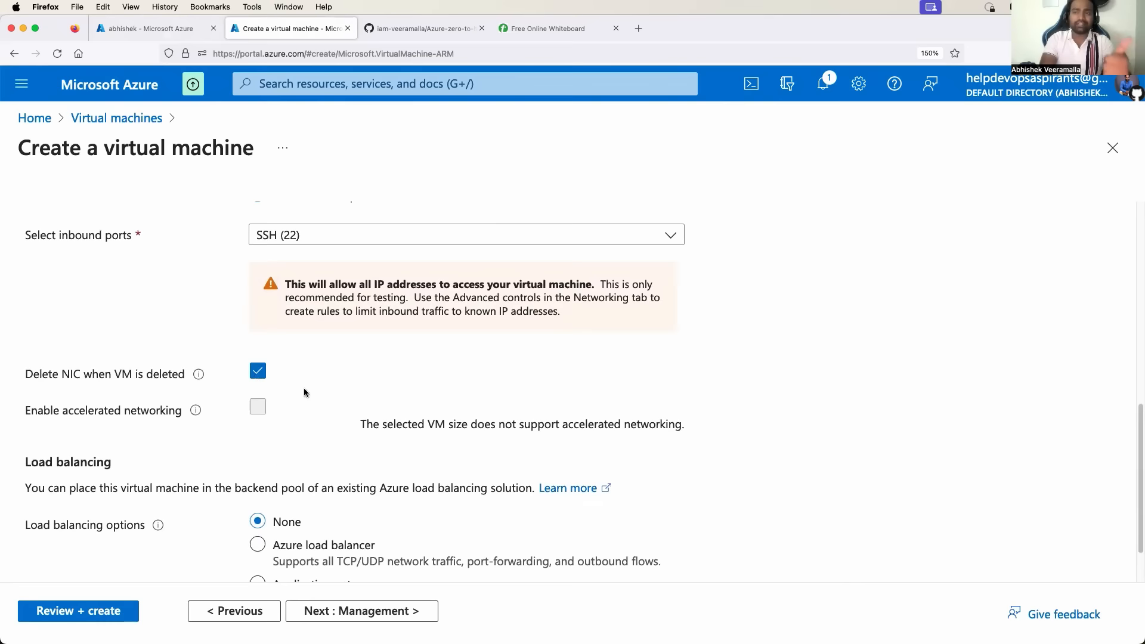
# Move on to the Advanced settings step.
pyautogui.scroll(-2, 304, 394)
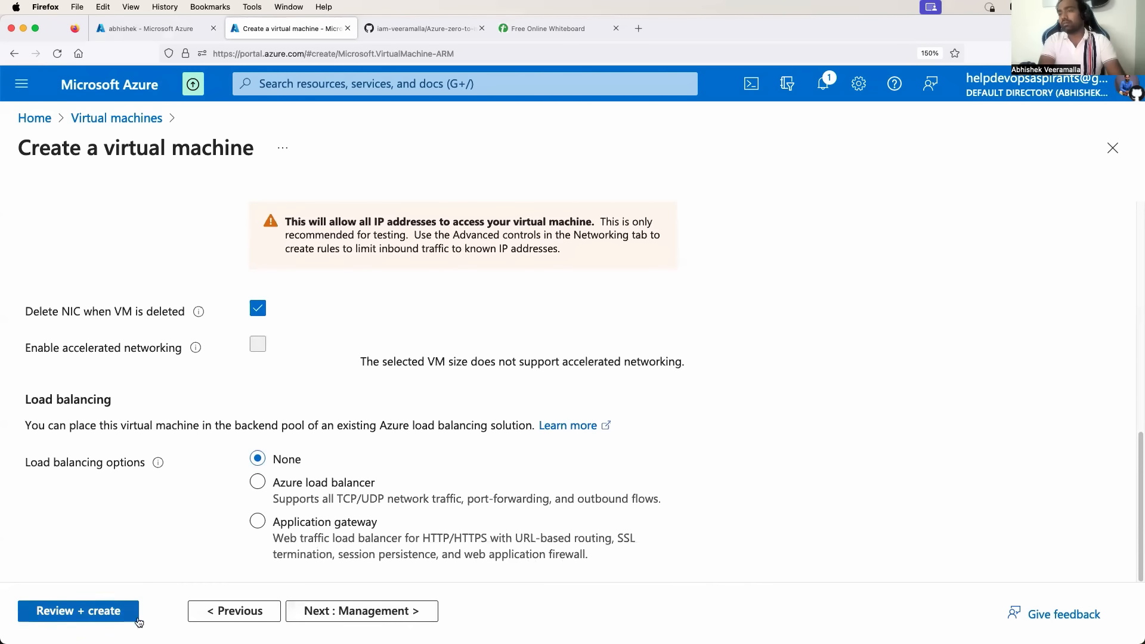
pyautogui.scroll(15, 298, 364)
pyautogui.scroll(-1, 298, 364)
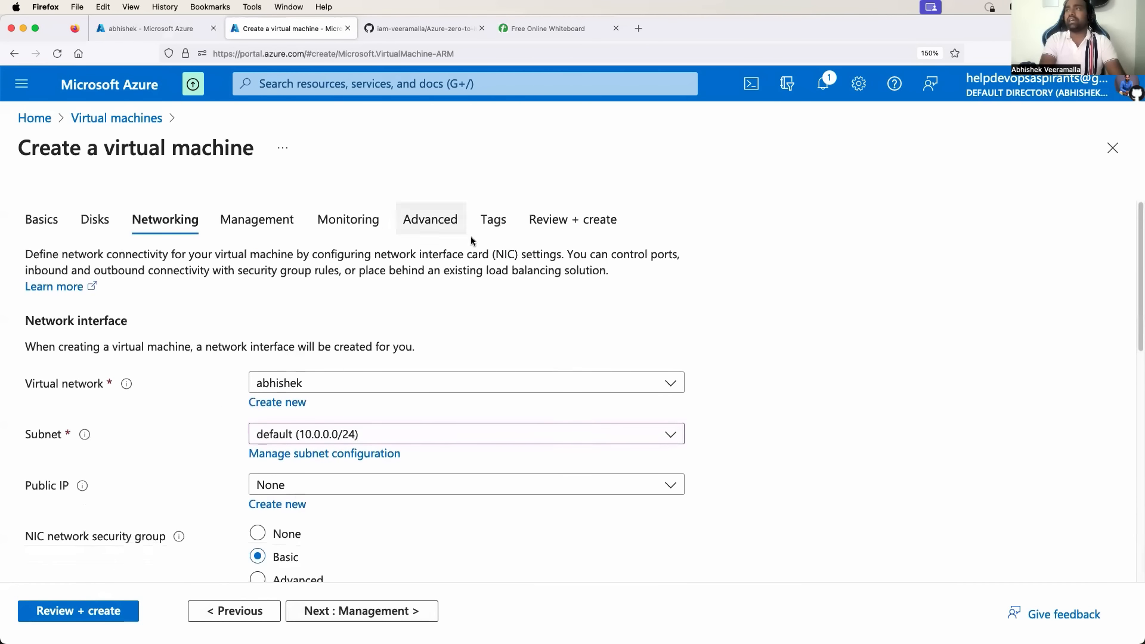
pyautogui.click(445, 220)
# Look at the empty Custom data box, then bring up the whiteboard's VNET diagram.
pyautogui.scroll(-4, 402, 370)
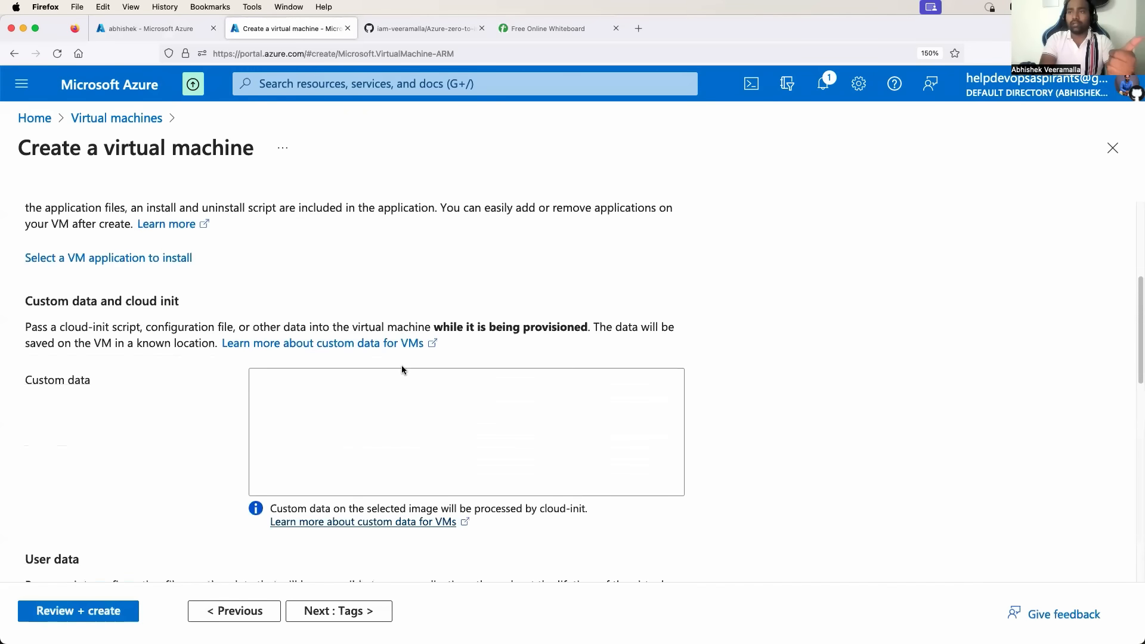
pyautogui.scroll(-4, 402, 370)
pyautogui.scroll(3, 388, 381)
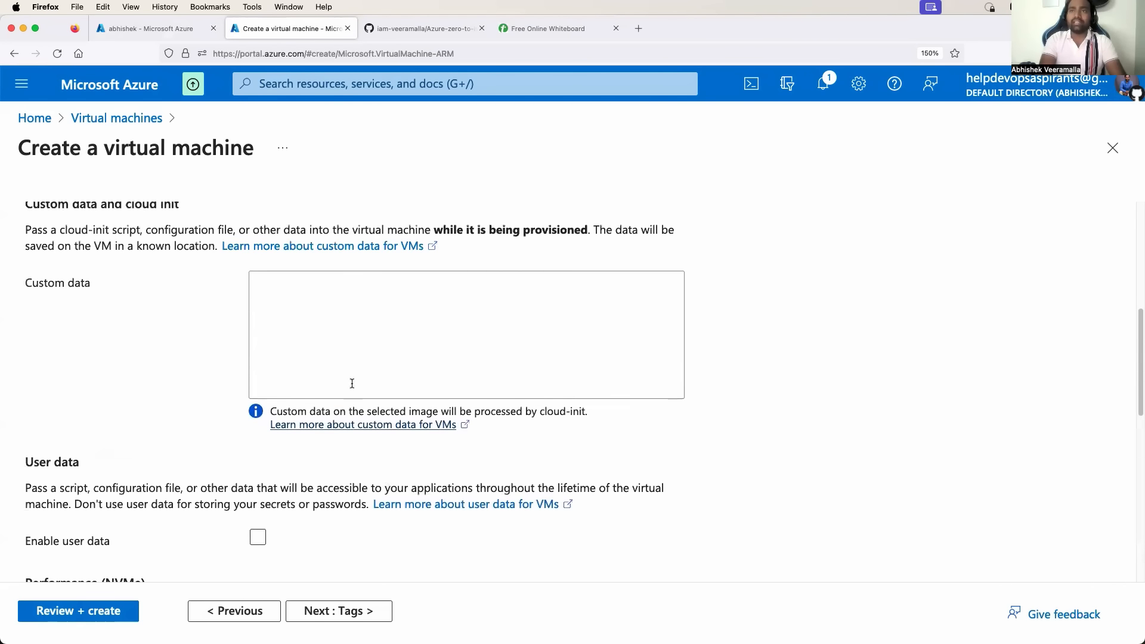
pyautogui.click(291, 355)
pyautogui.scroll(-3, 306, 338)
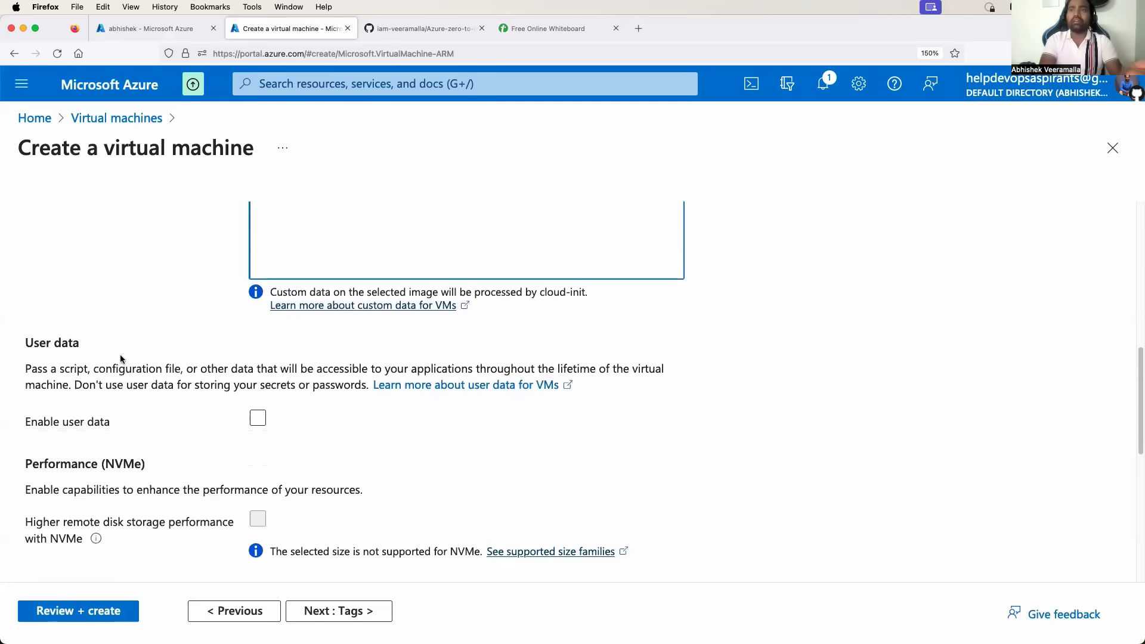
pyautogui.scroll(2, 369, 292)
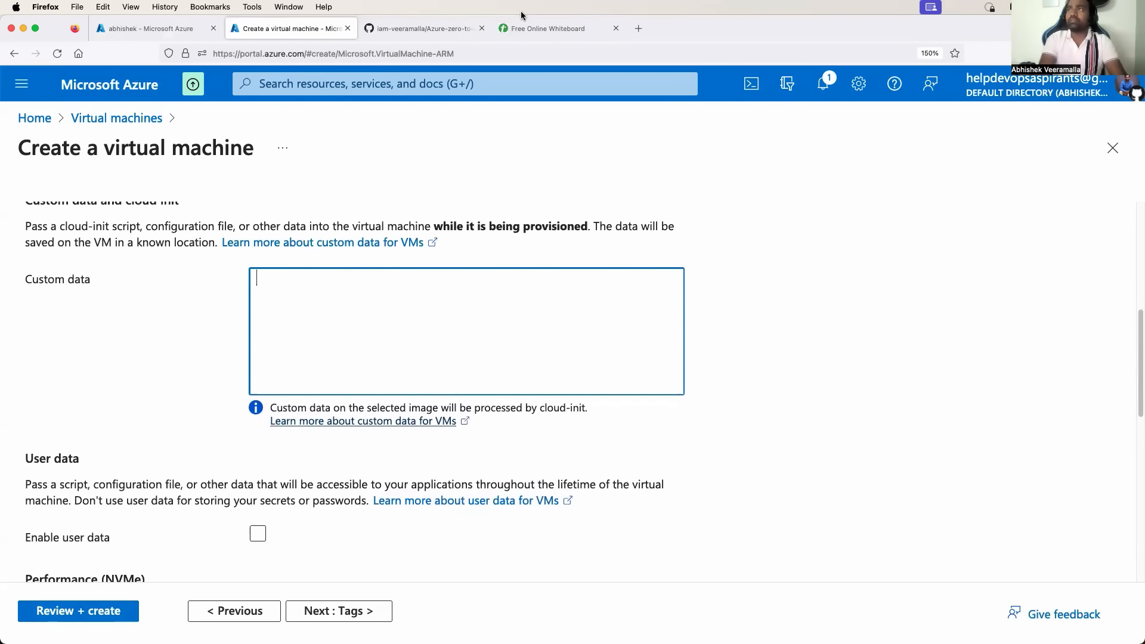
pyautogui.click(534, 28)
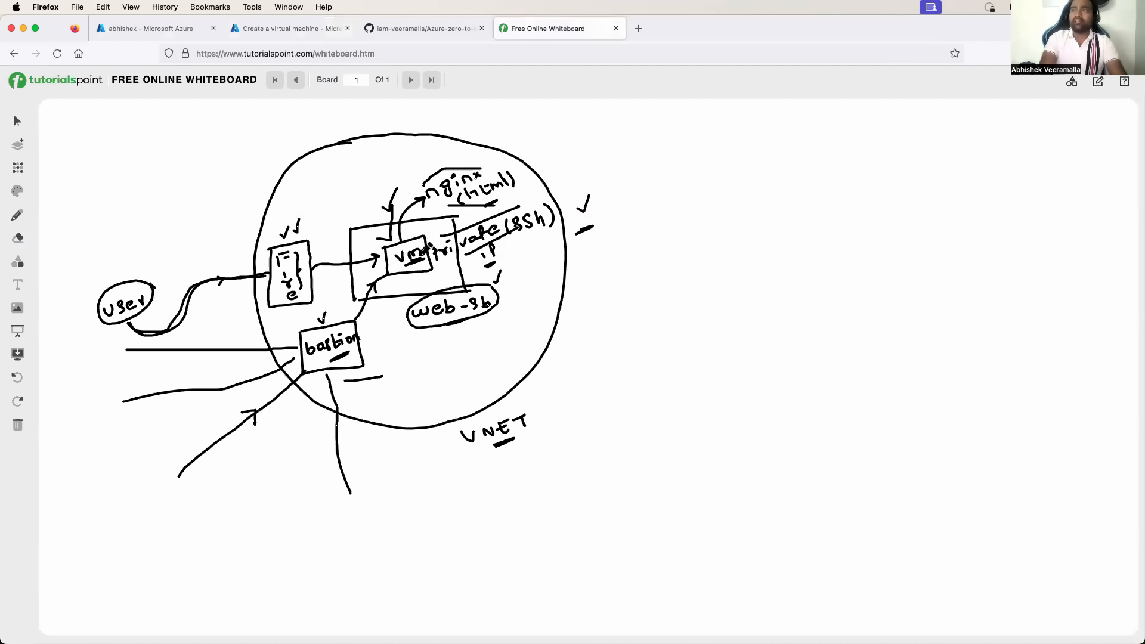
# Draw a check mark above the vm box, then return to the VM creation form.
pyautogui.moveTo(413, 232); pyautogui.dragTo(431, 210)
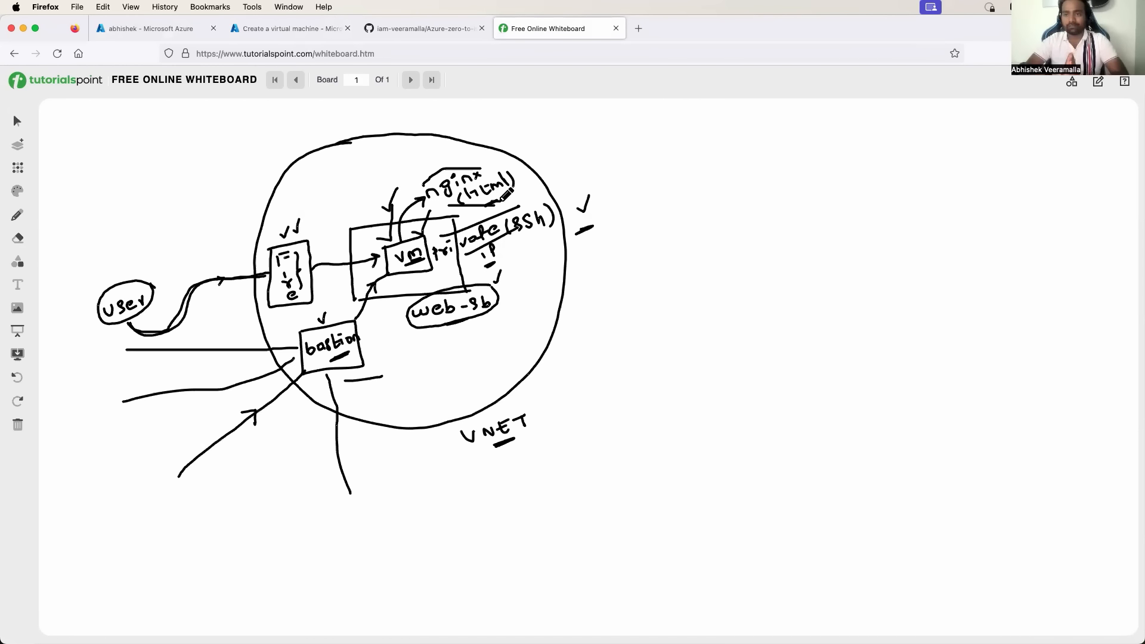
pyautogui.click(337, 27)
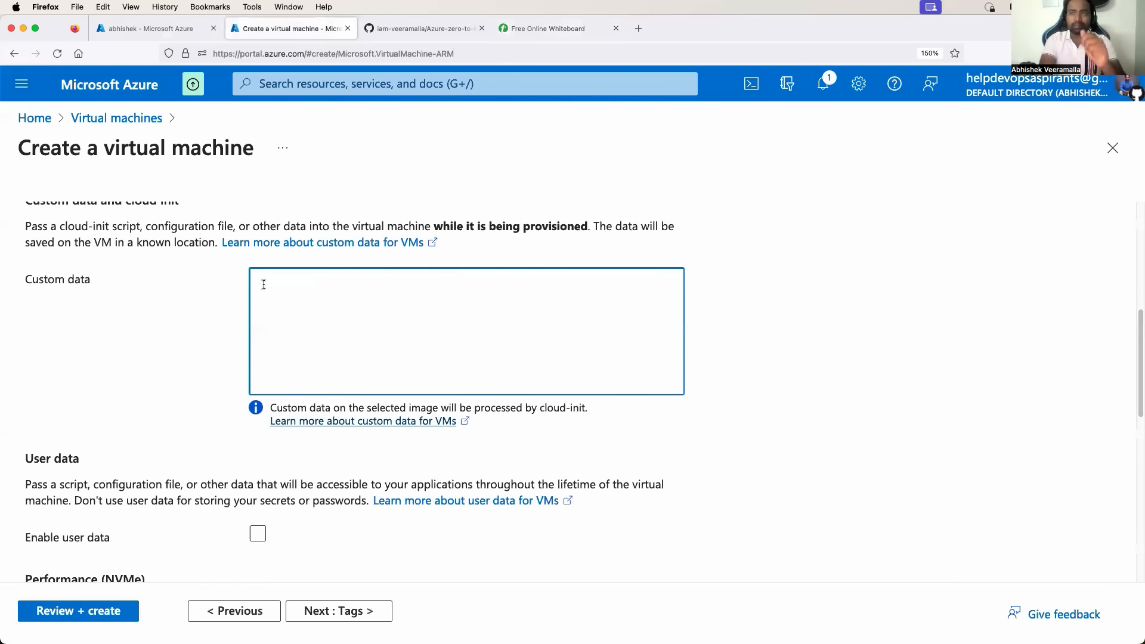
pyautogui.moveTo(44, 279); pyautogui.dragTo(89, 280)
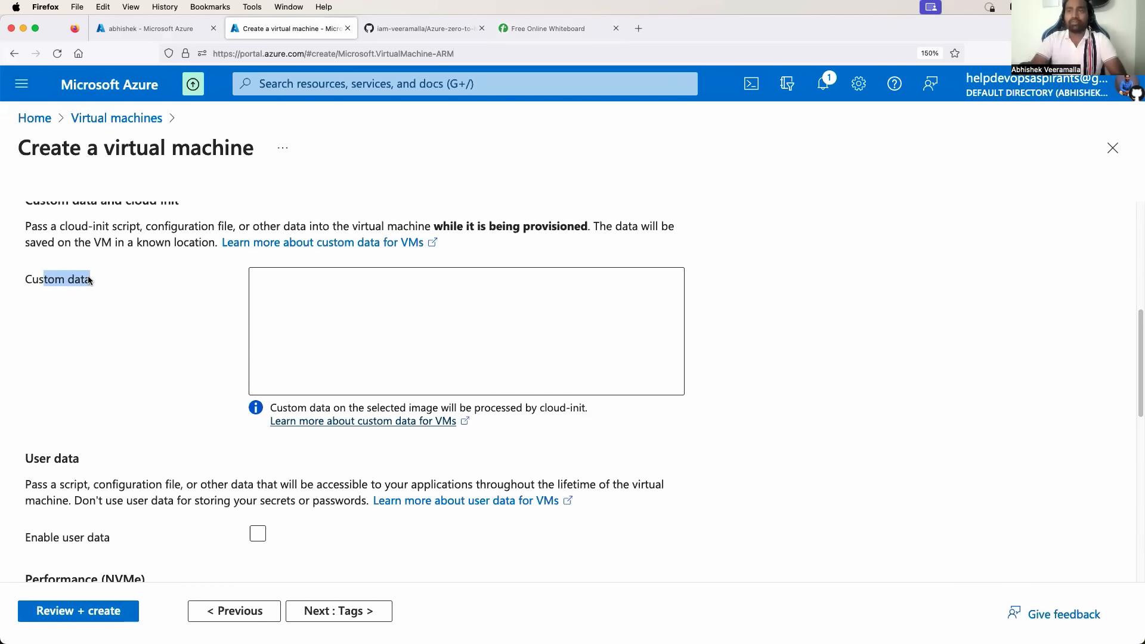
pyautogui.click(59, 286)
pyautogui.moveTo(36, 286); pyautogui.dragTo(87, 283)
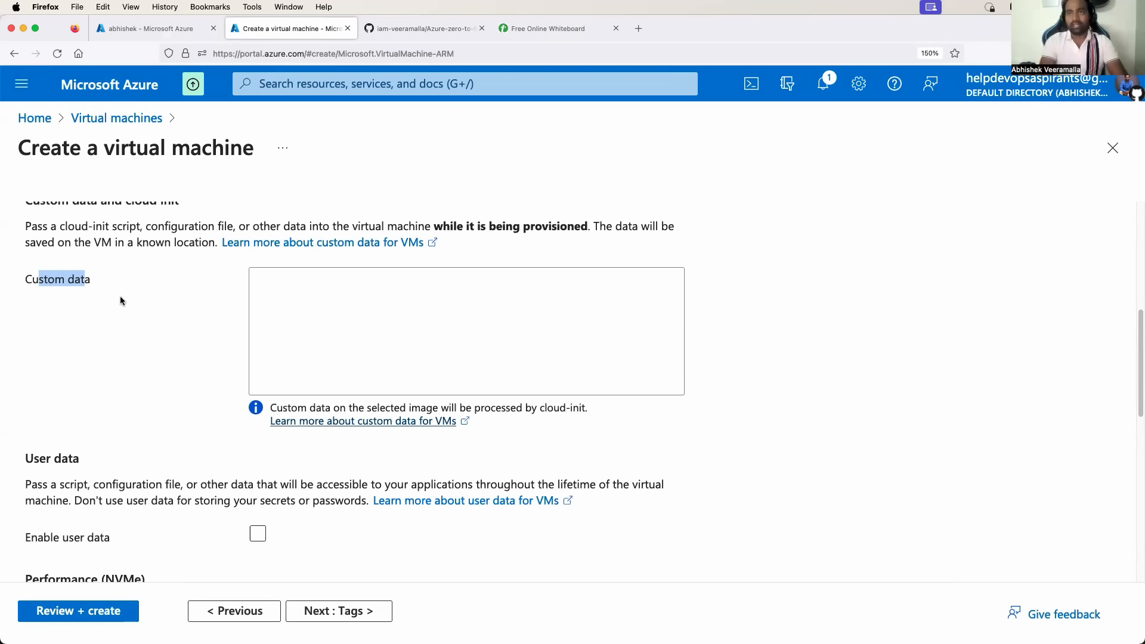
pyautogui.click(62, 282)
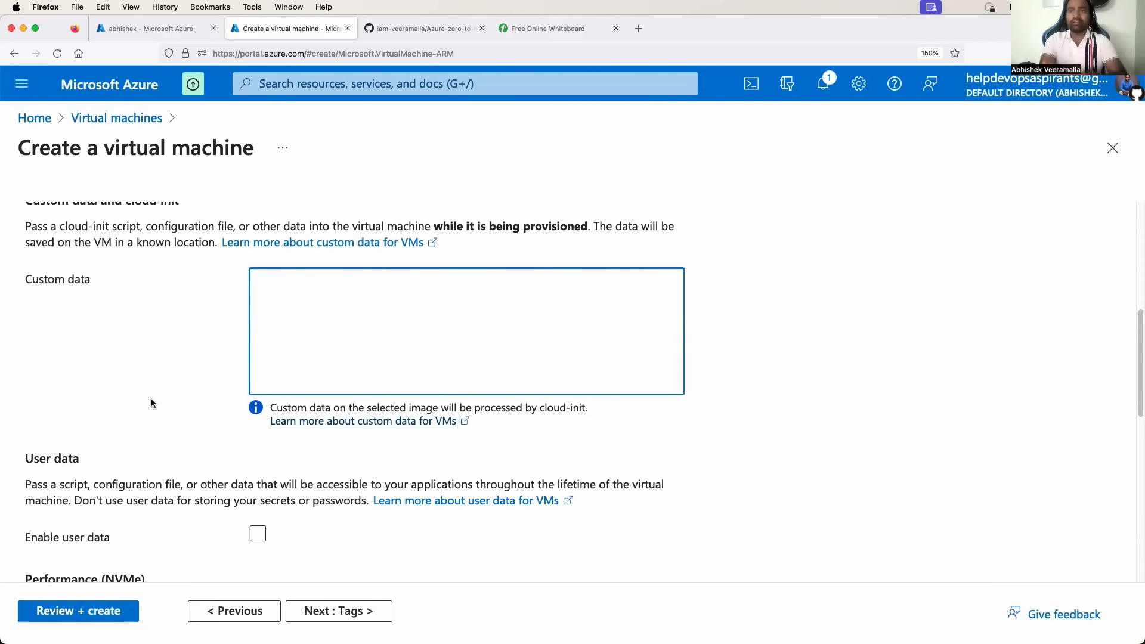
pyautogui.scroll(-3, 151, 398)
pyautogui.moveTo(39, 290); pyautogui.dragTo(74, 292)
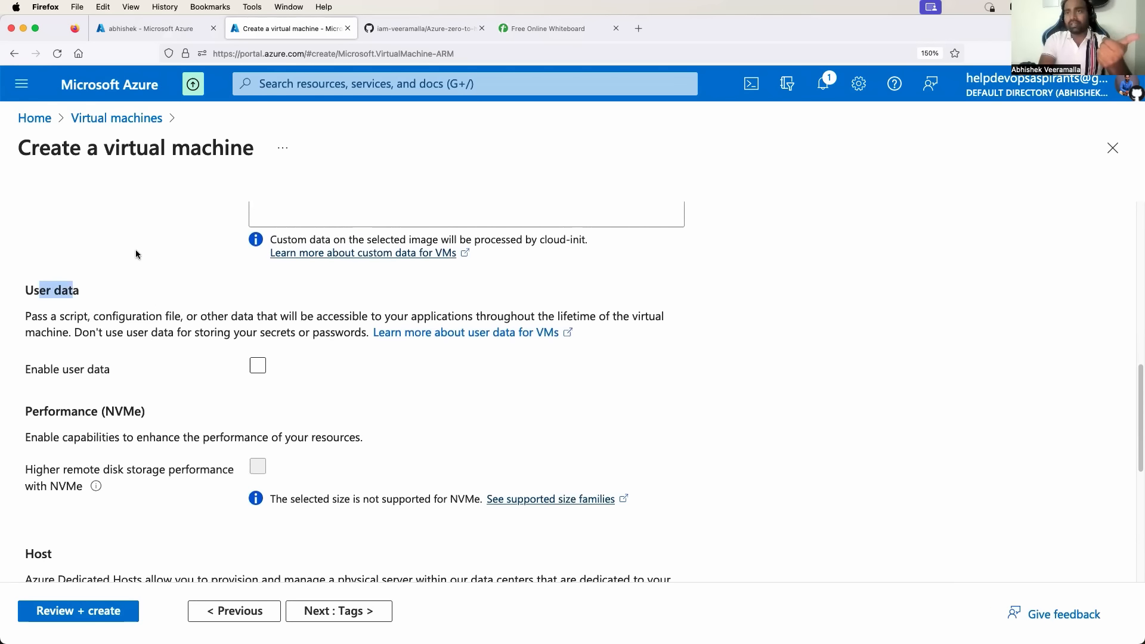
# Inspect the Custom data and User data fields, leaving both empty.
pyautogui.scroll(4, 136, 254)
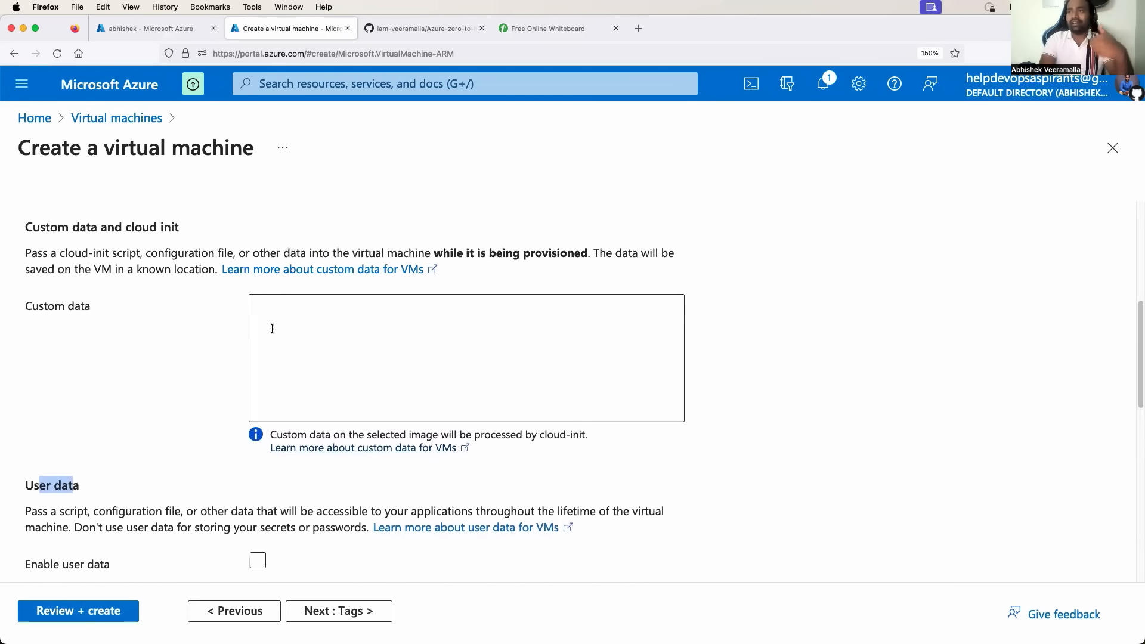
pyautogui.click(334, 388)
pyautogui.scroll(-1, 339, 395)
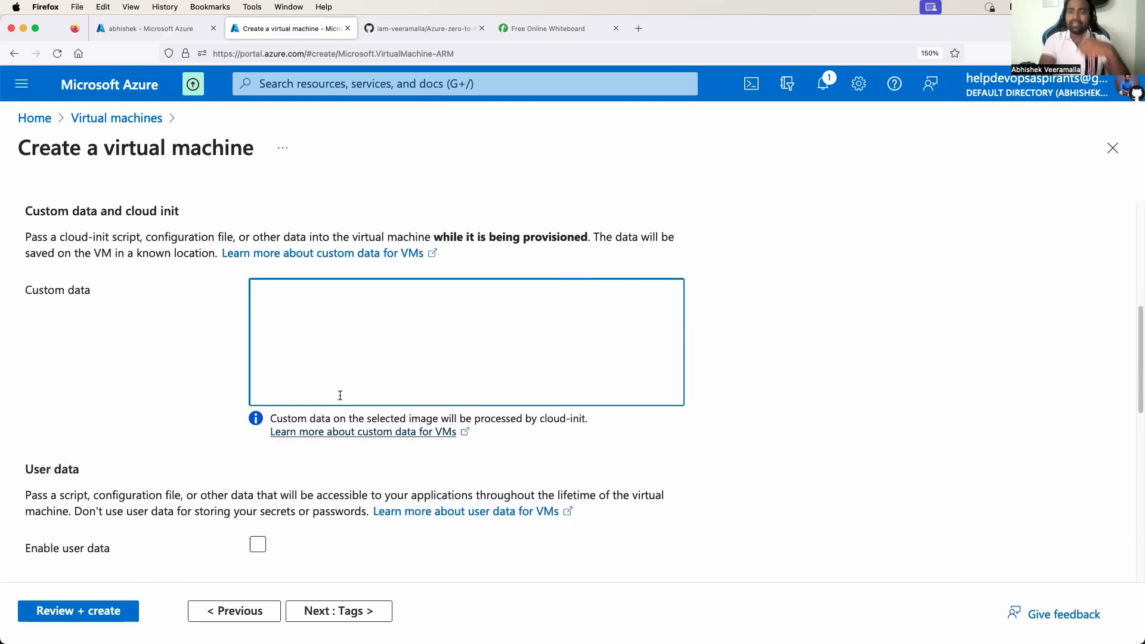
pyautogui.scroll(-3, 339, 395)
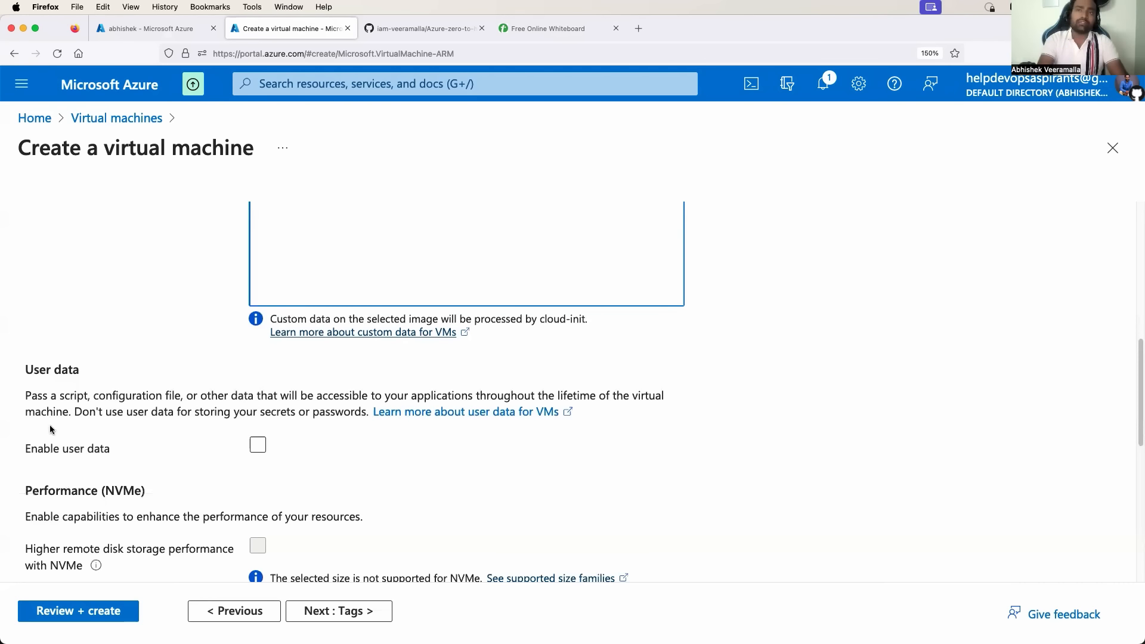
pyautogui.moveTo(39, 371); pyautogui.dragTo(84, 348)
pyautogui.scroll(5, 66, 372)
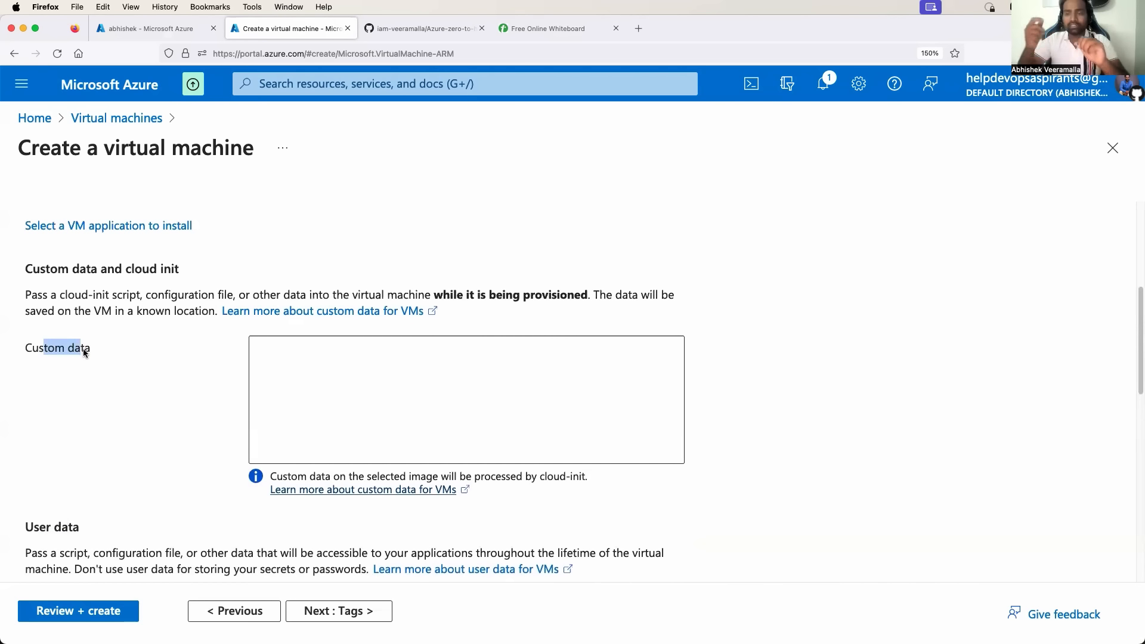
pyautogui.scroll(-2, 83, 348)
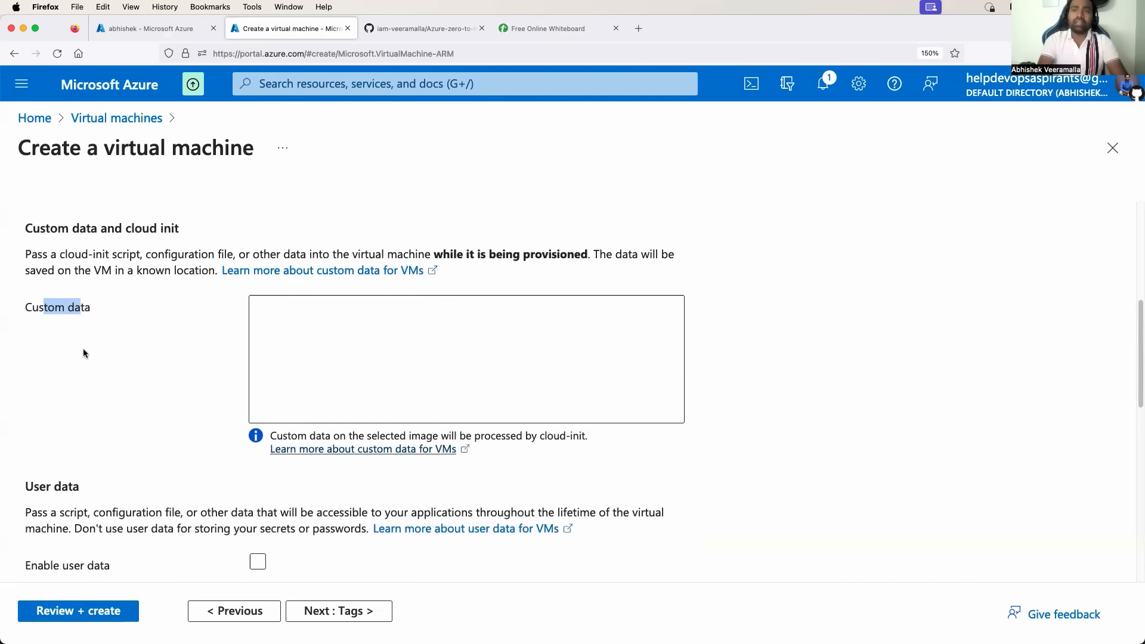
pyautogui.moveTo(39, 470); pyautogui.dragTo(68, 470)
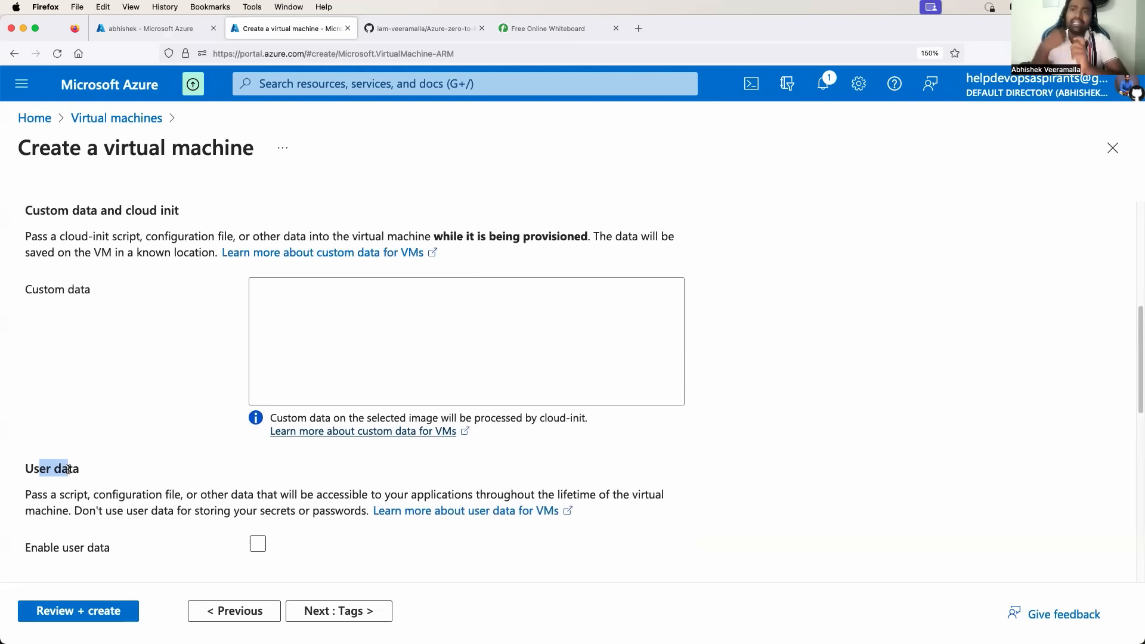
# Highlight the User data and Custom data labels, then run Review + create validation.
pyautogui.click(40, 467)
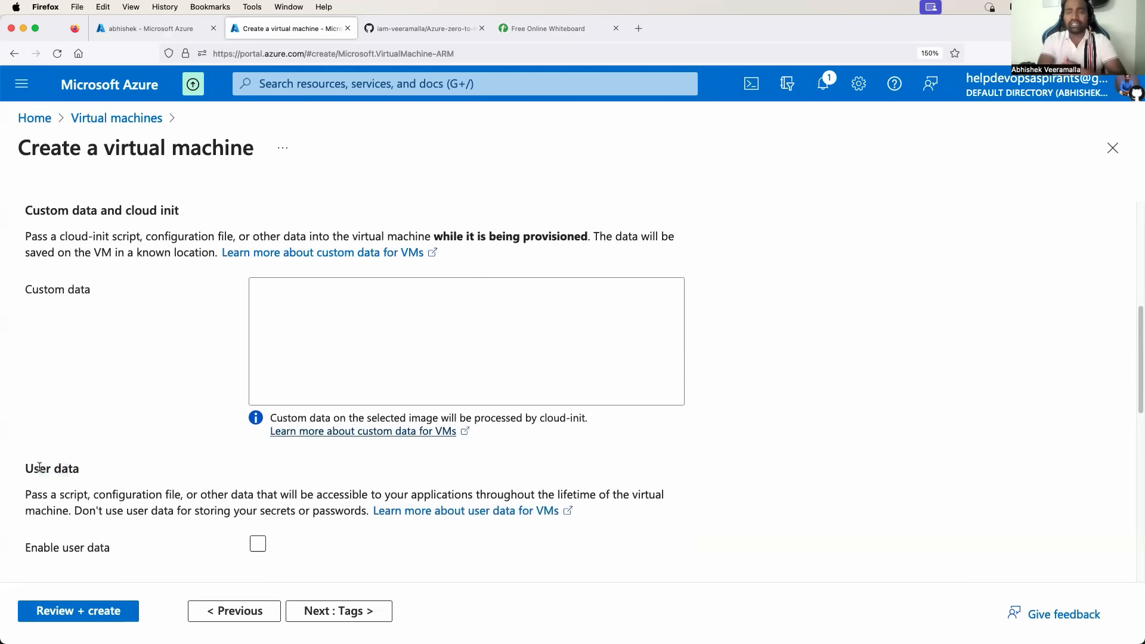
pyautogui.moveTo(39, 467); pyautogui.dragTo(66, 466)
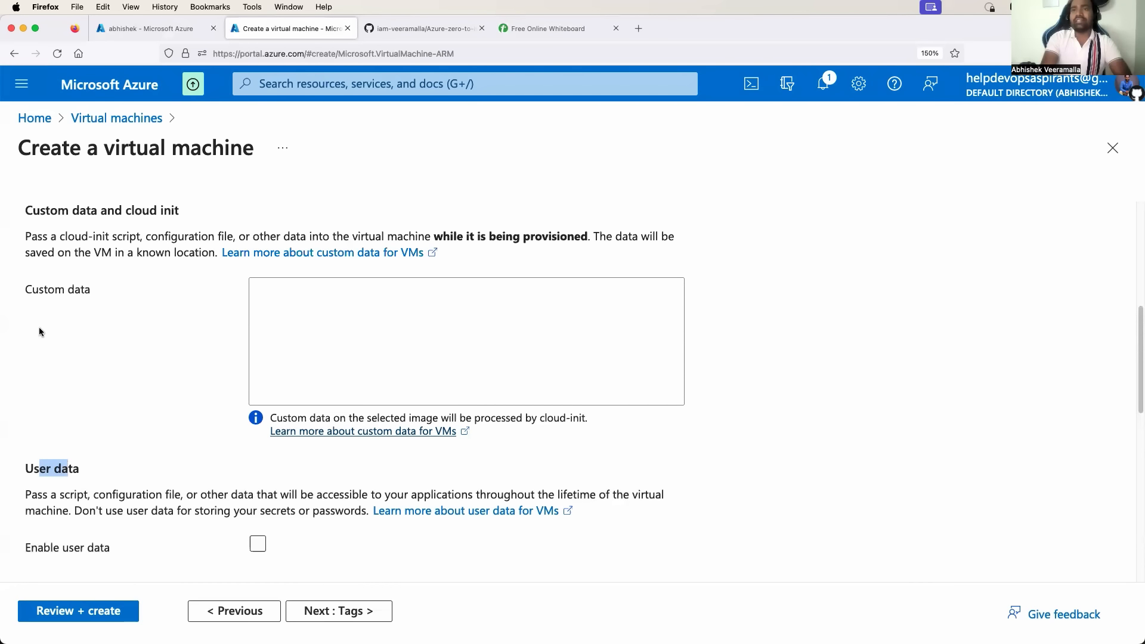
pyautogui.moveTo(44, 290); pyautogui.dragTo(75, 290)
pyautogui.moveTo(34, 469); pyautogui.dragTo(66, 469)
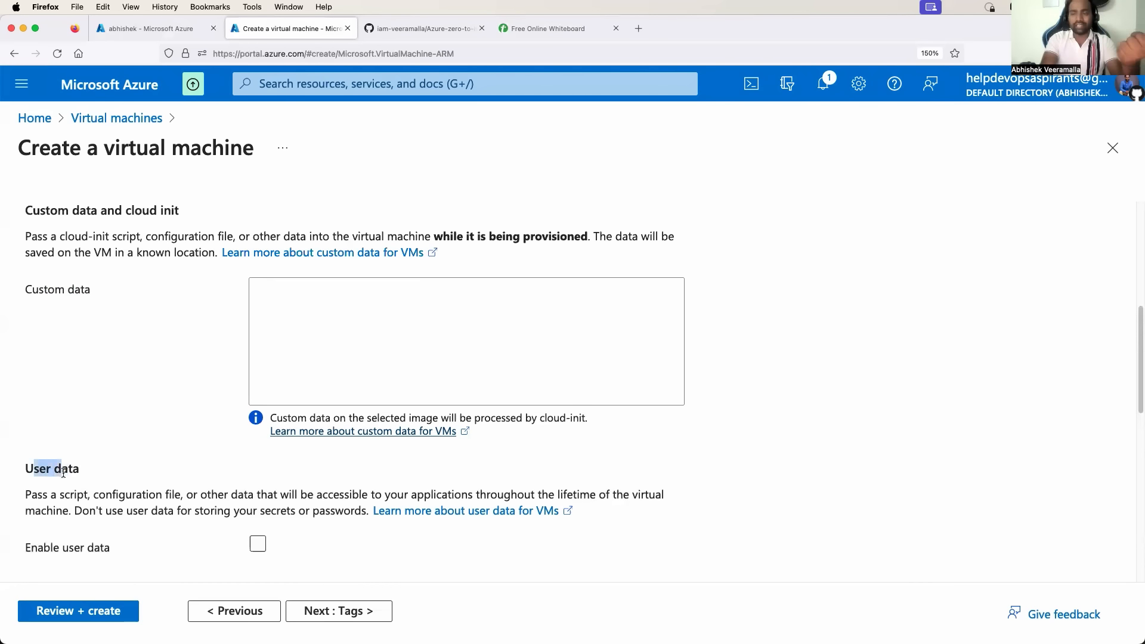
pyautogui.moveTo(44, 290); pyautogui.dragTo(89, 292)
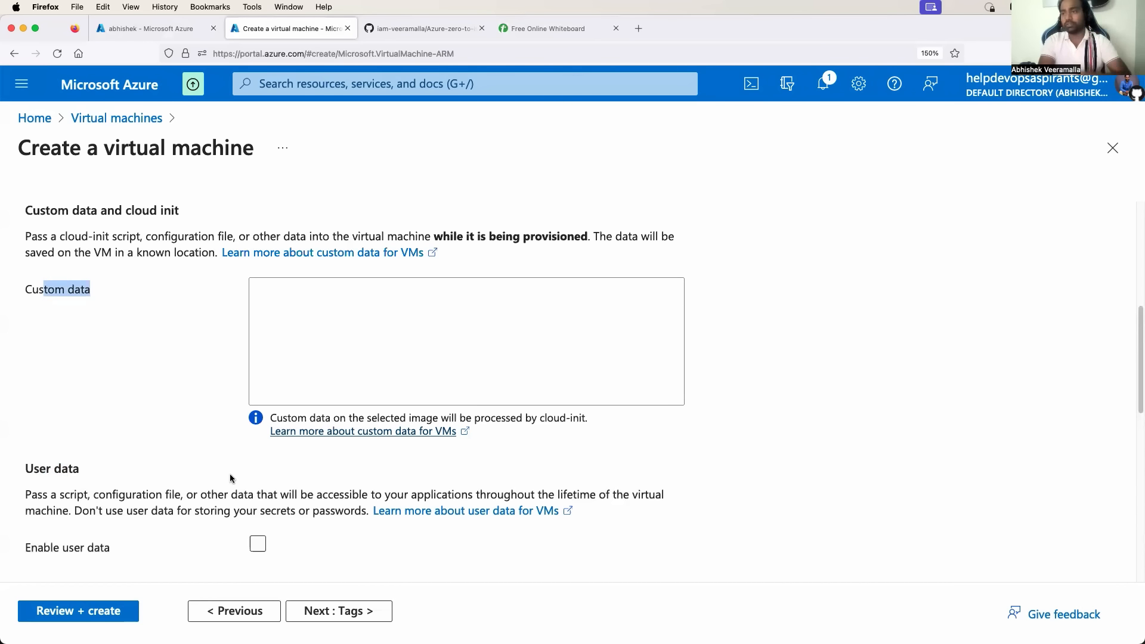
pyautogui.click(110, 612)
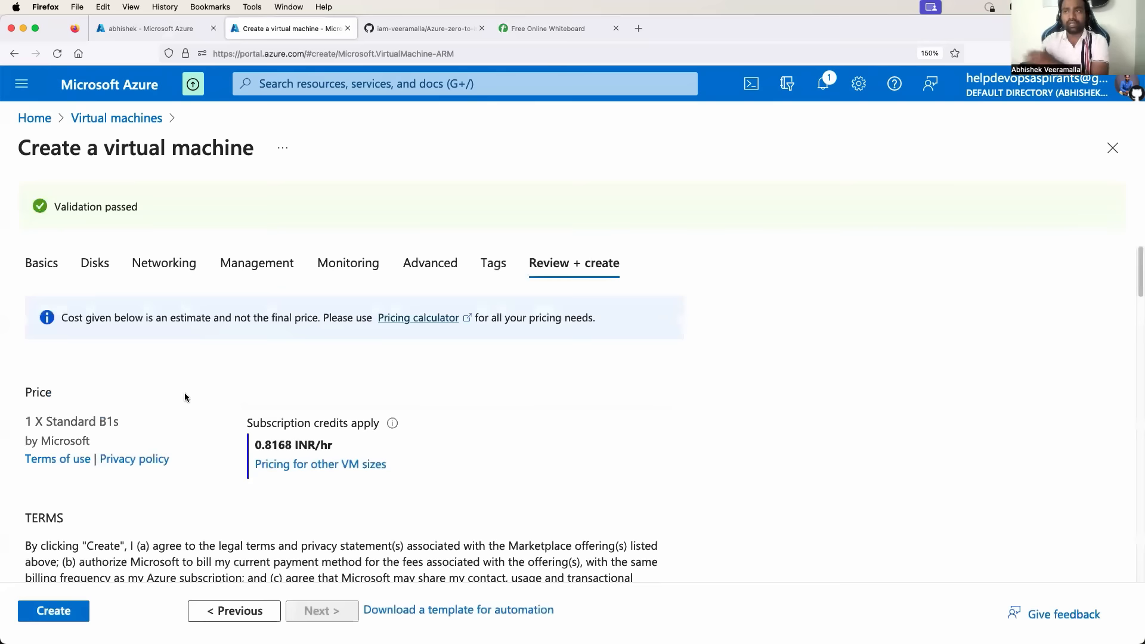
# Create the VM, downloading the private key, and wait for the deployment to complete.
pyautogui.click(59, 612)
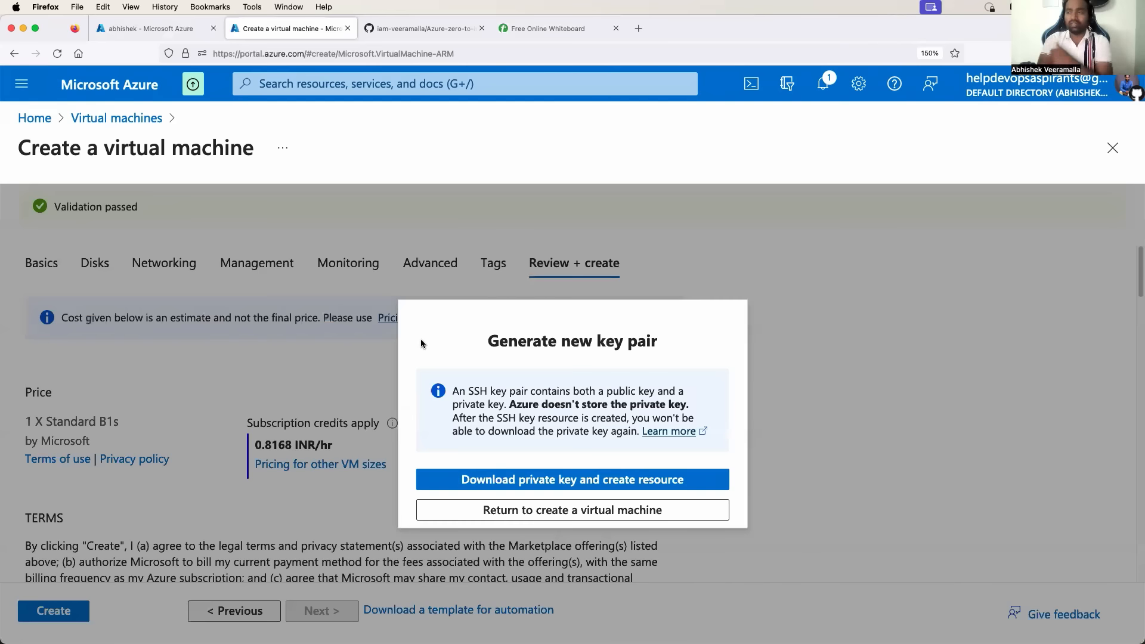
pyautogui.click(608, 482)
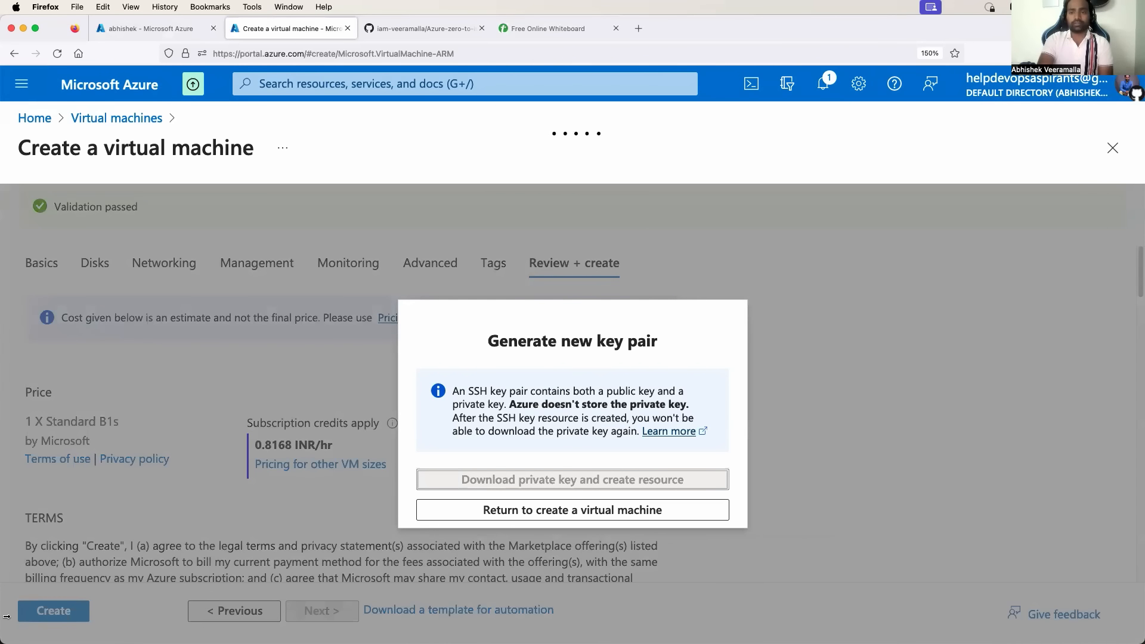
pyautogui.moveTo(156, 642)
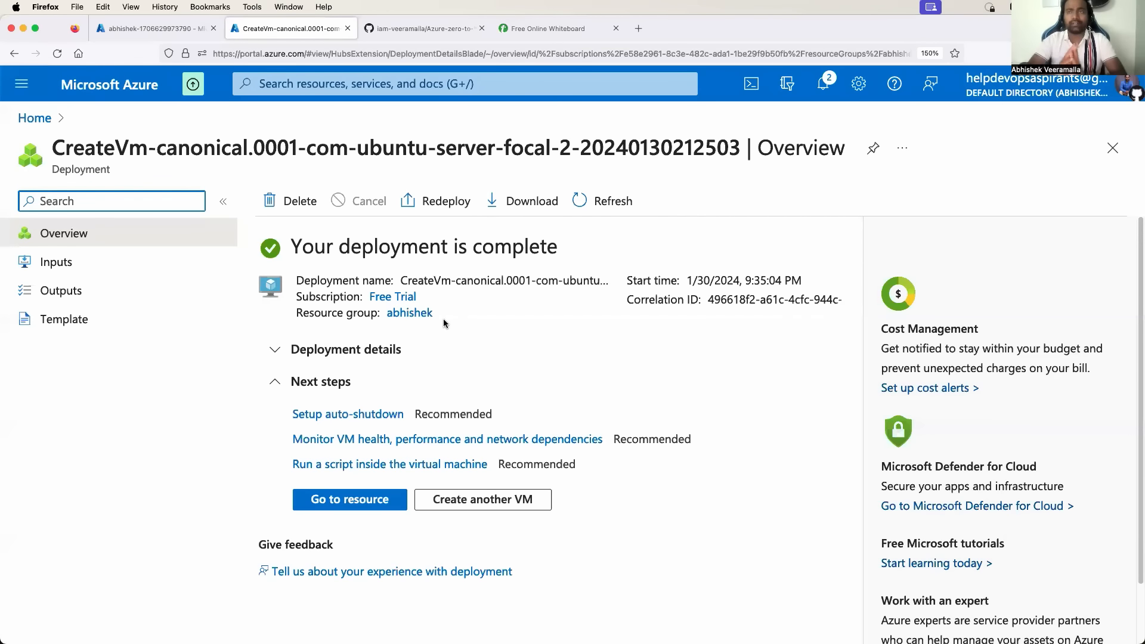
# Glance at the whiteboard, then go from the deployment overview to Azure Home.
pyautogui.click(541, 30)
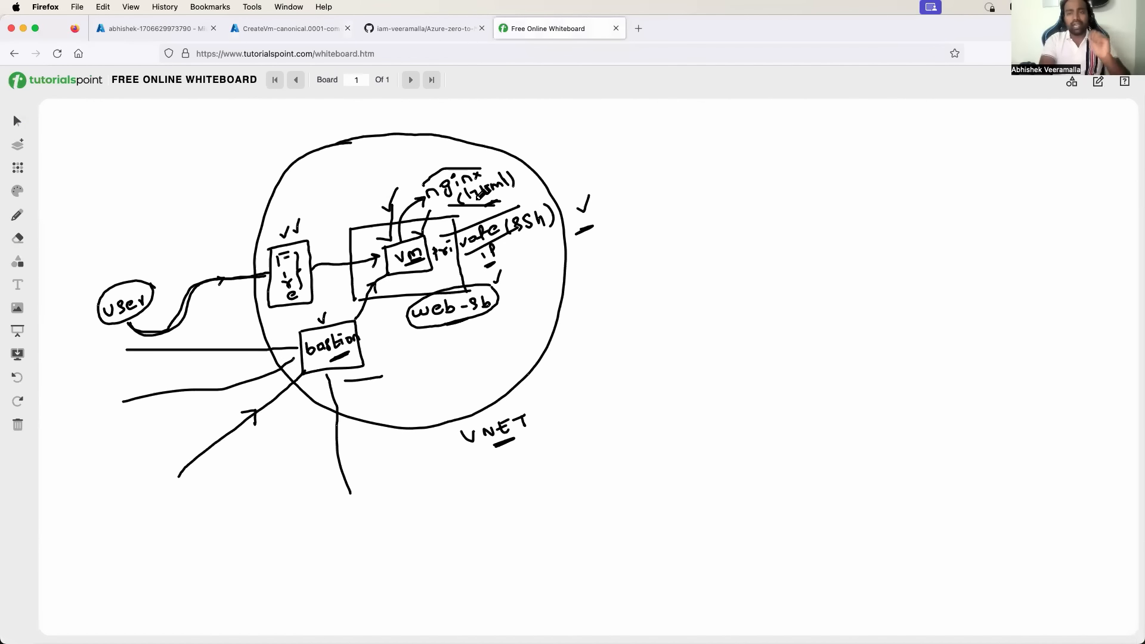
pyautogui.click(278, 35)
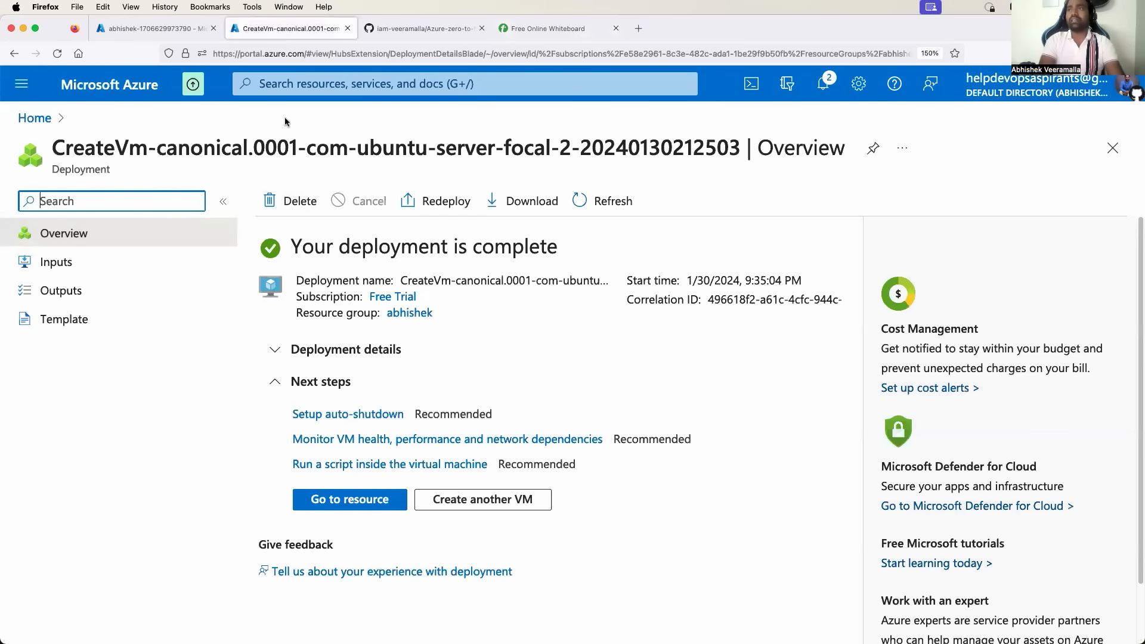
pyautogui.click(48, 121)
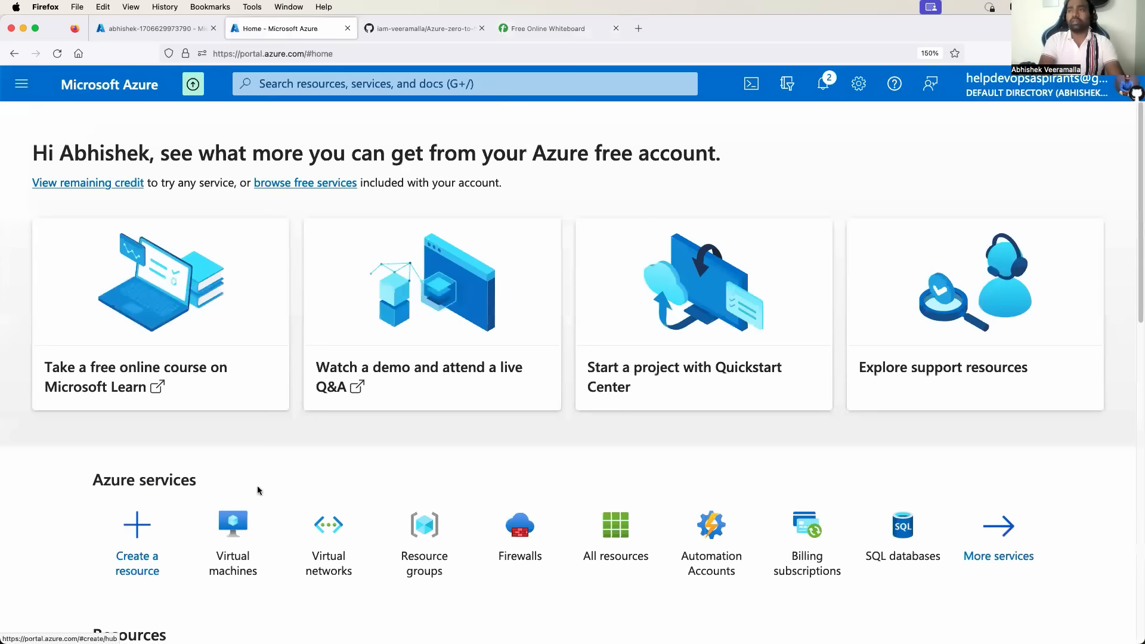
# Open nginx-web1 from Virtual machines, confirm its Public IP is empty, then view the whiteboard.
pyautogui.click(237, 542)
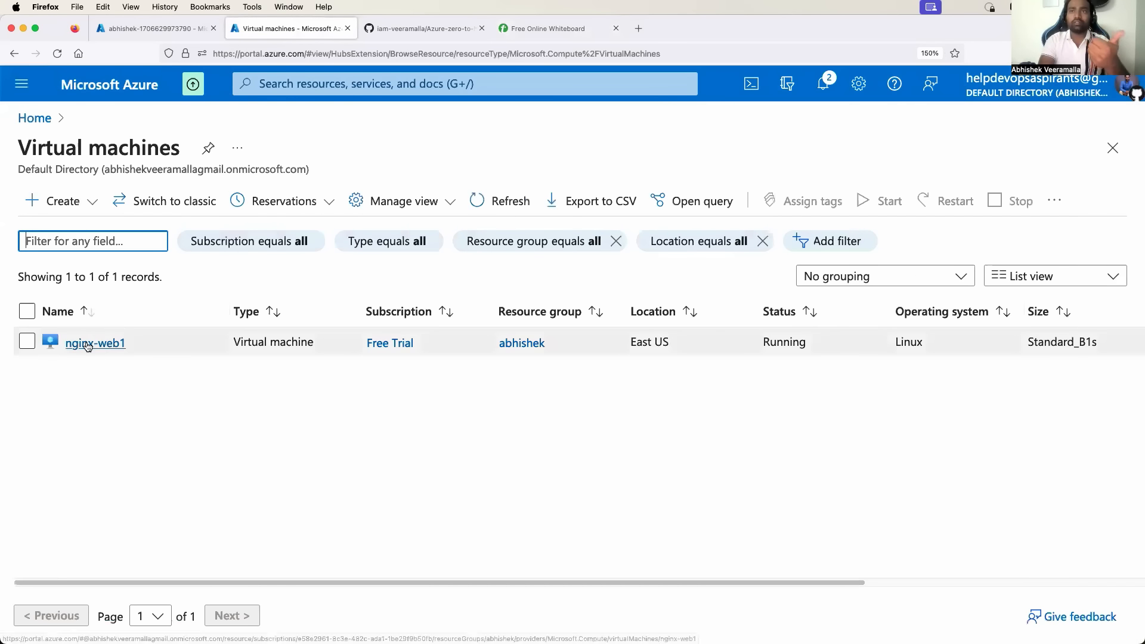
pyautogui.click(85, 342)
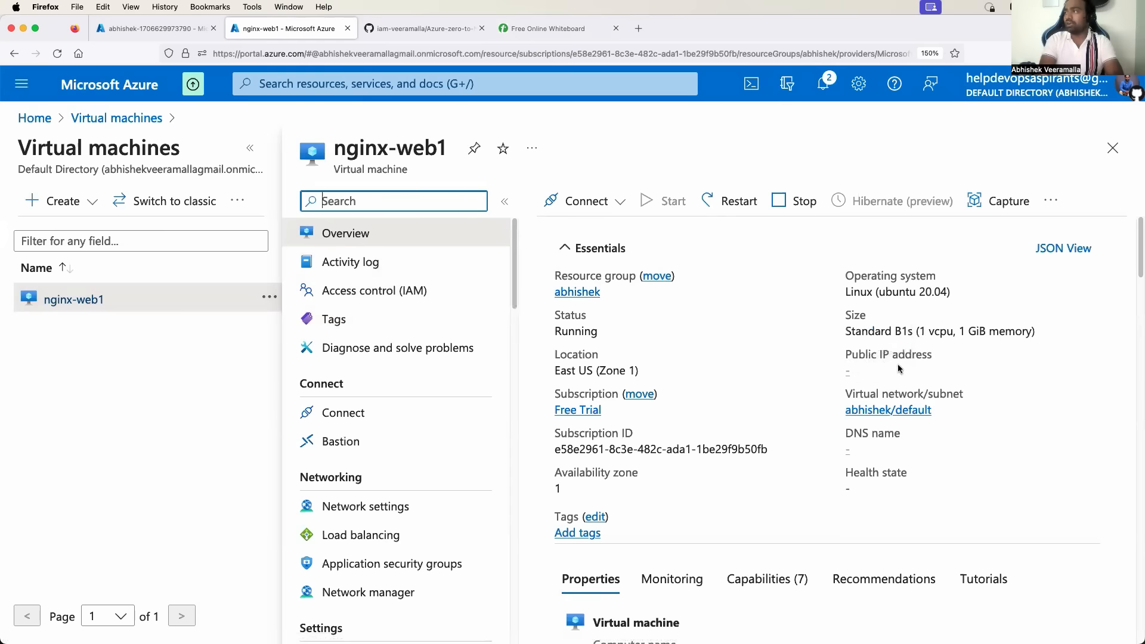
pyautogui.moveTo(934, 357); pyautogui.dragTo(854, 357)
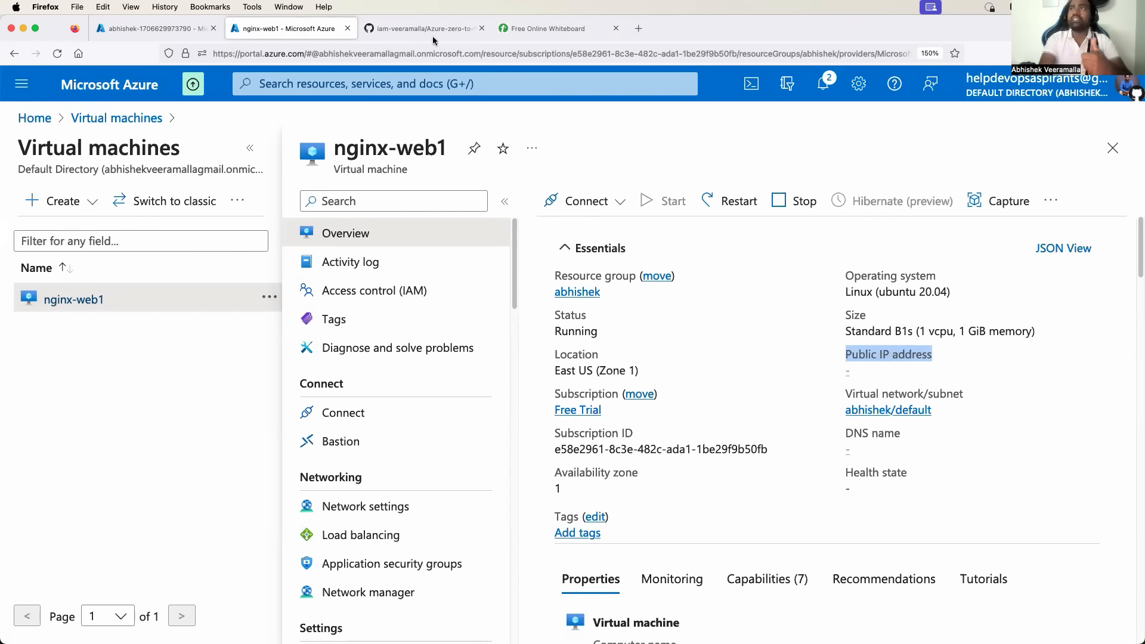
pyautogui.click(537, 28)
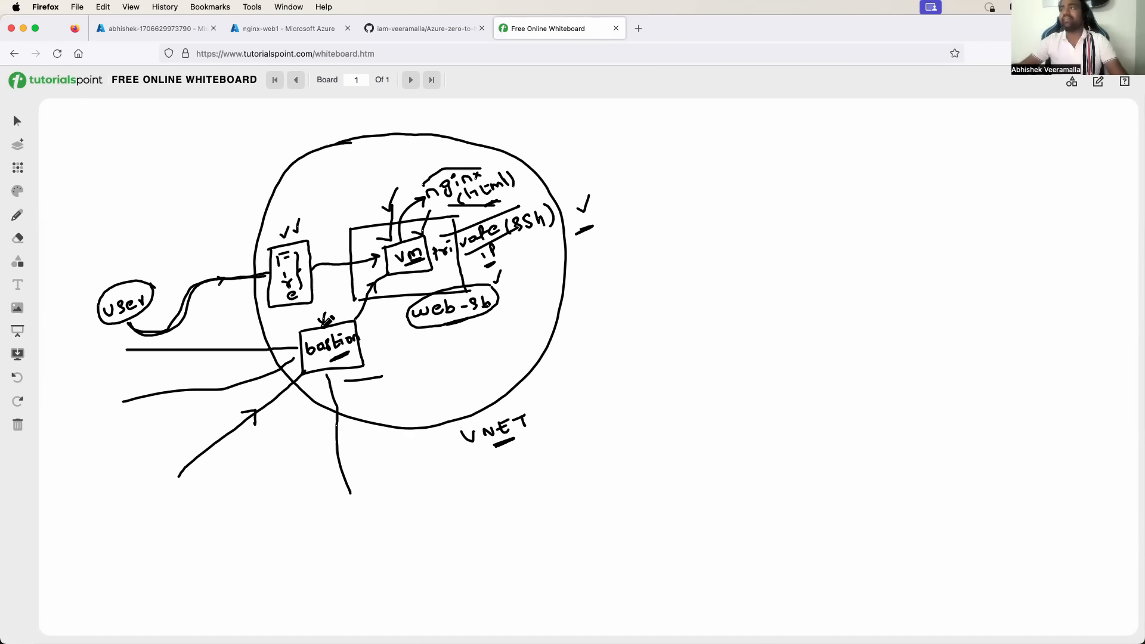
# Sketch a bastion ellipse with an arrow down to an underlined 'service' label.
pyautogui.moveTo(668, 284)
pyautogui.mouseDown()
pyautogui.moveTo(713, 262)
pyautogui.moveTo(737, 271)
pyautogui.moveTo(639, 277)
pyautogui.moveTo(691, 301)
pyautogui.moveTo(742, 262)
pyautogui.mouseUp()
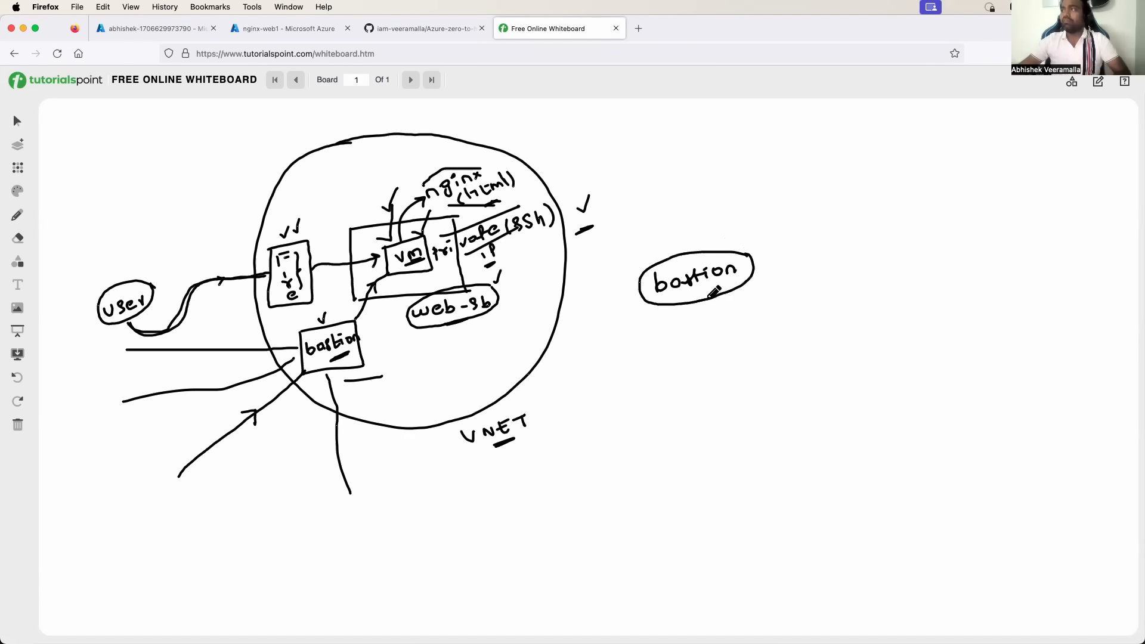
pyautogui.moveTo(709, 301); pyautogui.dragTo(711, 333)
pyautogui.moveTo(706, 325)
pyautogui.mouseDown()
pyautogui.moveTo(719, 351)
pyautogui.moveTo(786, 334)
pyautogui.mouseUp()
pyautogui.moveTo(731, 366); pyautogui.dragTo(765, 358)
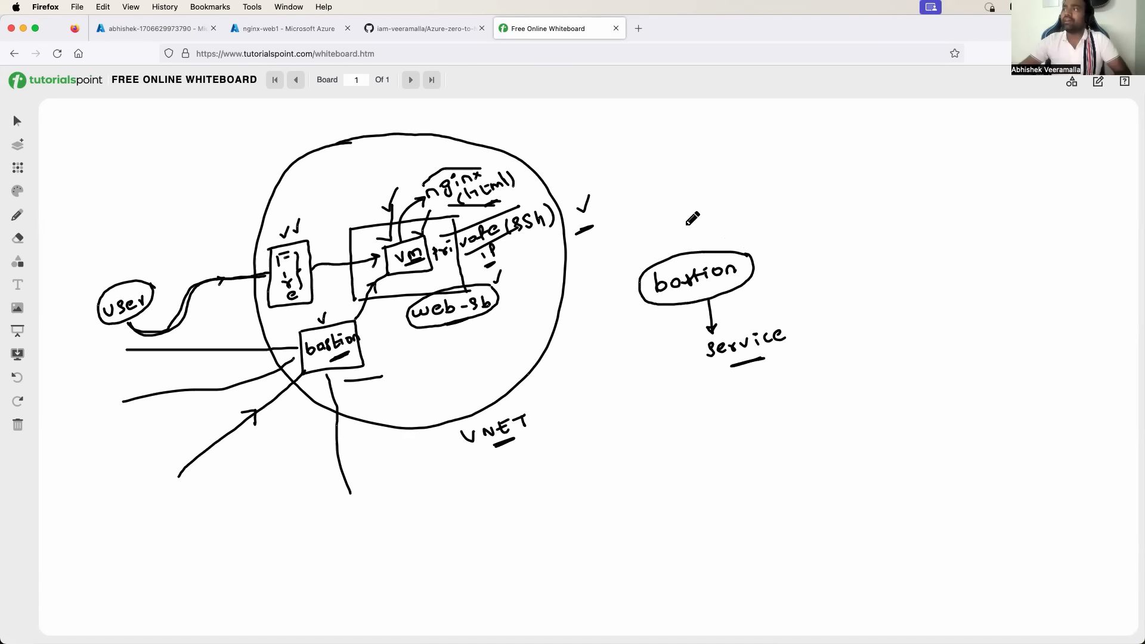
# Add an arrow into bastion, a 'vm' label, a ticked VNET label above, and a rightward arrow.
pyautogui.moveTo(685, 225); pyautogui.dragTo(691, 236)
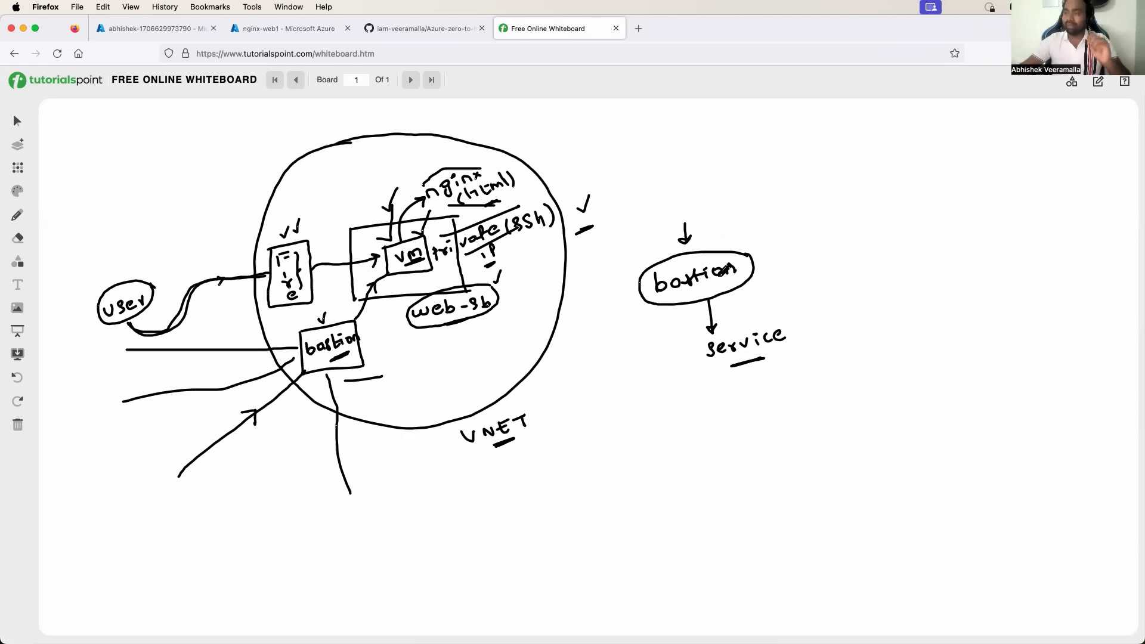
pyautogui.moveTo(699, 285); pyautogui.dragTo(723, 288)
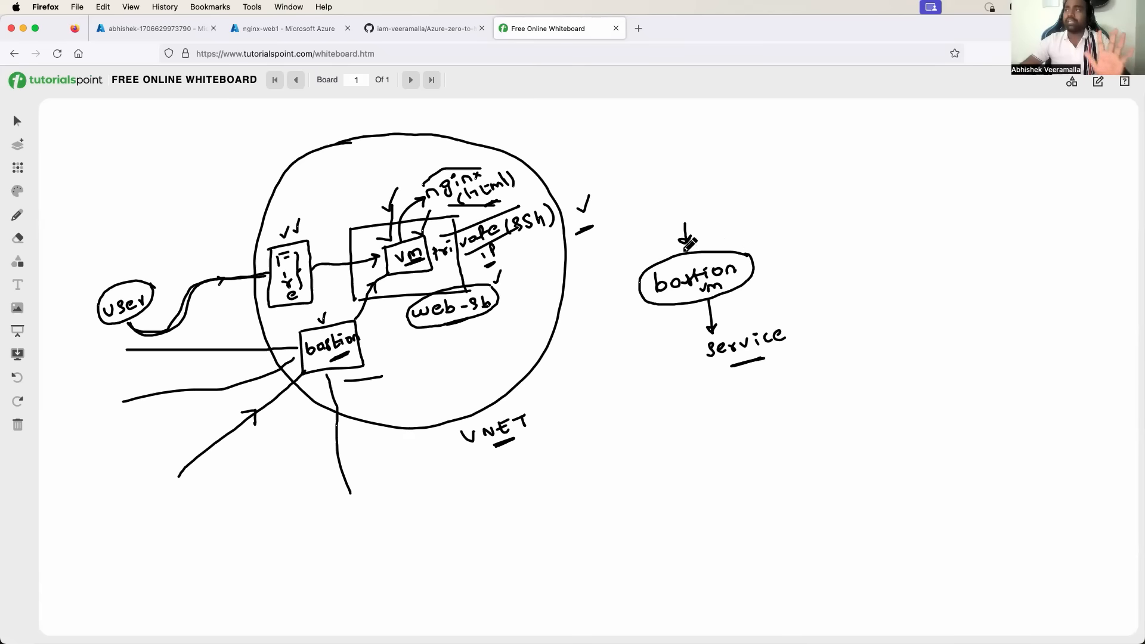
pyautogui.moveTo(622, 149)
pyautogui.mouseDown()
pyautogui.moveTo(672, 143)
pyautogui.moveTo(656, 134)
pyautogui.moveTo(691, 152)
pyautogui.moveTo(713, 136)
pyautogui.mouseUp()
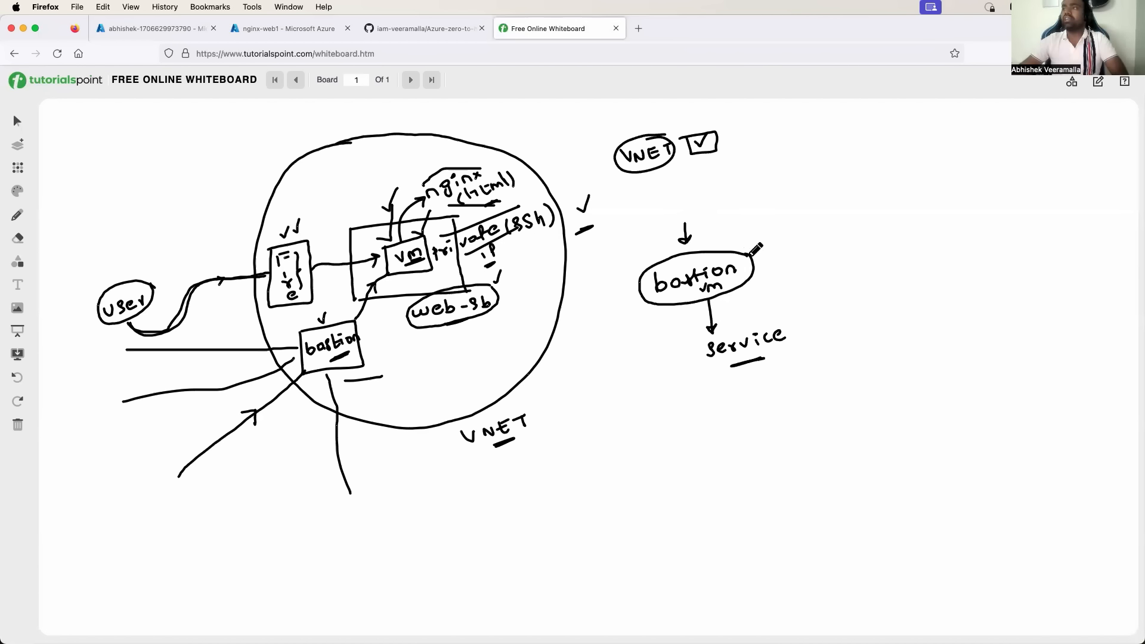
pyautogui.moveTo(760, 261); pyautogui.dragTo(827, 257)
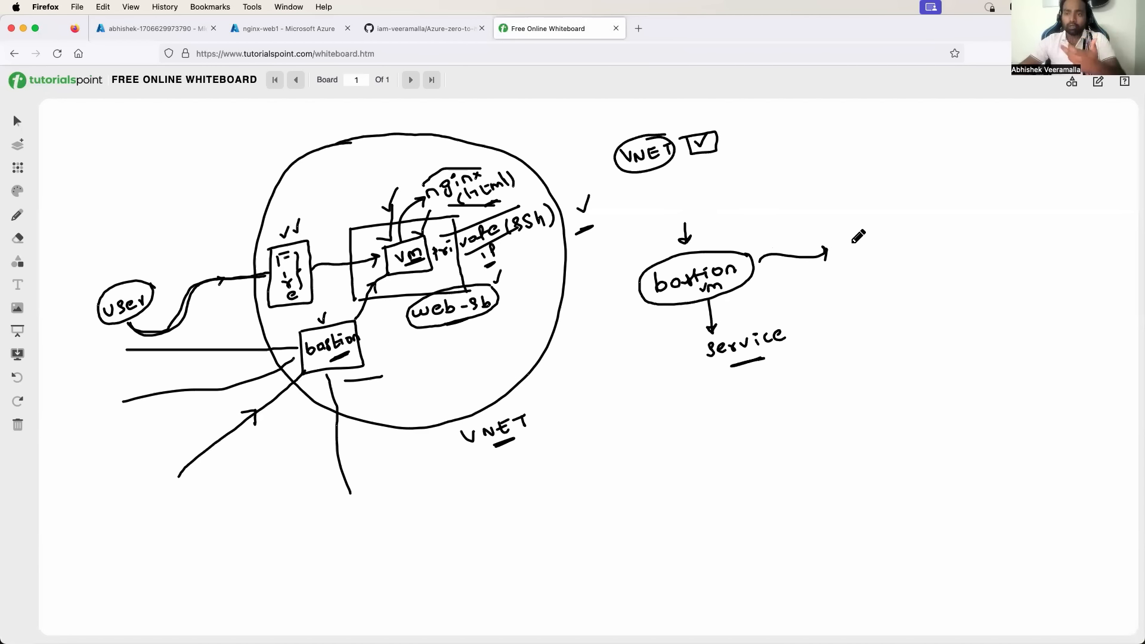
# Draw a user ellipse pointing into bastion and a vm box marked as private IP.
pyautogui.moveTo(591, 338)
pyautogui.mouseDown()
pyautogui.moveTo(601, 346)
pyautogui.moveTo(627, 328)
pyautogui.moveTo(623, 357)
pyautogui.moveTo(625, 302)
pyautogui.moveTo(641, 292)
pyautogui.mouseUp()
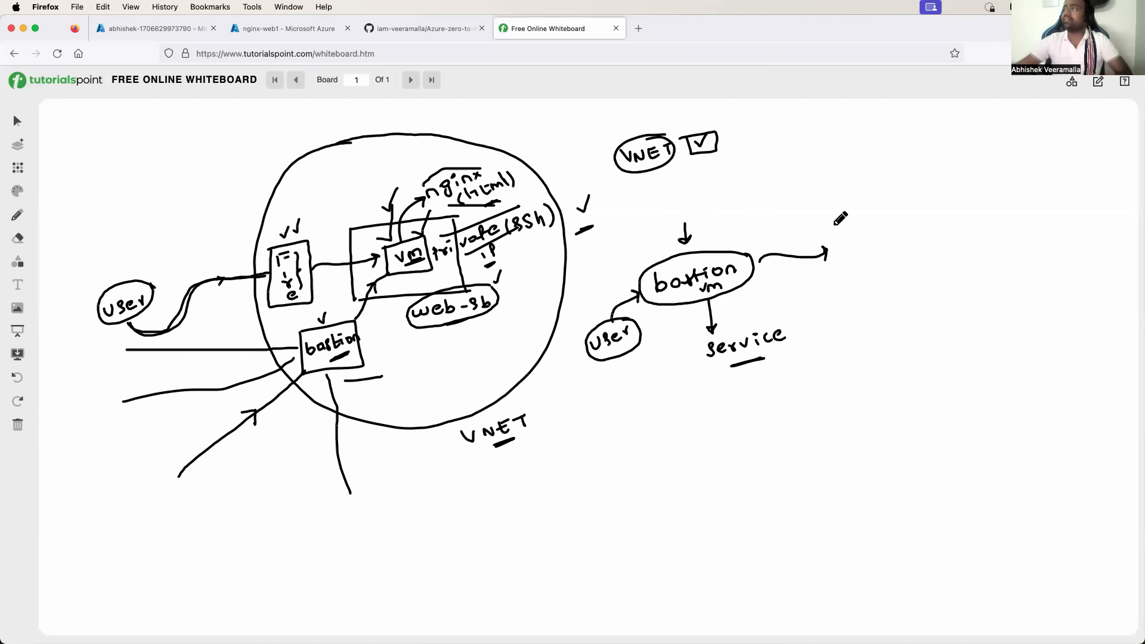
pyautogui.moveTo(837, 228)
pyautogui.mouseDown()
pyautogui.moveTo(841, 274)
pyautogui.moveTo(882, 216)
pyautogui.moveTo(835, 228)
pyautogui.moveTo(875, 241)
pyautogui.moveTo(870, 255)
pyautogui.mouseUp()
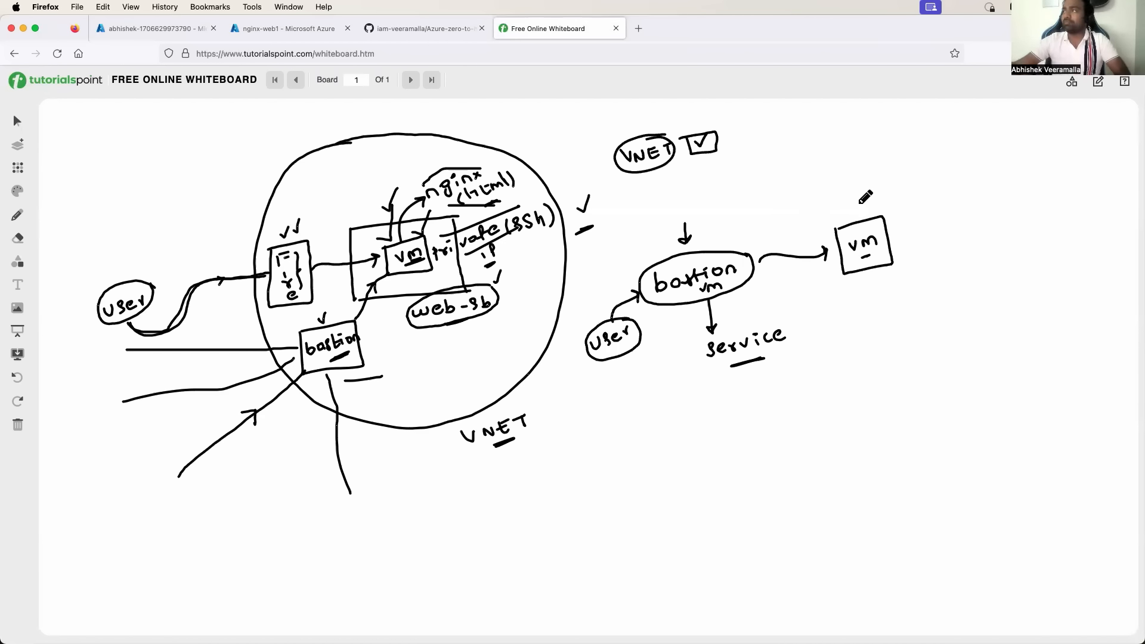
pyautogui.moveTo(861, 205)
pyautogui.mouseDown()
pyautogui.moveTo(926, 190)
pyautogui.moveTo(910, 233)
pyautogui.mouseUp()
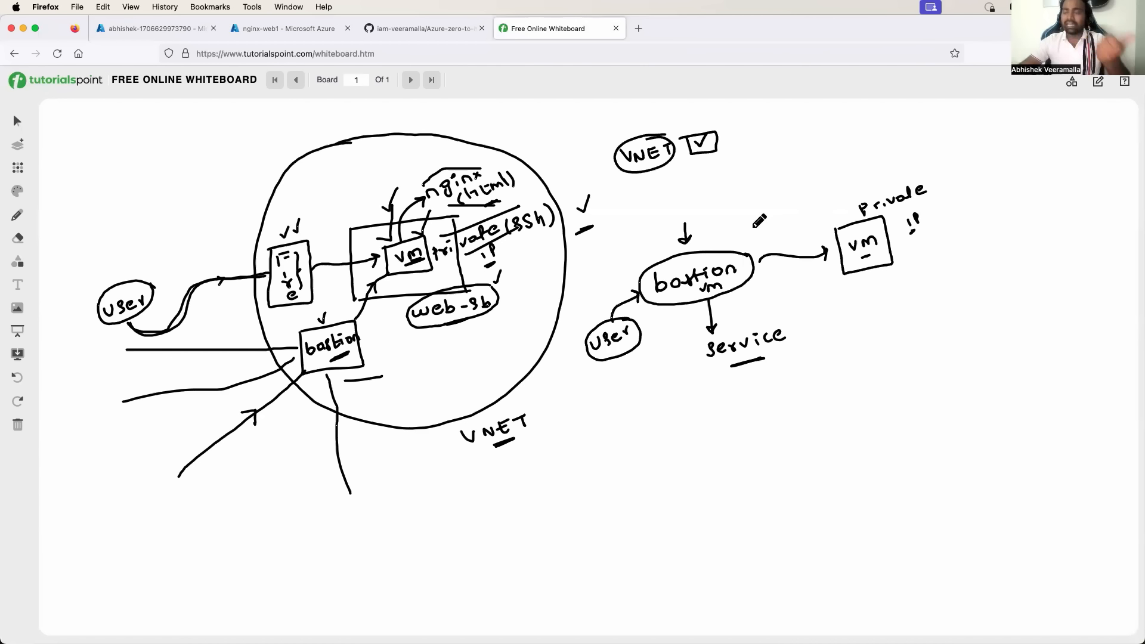
# Add a second arrow into bastion labelled IAM, circled and pointing to audit and security labels.
pyautogui.moveTo(713, 215); pyautogui.dragTo(718, 244)
pyautogui.moveTo(711, 234); pyautogui.dragTo(724, 234)
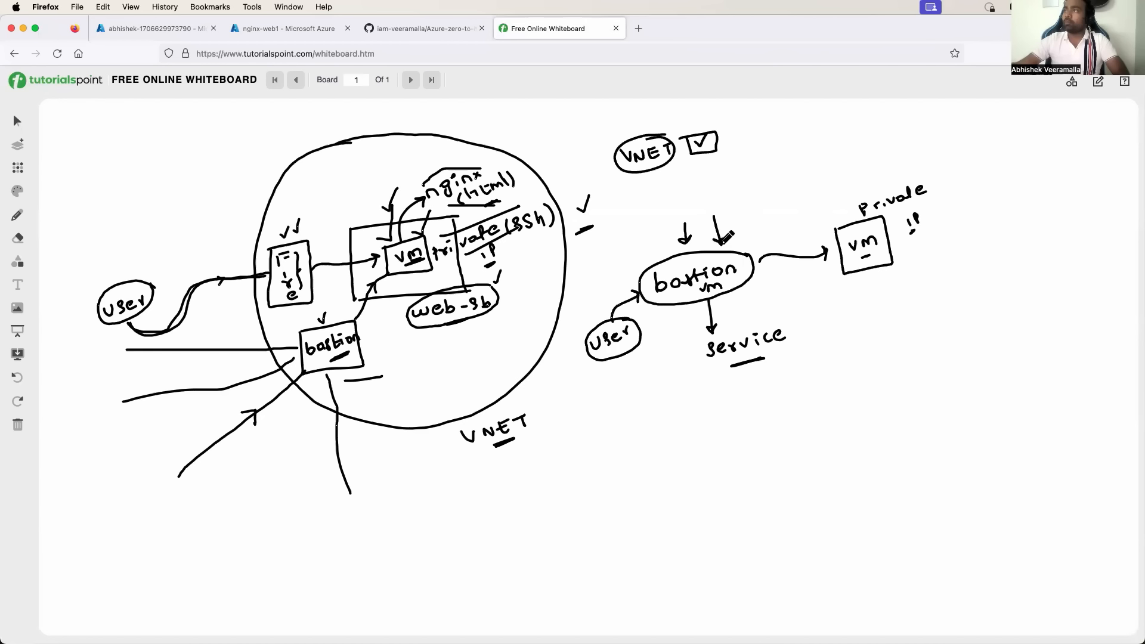
pyautogui.moveTo(708, 192)
pyautogui.mouseDown()
pyautogui.moveTo(720, 189)
pyautogui.moveTo(717, 203)
pyautogui.moveTo(751, 189)
pyautogui.moveTo(725, 204)
pyautogui.mouseUp()
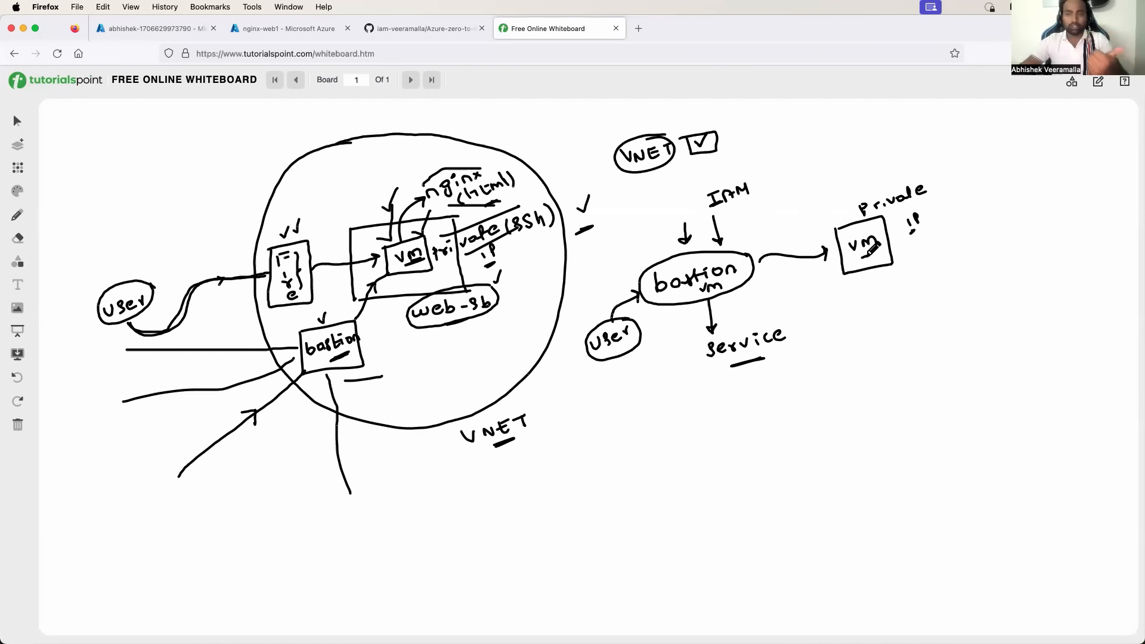
pyautogui.moveTo(756, 172)
pyautogui.mouseDown()
pyautogui.moveTo(708, 179)
pyautogui.moveTo(760, 188)
pyautogui.moveTo(757, 173)
pyautogui.mouseUp()
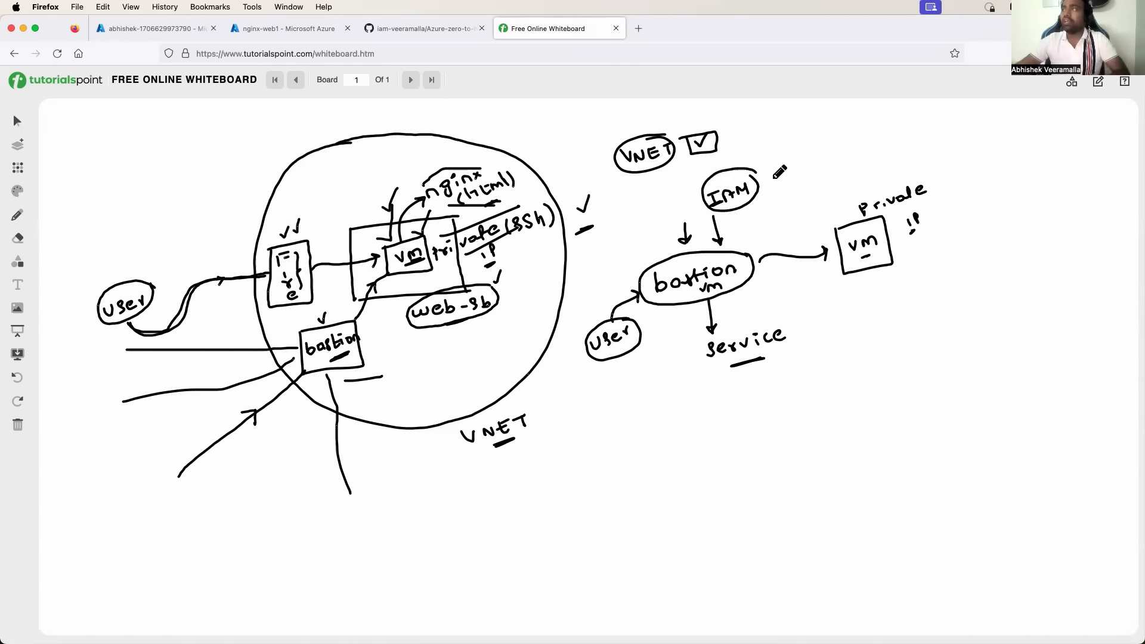
pyautogui.moveTo(767, 177); pyautogui.dragTo(861, 128)
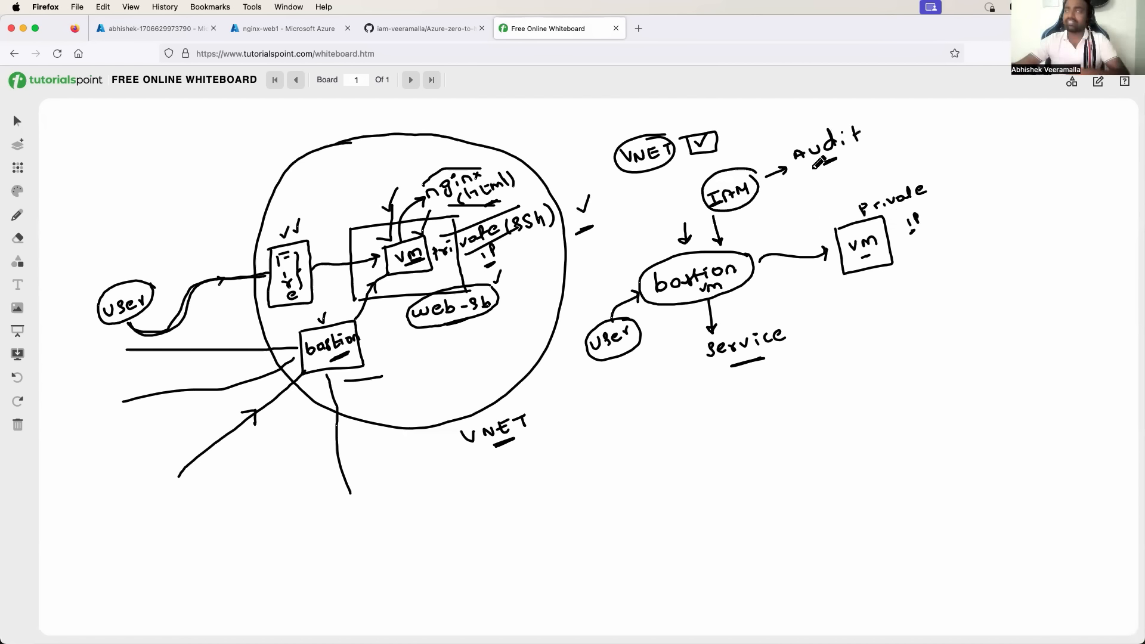
pyautogui.moveTo(813, 169)
pyautogui.mouseDown()
pyautogui.moveTo(805, 182)
pyautogui.moveTo(876, 152)
pyautogui.moveTo(844, 184)
pyautogui.mouseUp()
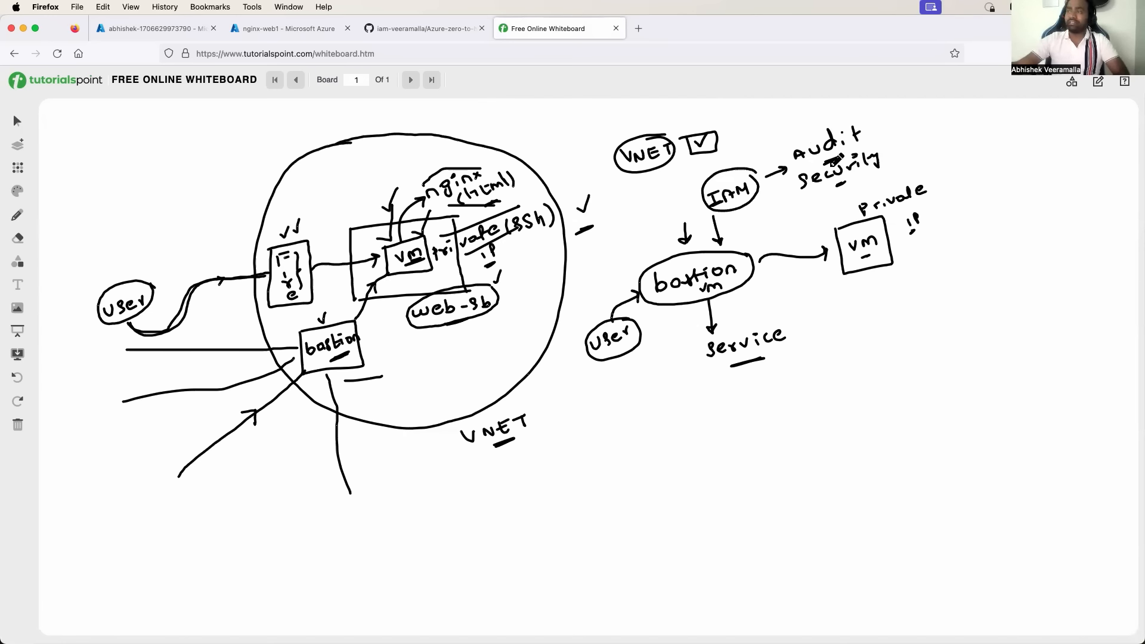
# Extend the check mark, brace audit and security together, and re-underline the private vm box.
pyautogui.moveTo(576, 201); pyautogui.dragTo(592, 194)
pyautogui.moveTo(879, 122); pyautogui.dragTo(885, 154)
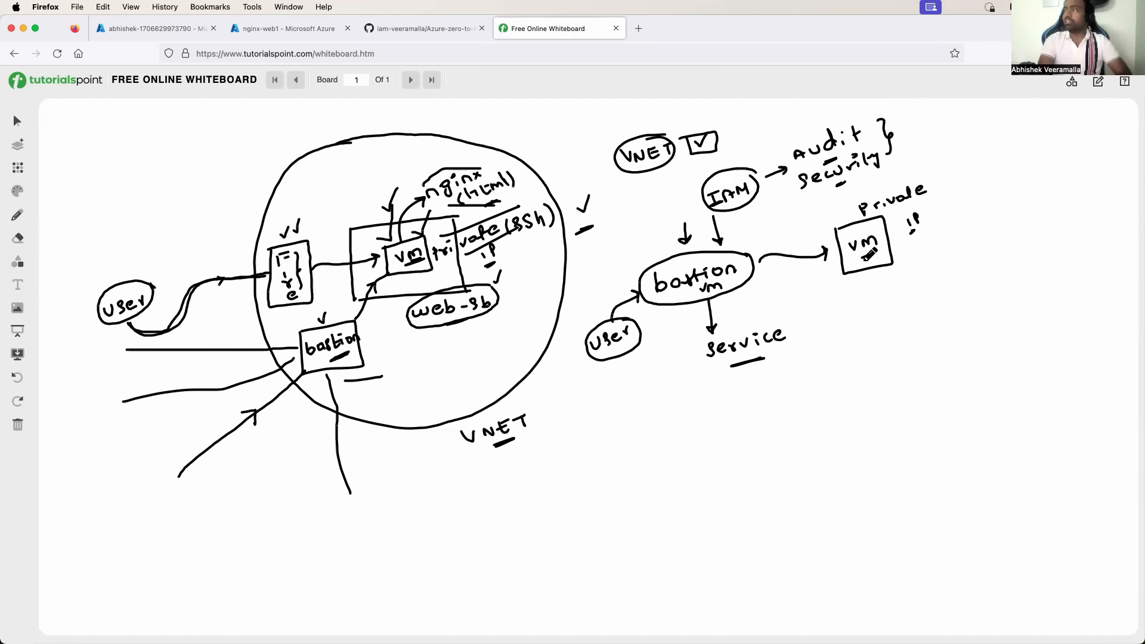
pyautogui.moveTo(860, 257)
pyautogui.mouseDown()
pyautogui.moveTo(874, 257)
pyautogui.moveTo(861, 260)
pyautogui.mouseUp()
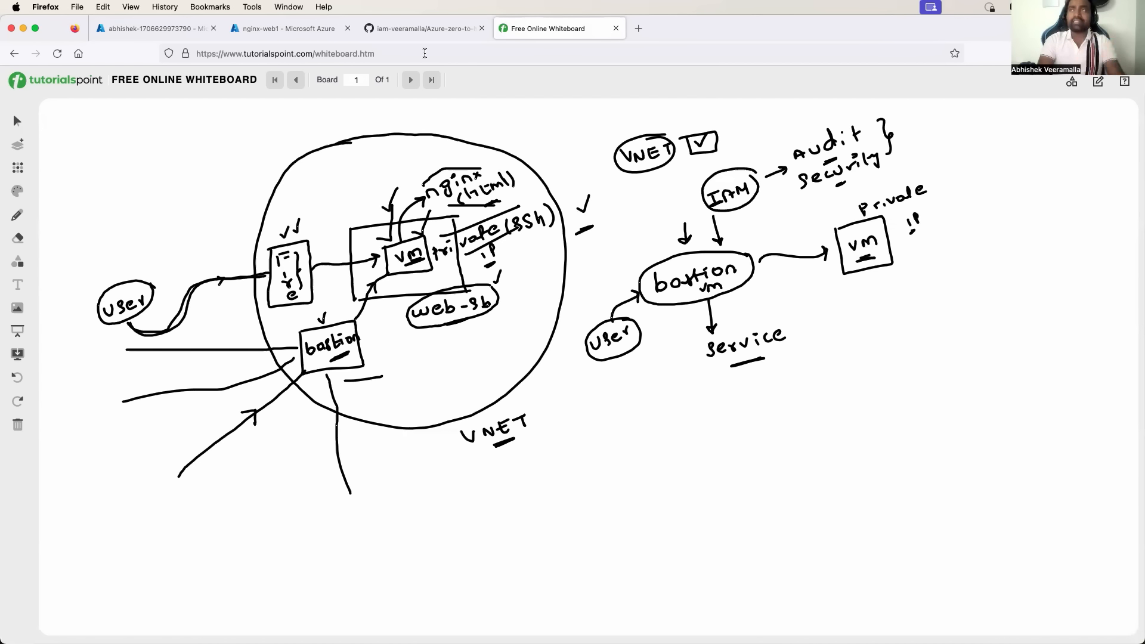
# Return to the nginx-web1 VM page and open its Bastion connection settings.
pyautogui.click(274, 29)
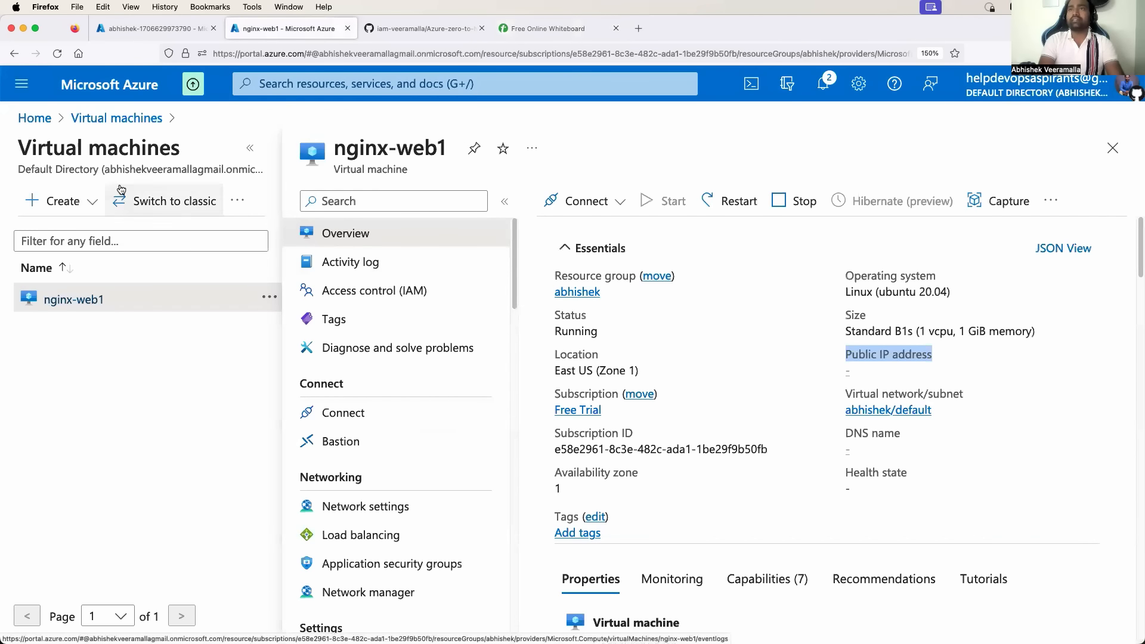
pyautogui.scroll(-2, 307, 328)
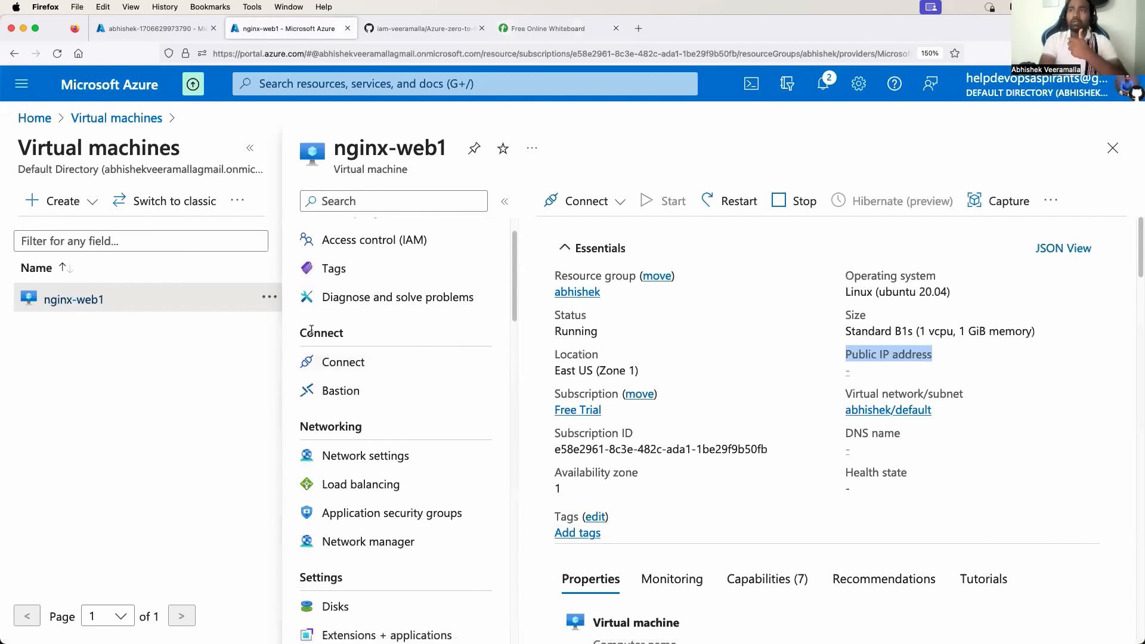
pyautogui.moveTo(311, 331); pyautogui.dragTo(339, 331)
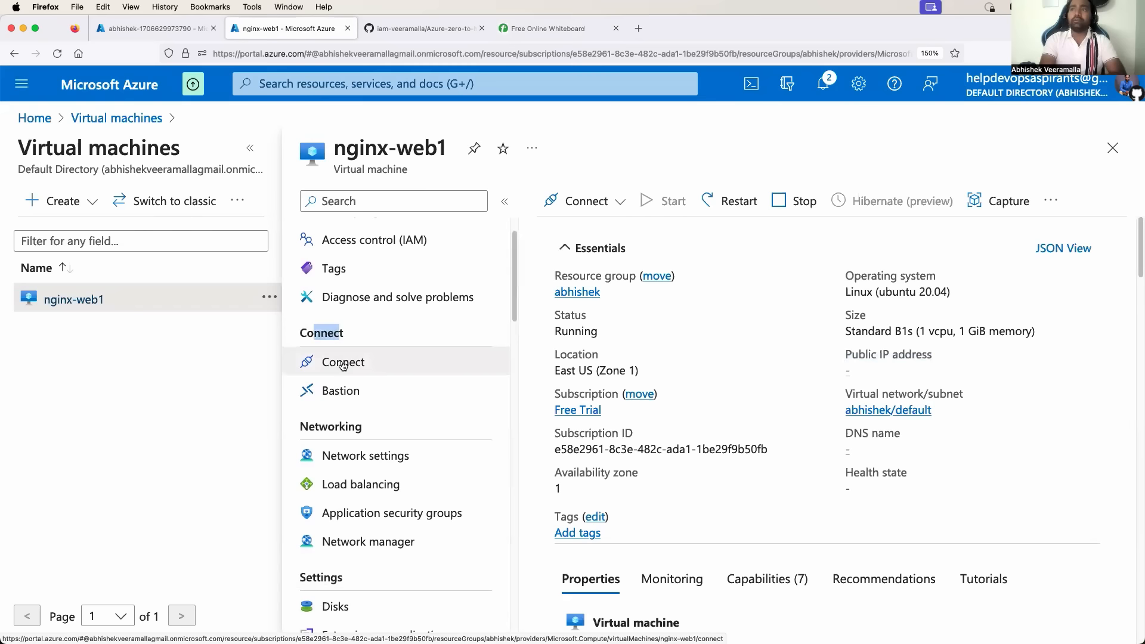
pyautogui.click(351, 391)
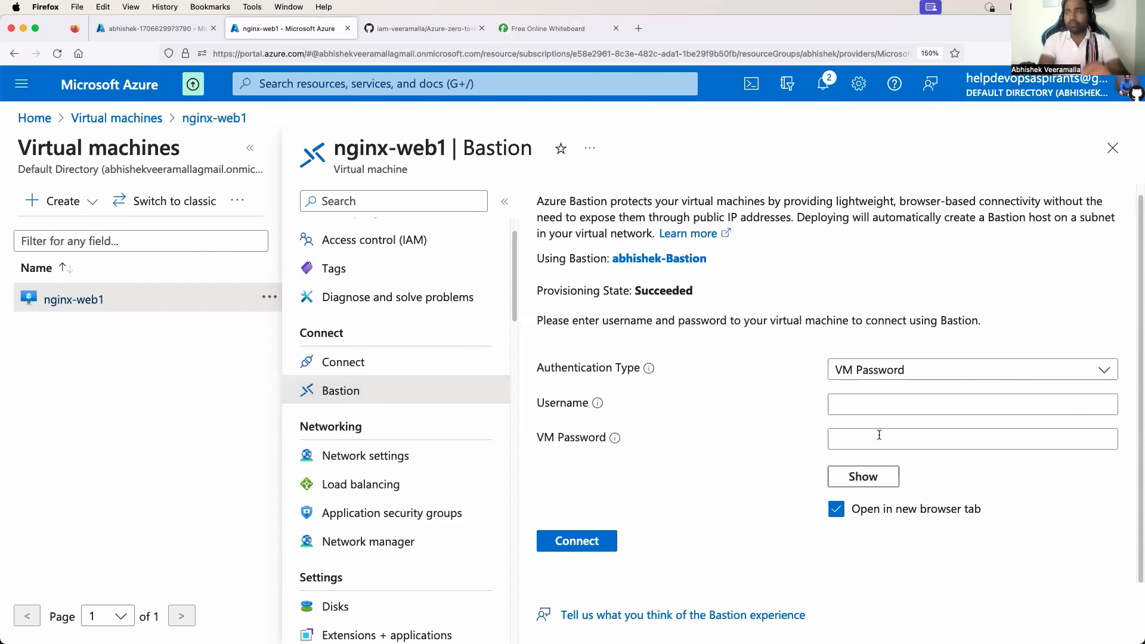
# Connect through Bastion as azureuser with SSH private key file nginx-web1_key.pem in a new tab.
pyautogui.click(857, 405)
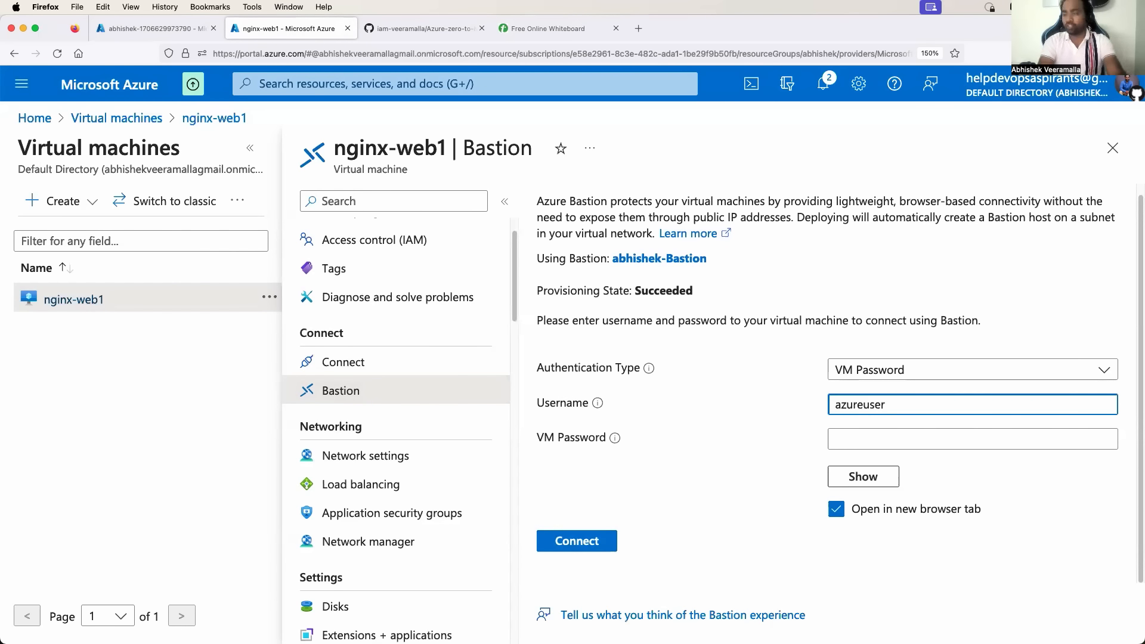
pyautogui.click(859, 435)
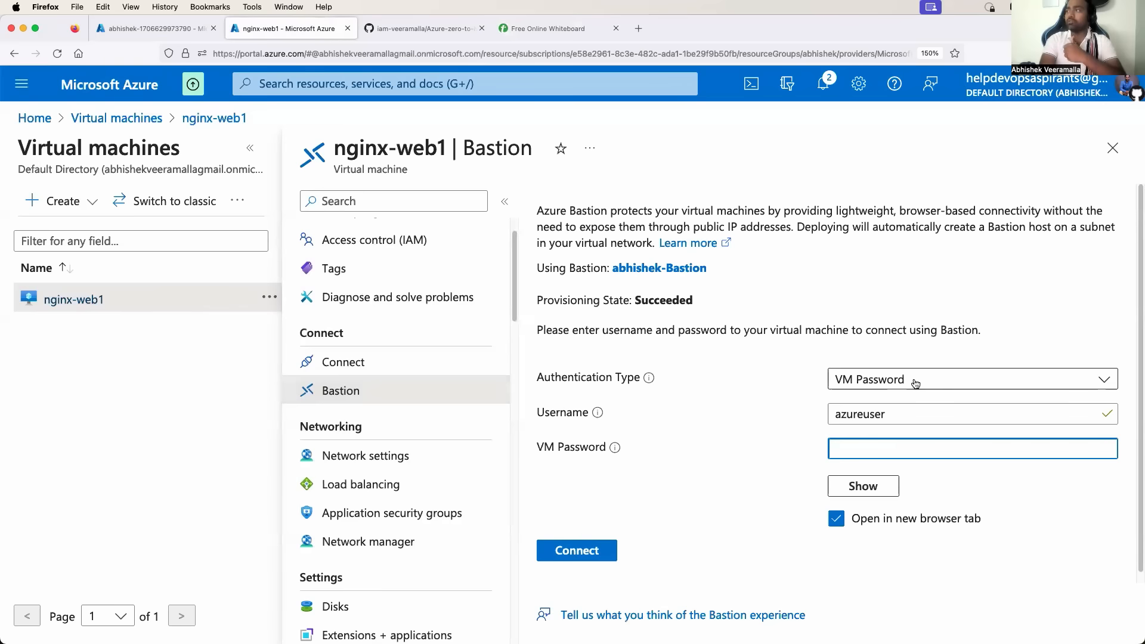
pyautogui.click(916, 384)
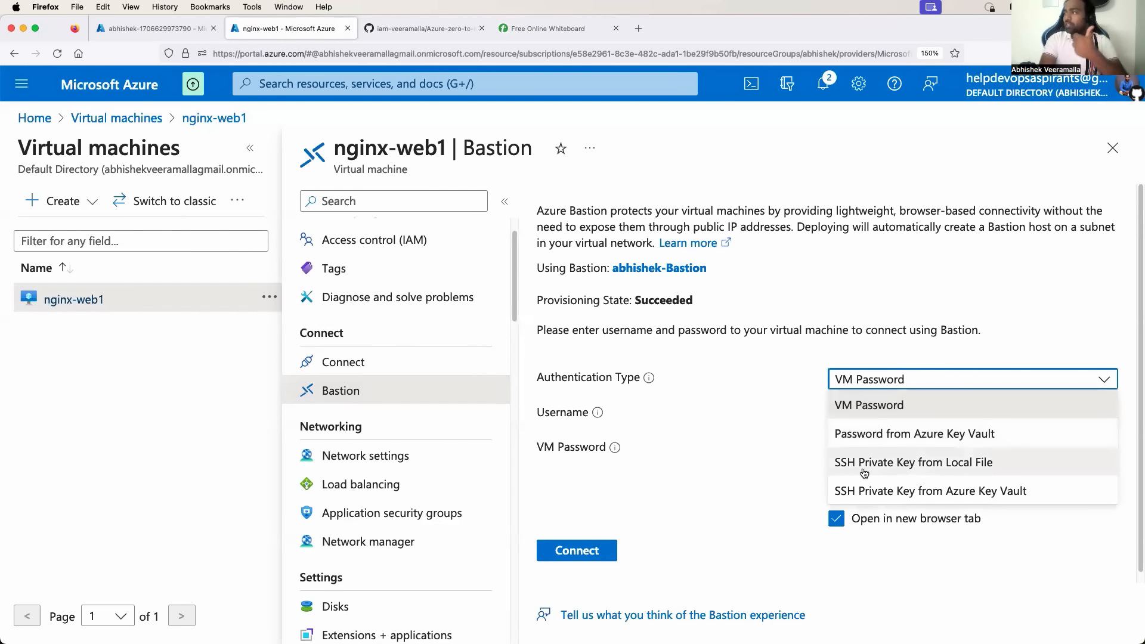
pyautogui.click(913, 463)
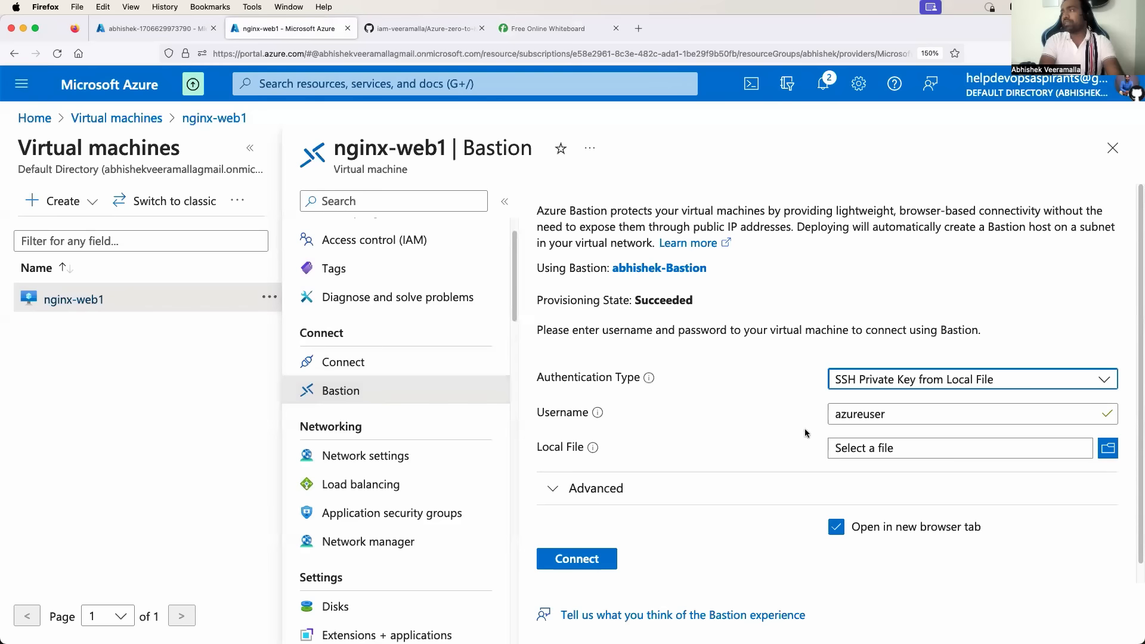
pyautogui.click(891, 447)
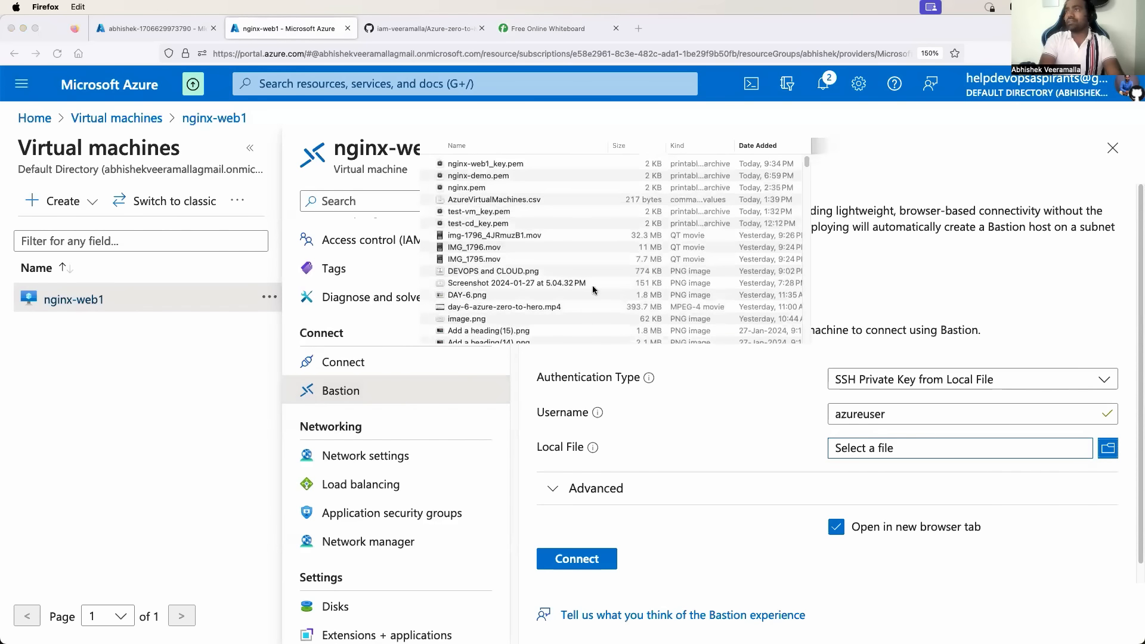
pyautogui.click(502, 163)
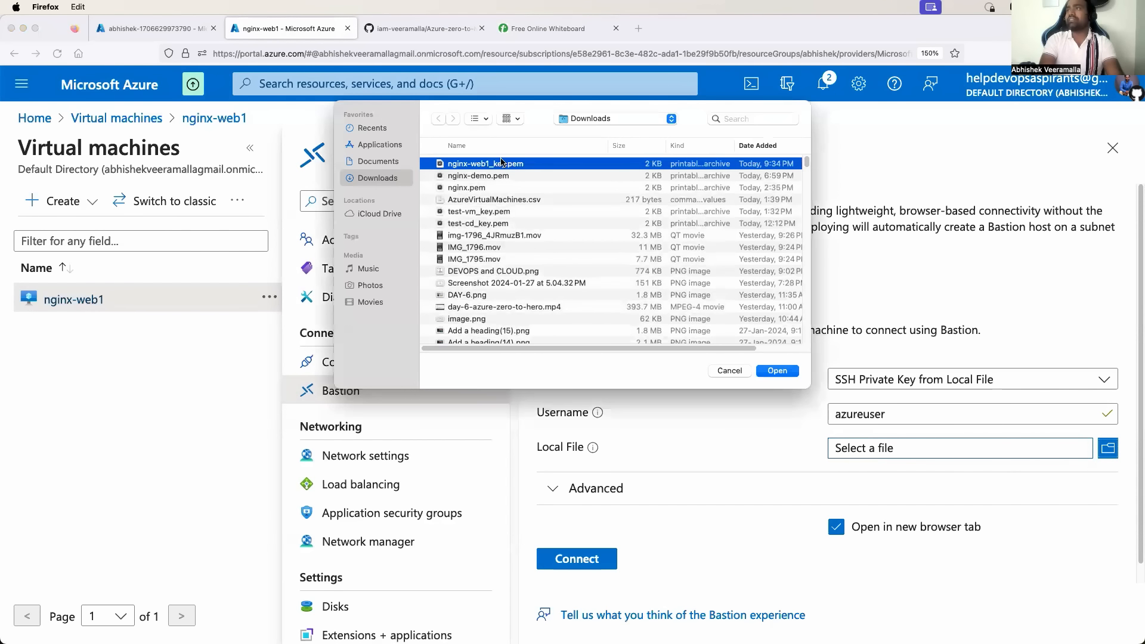
pyautogui.click(778, 371)
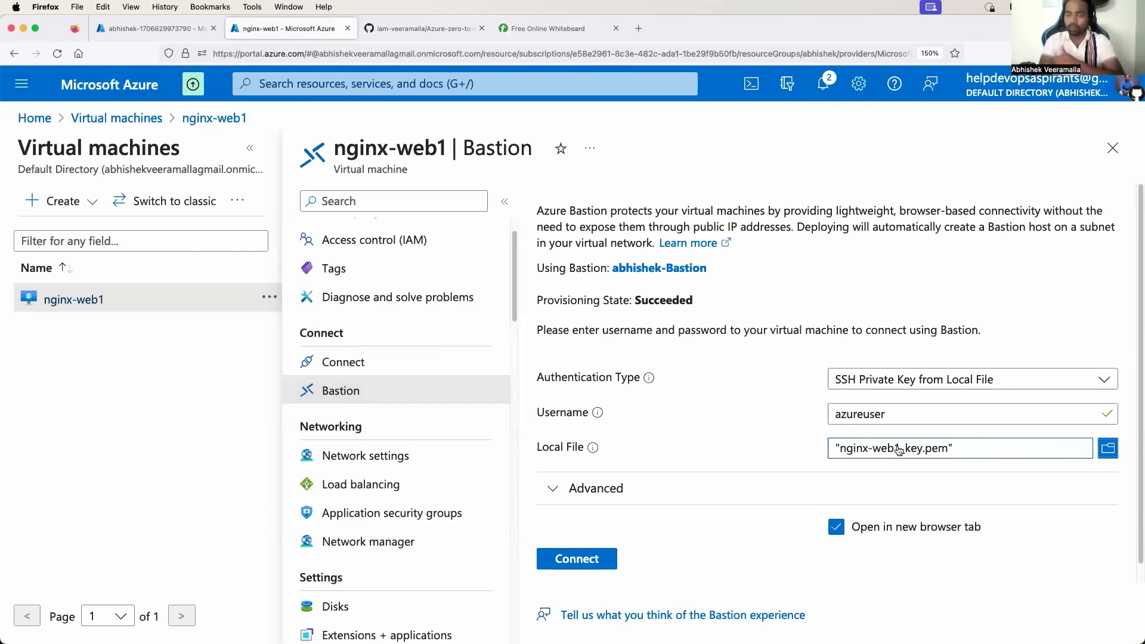
pyautogui.scroll(-1, 735, 466)
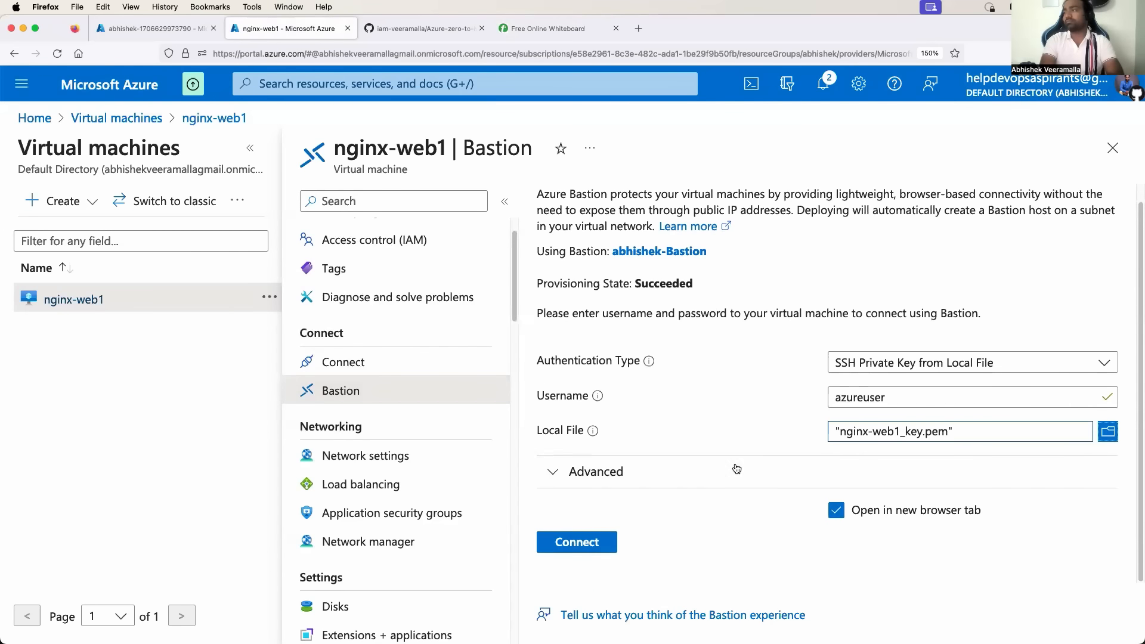
pyautogui.click(607, 547)
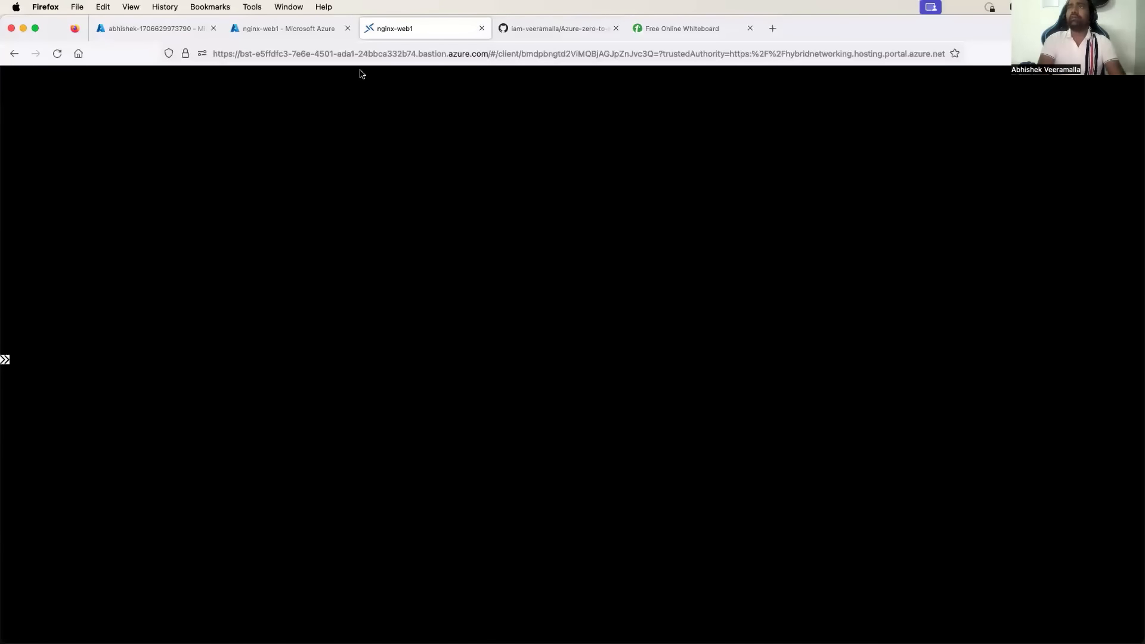
# Search 'bastion' and open the Bastions service list in a new tab.
pyautogui.click(293, 30)
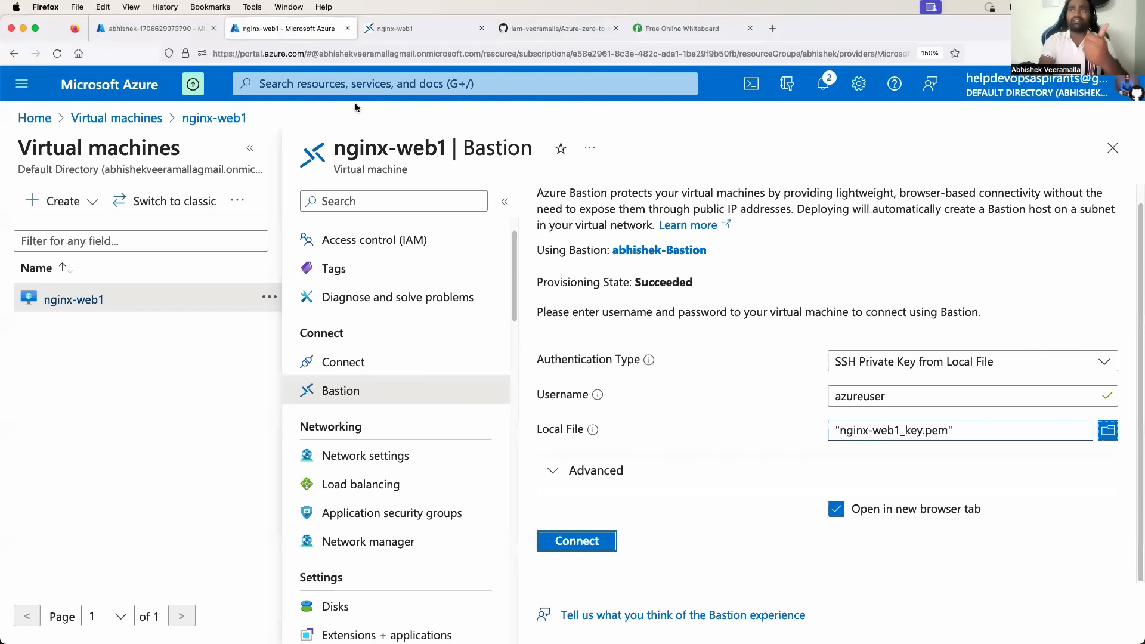
pyautogui.click(337, 83)
pyautogui.write('bastion')
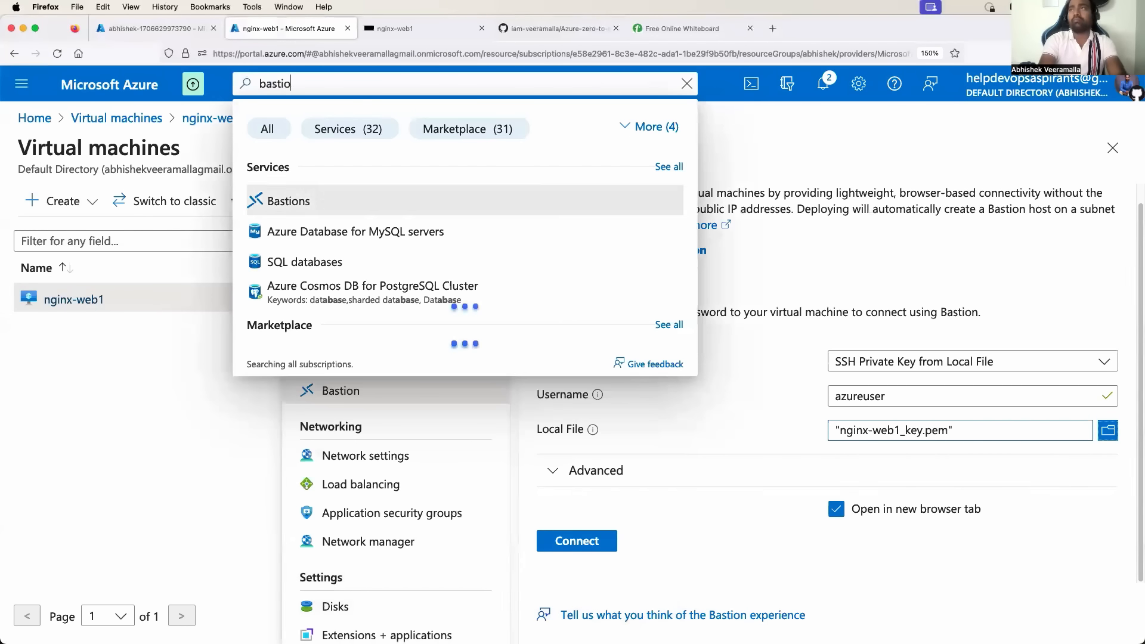
pyautogui.rightClick(292, 206)
pyautogui.click(319, 209)
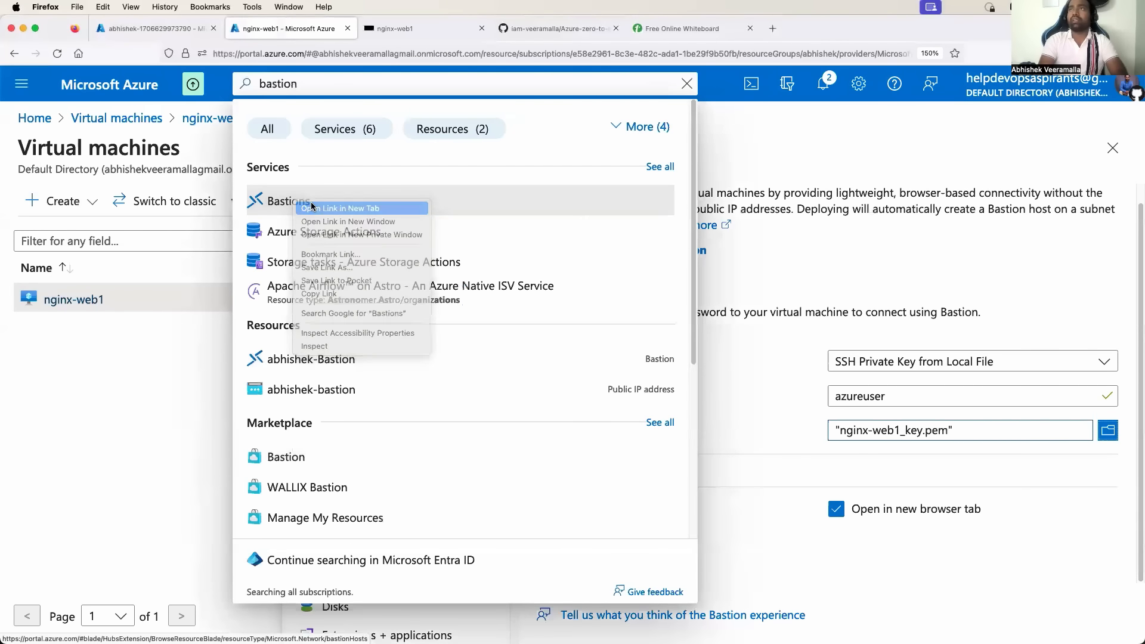
pyautogui.click(392, 28)
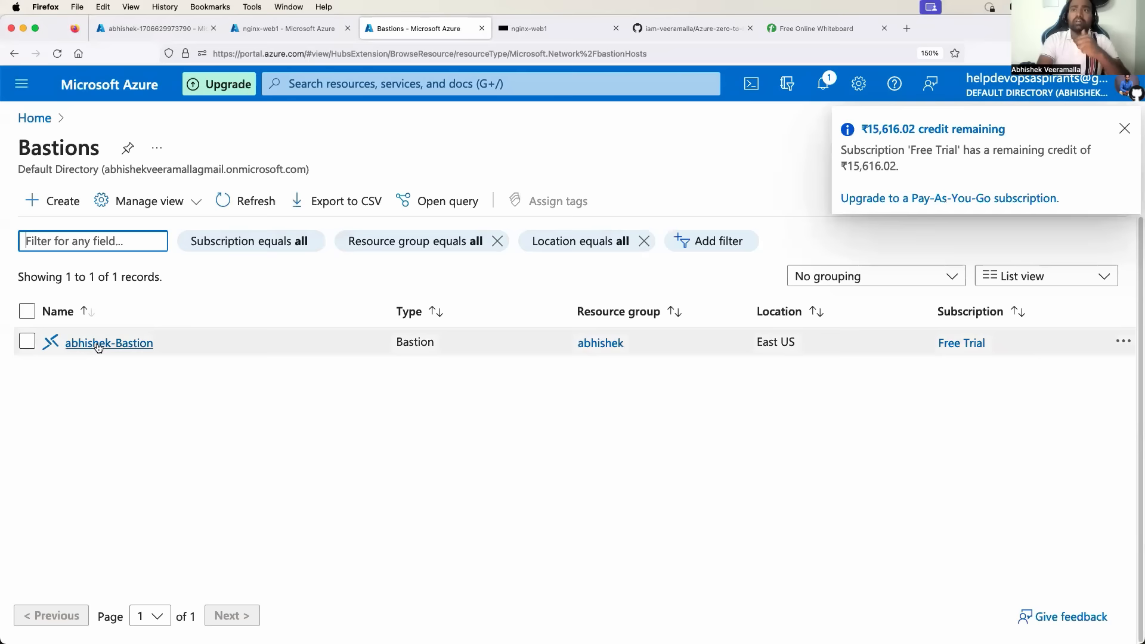
# Open the Bastion host's Access control (IAM) and review its role assignments.
pyautogui.click(104, 343)
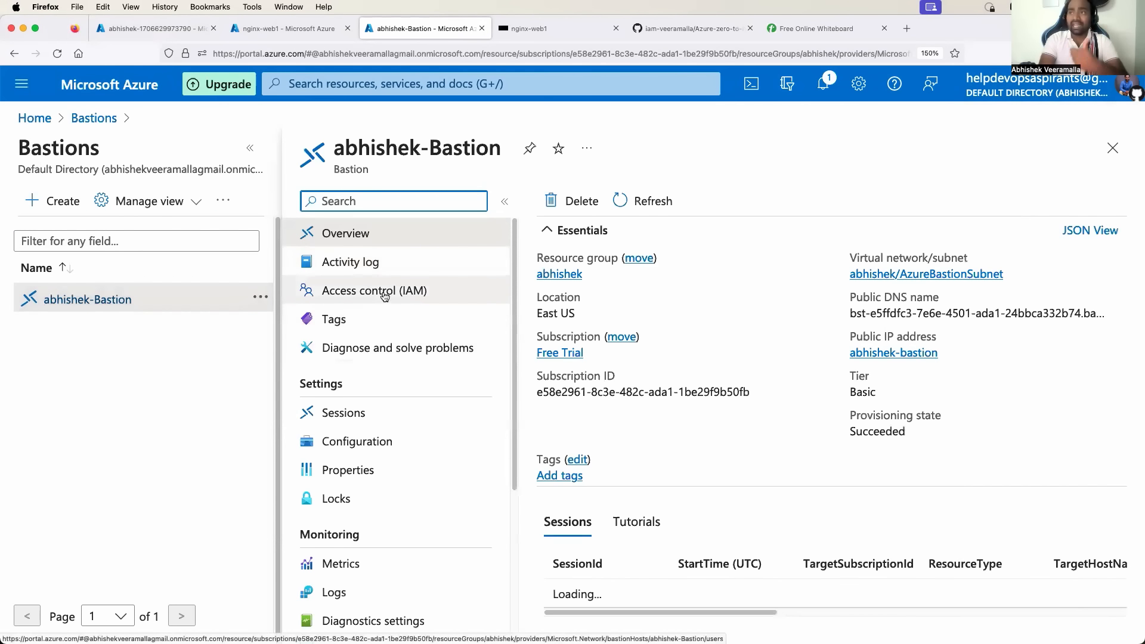
pyautogui.click(385, 292)
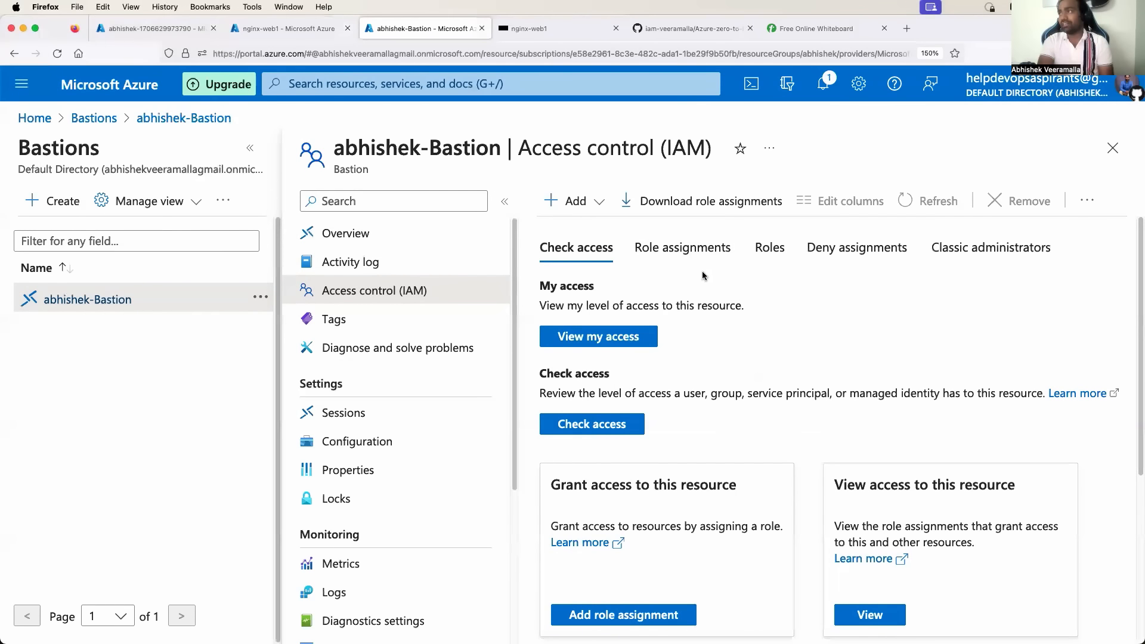
pyautogui.click(662, 262)
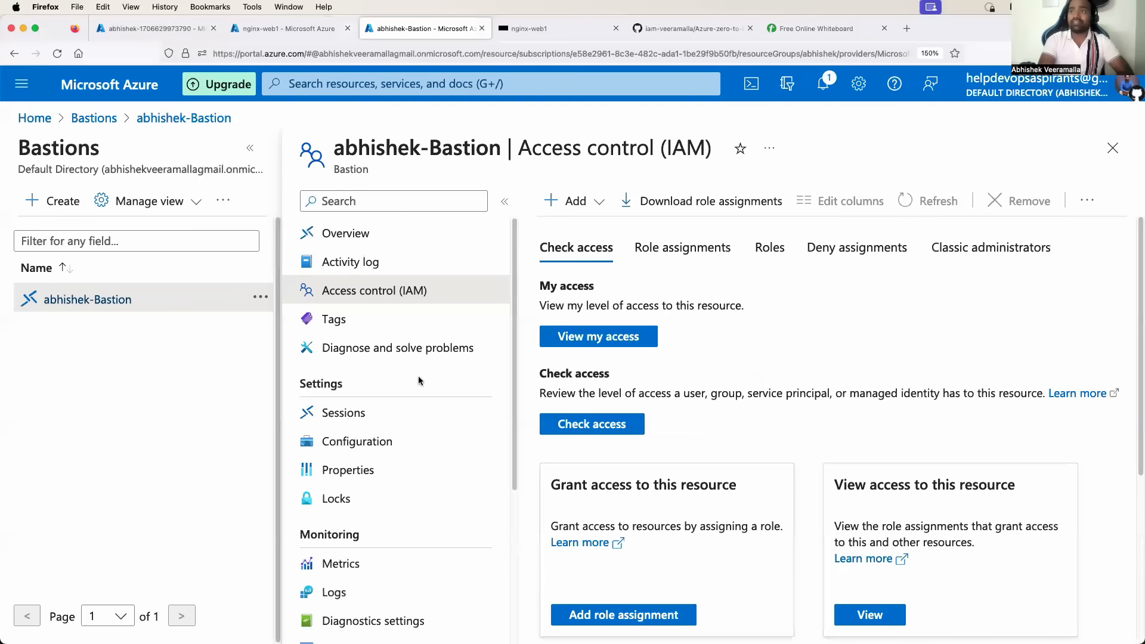
pyautogui.scroll(-1, 419, 381)
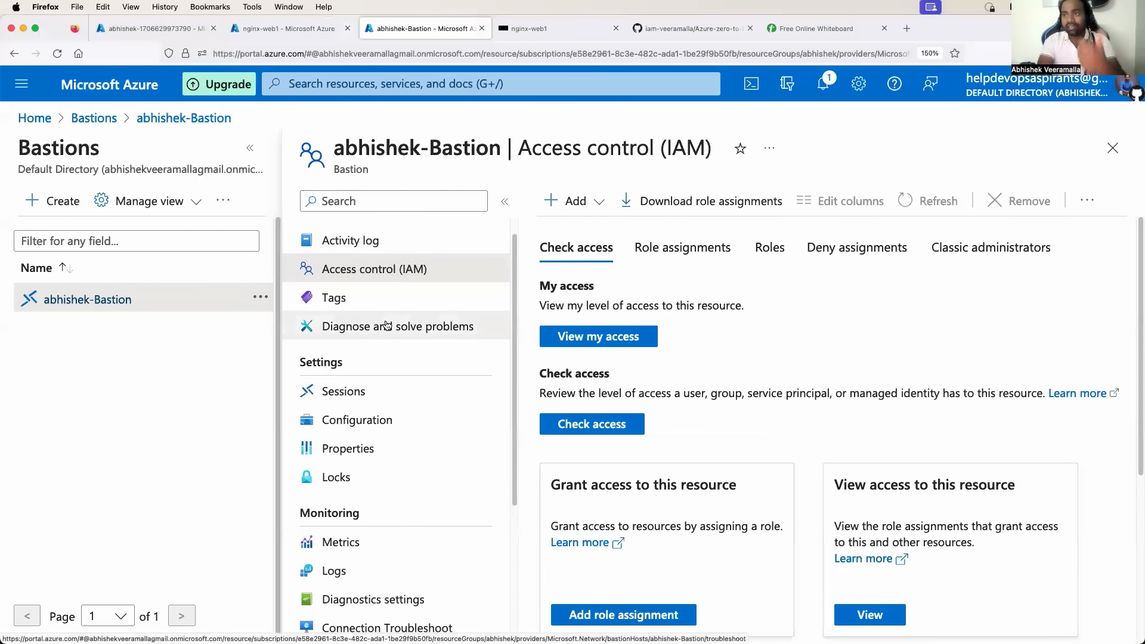
pyautogui.scroll(-2, 428, 405)
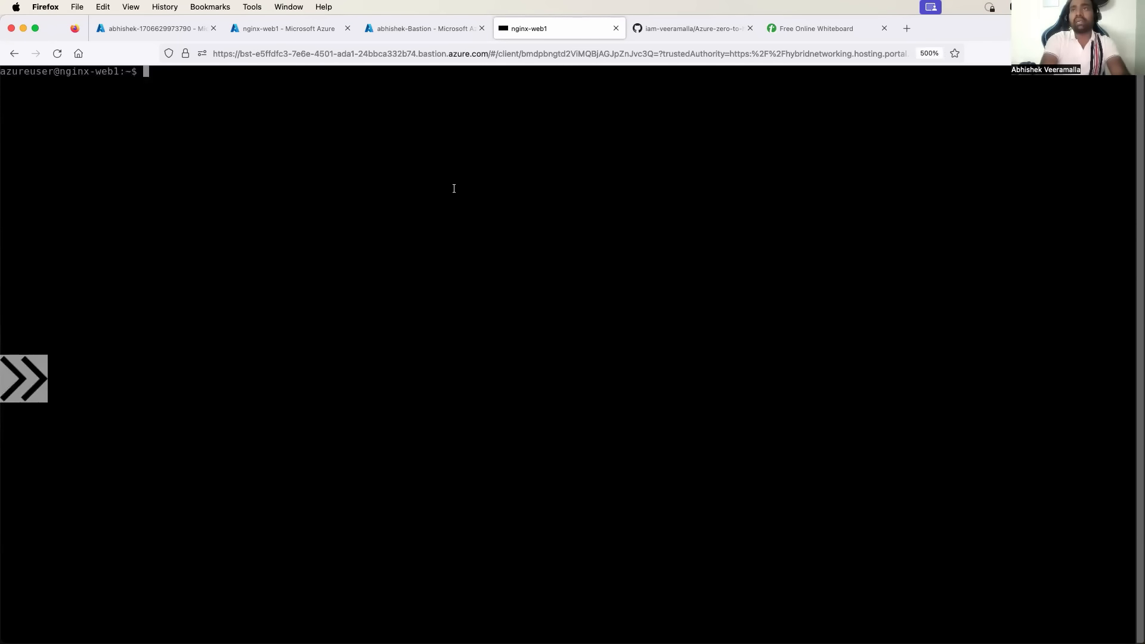
# Run `sudo su -` in the nginx-web1 Bastion terminal to get a root shell.
pyautogui.write('sudo su ')
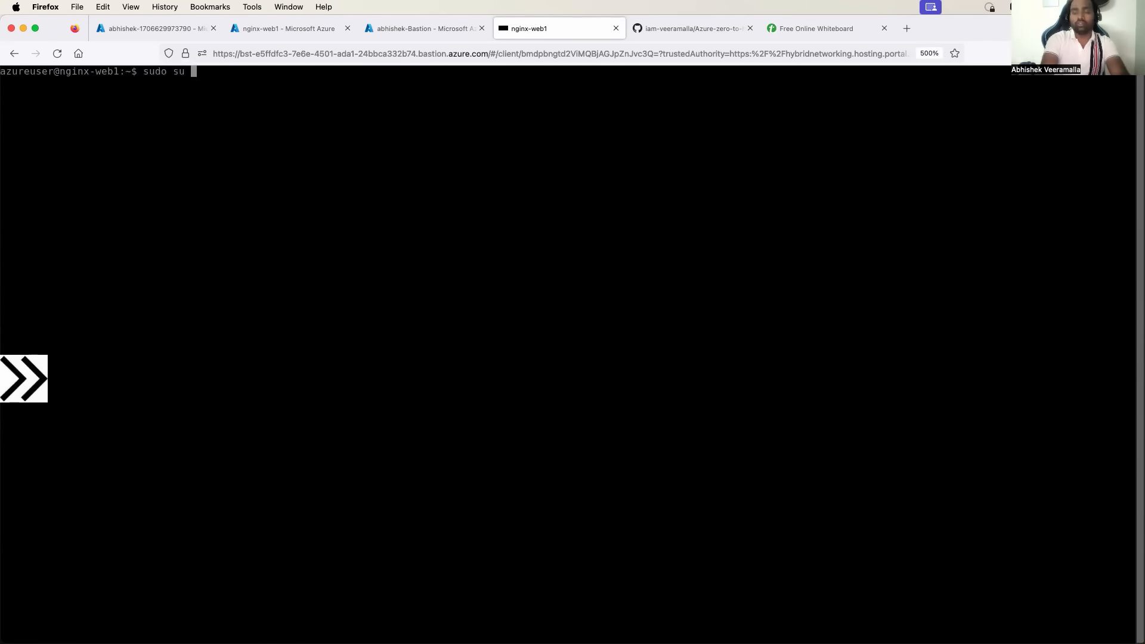
pyautogui.write('-')
pyautogui.press('Return')
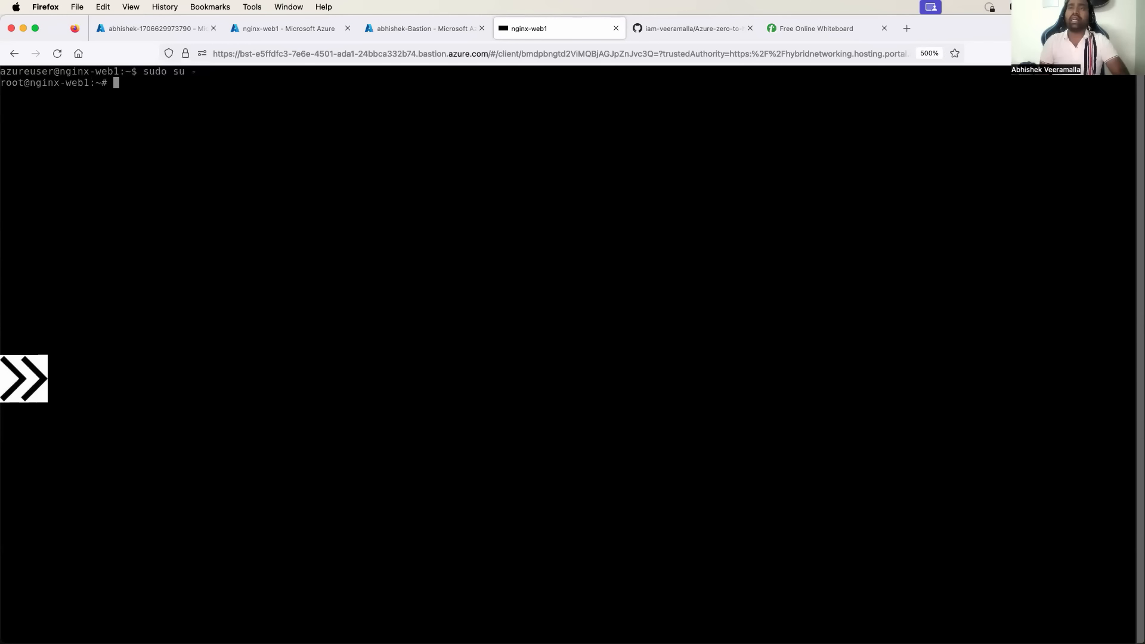
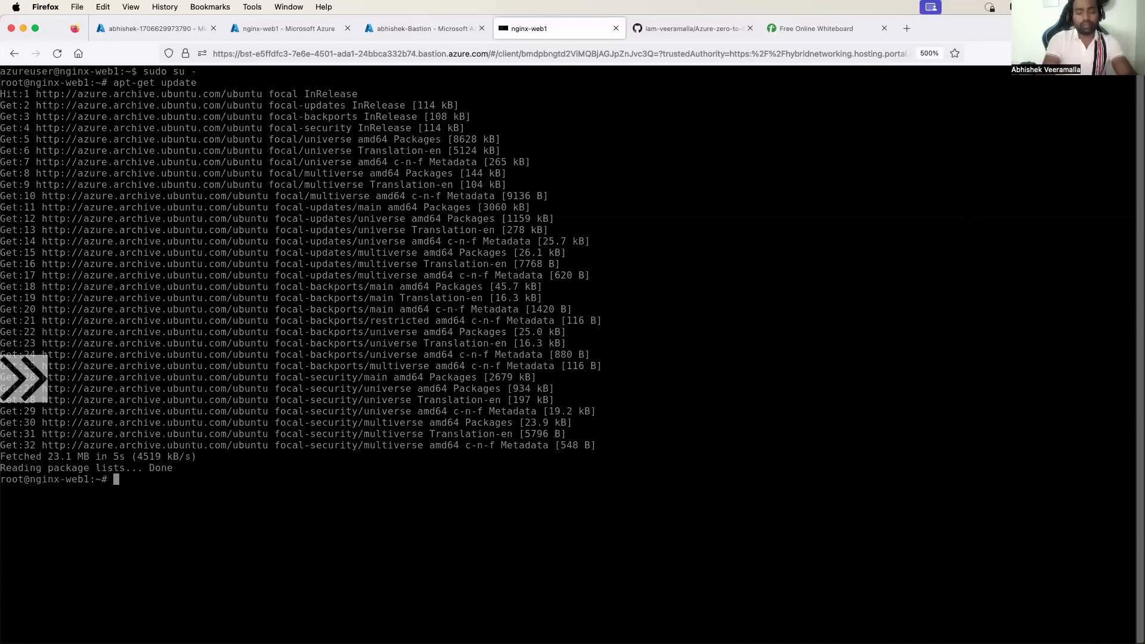
# Enter the command apt-get install nginx -y at the root prompt on nginx-web1.
pyautogui.write('apt')
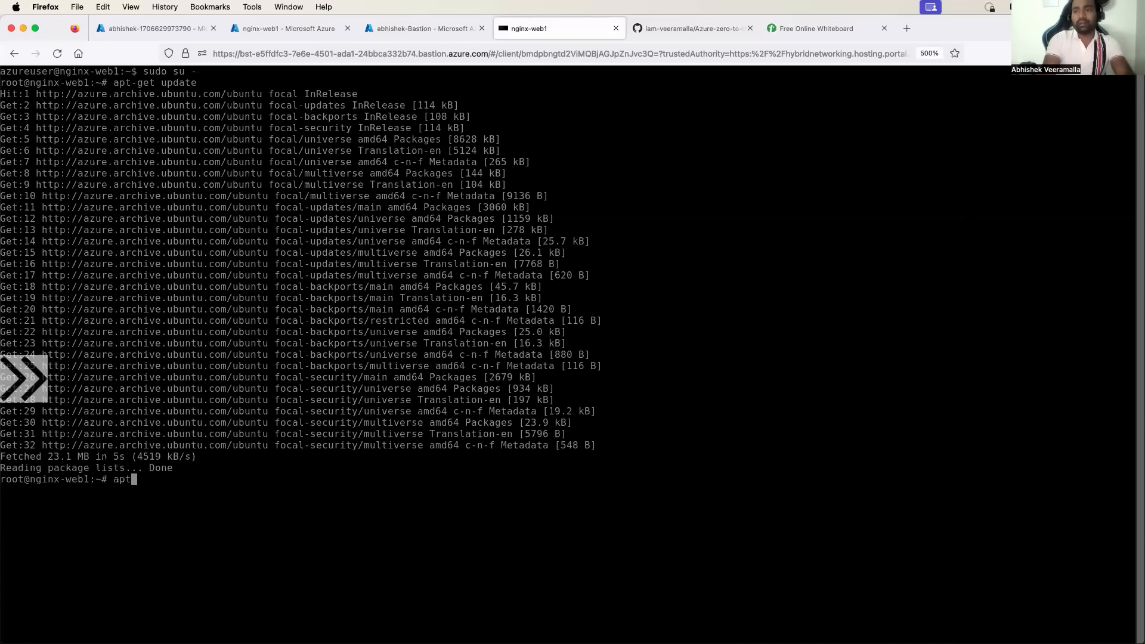
pyautogui.write('-get ')
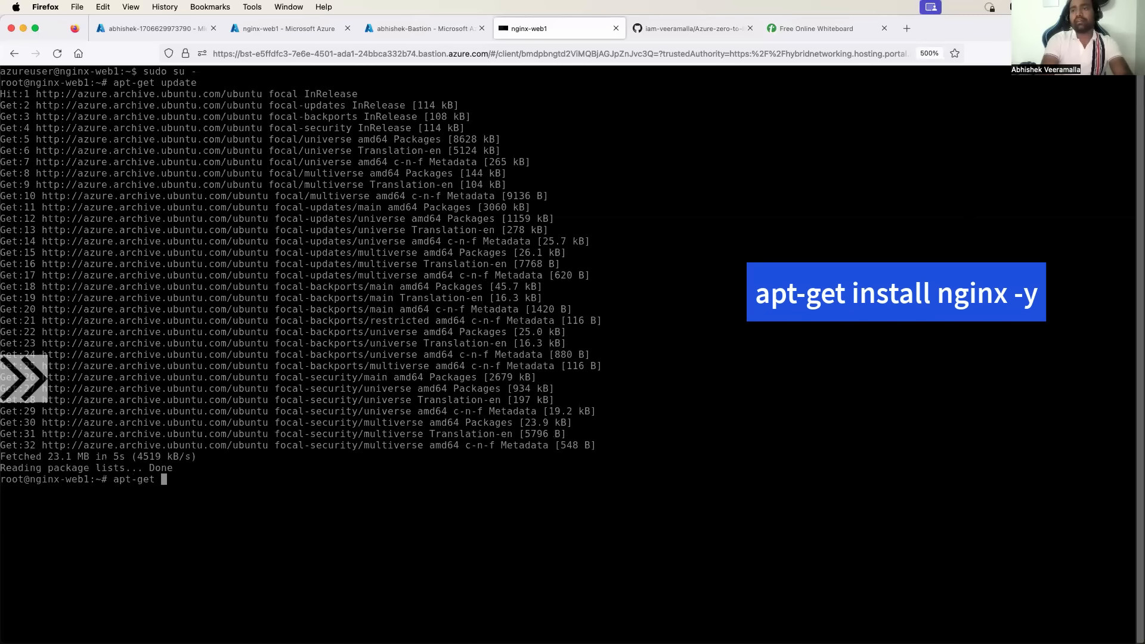
pyautogui.write('install nginx')
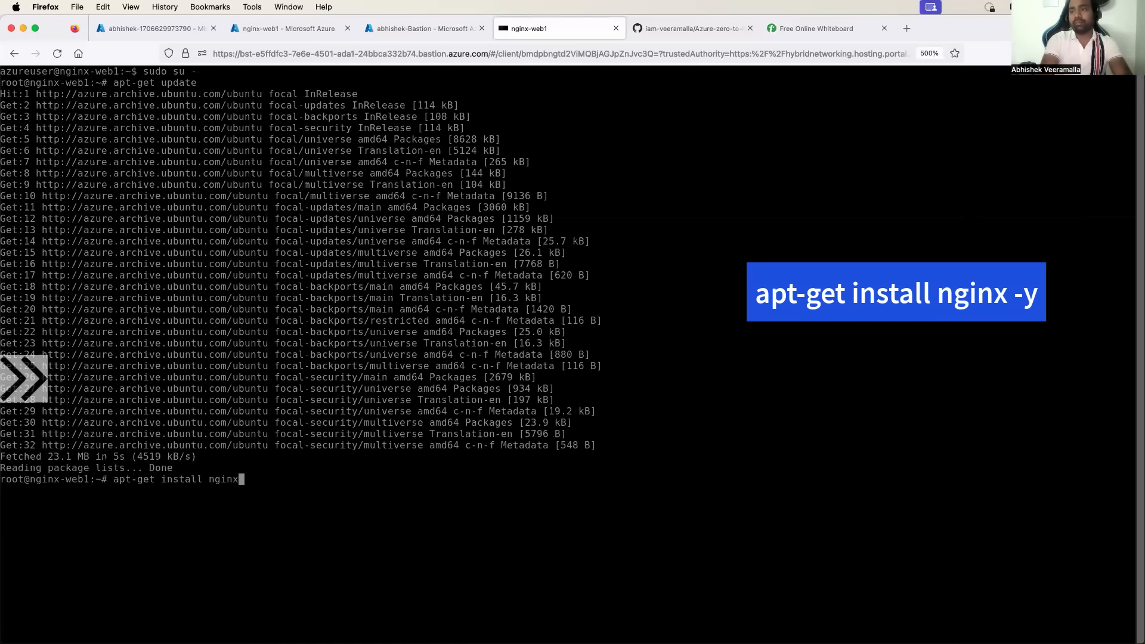
pyautogui.write(' -y')
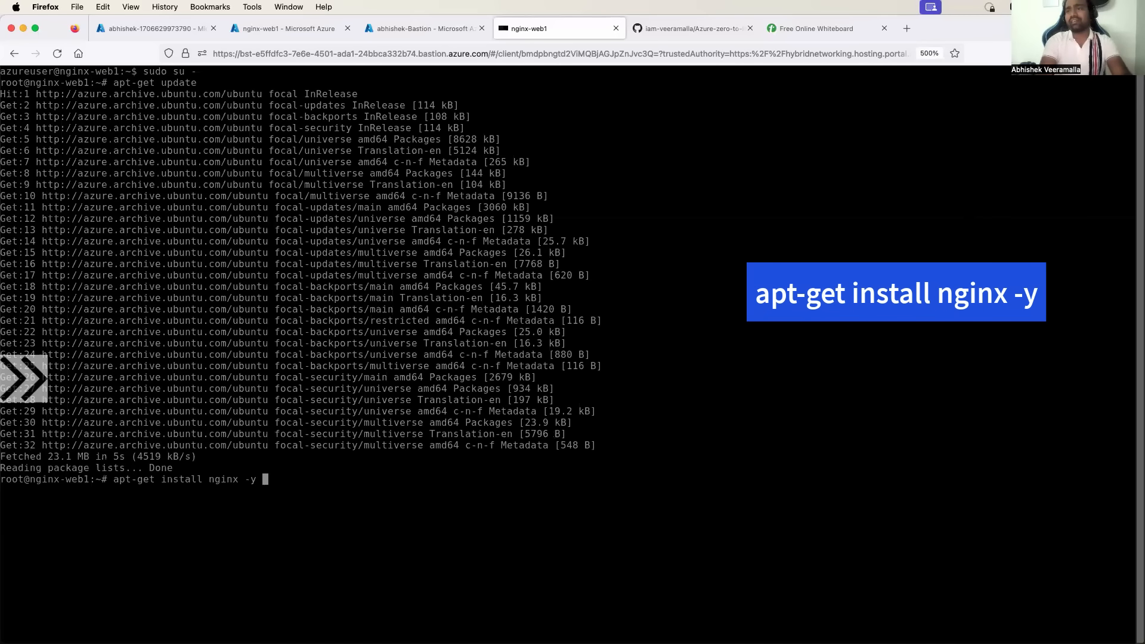
# Install nginx 1.18.0 with apt-get install nginx -y, then clear the terminal.
pyautogui.press('Return')
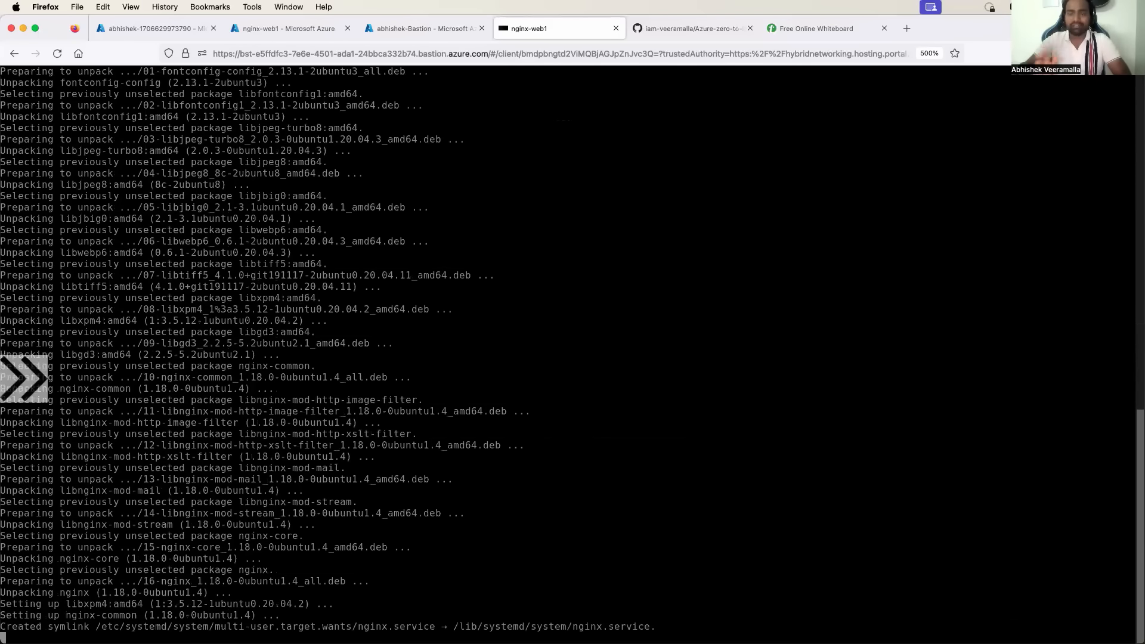
pyautogui.press('Return')
pyautogui.press('Return')
pyautogui.press('Return')
pyautogui.press('Return')
pyautogui.press('Return')
pyautogui.press('Return')
pyautogui.press('Return')
pyautogui.press('Return')
pyautogui.press('Return')
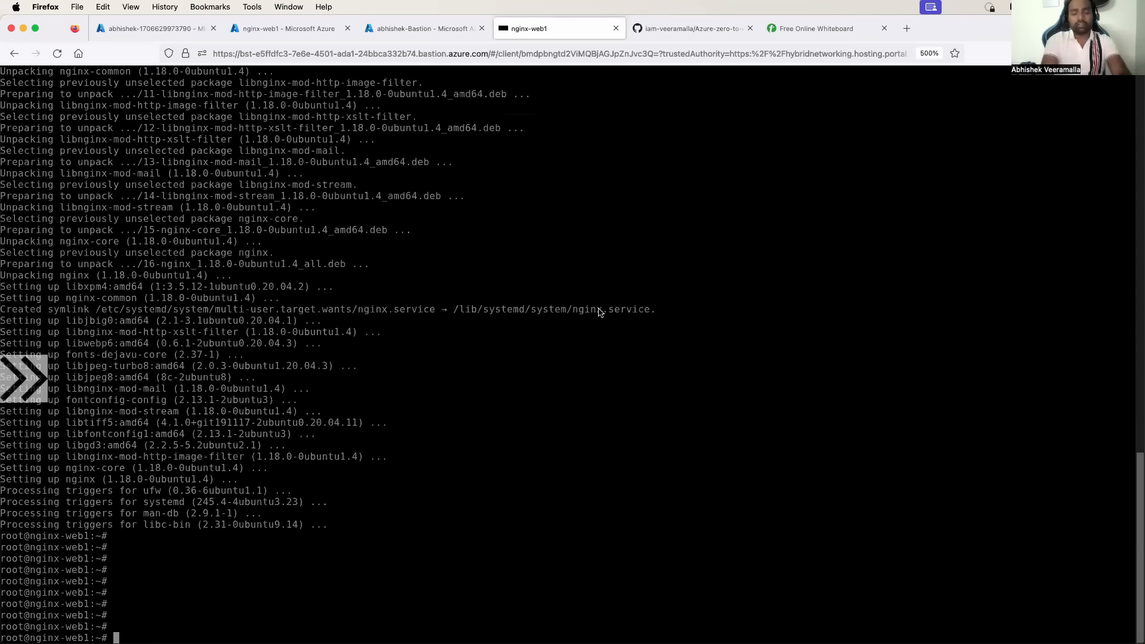
pyautogui.write('clear')
pyautogui.press('Return')
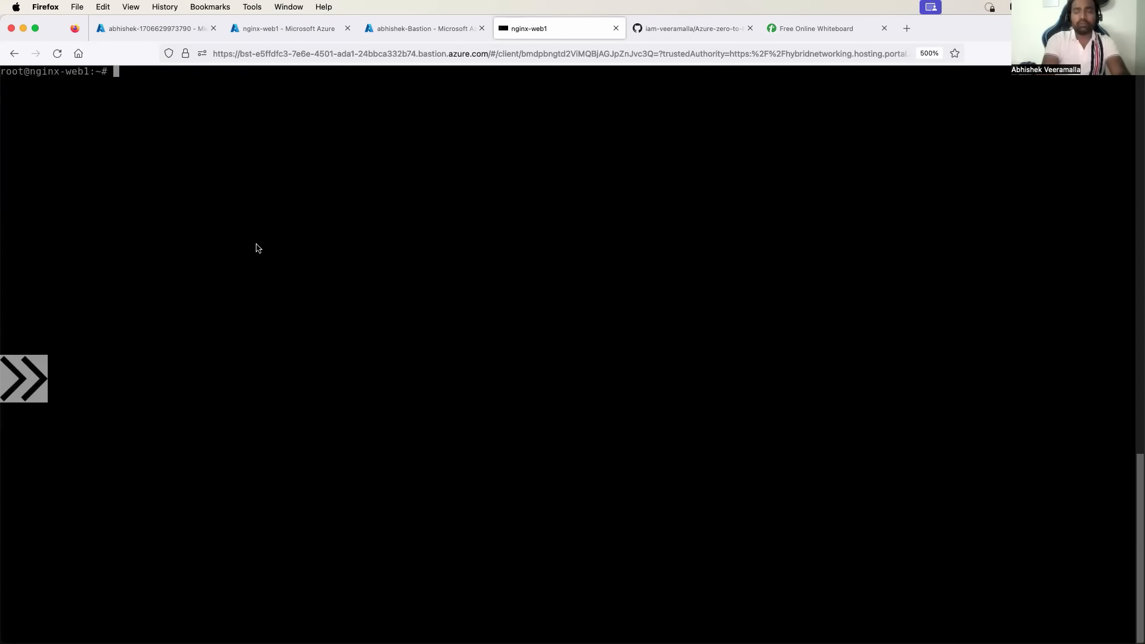
# Change into the /var/www/html web root and list its files.
pyautogui.write('cd ')
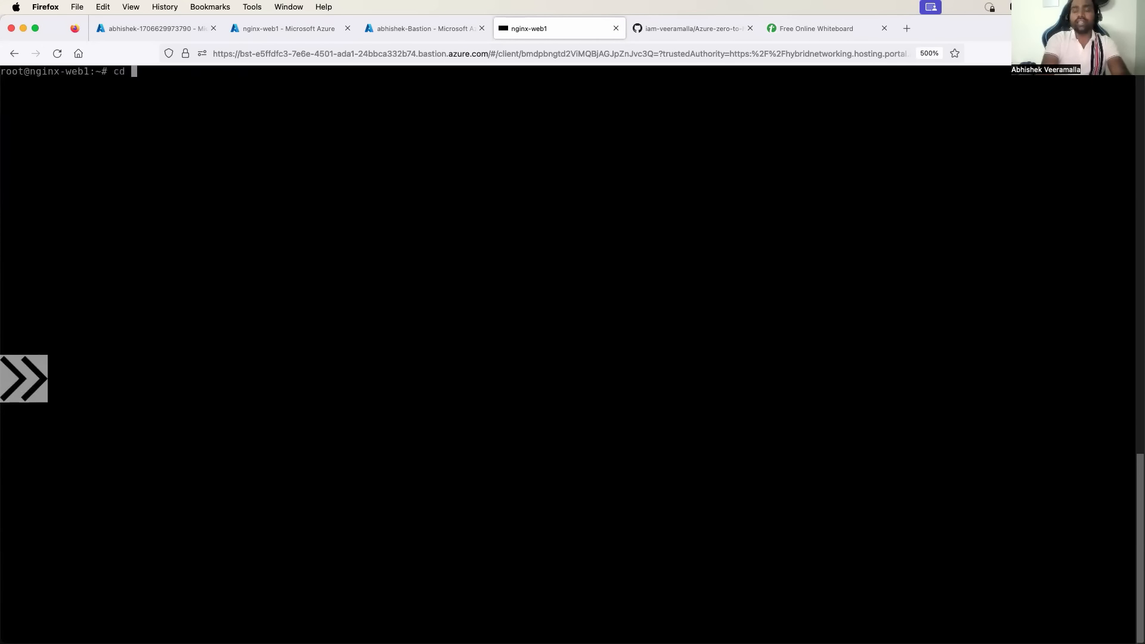
pyautogui.write('/var/ww')
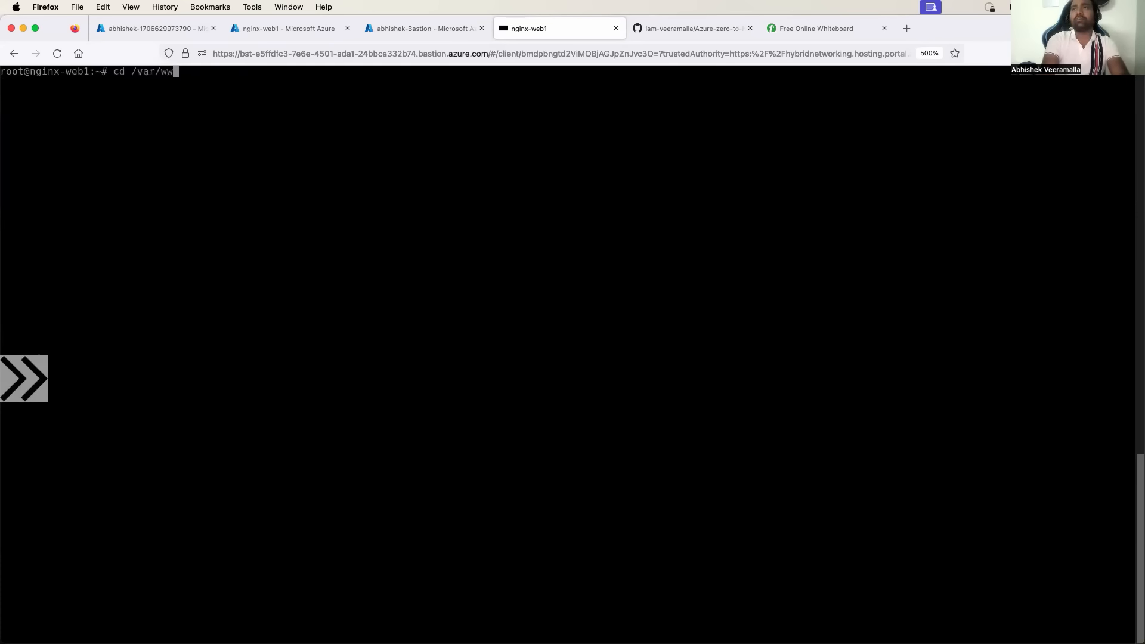
pyautogui.write('w/html')
pyautogui.press('Return')
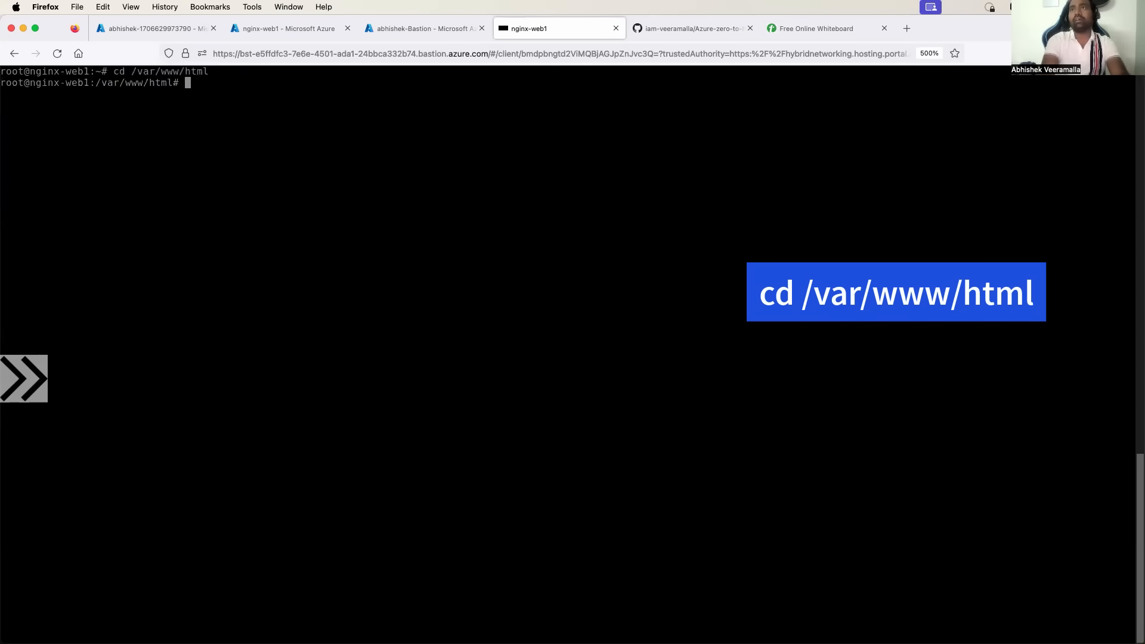
pyautogui.write('ls')
pyautogui.press('Return')
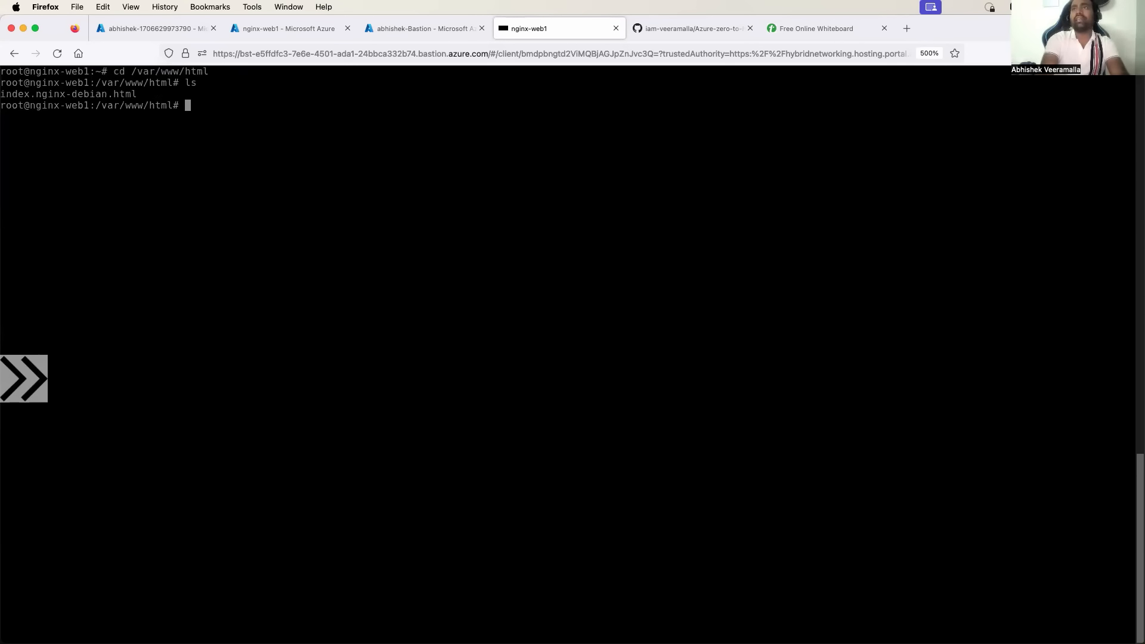
# Create index.html in vim containing '<h1>I learnt Azure Networking today</h1>', save it, and clear the screen.
pyautogui.write('vim index.g')
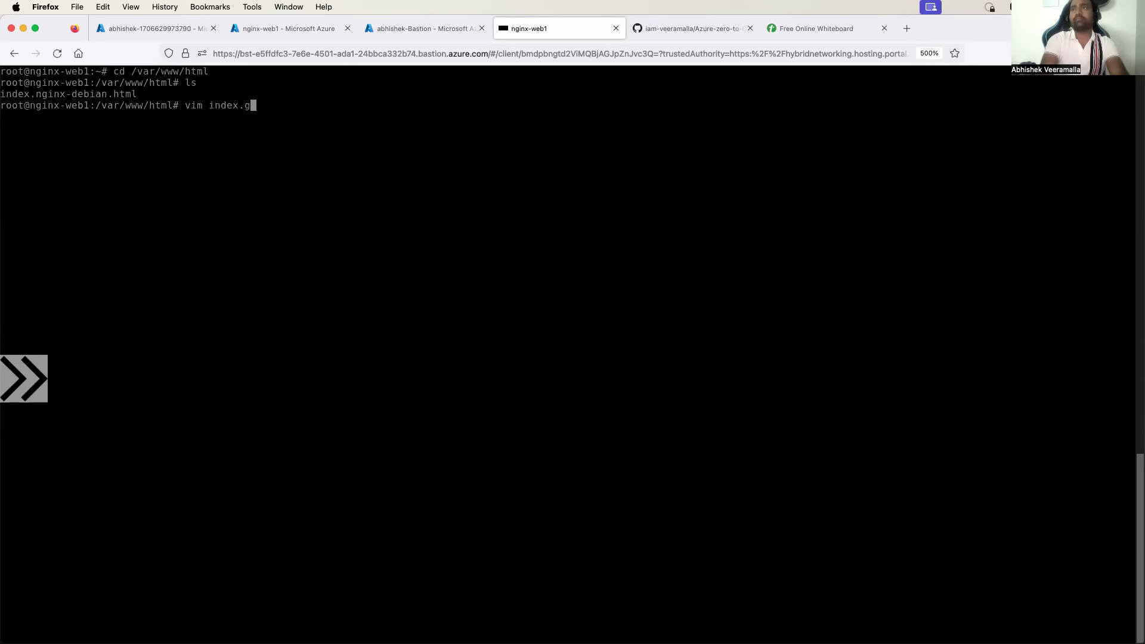
pyautogui.write('h')
pyautogui.press('BackSpace')
pyautogui.press('BackSpace')
pyautogui.write('html')
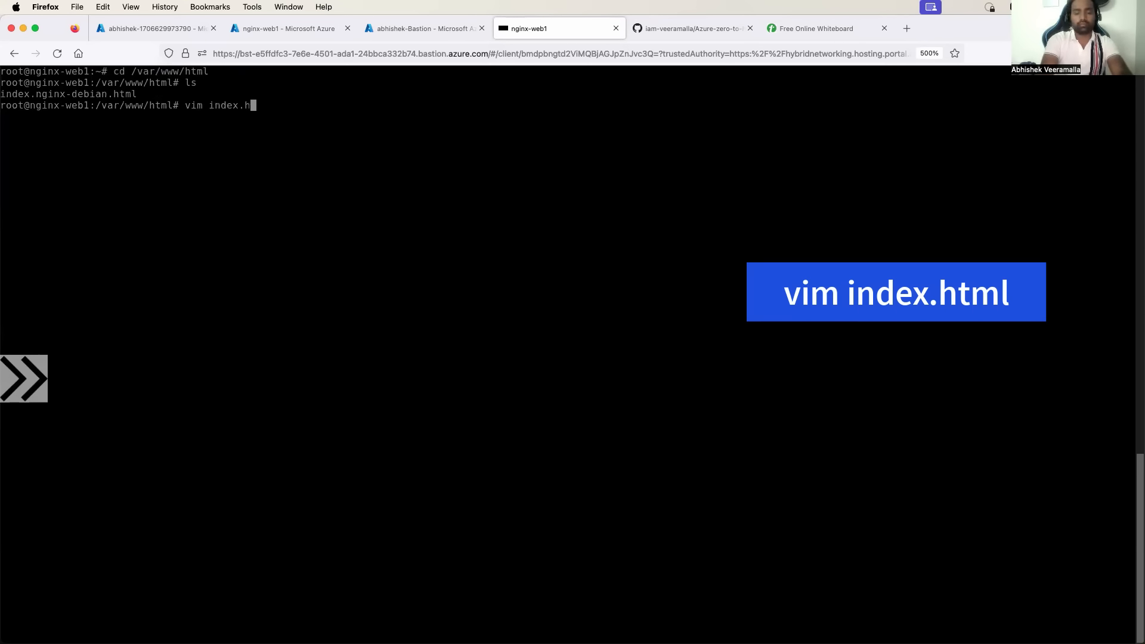
pyautogui.press('Return')
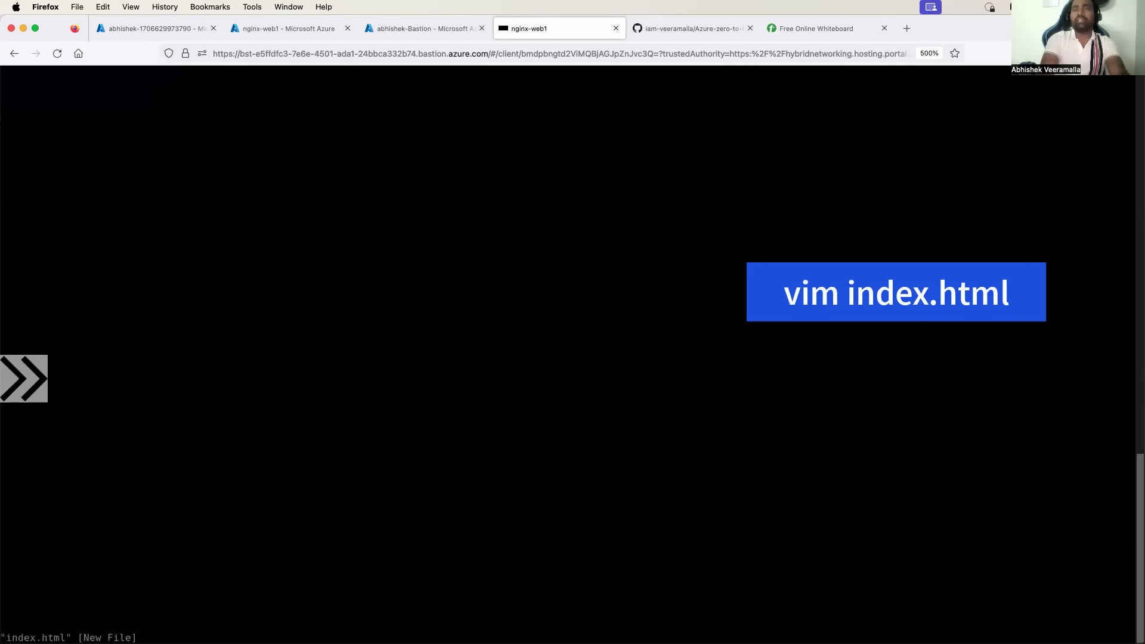
pyautogui.write('i')
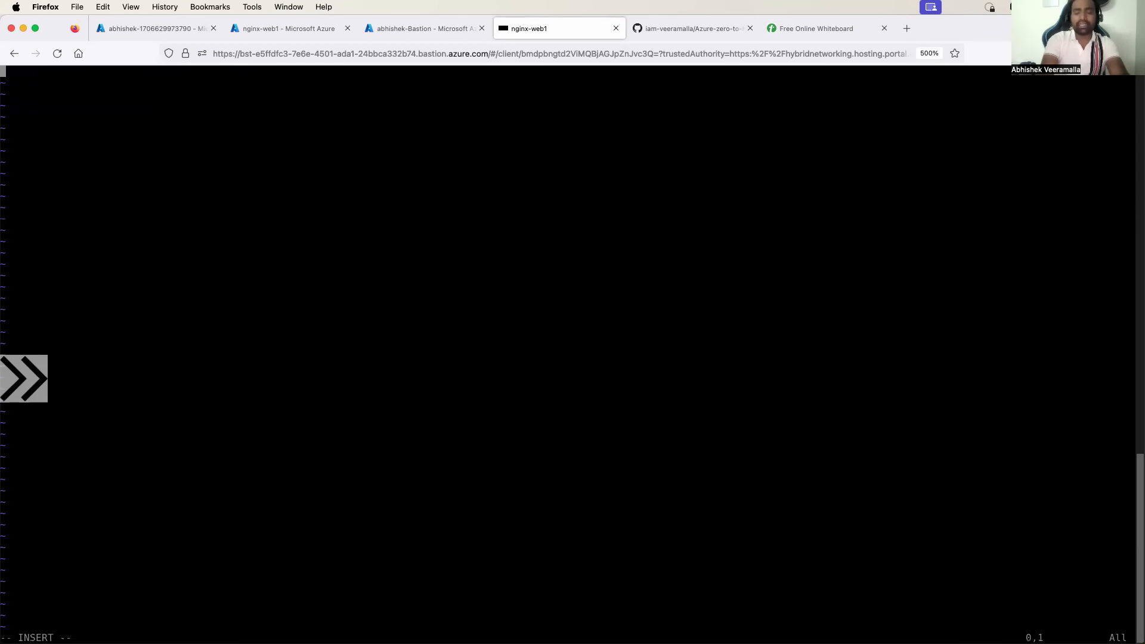
pyautogui.write('<>')
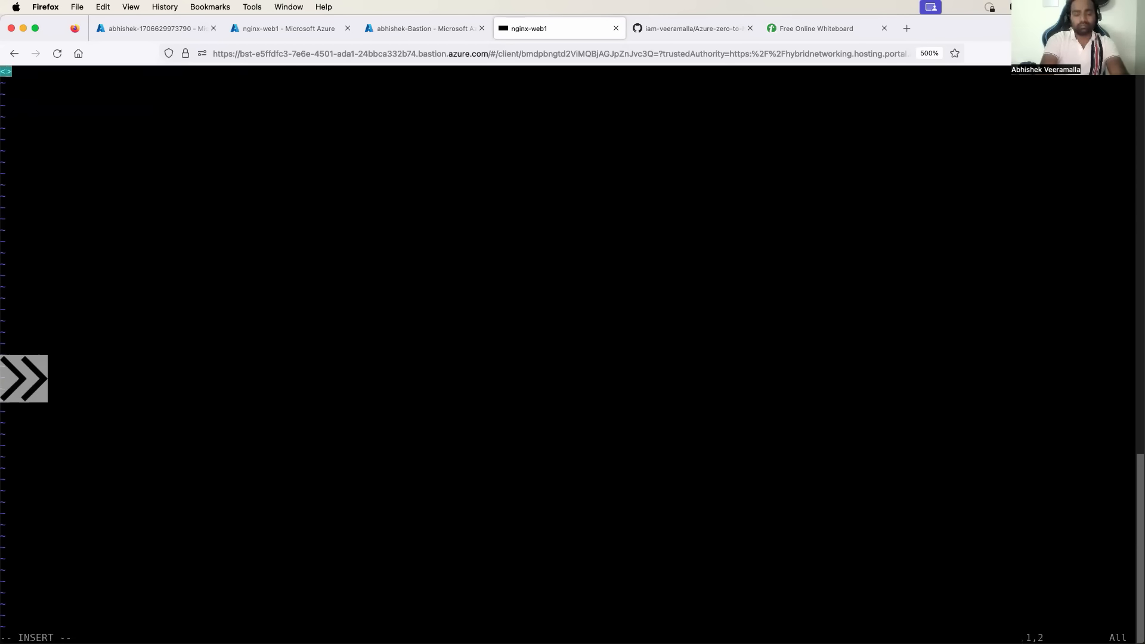
pyautogui.write('h1')
pyautogui.press('Right')
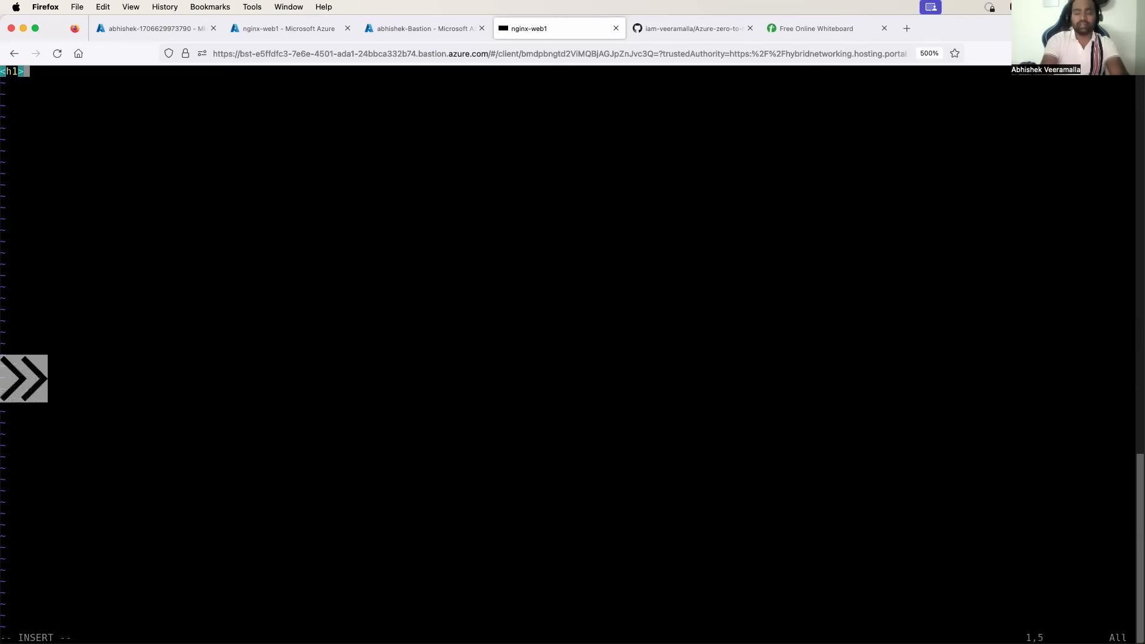
pyautogui.write('<>')
pyautogui.press('Left')
pyautogui.write('/h1')
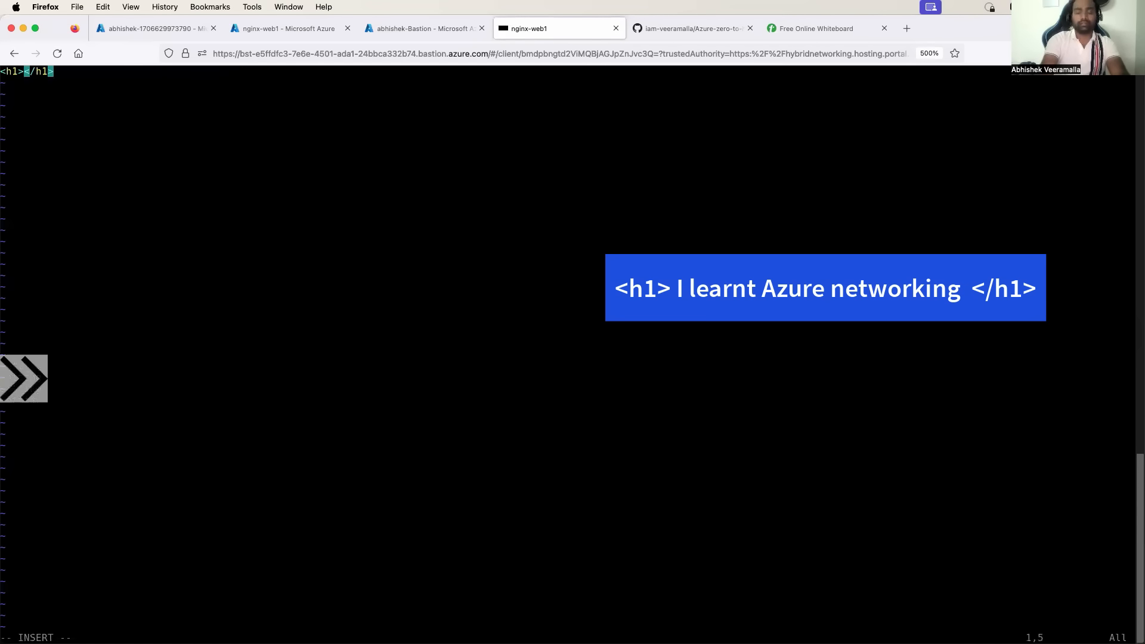
pyautogui.write('I ')
pyautogui.write('learn t')
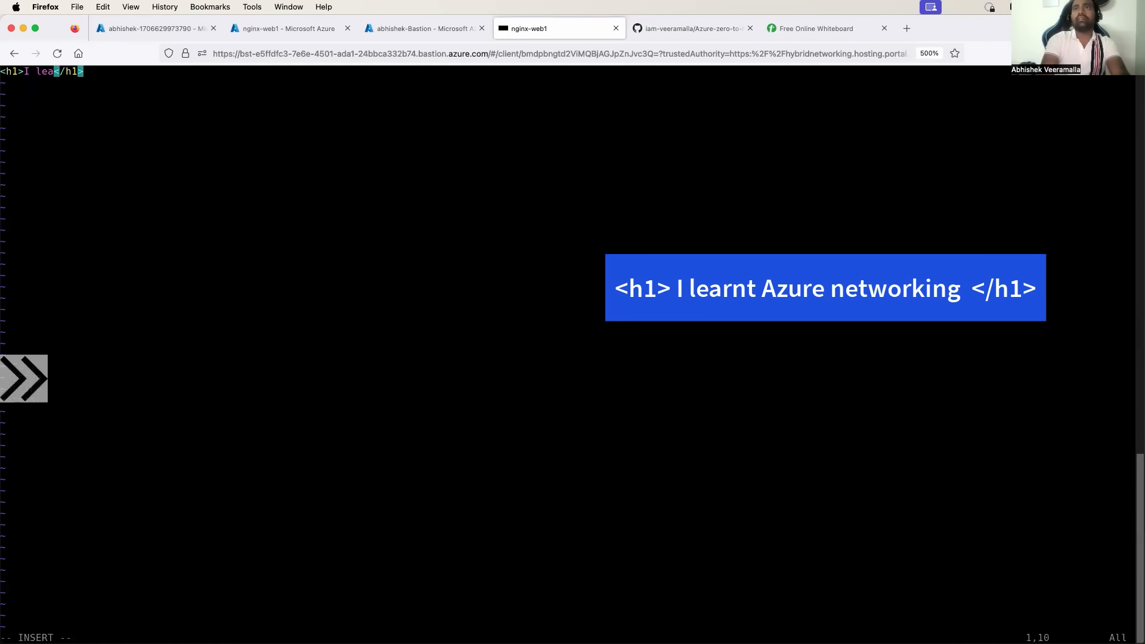
pyautogui.press('BackSpace')
pyautogui.press('BackSpace')
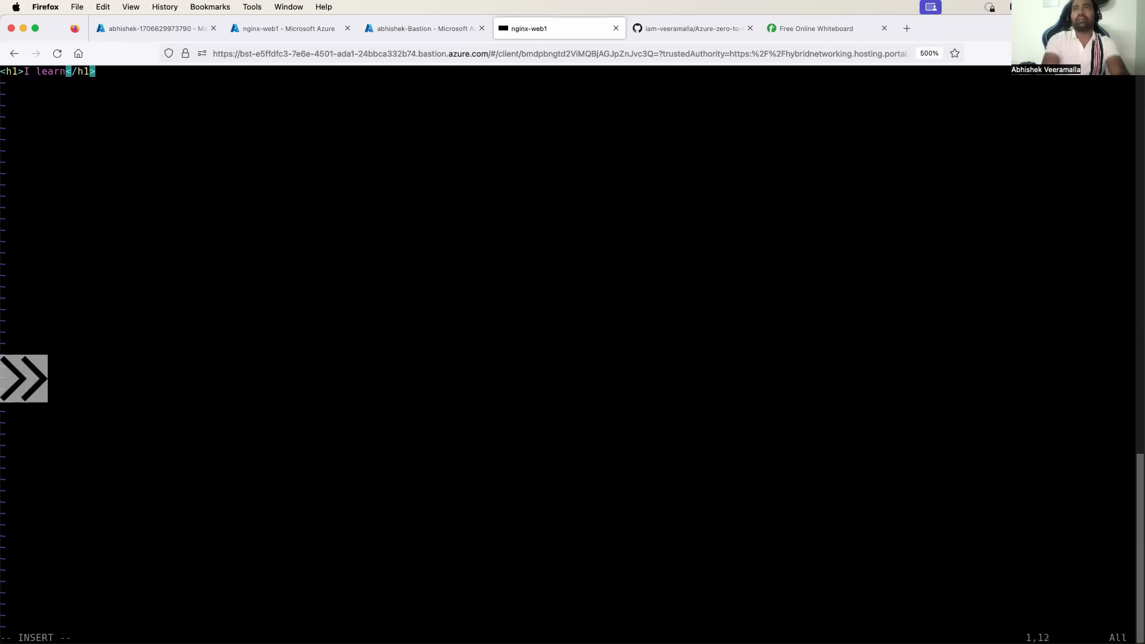
pyautogui.write('t Azure ')
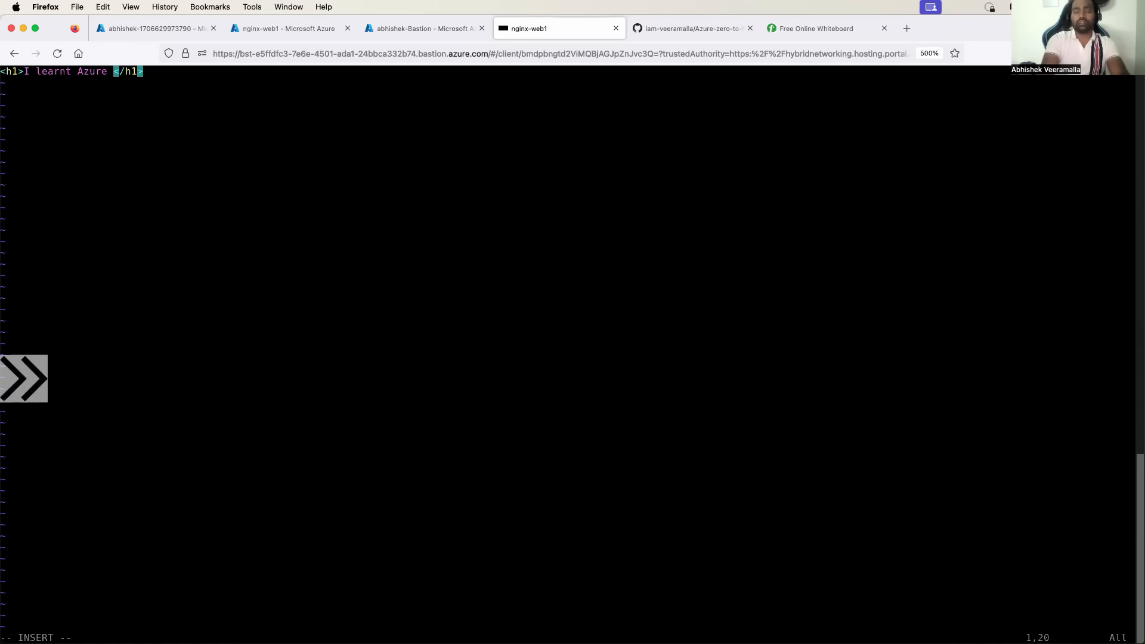
pyautogui.write('Networking ')
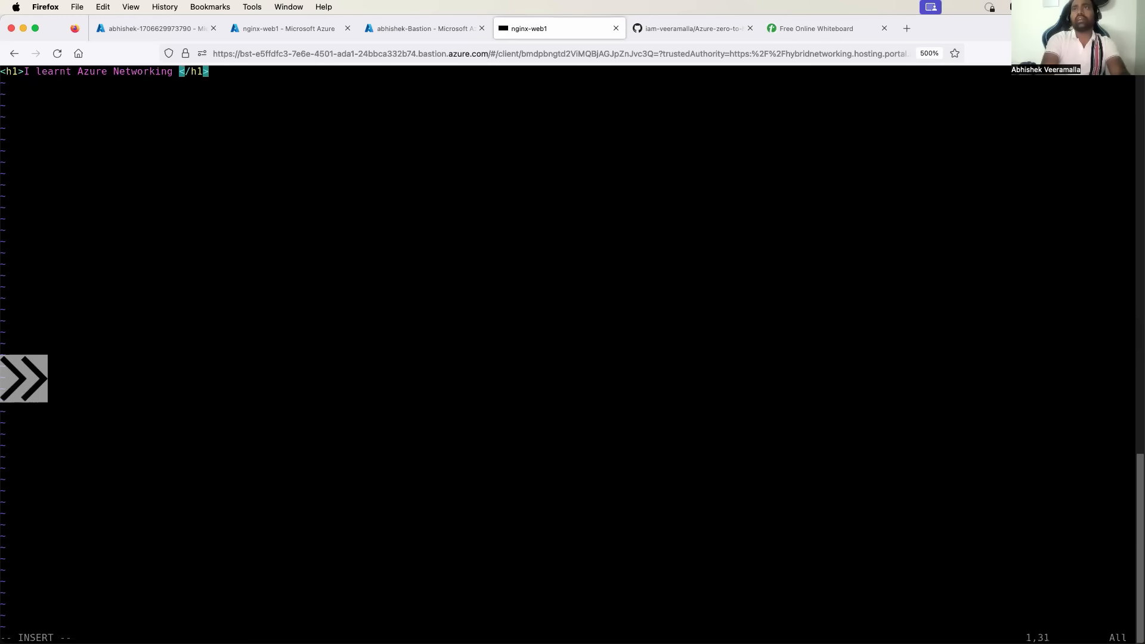
pyautogui.write('today')
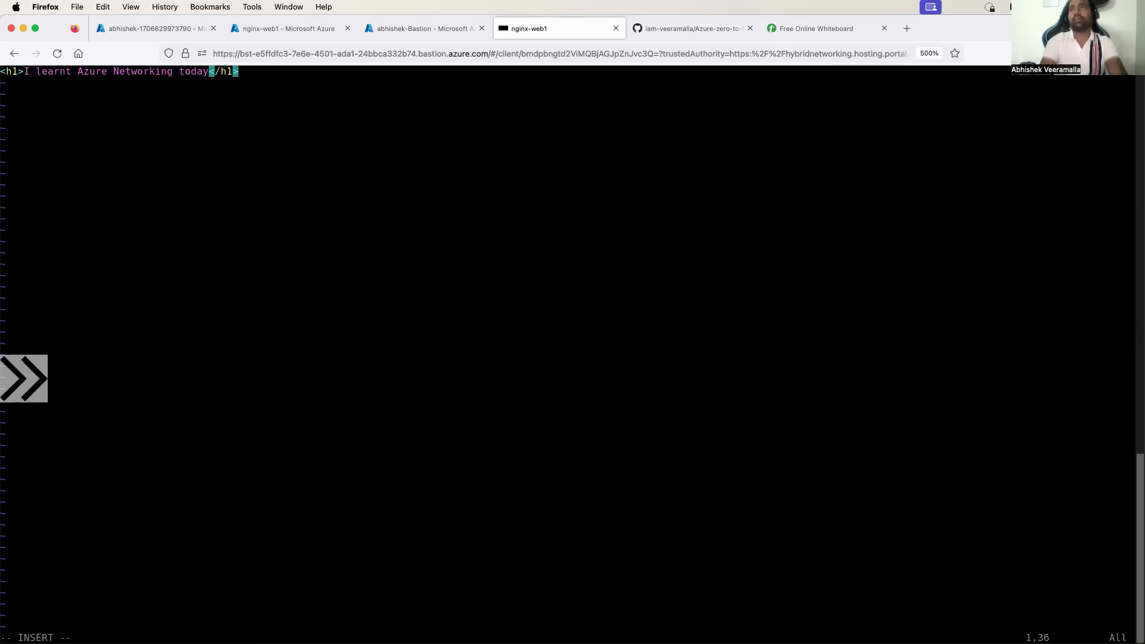
pyautogui.press('Escape')
pyautogui.write(':wq!')
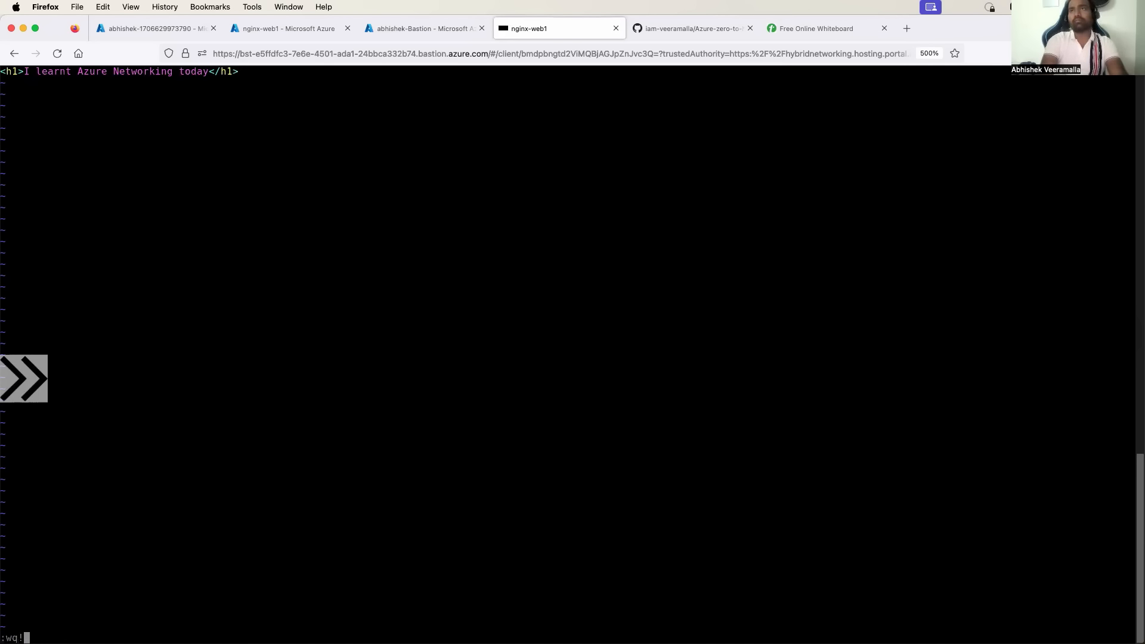
pyautogui.press('Return')
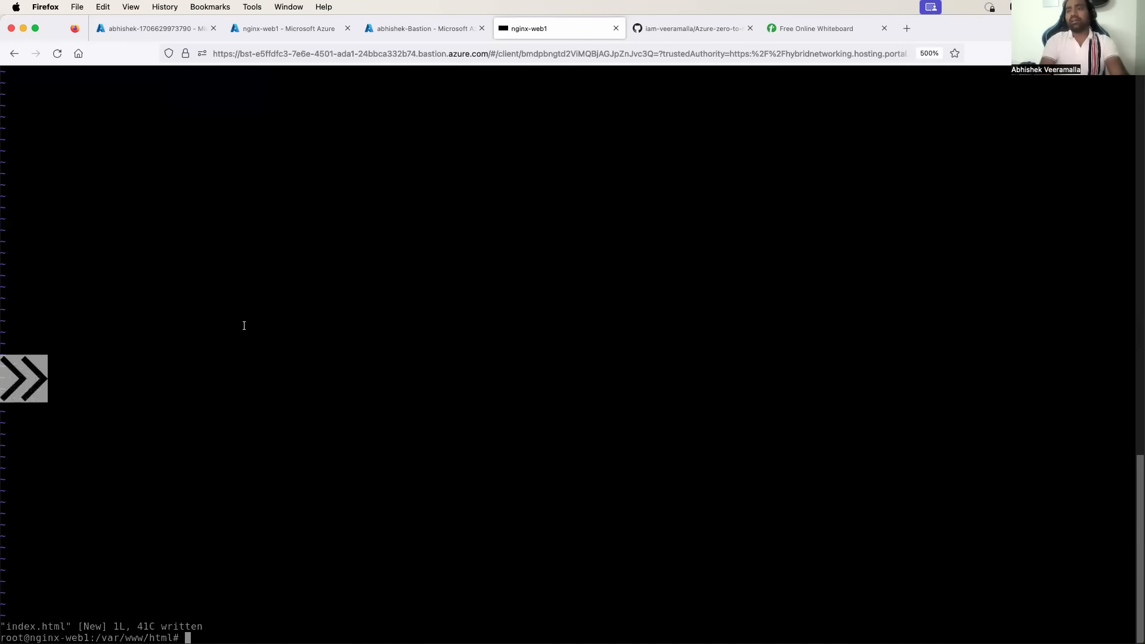
pyautogui.write('clear')
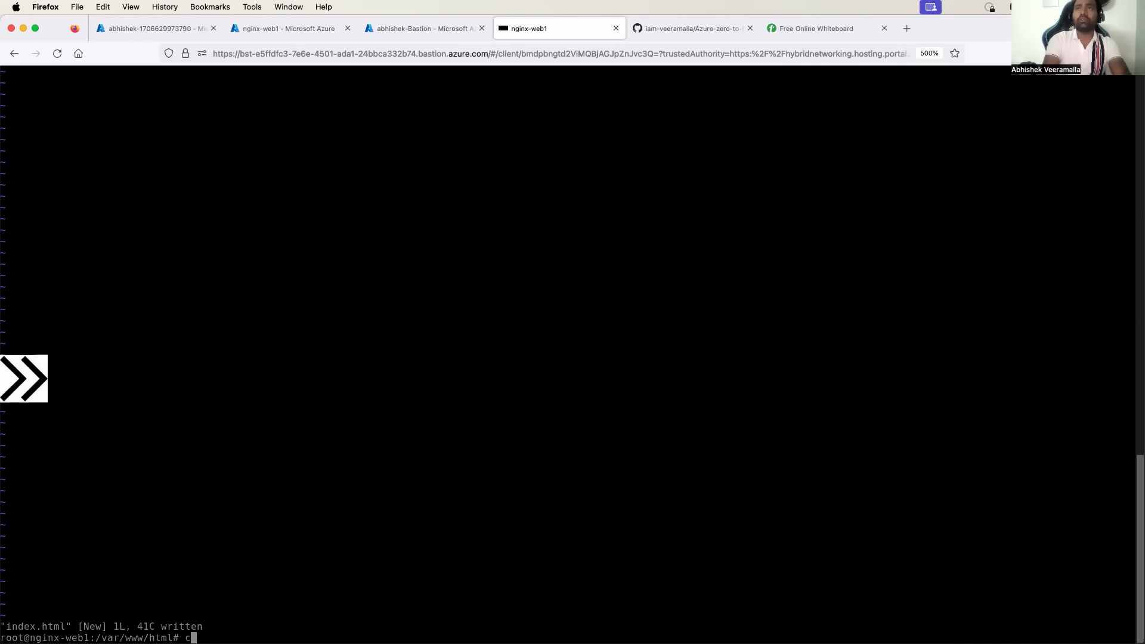
pyautogui.press('Return')
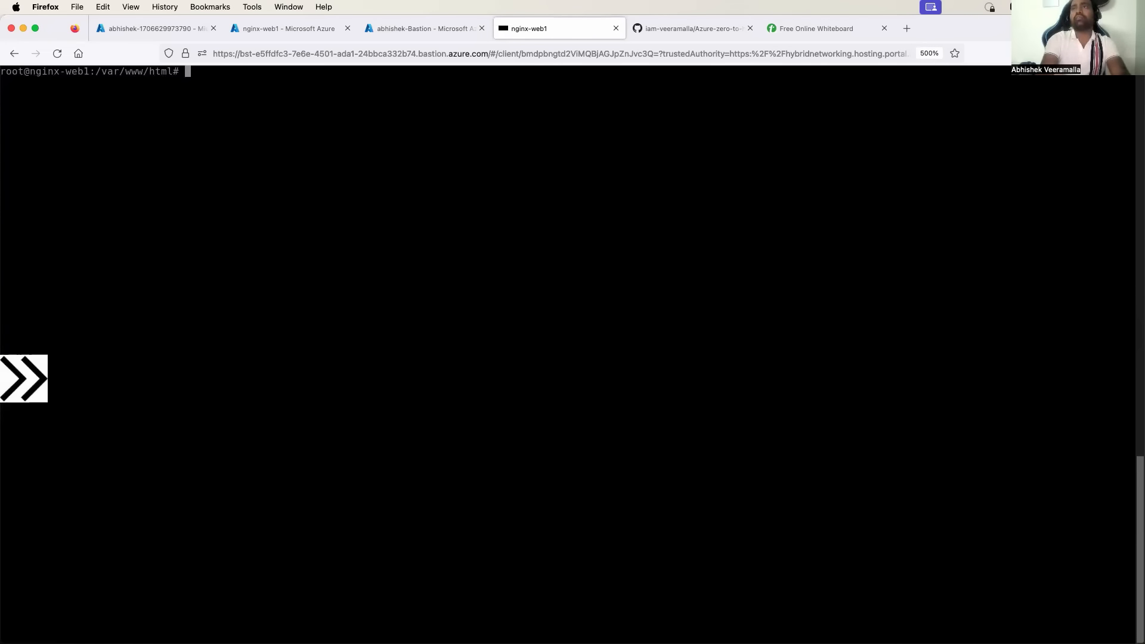
# Restart nginx with systemctl restart nginx and return to the Bastion portal tab.
pyautogui.write('systemtl')
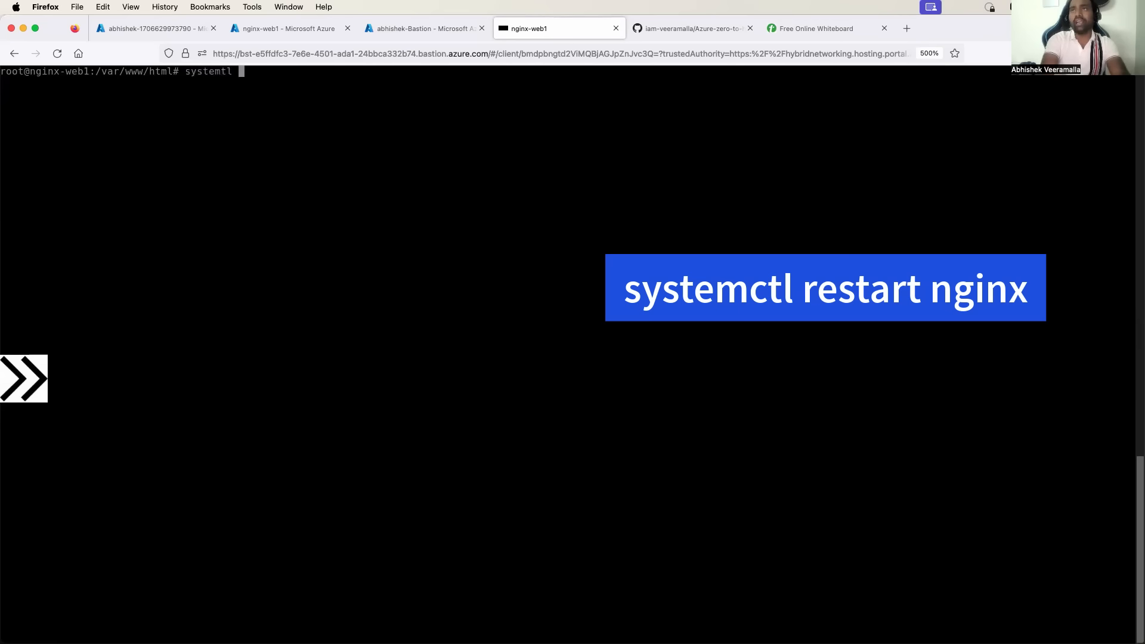
pyautogui.press('BackSpace')
pyautogui.press('BackSpace')
pyautogui.press('BackSpace')
pyautogui.write('ct')
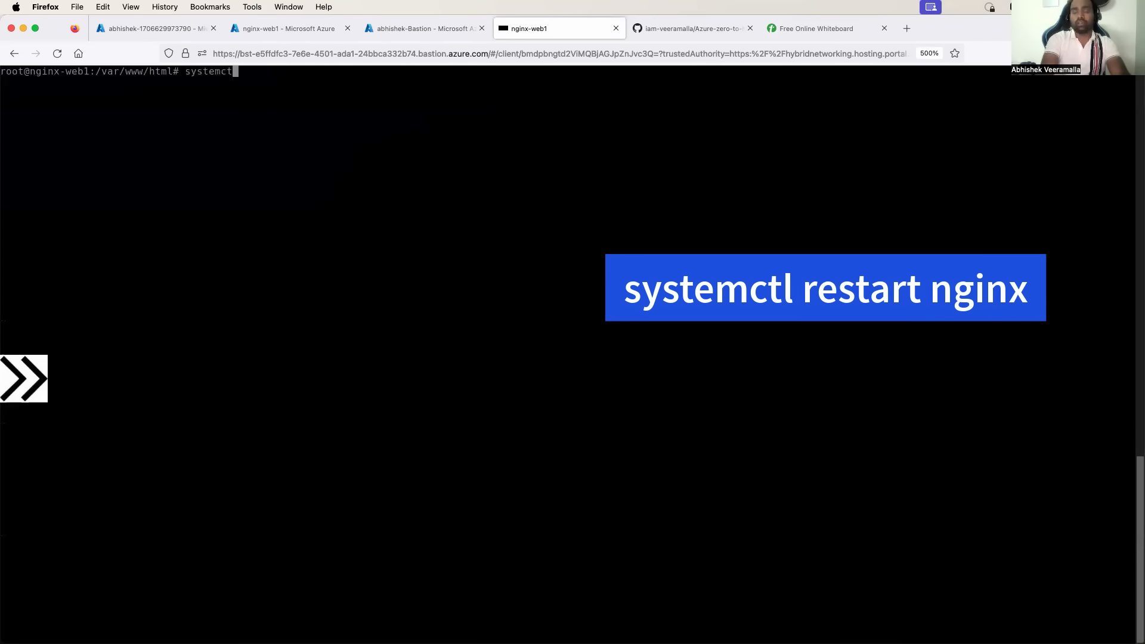
pyautogui.write('l')
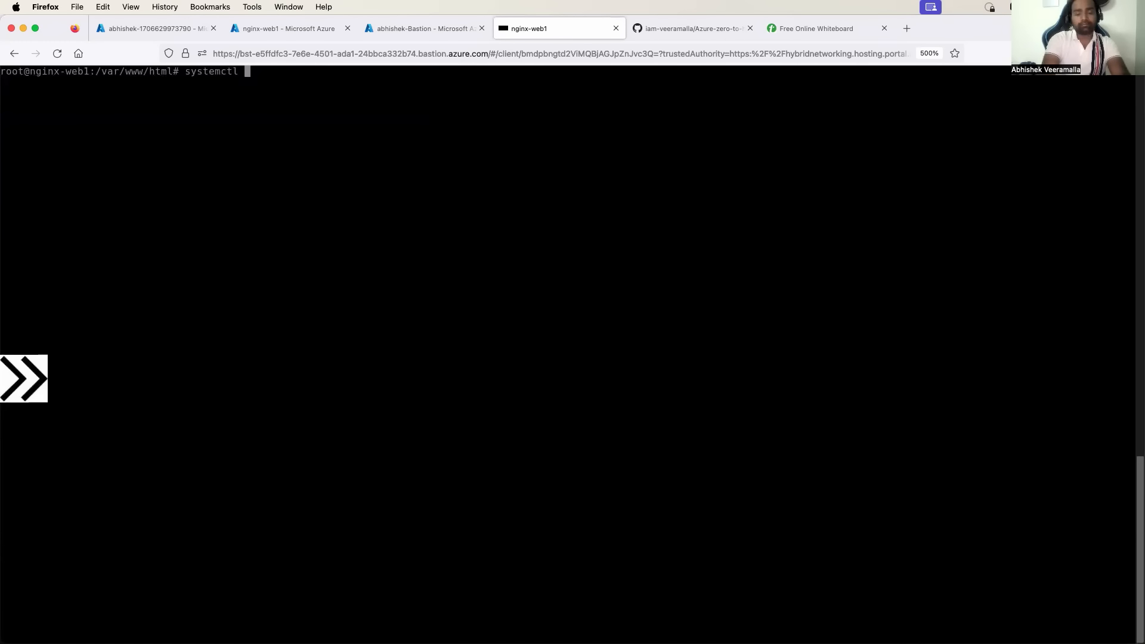
pyautogui.write('restart ')
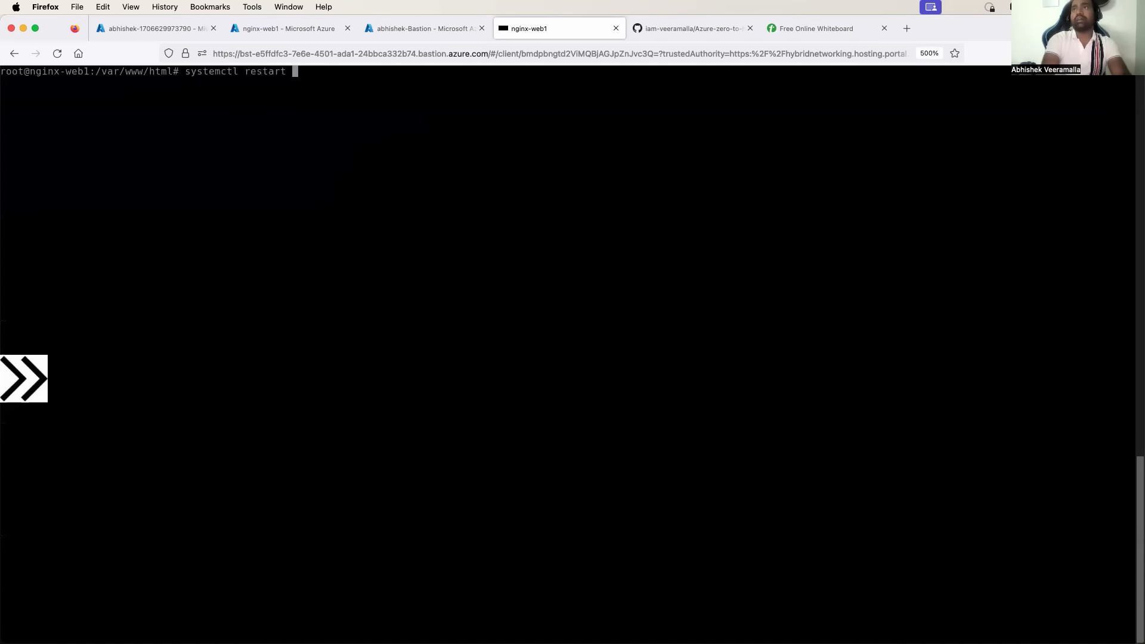
pyautogui.write('nginx')
pyautogui.press('Return')
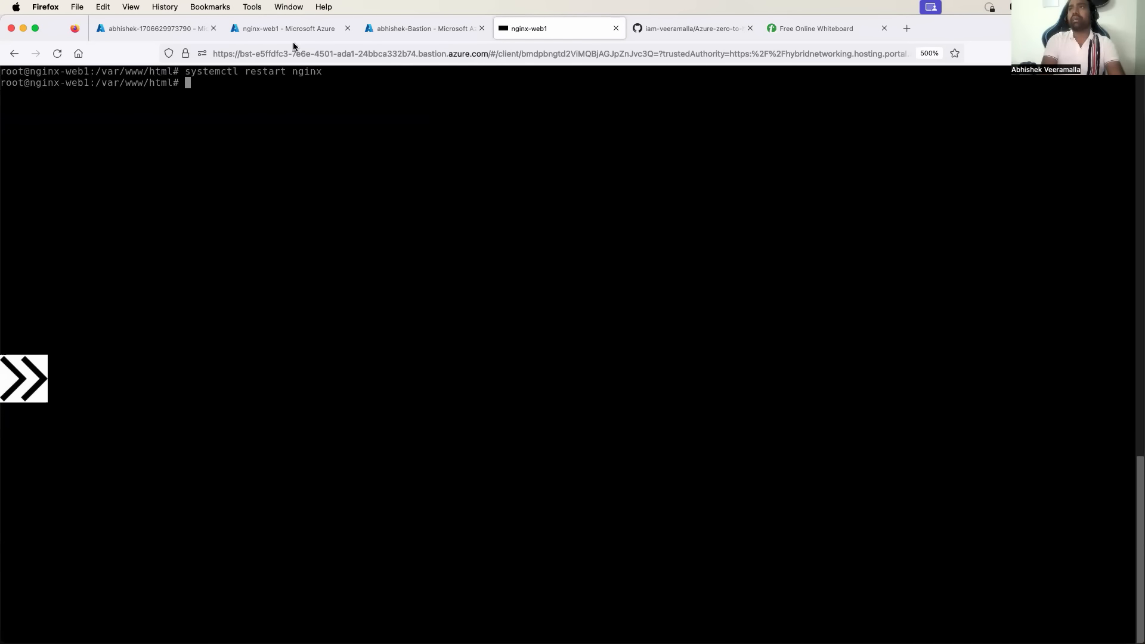
pyautogui.click(406, 27)
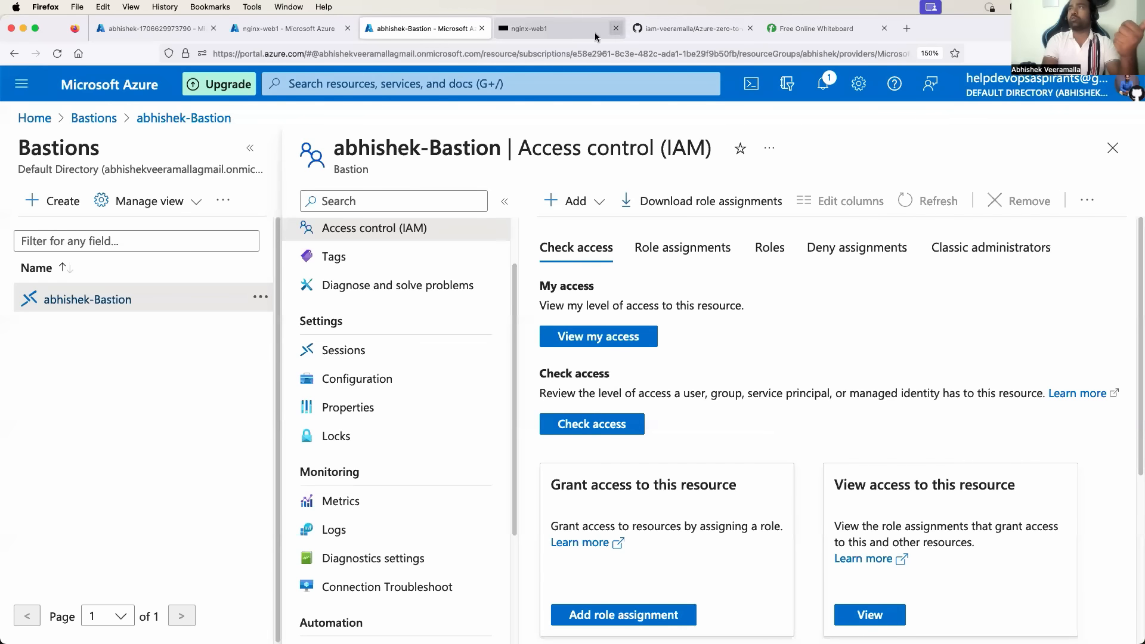
# On the whiteboard diagram, draw a firewall box labelled ip:4000 with incoming and outgoing lines.
pyautogui.click(576, 33)
pyautogui.click(802, 33)
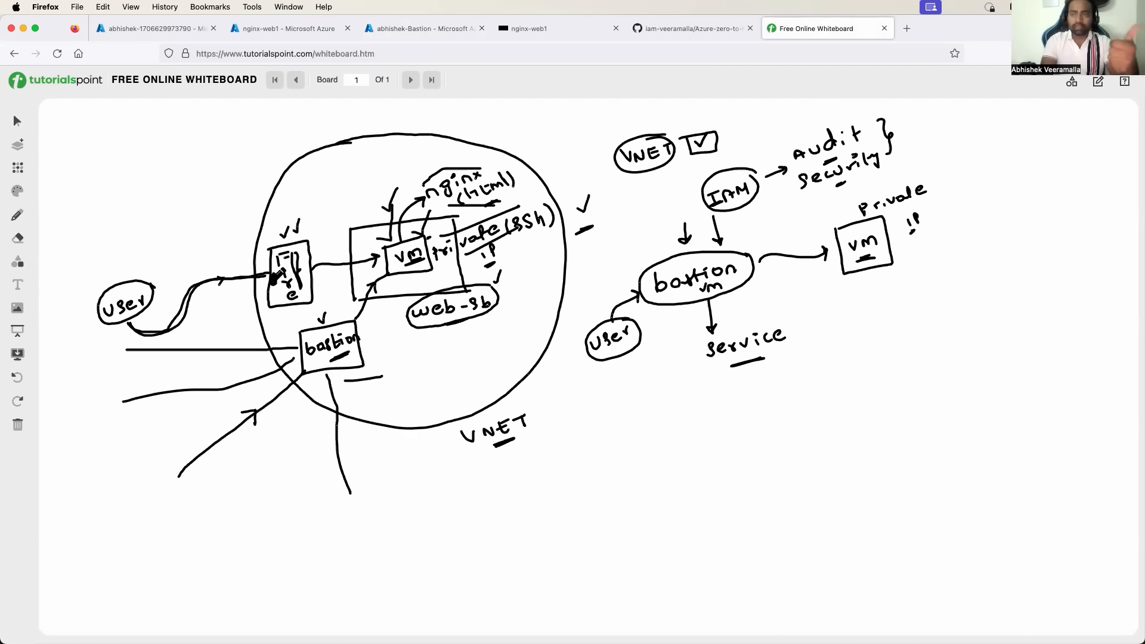
pyautogui.moveTo(276, 278); pyautogui.dragTo(381, 258)
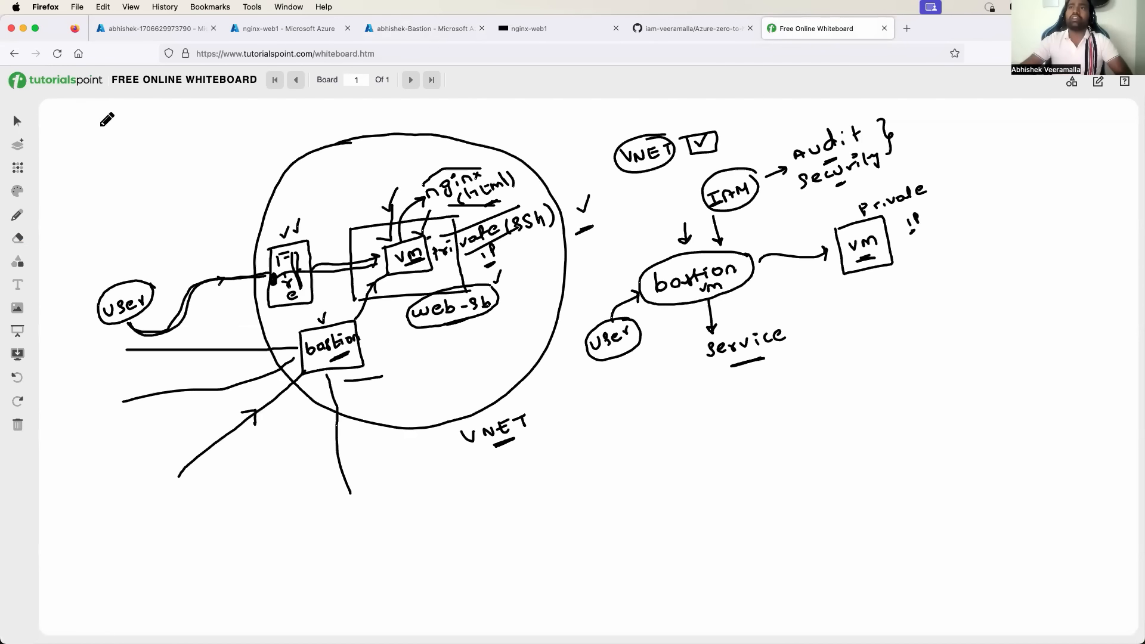
pyautogui.moveTo(109, 146)
pyautogui.mouseDown()
pyautogui.moveTo(169, 199)
pyautogui.moveTo(109, 146)
pyautogui.moveTo(124, 177)
pyautogui.moveTo(136, 153)
pyautogui.moveTo(139, 182)
pyautogui.moveTo(135, 154)
pyautogui.mouseUp()
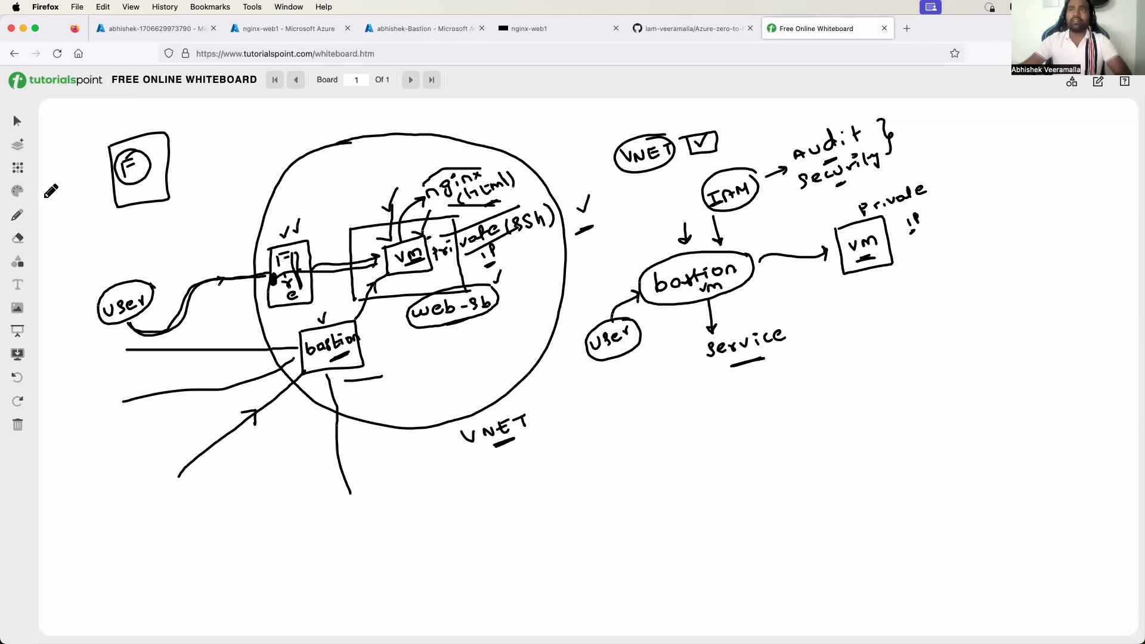
pyautogui.moveTo(44, 194); pyautogui.dragTo(125, 170)
pyautogui.moveTo(67, 136)
pyautogui.mouseDown()
pyautogui.moveTo(123, 115)
pyautogui.moveTo(198, 120)
pyautogui.mouseUp()
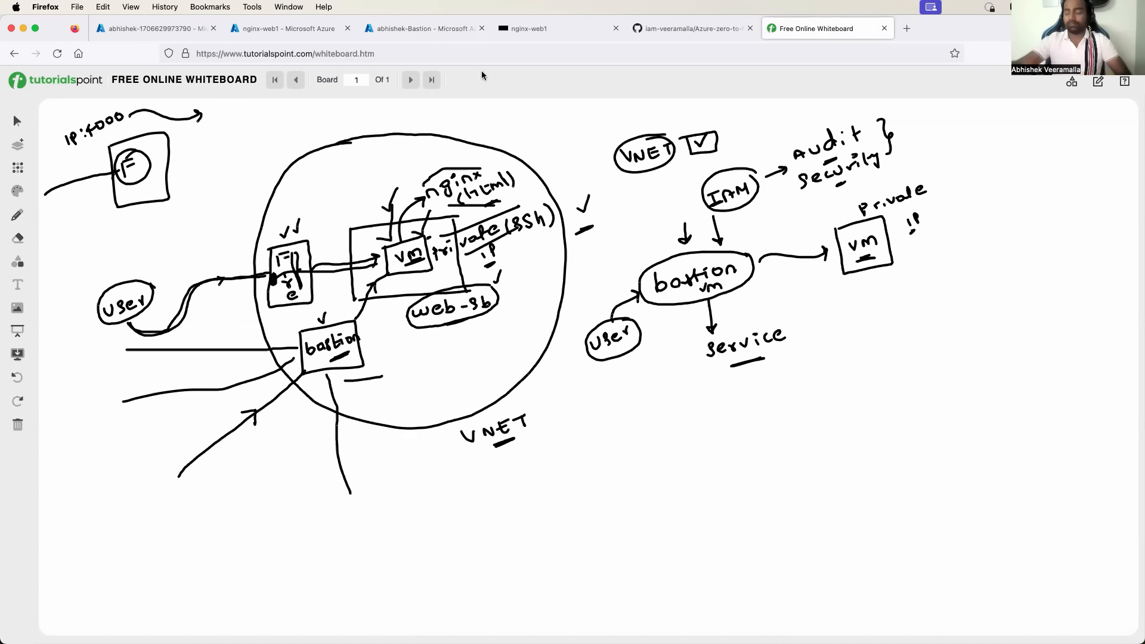
pyautogui.click(124, 30)
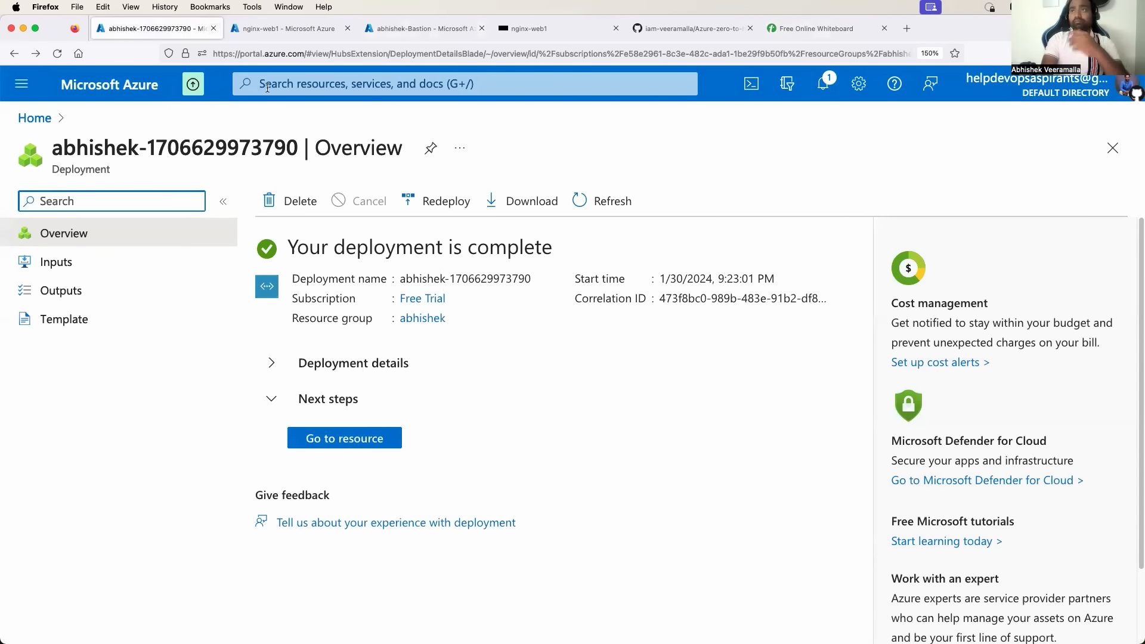
# Search for Firewalls and open the abhishek-Firewall overview.
pyautogui.click(268, 84)
pyautogui.write('firewa')
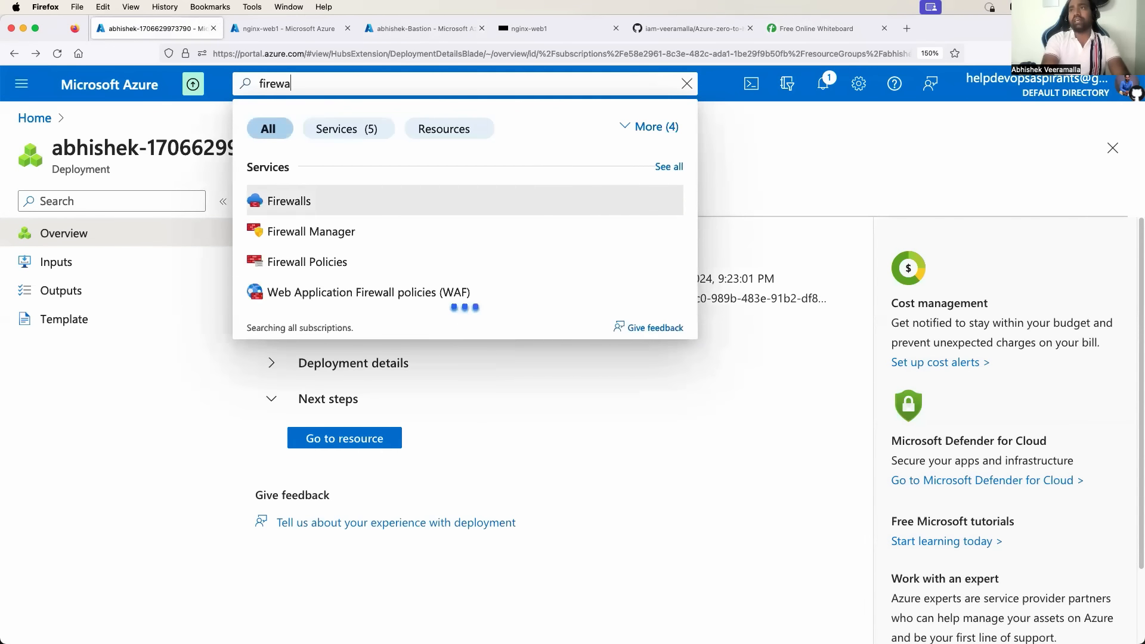
pyautogui.click(286, 197)
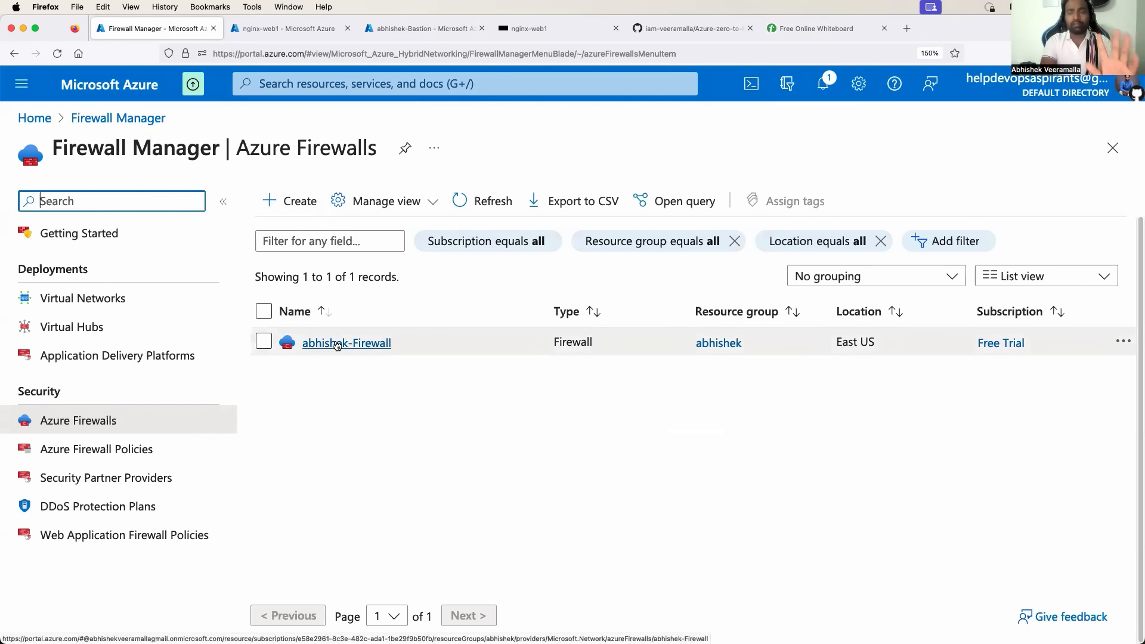
pyautogui.click(337, 344)
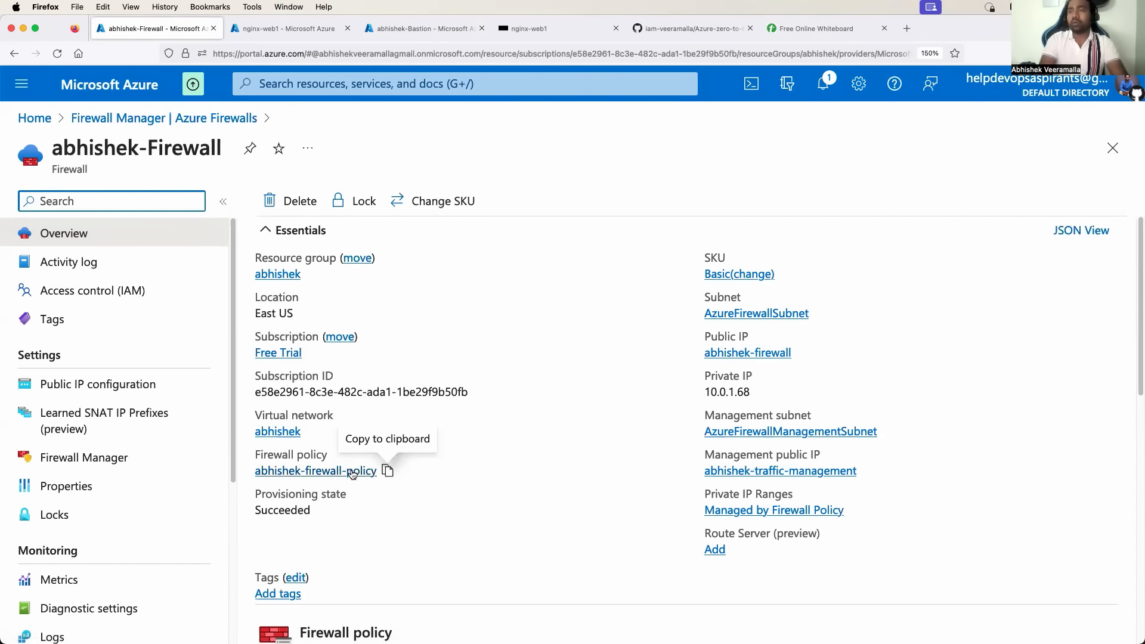
# Open abhishek-firewall-policy from the firewall and show its DNAT rules page.
pyautogui.click(345, 473)
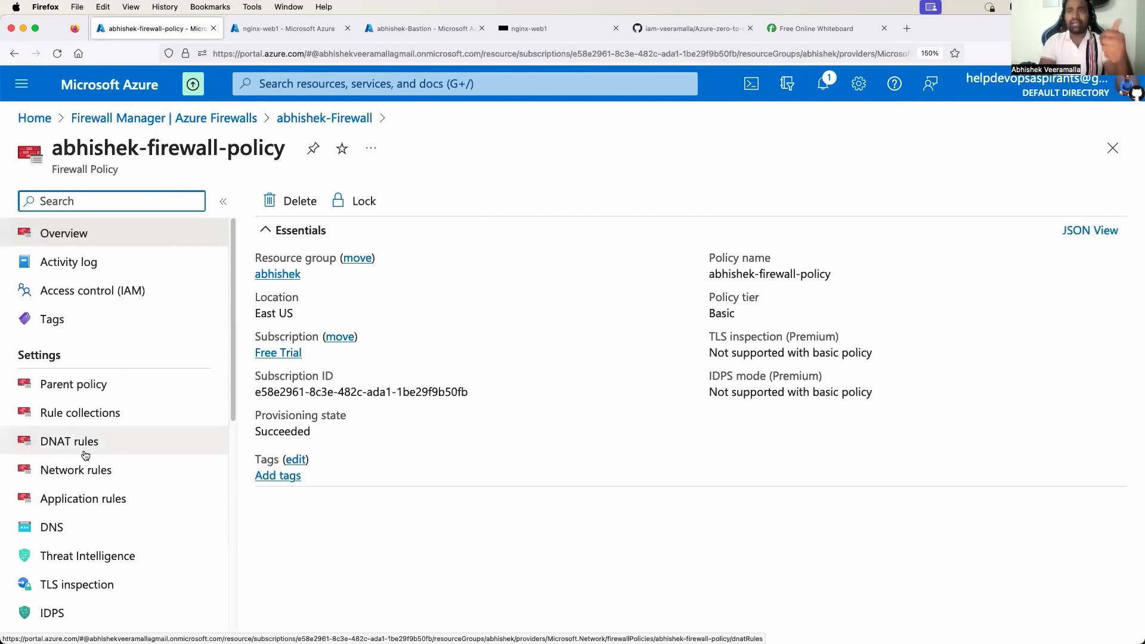
pyautogui.click(88, 446)
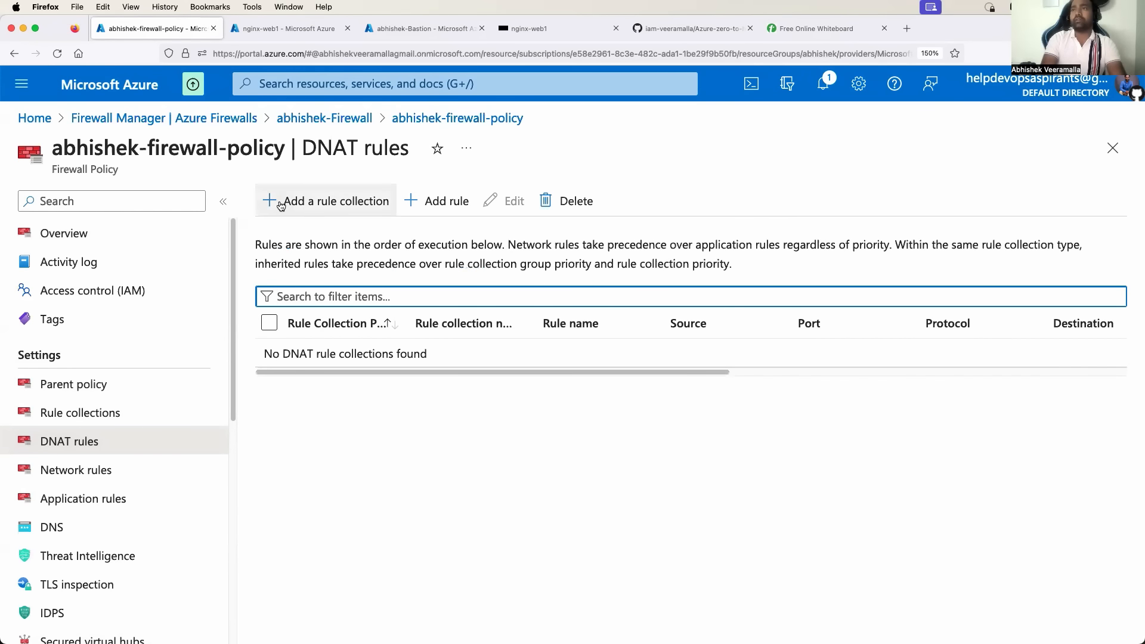
# Add a DNAT rule collection named firewall-nginx-rule with priority 100.
pyautogui.click(282, 203)
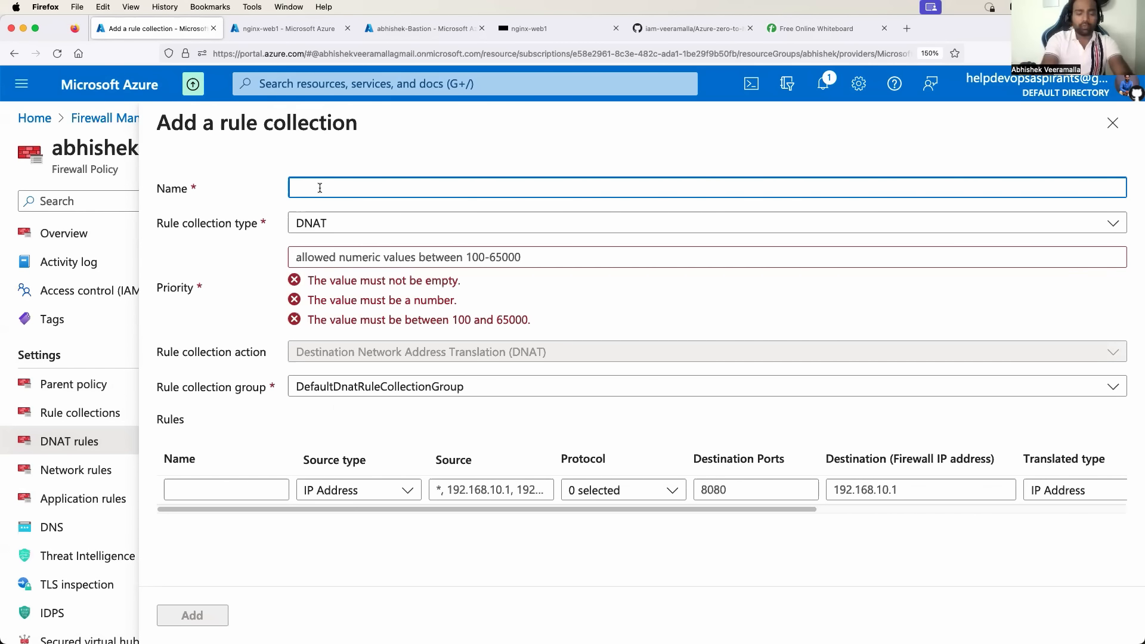
pyautogui.write('firewal')
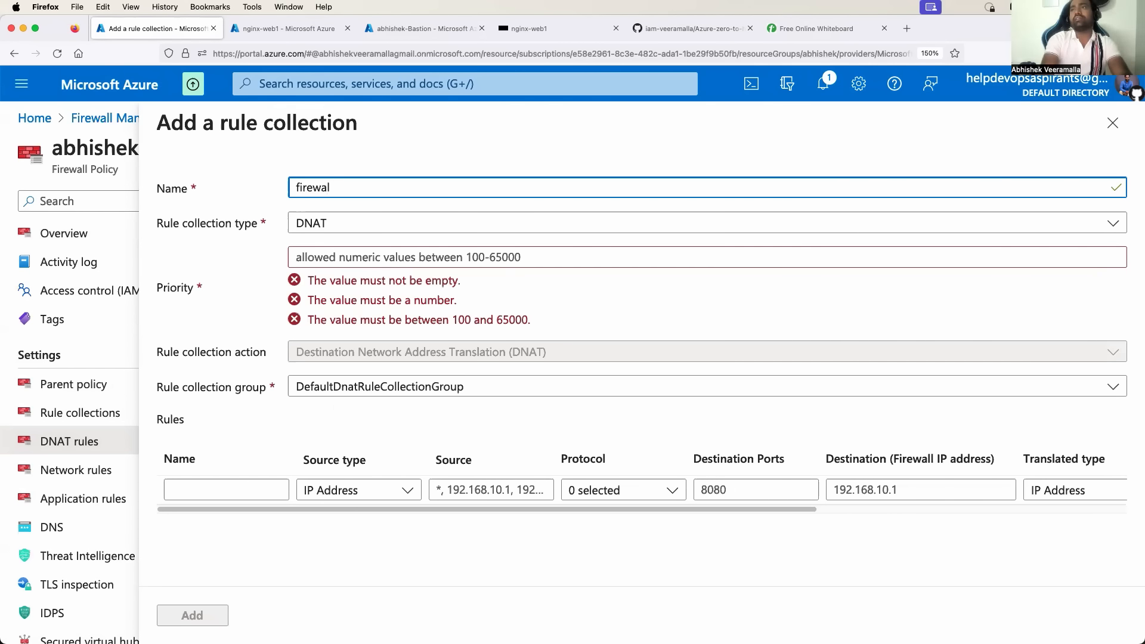
pyautogui.write('l-ngi')
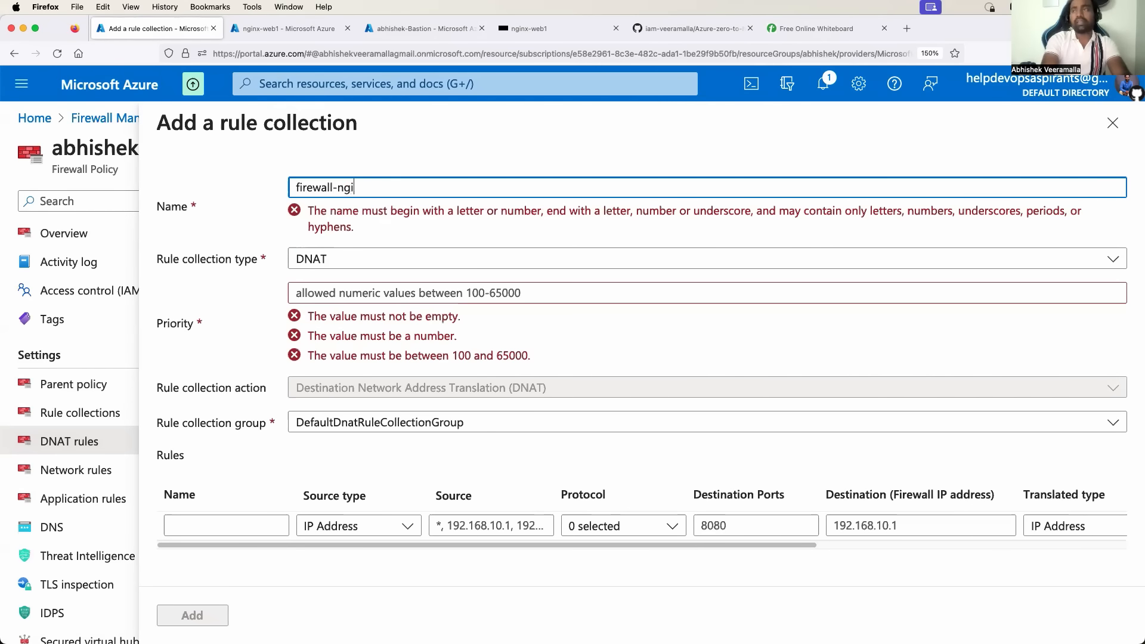
pyautogui.write('rule')
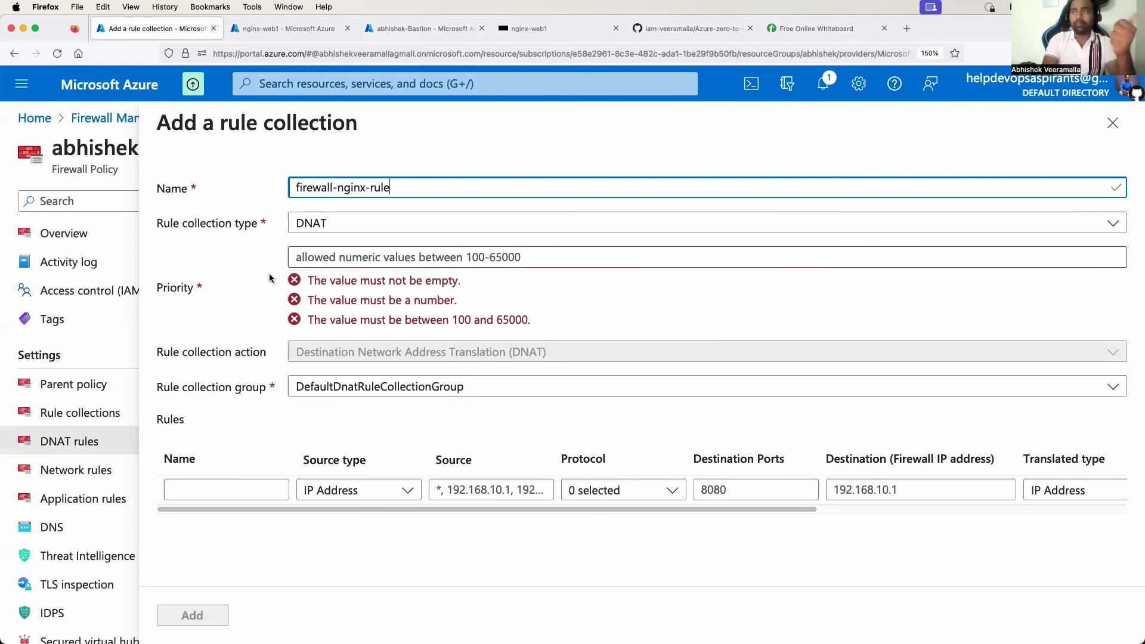
pyautogui.click(351, 251)
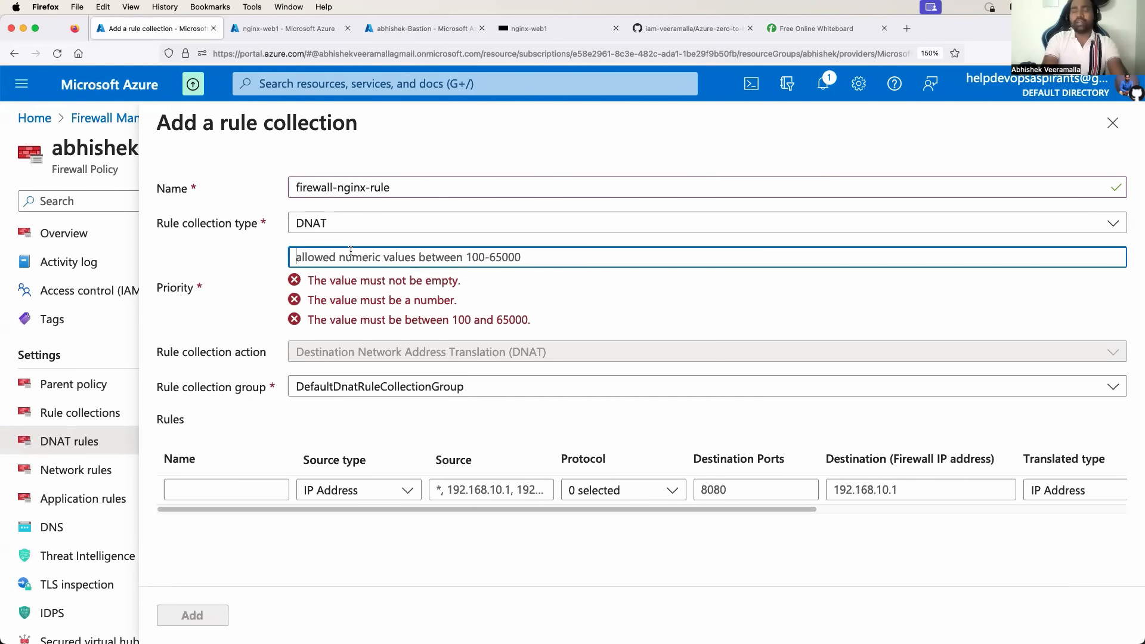
pyautogui.write('100')
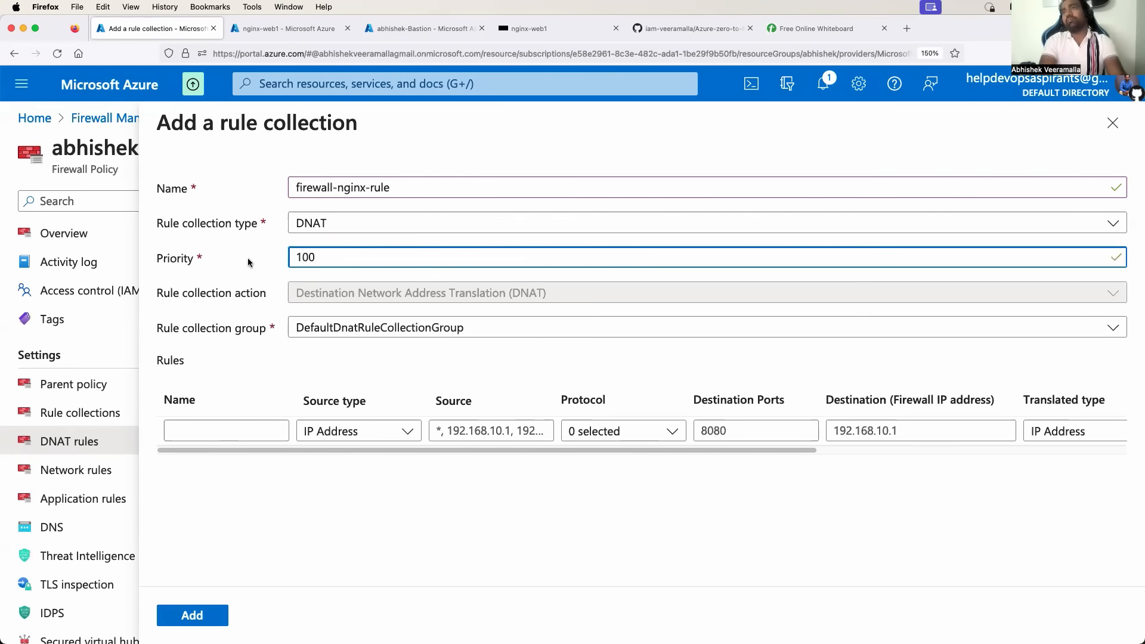
pyautogui.click(250, 258)
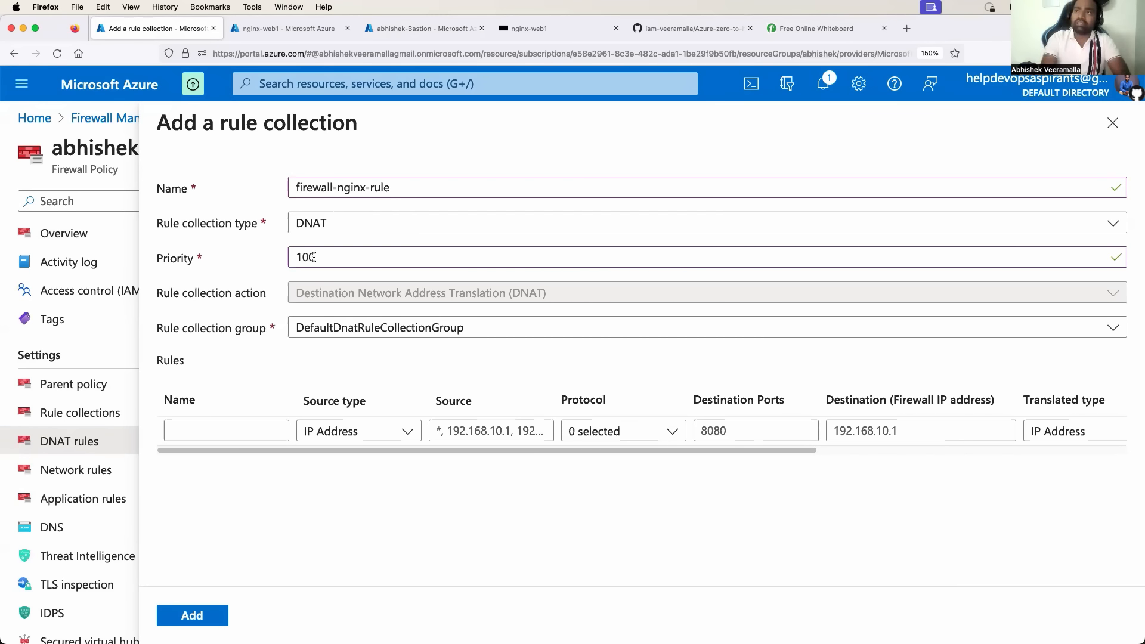
pyautogui.moveTo(321, 258); pyautogui.dragTo(279, 262)
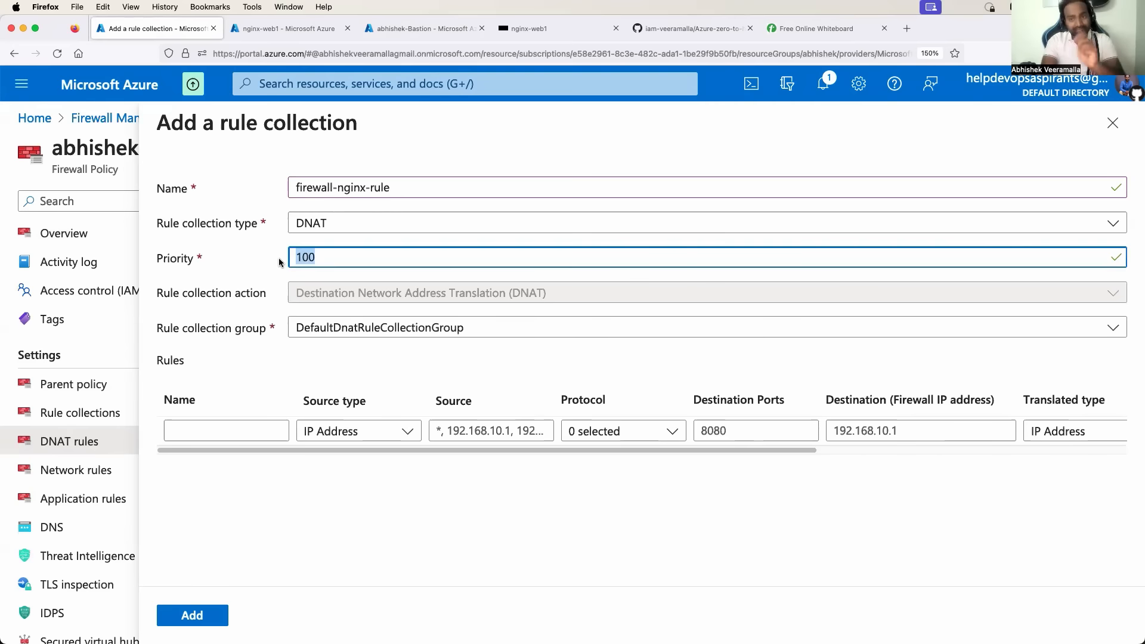
pyautogui.click(315, 256)
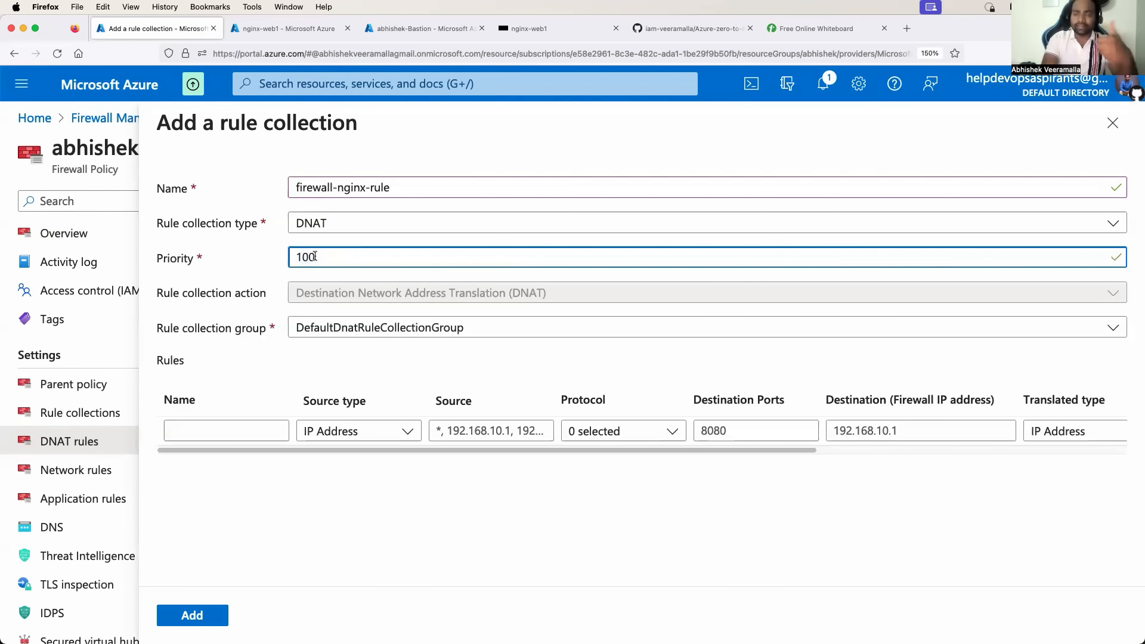
pyautogui.moveTo(318, 450); pyautogui.dragTo(264, 454)
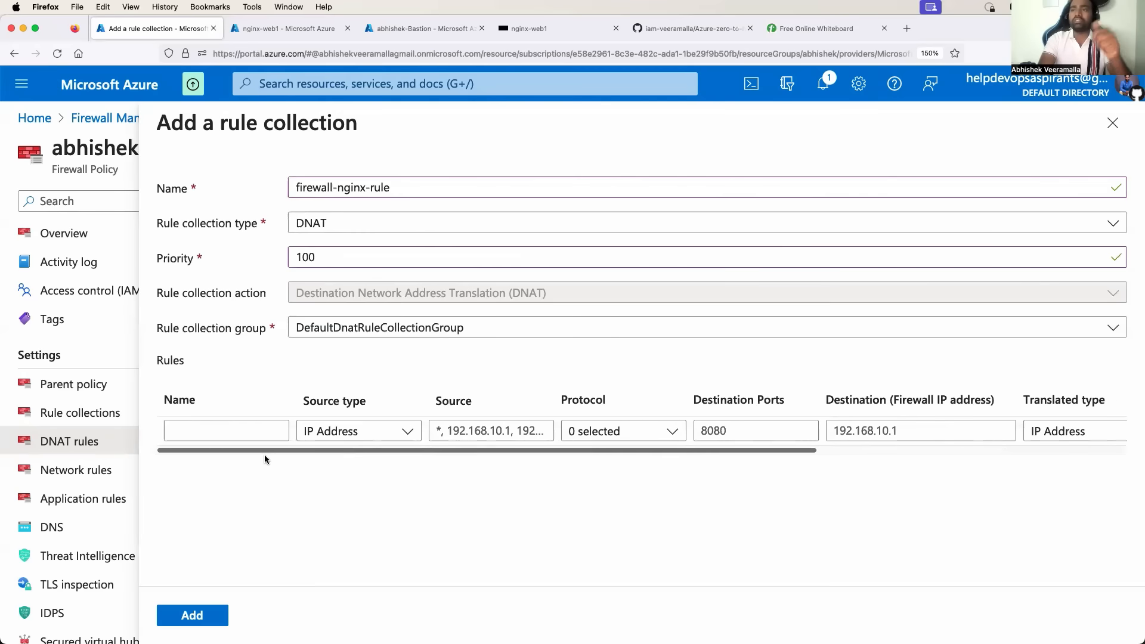
pyautogui.click(188, 619)
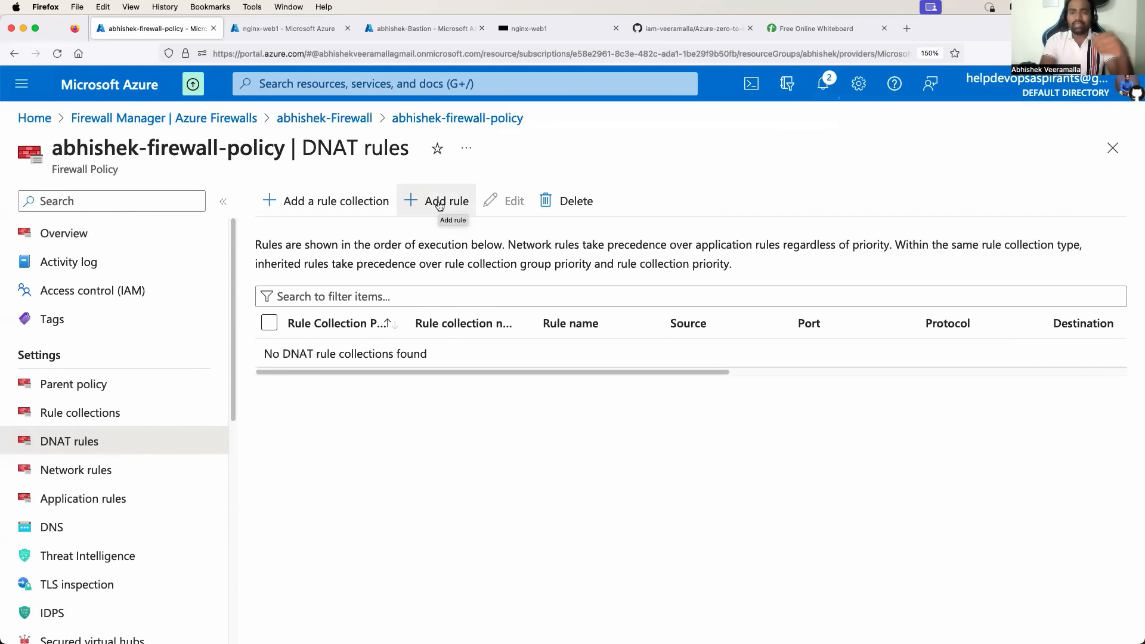
# Start a DNAT rule named nginx-rule in the firewall-nginx-rule collection.
pyautogui.click(439, 205)
pyautogui.click(907, 313)
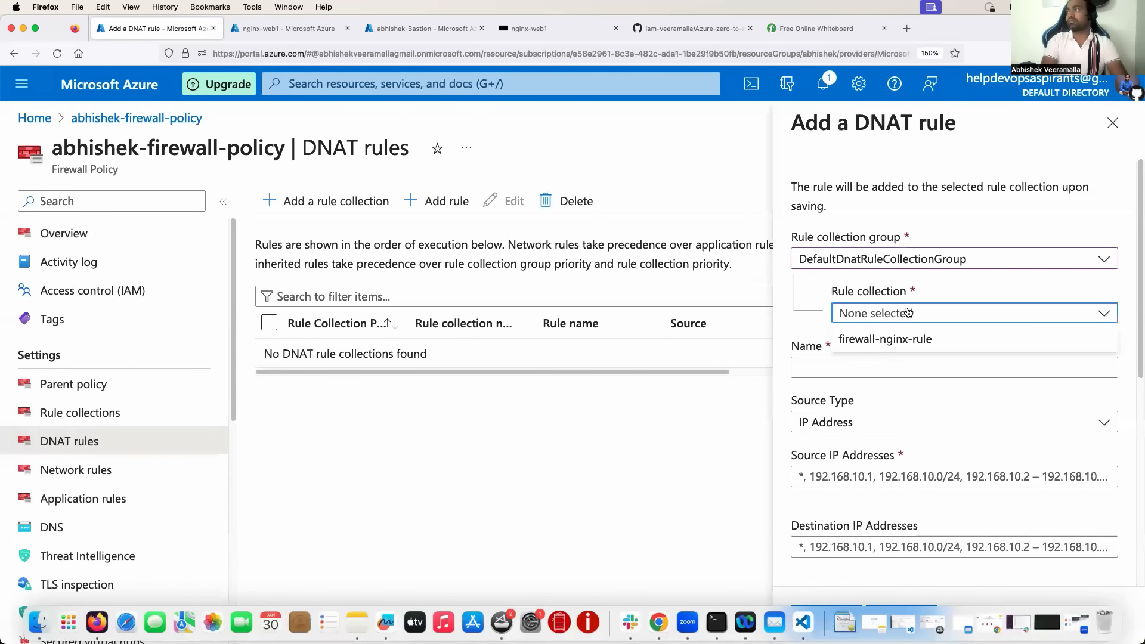
pyautogui.click(900, 332)
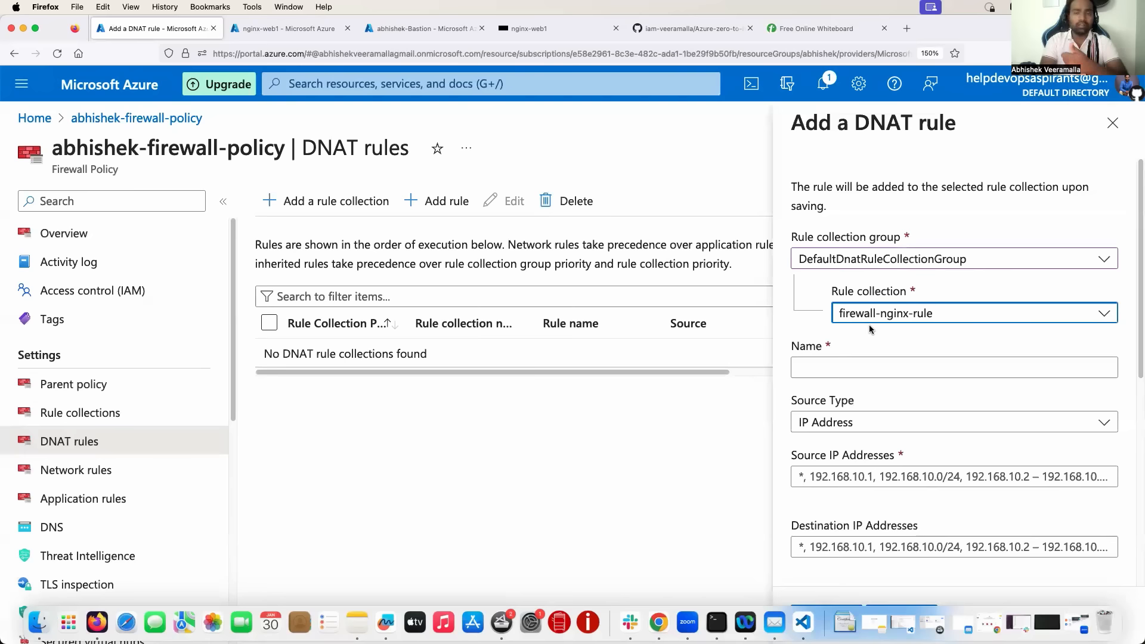
pyautogui.click(855, 366)
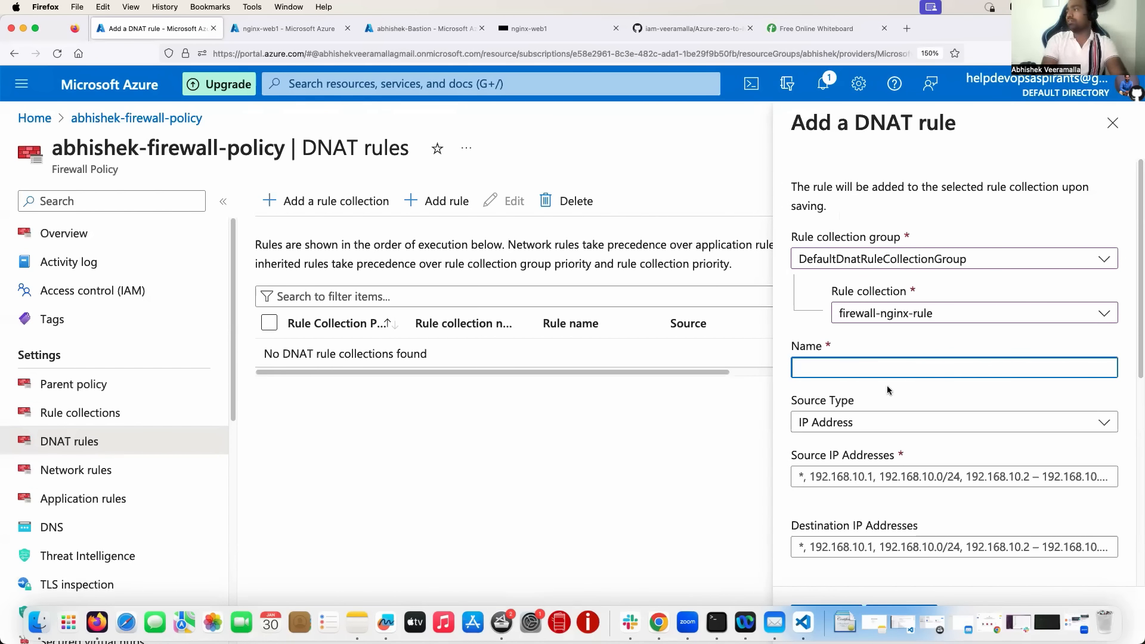
pyautogui.scroll(-5, 886, 385)
pyautogui.scroll(5, 882, 388)
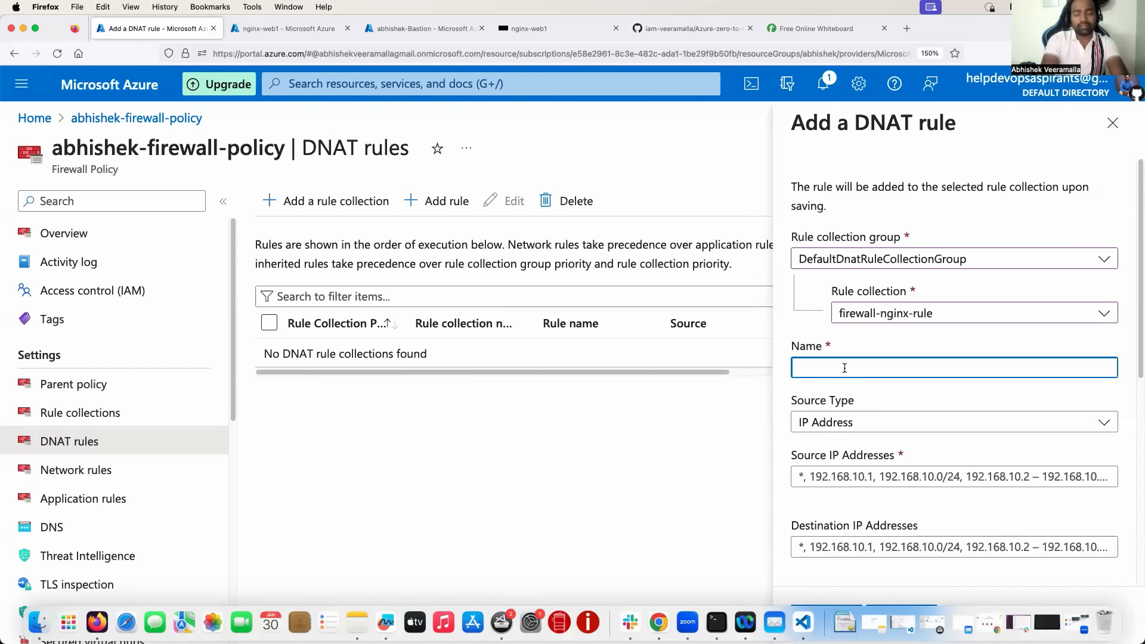
pyautogui.write('nginx rule')
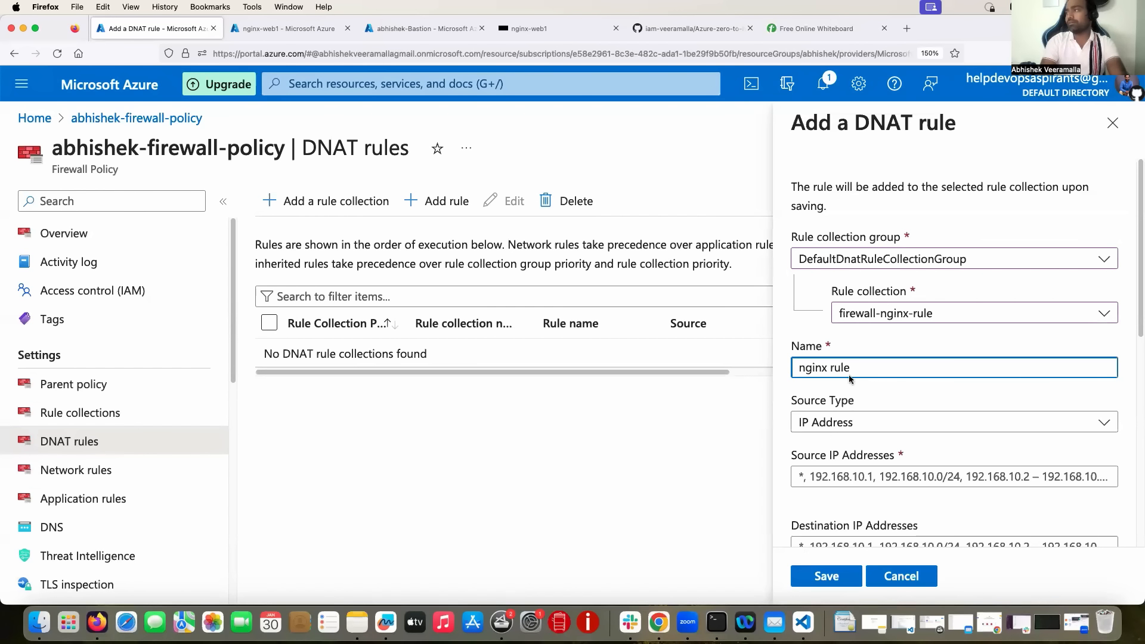
pyautogui.click(812, 349)
pyautogui.press('BackSpace')
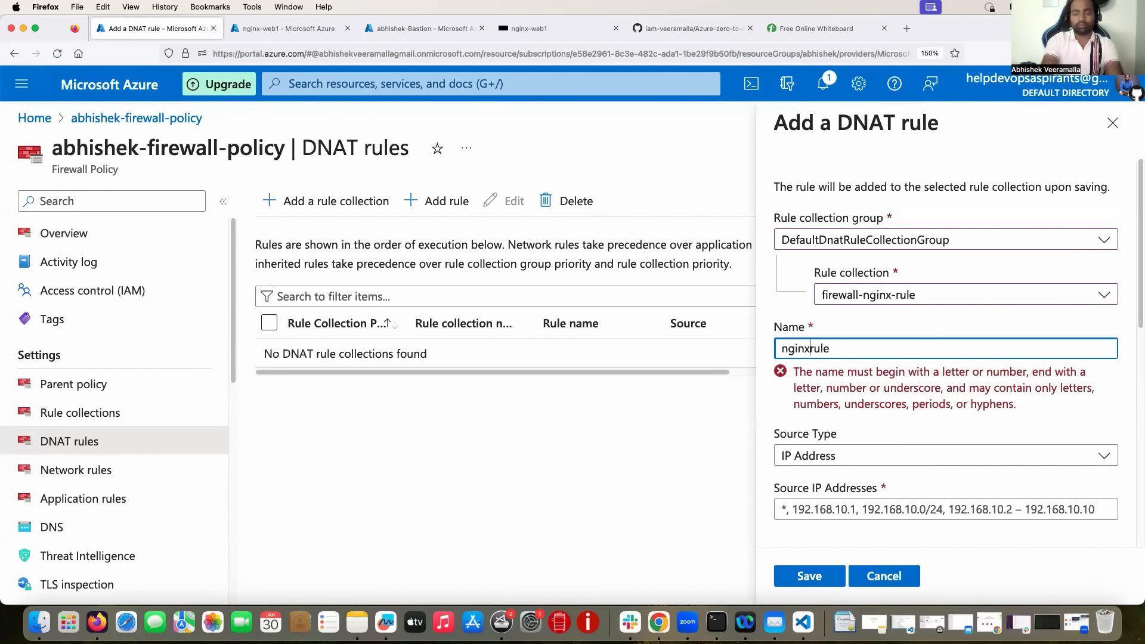
pyautogui.write('-')
pyautogui.scroll(-2, 853, 411)
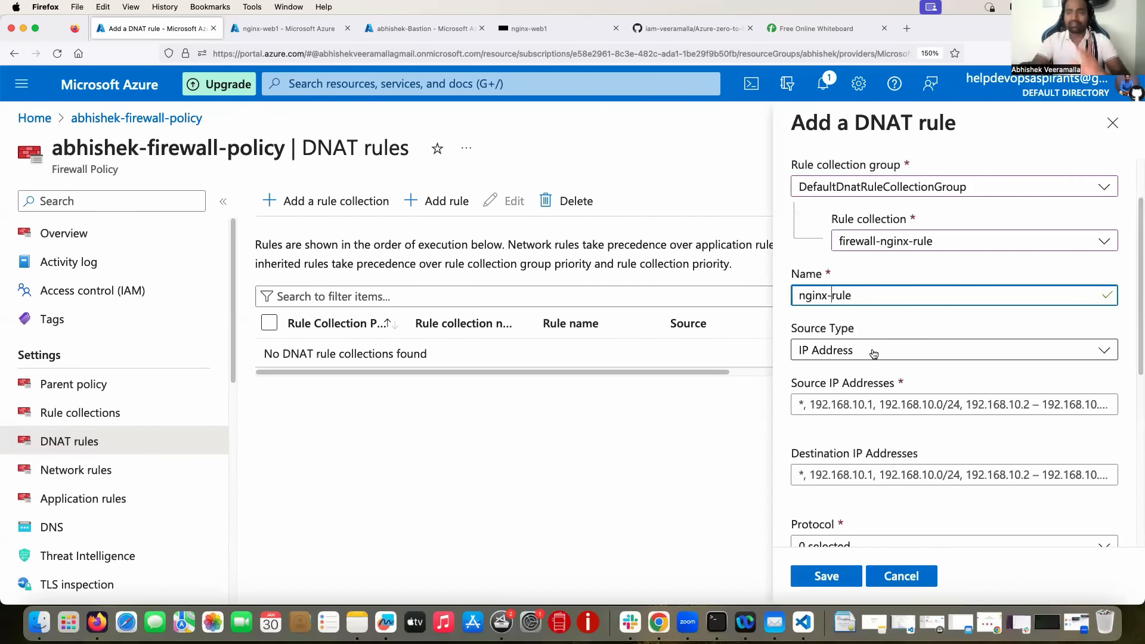
# Draw an arrow from the firewall down to User on the whiteboard, then open a new browser tab.
pyautogui.click(664, 28)
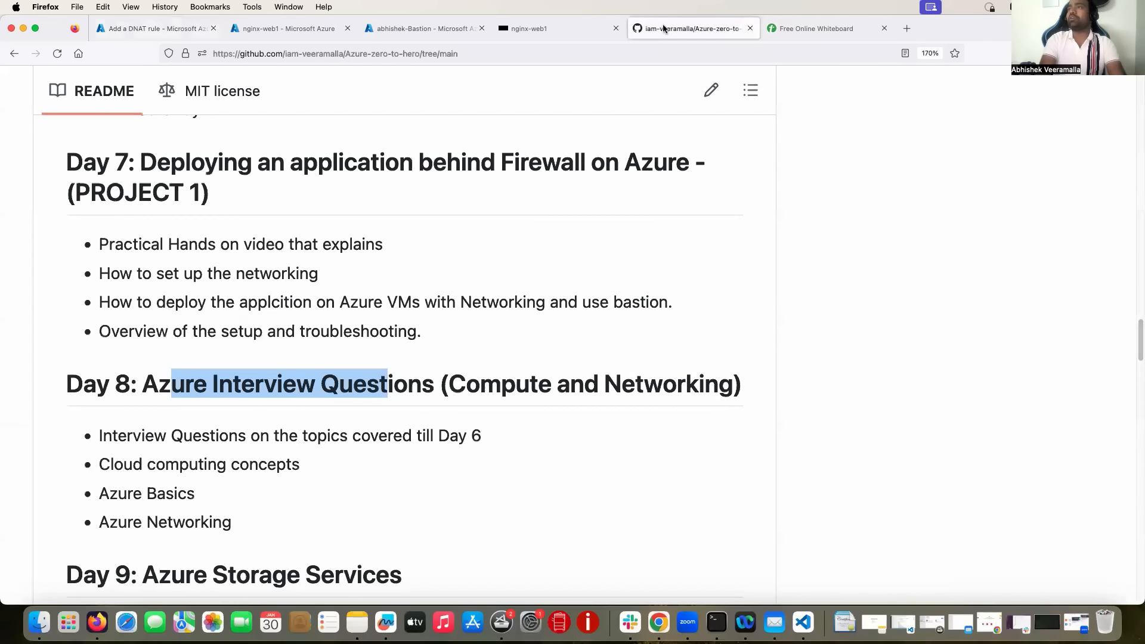
pyautogui.click(802, 28)
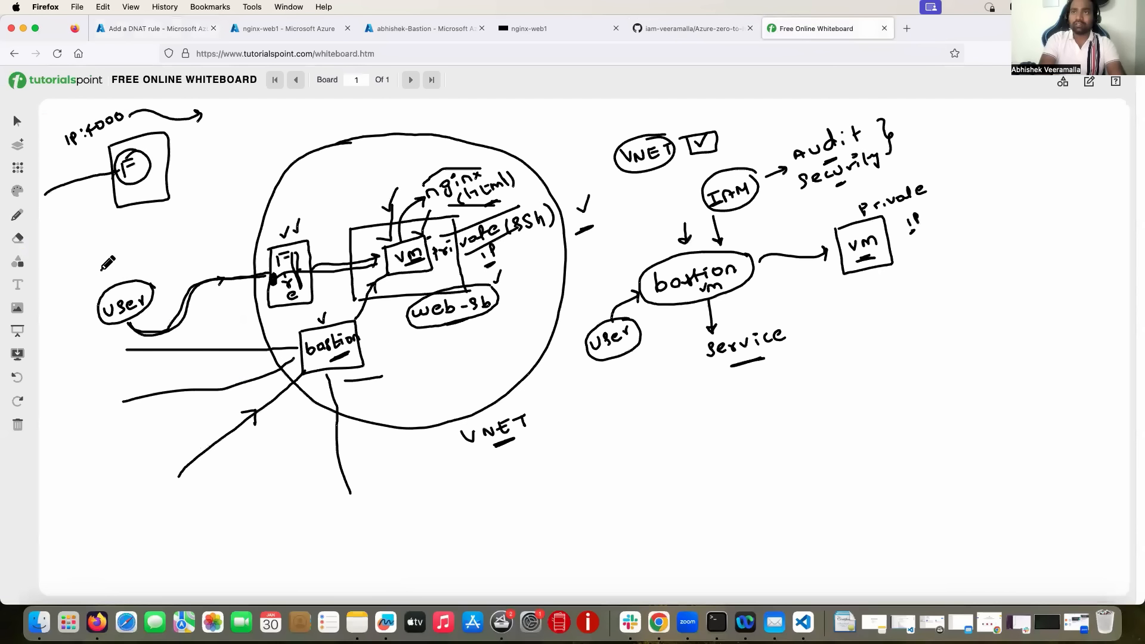
pyautogui.moveTo(110, 237); pyautogui.dragTo(105, 279)
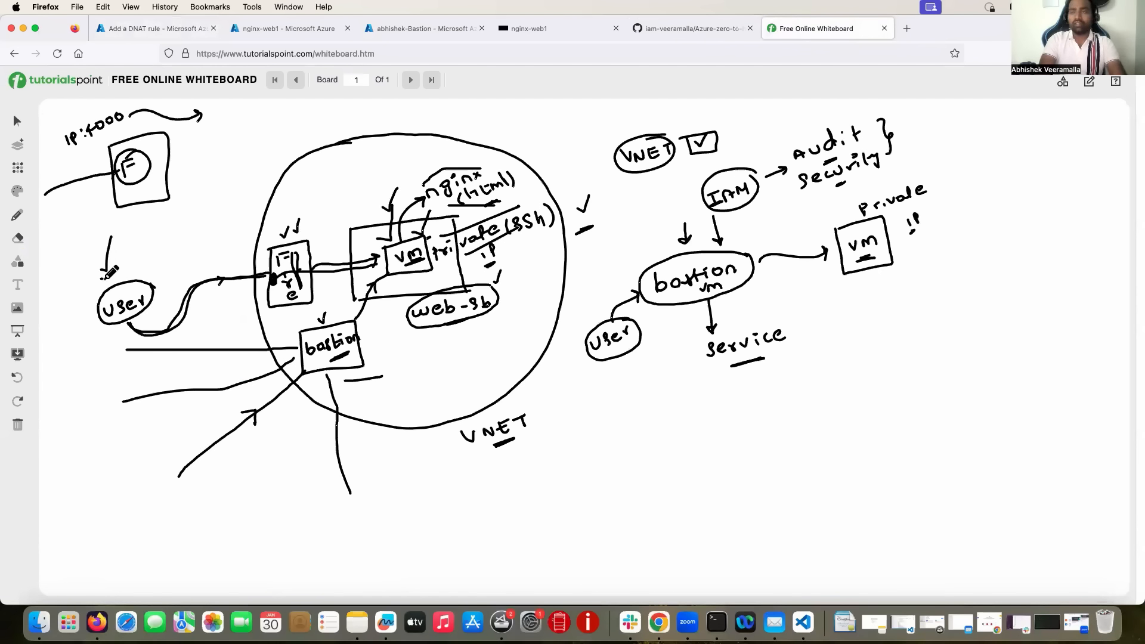
pyautogui.press('super+t')
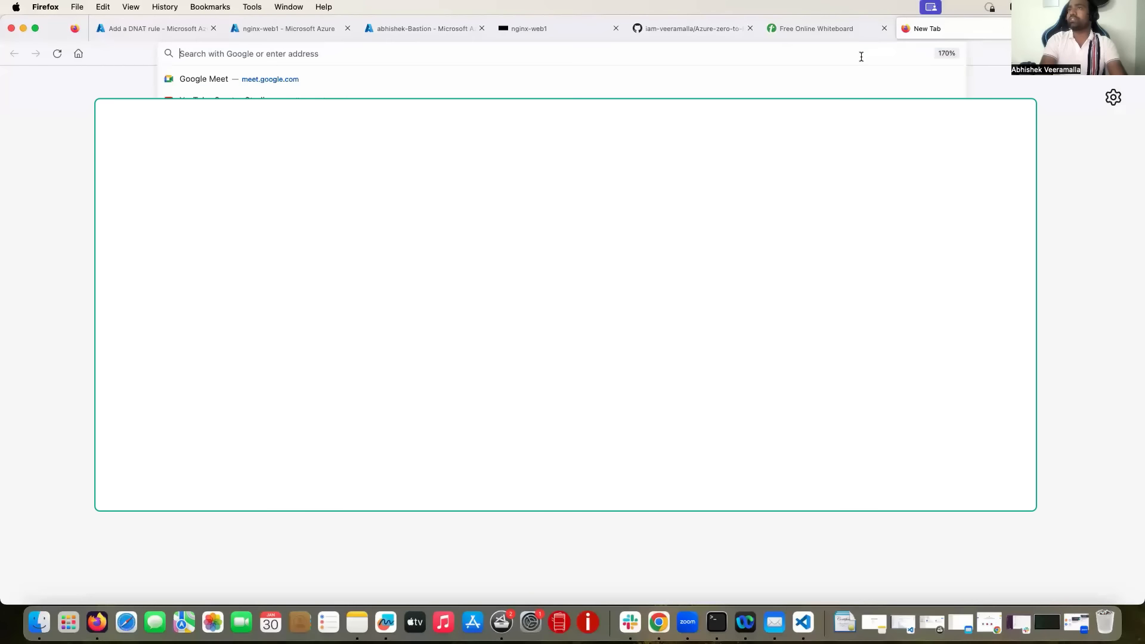
# Search 'my ip', copy the displayed public IPv4 address, and close that page.
pyautogui.write('ip')
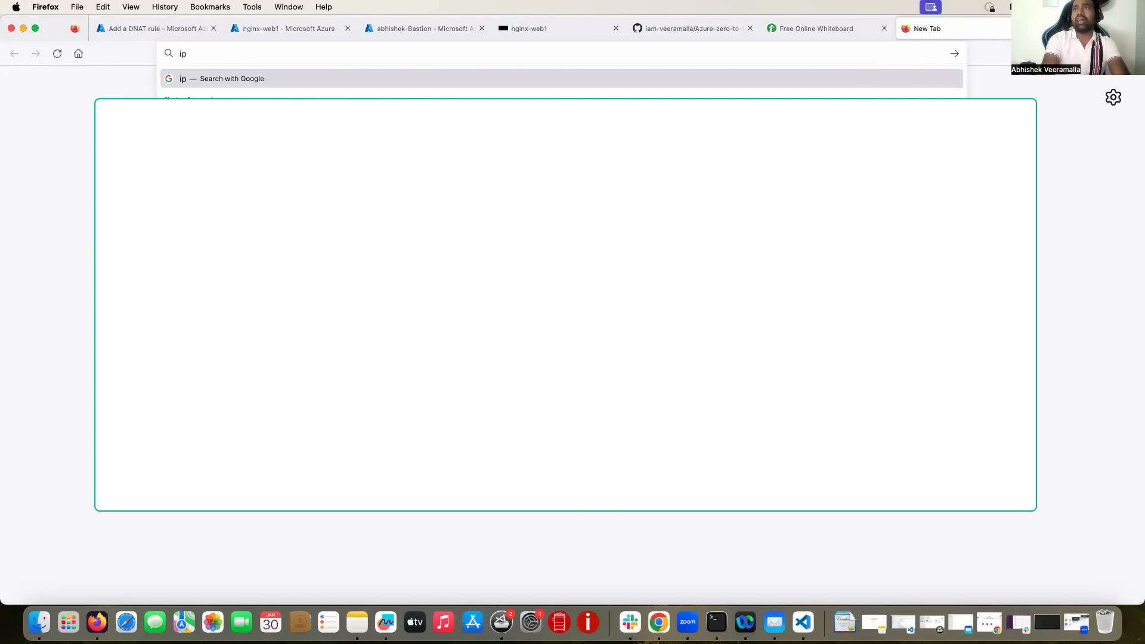
pyautogui.write(' addr')
pyautogui.press('BackSpace')
pyautogui.press('BackSpace')
pyautogui.press('BackSpace')
pyautogui.press('BackSpace')
pyautogui.press('BackSpace')
pyautogui.press('BackSpace')
pyautogui.press('BackSpace')
pyautogui.write('my i')
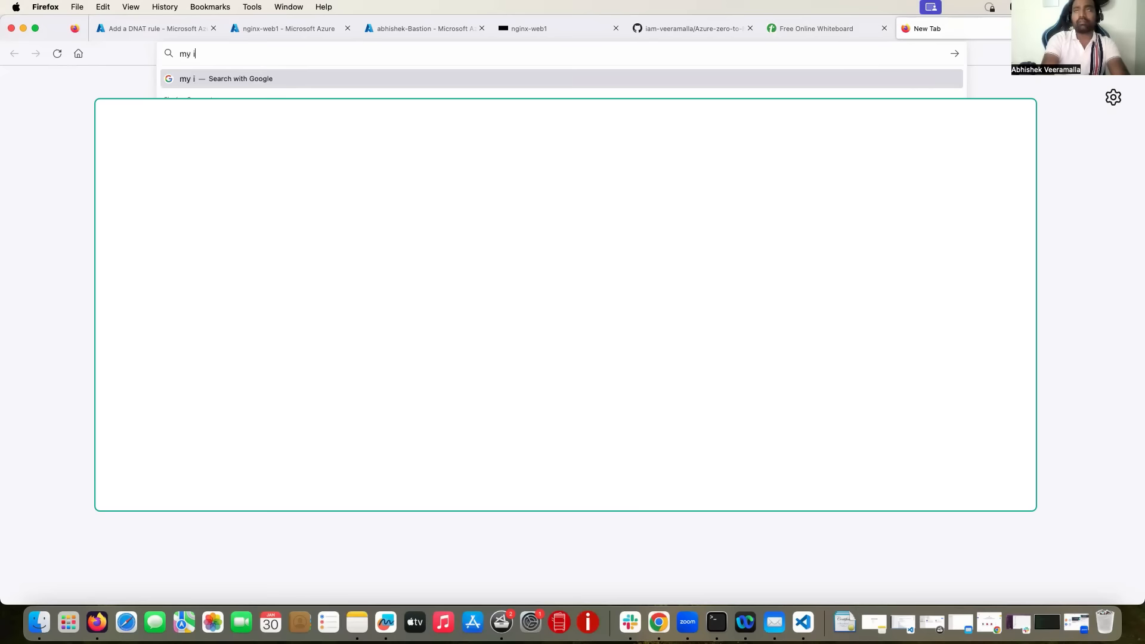
pyautogui.write('p')
pyautogui.press('Return')
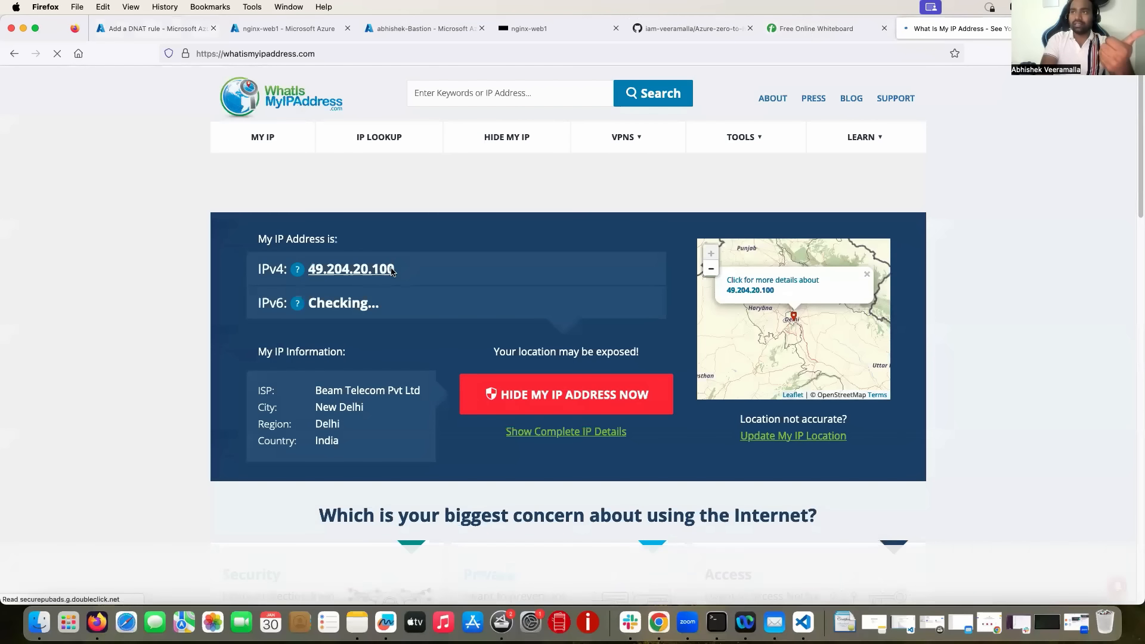
pyautogui.moveTo(392, 271); pyautogui.dragTo(308, 270)
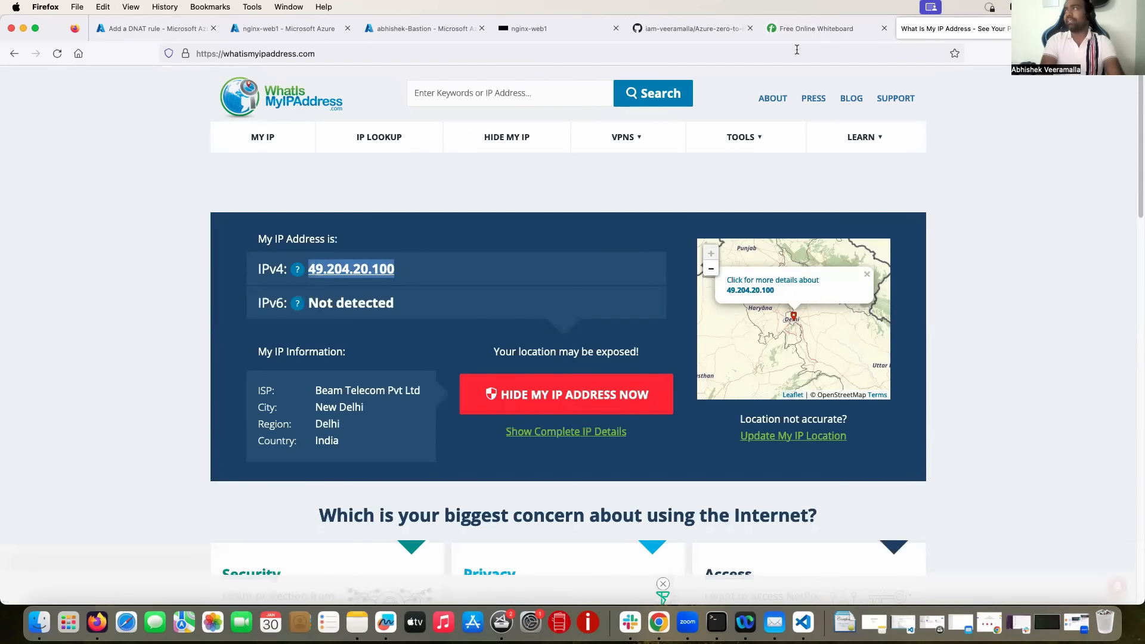
pyautogui.press('super+w')
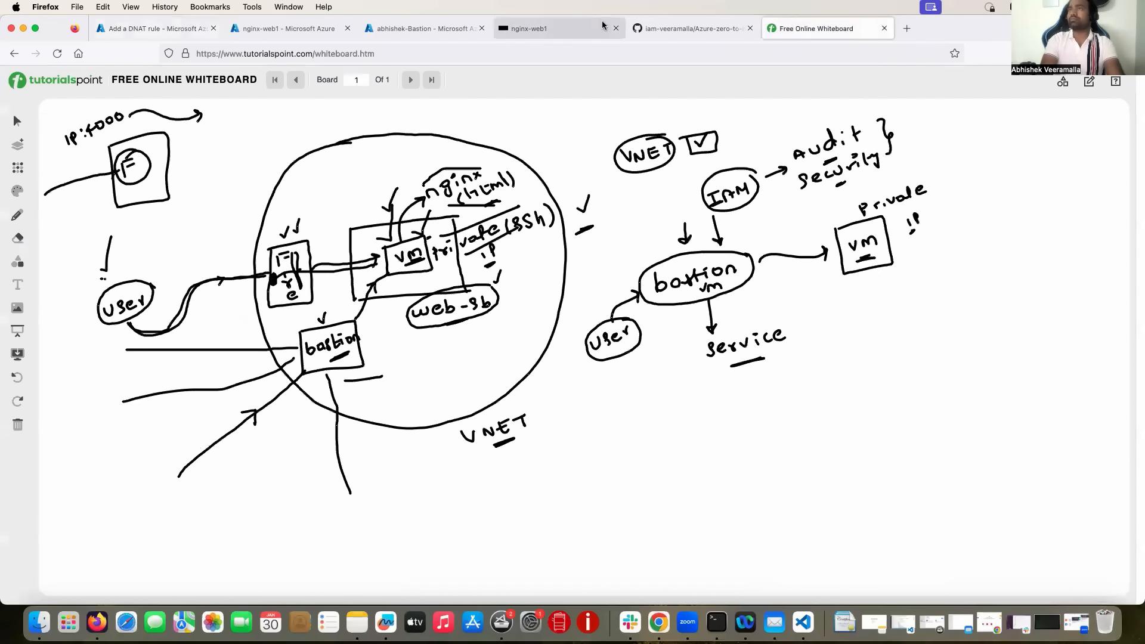
pyautogui.click(168, 27)
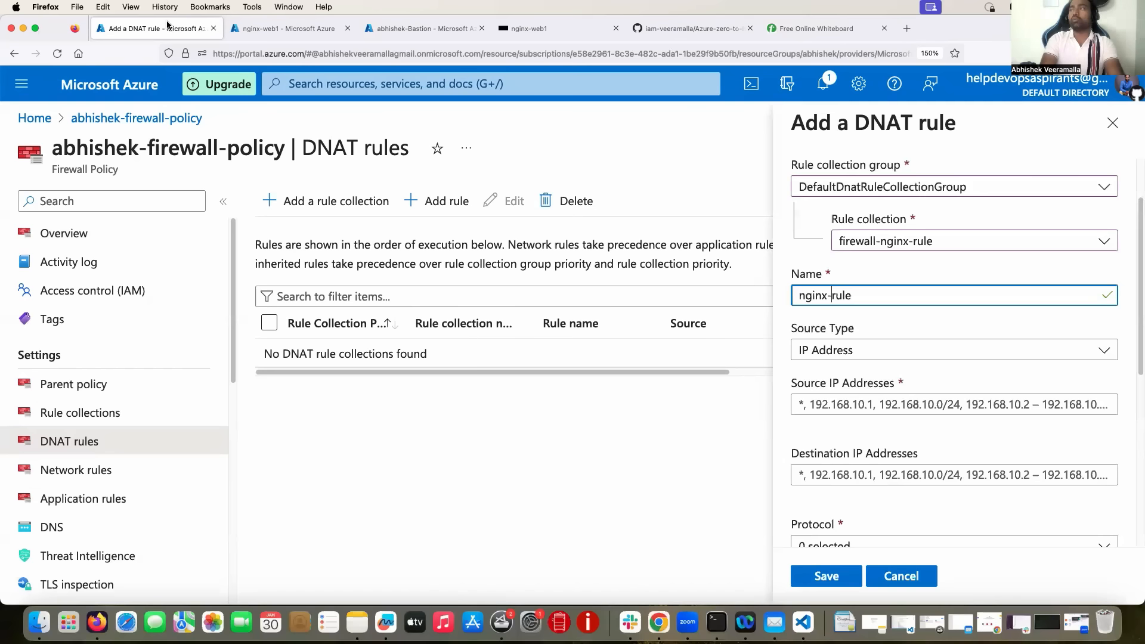
pyautogui.click(845, 350)
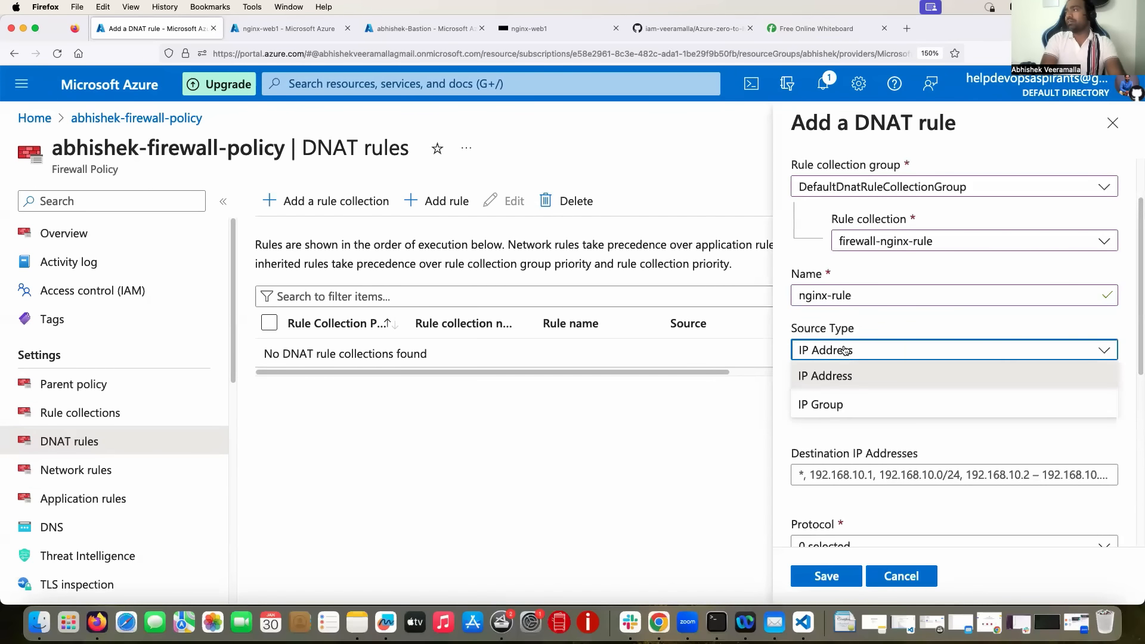
pyautogui.click(842, 374)
pyautogui.click(852, 404)
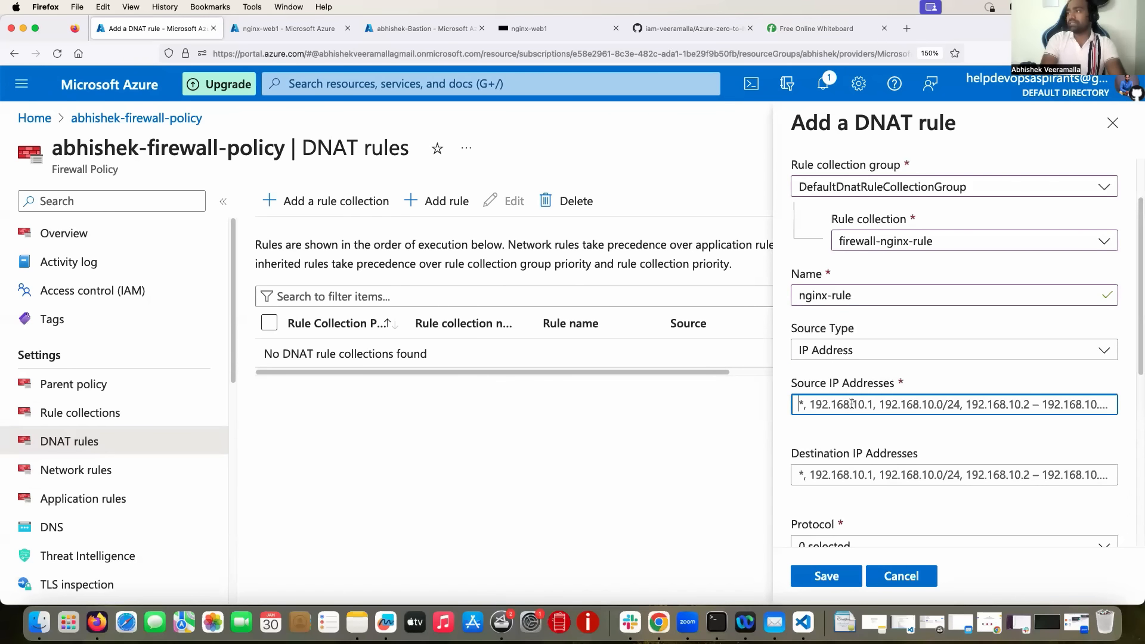
pyautogui.write('49.204.20.100')
pyautogui.moveTo(880, 403); pyautogui.dragTo(761, 405)
pyautogui.press('super+c')
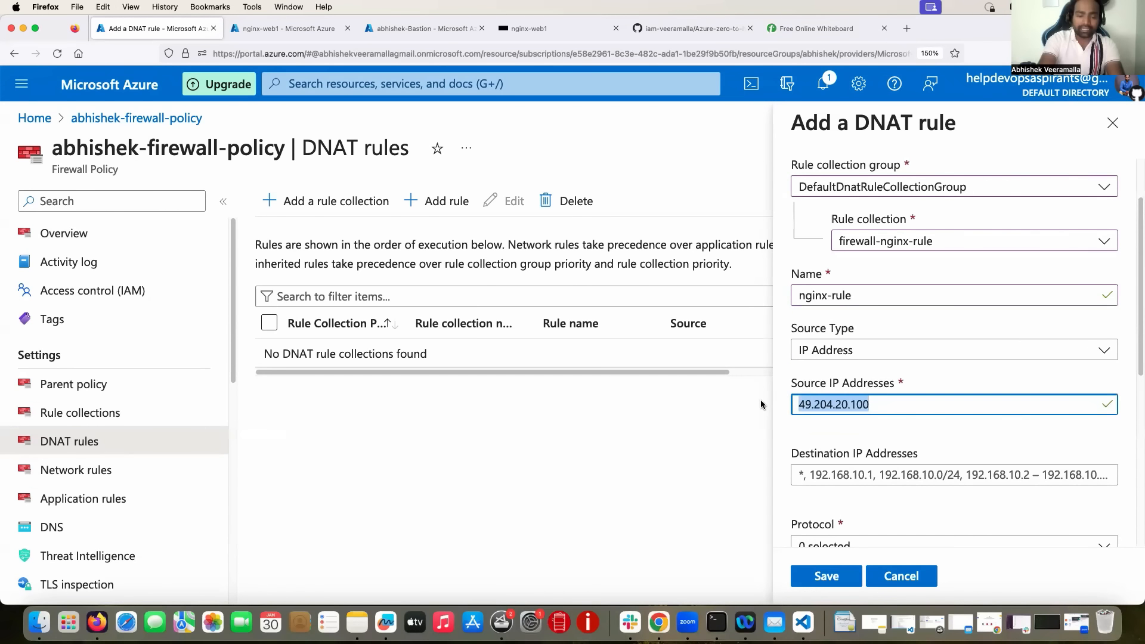
pyautogui.write('*')
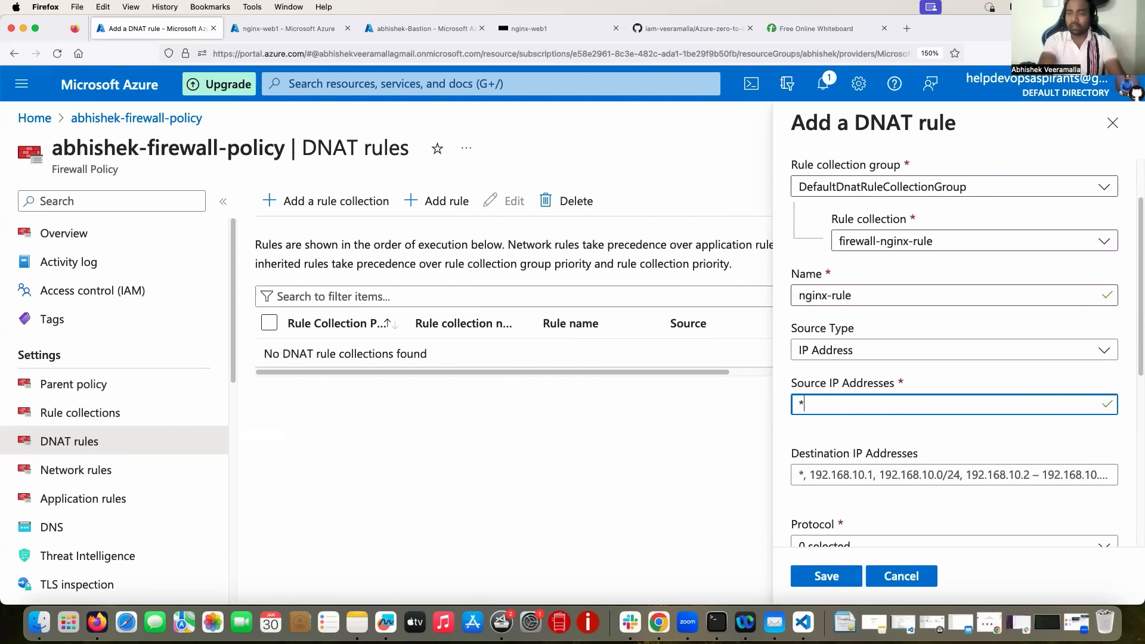
pyautogui.press('BackSpace')
pyautogui.press('super+v')
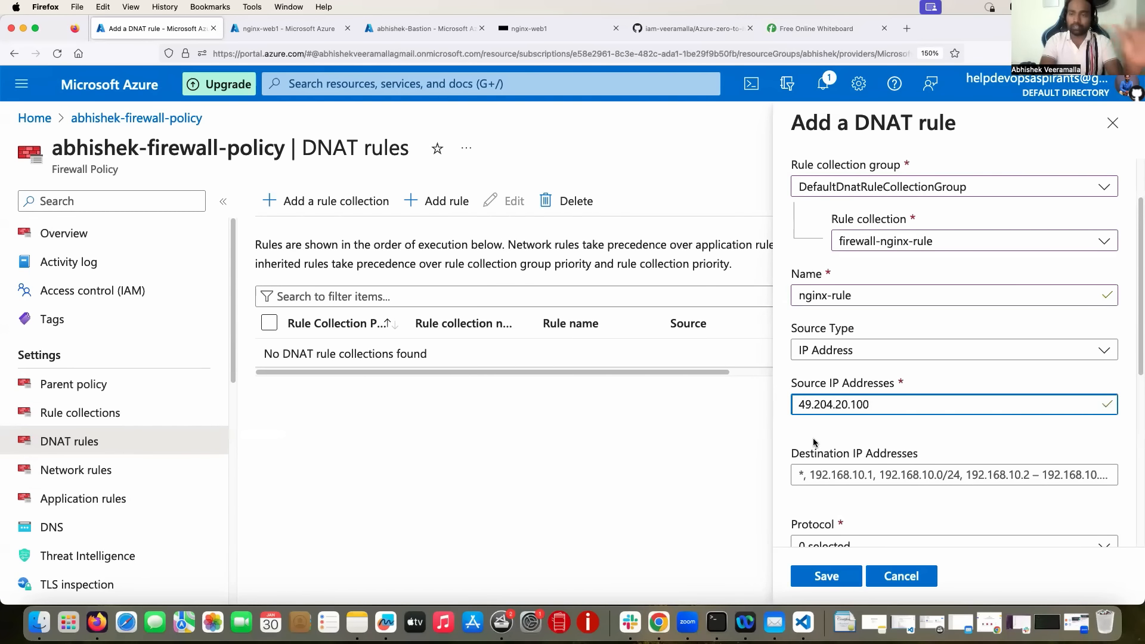
pyautogui.moveTo(876, 405); pyautogui.dragTo(766, 406)
pyautogui.press('super+c')
pyautogui.press('BackSpace')
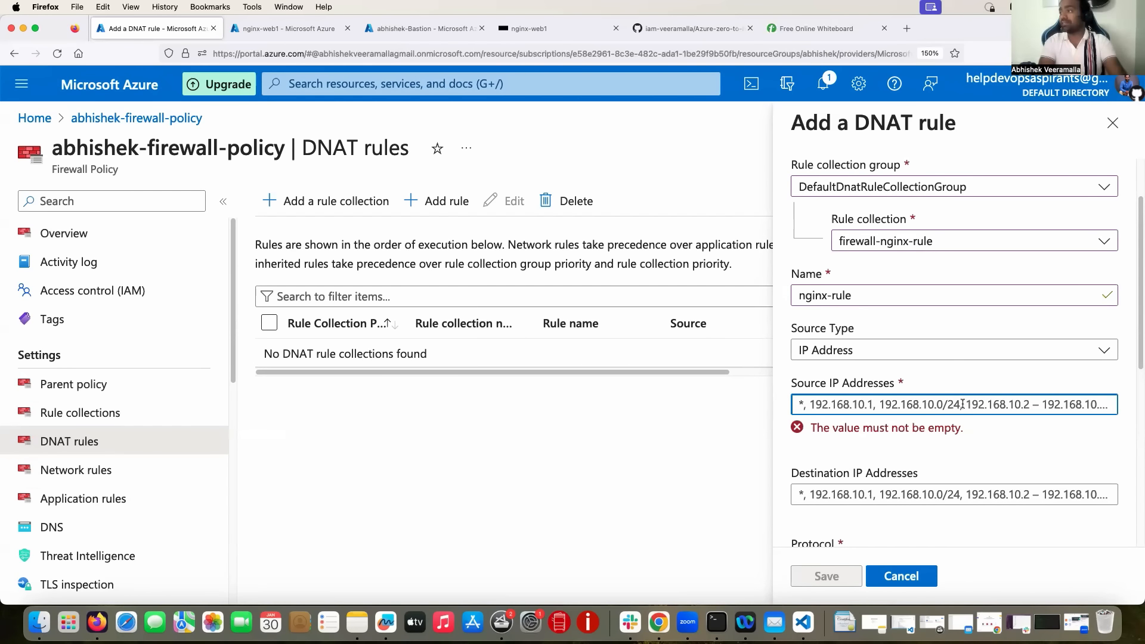
pyautogui.press('super+v')
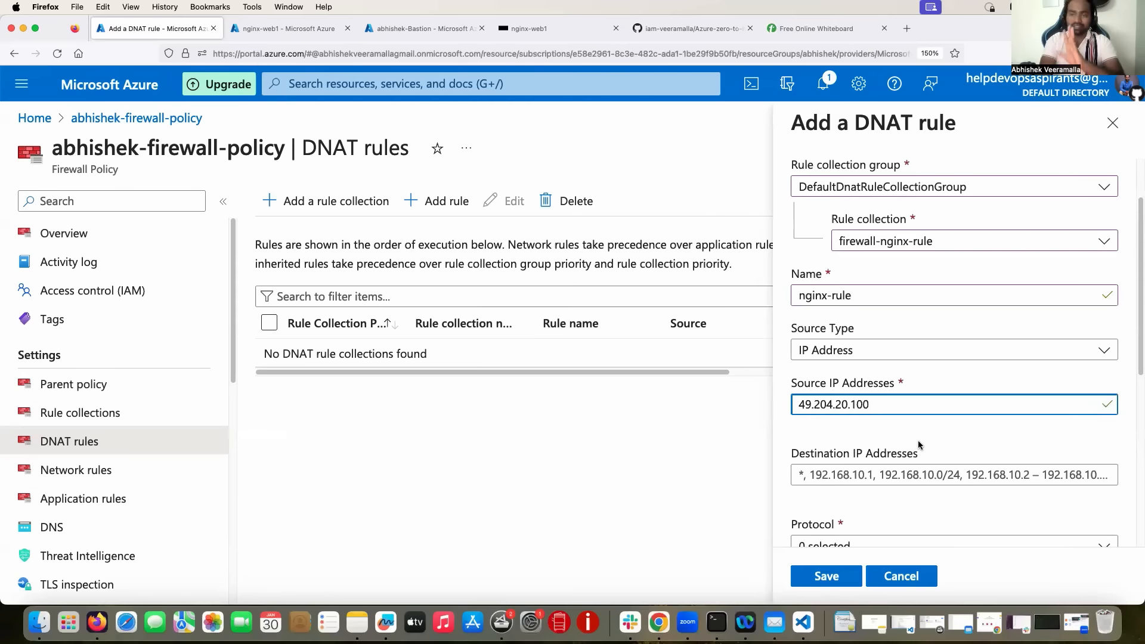
# Review the Destination addresses setting and begin editing it.
pyautogui.scroll(-2, 896, 428)
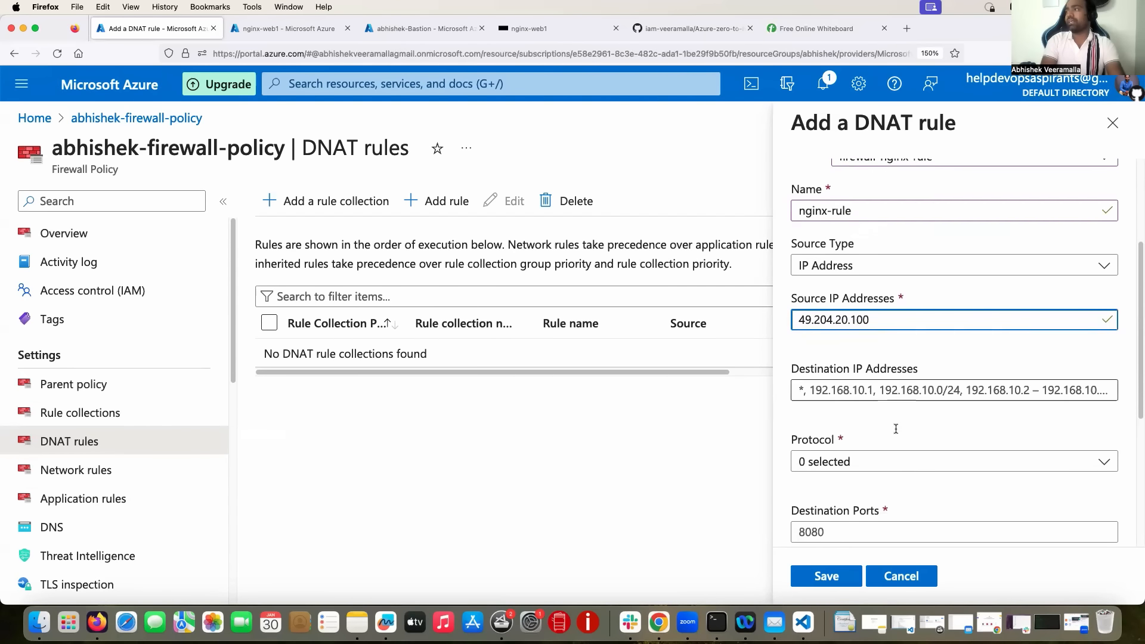
pyautogui.click(806, 368)
pyautogui.moveTo(806, 368); pyautogui.dragTo(910, 368)
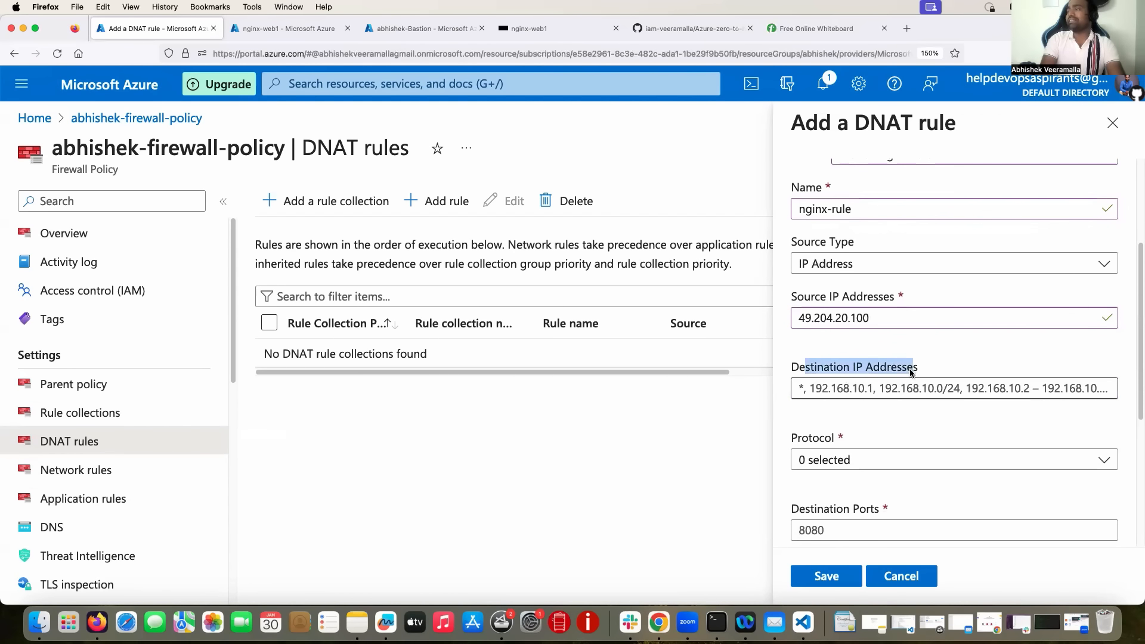
pyautogui.click(938, 356)
pyautogui.scroll(1, 939, 359)
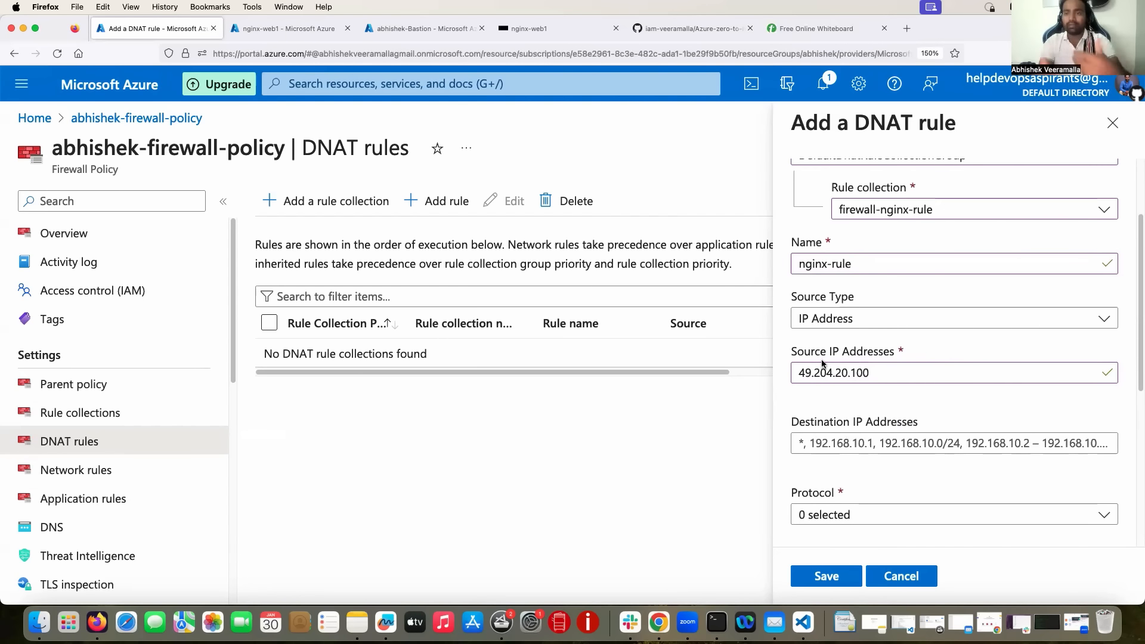
pyautogui.scroll(-2, 851, 394)
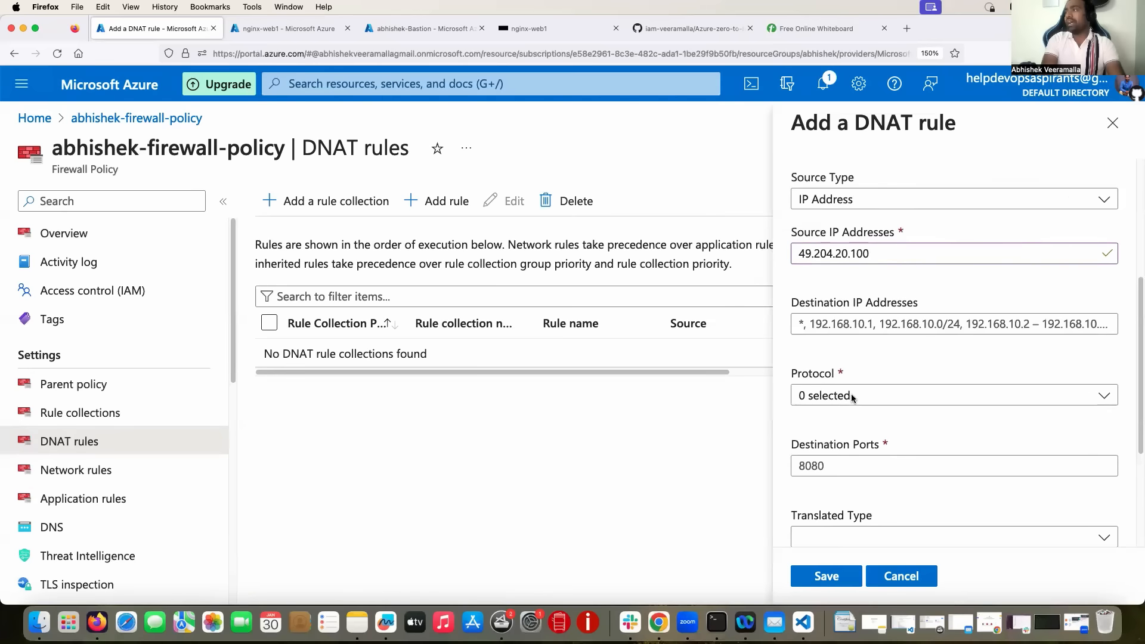
pyautogui.scroll(1, 852, 398)
pyautogui.click(841, 344)
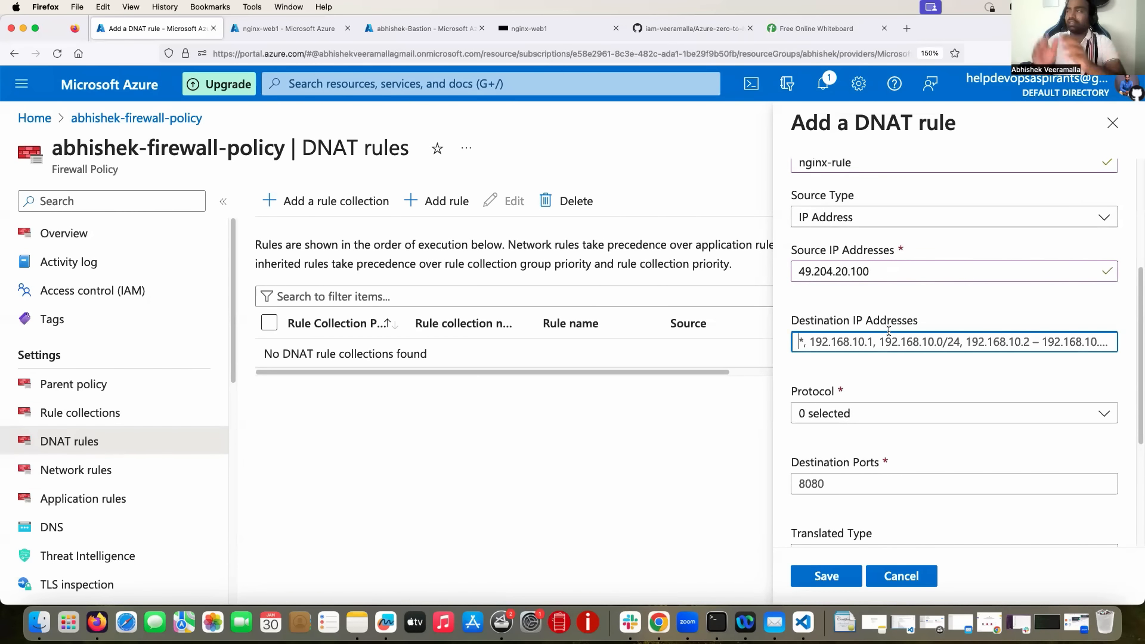
pyautogui.scroll(3, 889, 332)
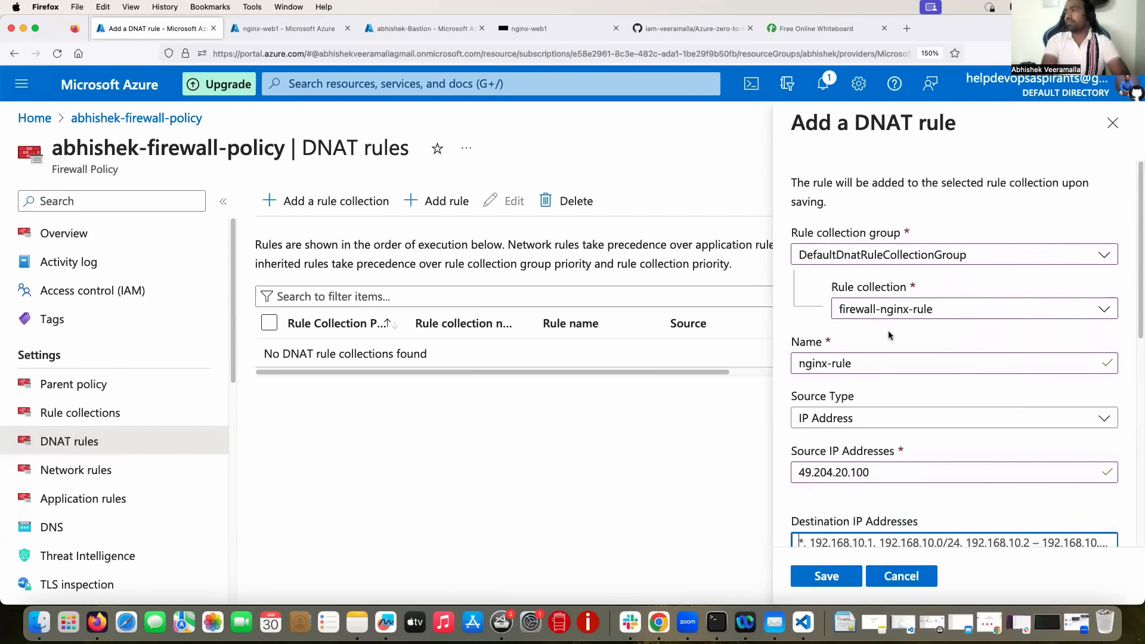
pyautogui.scroll(-6, 888, 336)
pyautogui.scroll(2, 887, 335)
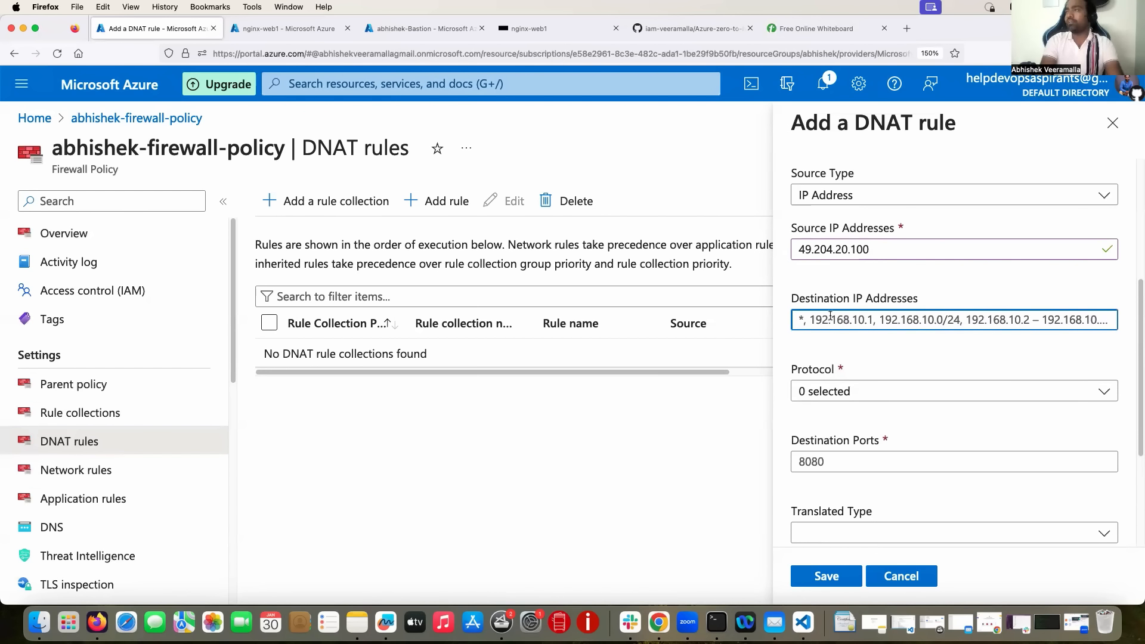
# Find abhishek-Firewall's public IP 20.172.213.64 and copy it.
pyautogui.click(294, 31)
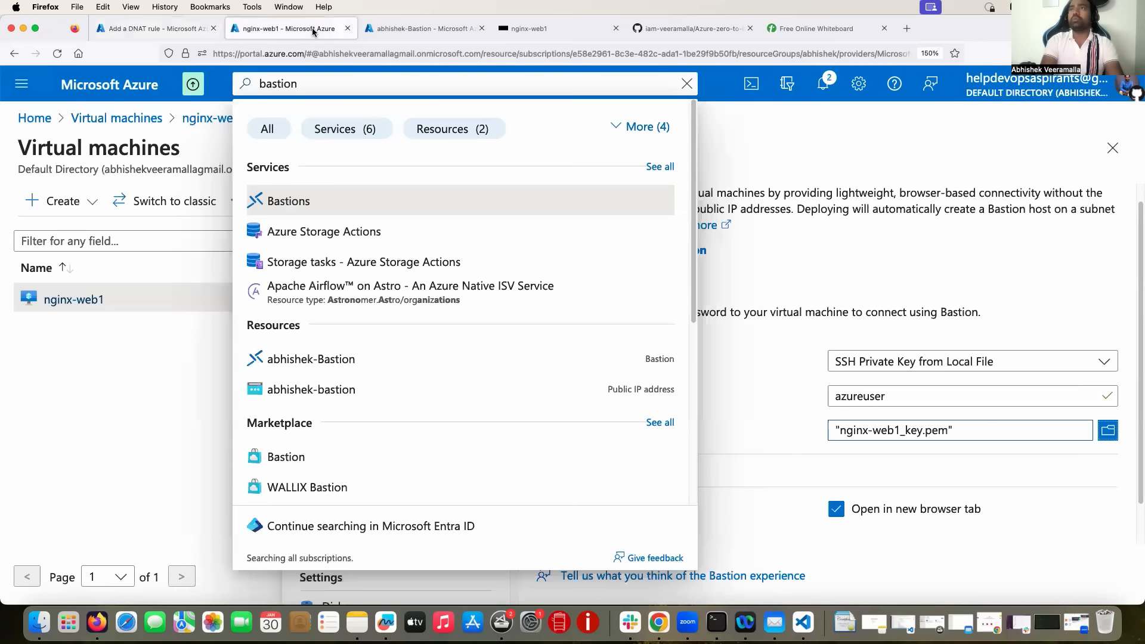
pyautogui.press('super+a')
pyautogui.write('firewall')
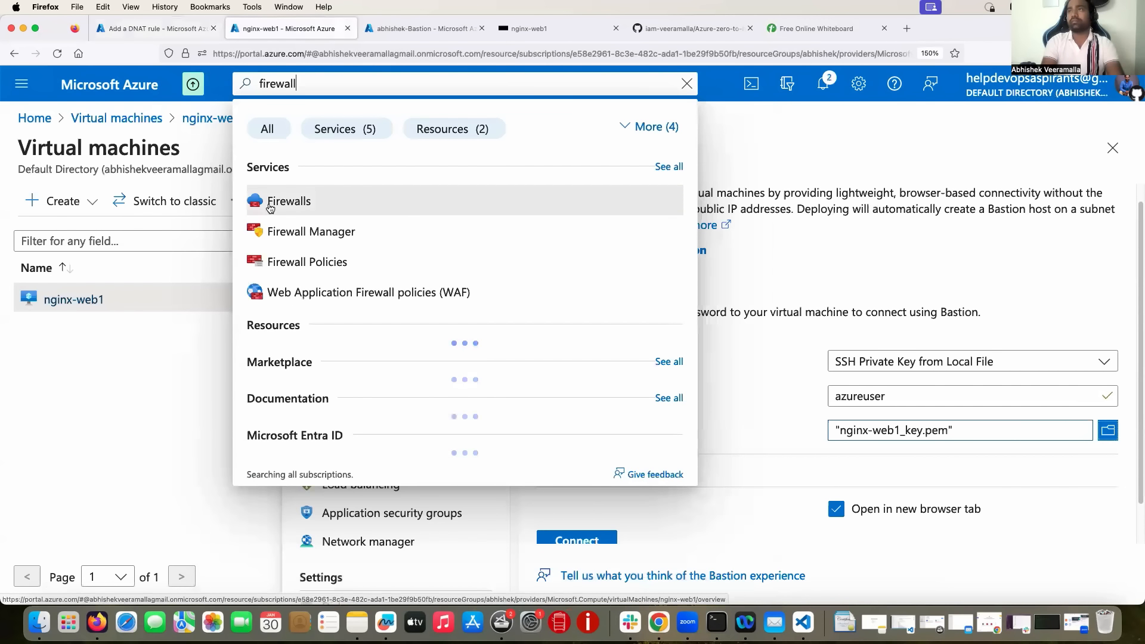
pyautogui.click(303, 203)
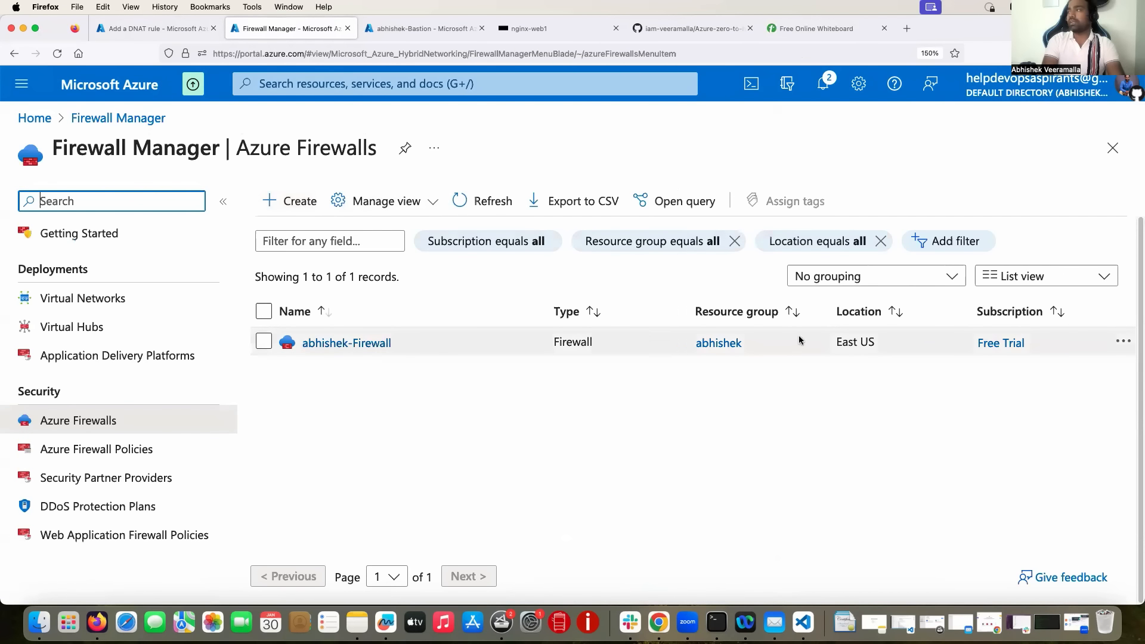
pyautogui.click(341, 343)
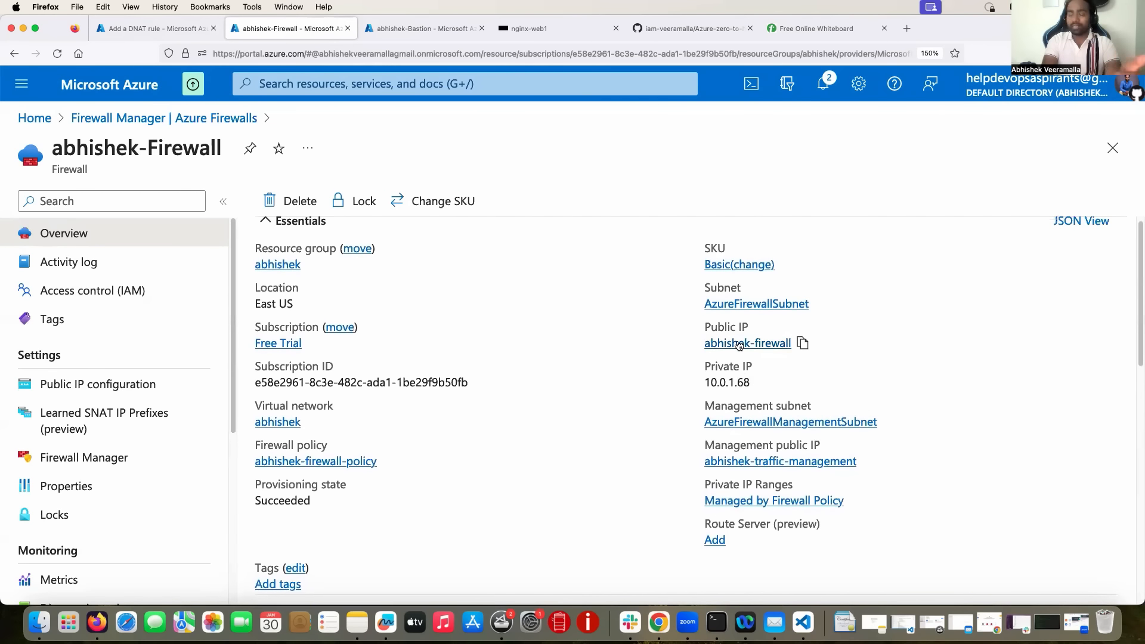
pyautogui.click(736, 344)
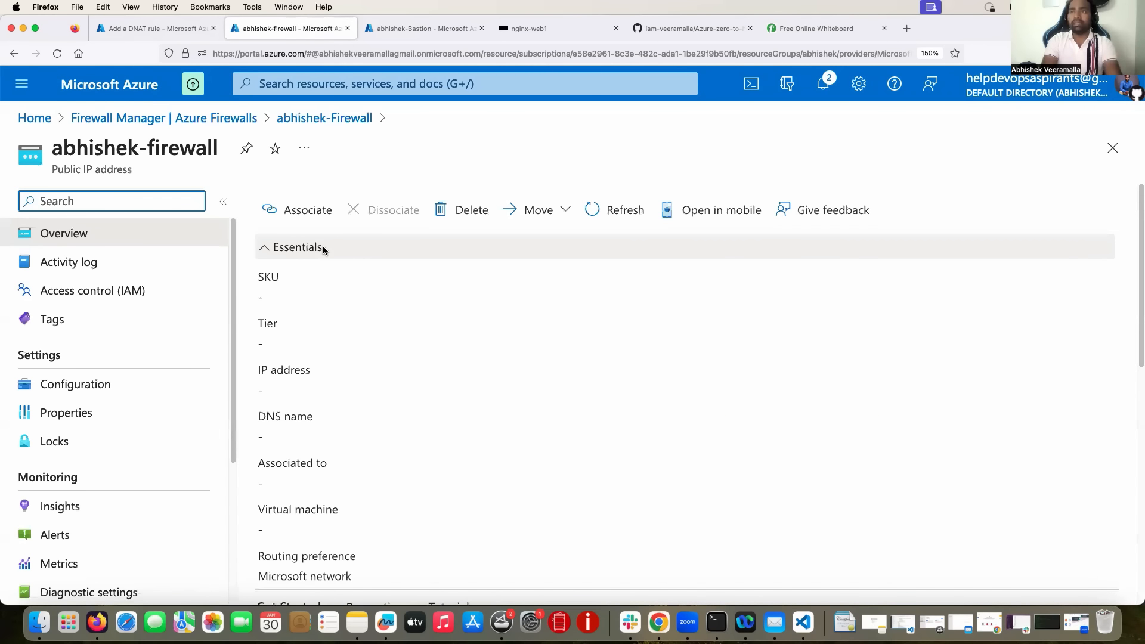
pyautogui.scroll(-1, 365, 356)
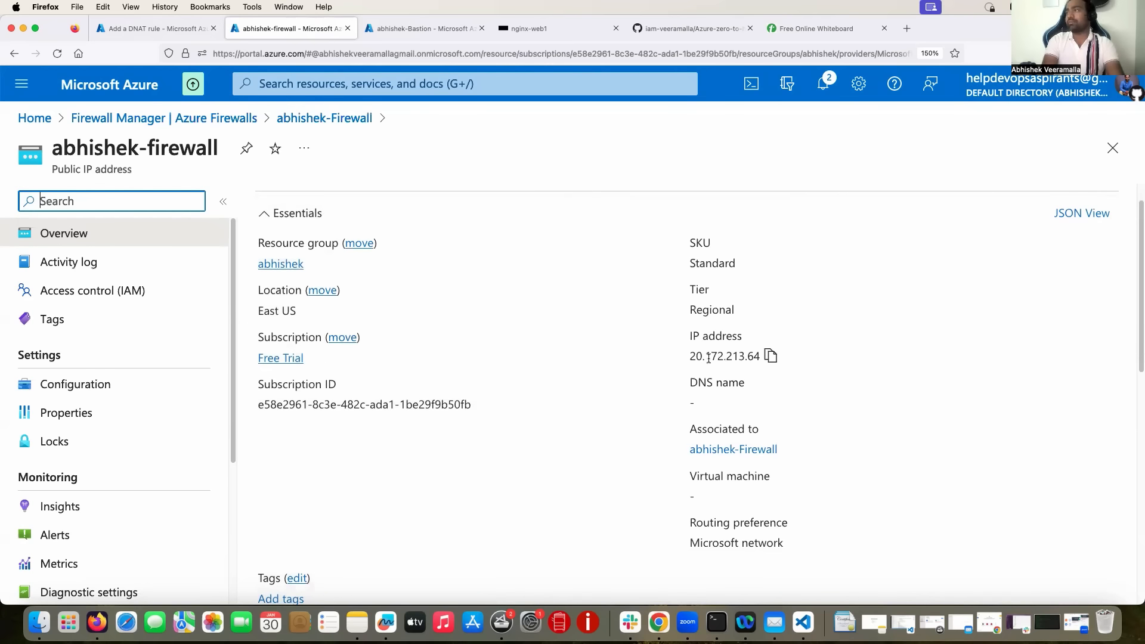
pyautogui.click(770, 356)
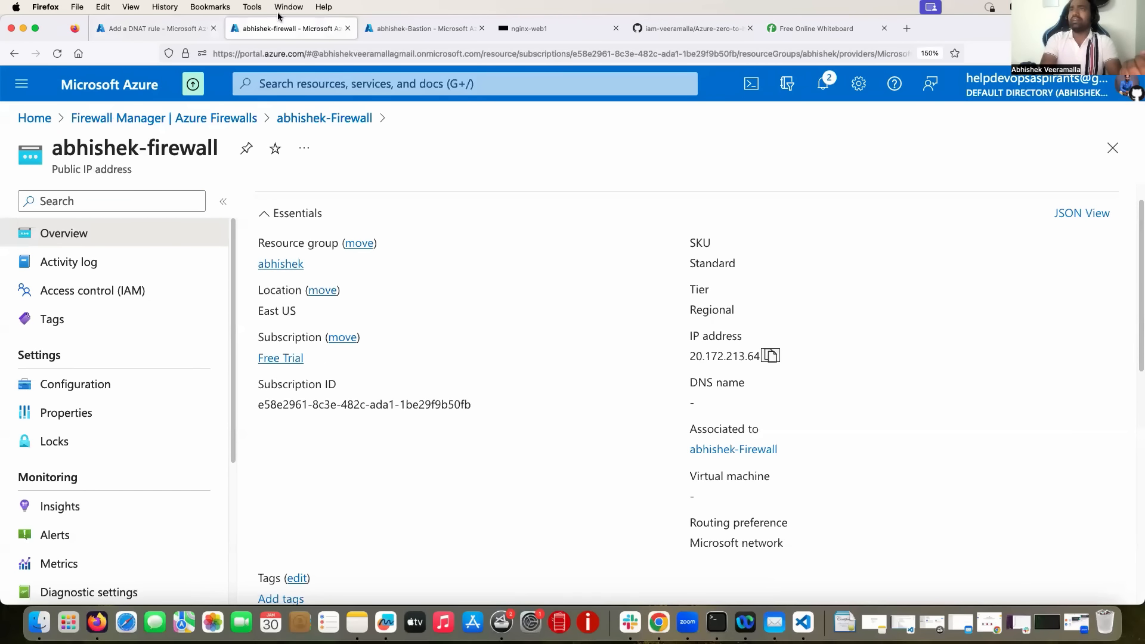
# Paste 20.172.213.64 into the rule's Destination IP Addresses.
pyautogui.click(156, 29)
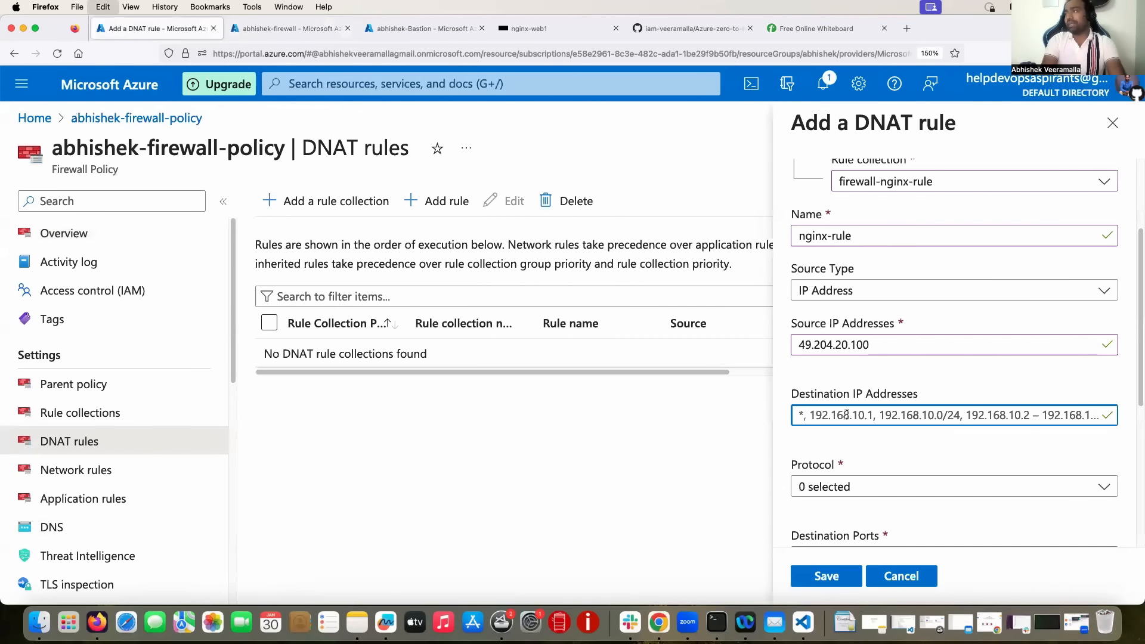
pyautogui.press('super+v')
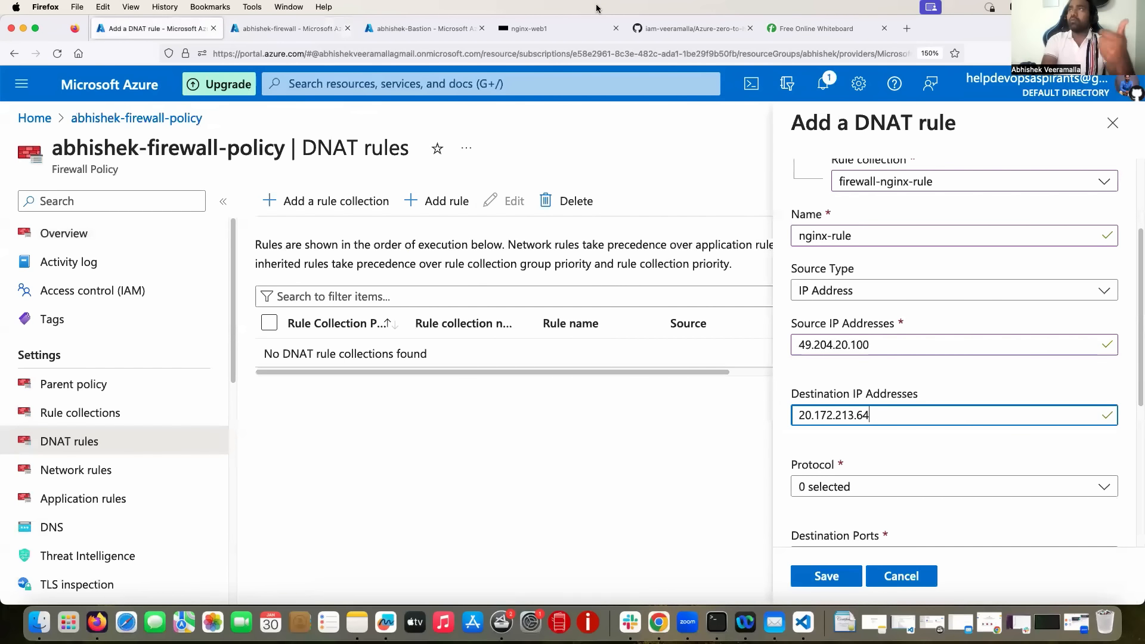
pyautogui.click(816, 29)
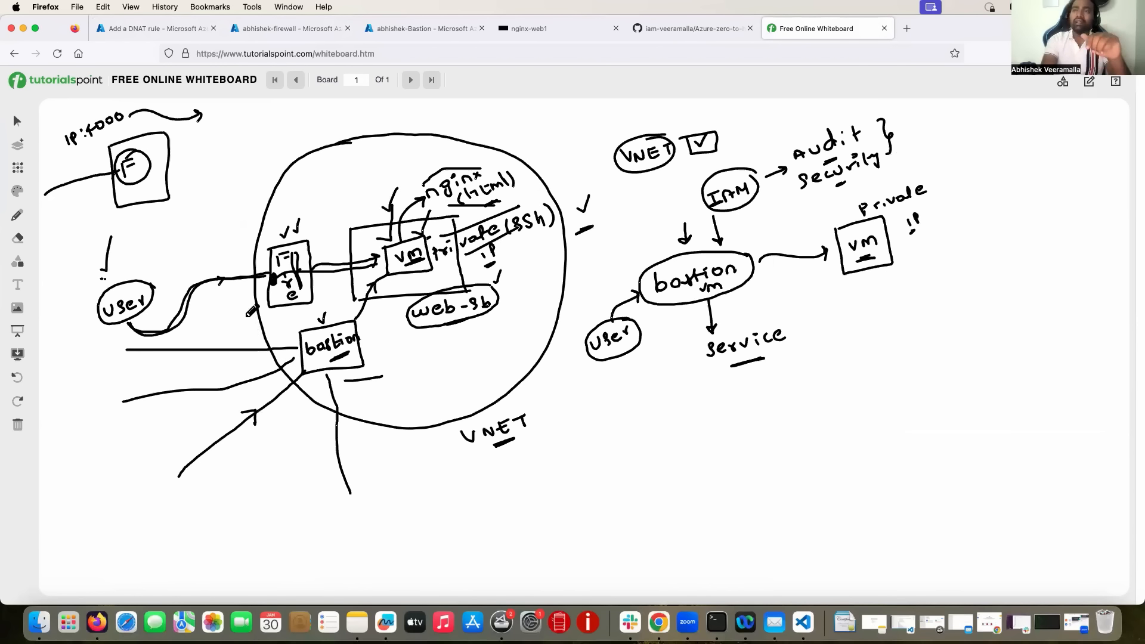
# Mark the firewall box and trace the path from User to the firewall on the whiteboard.
pyautogui.moveTo(282, 255); pyautogui.dragTo(300, 290)
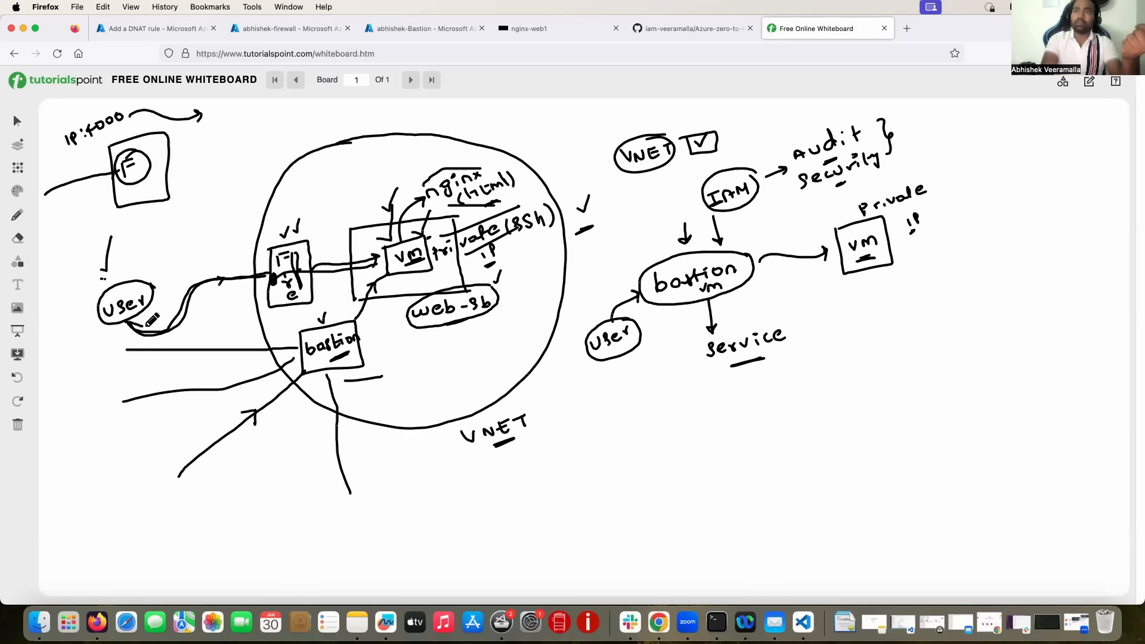
pyautogui.moveTo(146, 326)
pyautogui.mouseDown()
pyautogui.moveTo(254, 269)
pyautogui.moveTo(280, 273)
pyautogui.mouseUp()
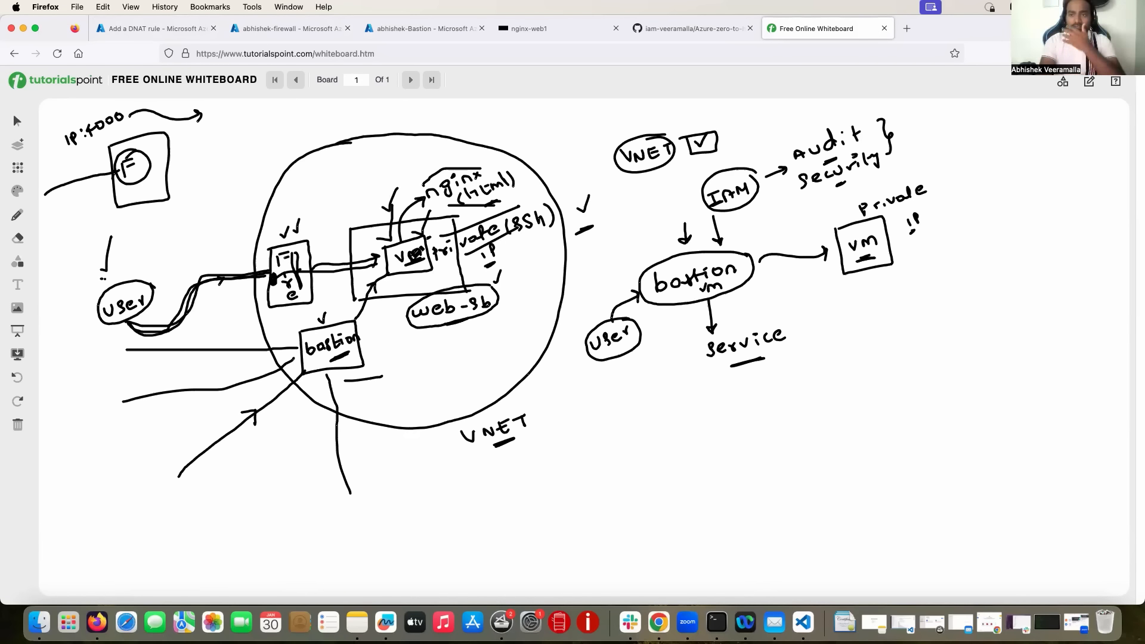
# Set the DNAT rule's protocol to TCP.
pyautogui.click(277, 30)
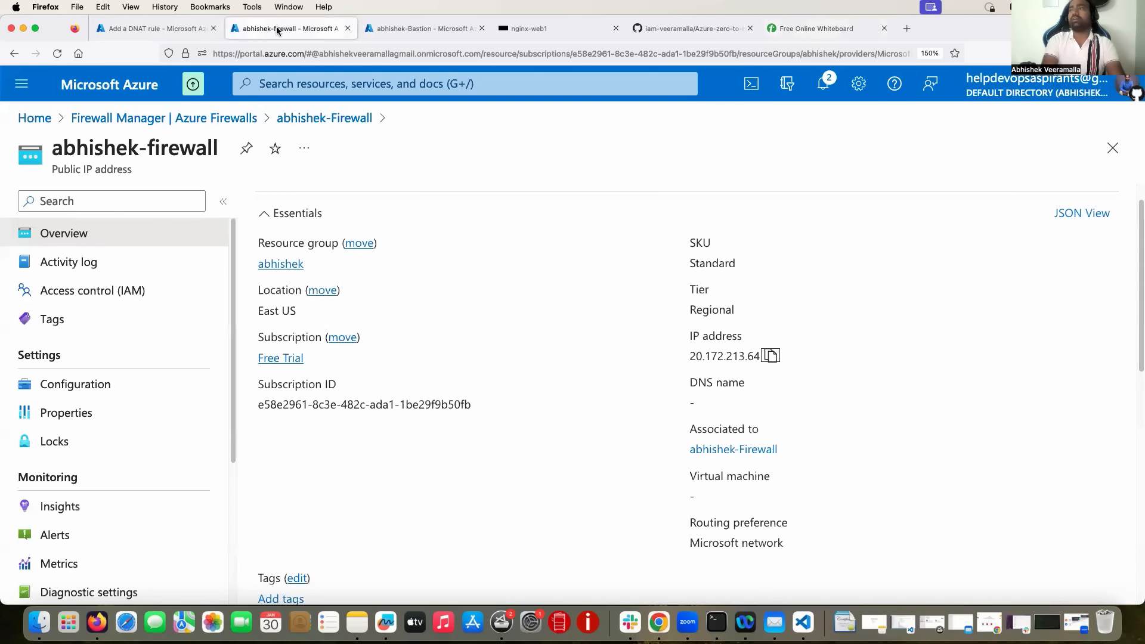
pyautogui.click(149, 29)
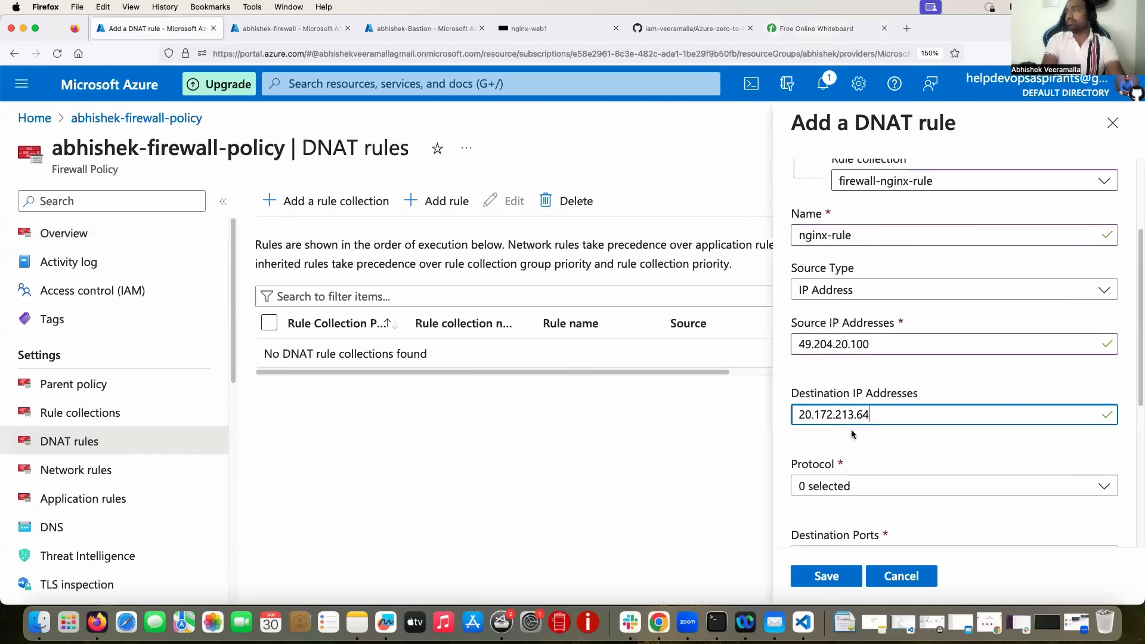
pyautogui.scroll(-2, 851, 430)
pyautogui.scroll(-1, 876, 375)
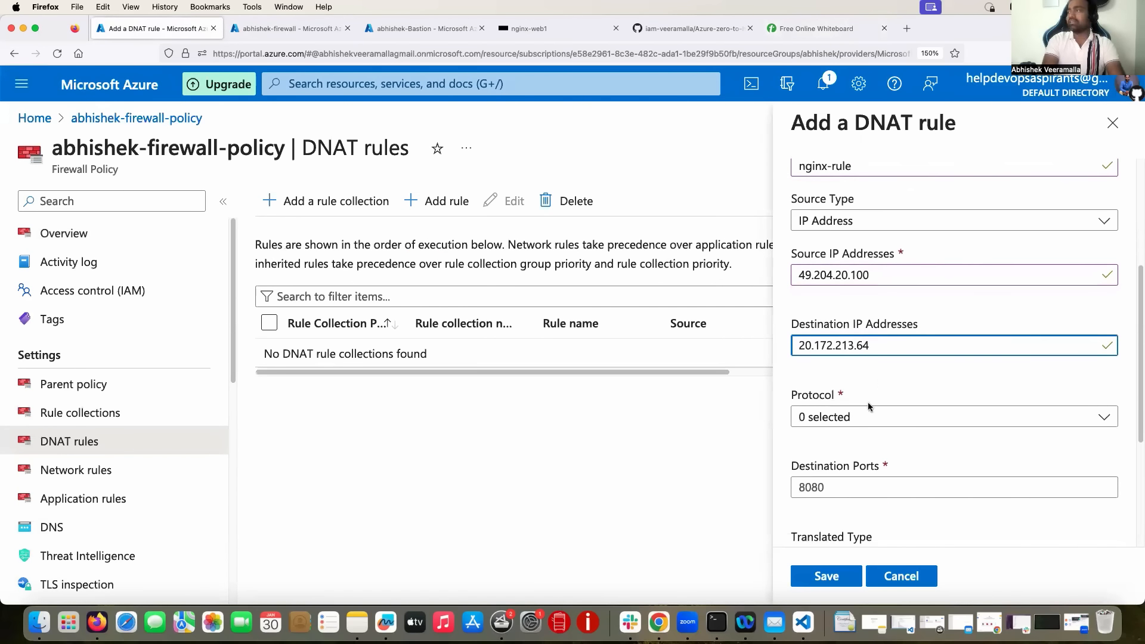
pyautogui.click(867, 417)
pyautogui.click(806, 442)
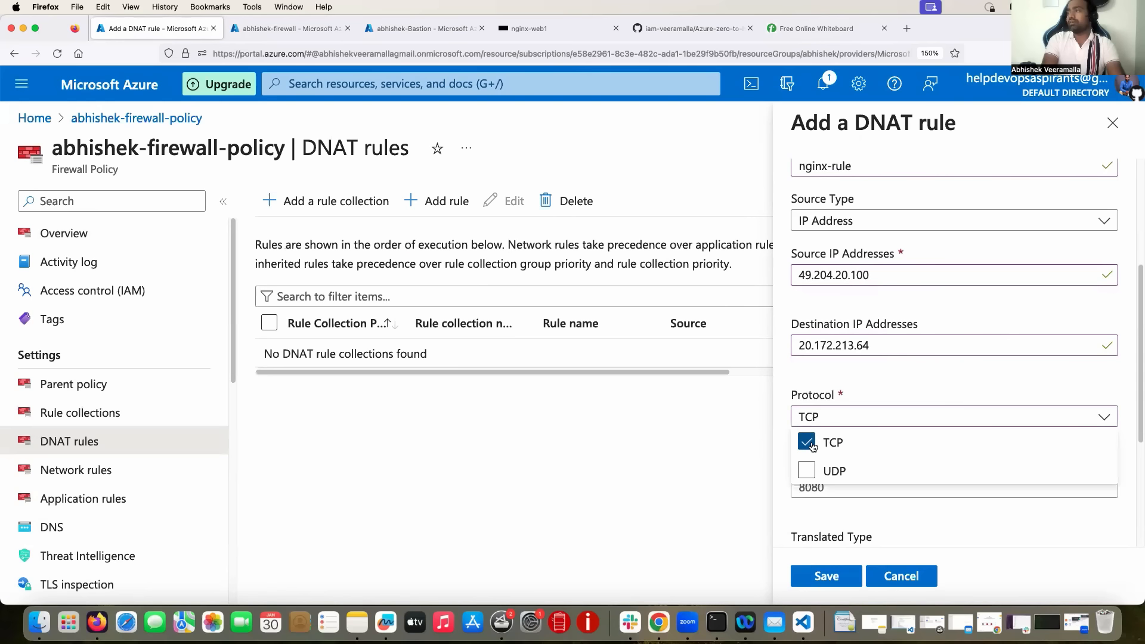
pyautogui.click(784, 476)
# Change the rule's destination port from 8080 to 4000.
pyautogui.scroll(-2, 783, 471)
pyautogui.scroll(-1, 783, 472)
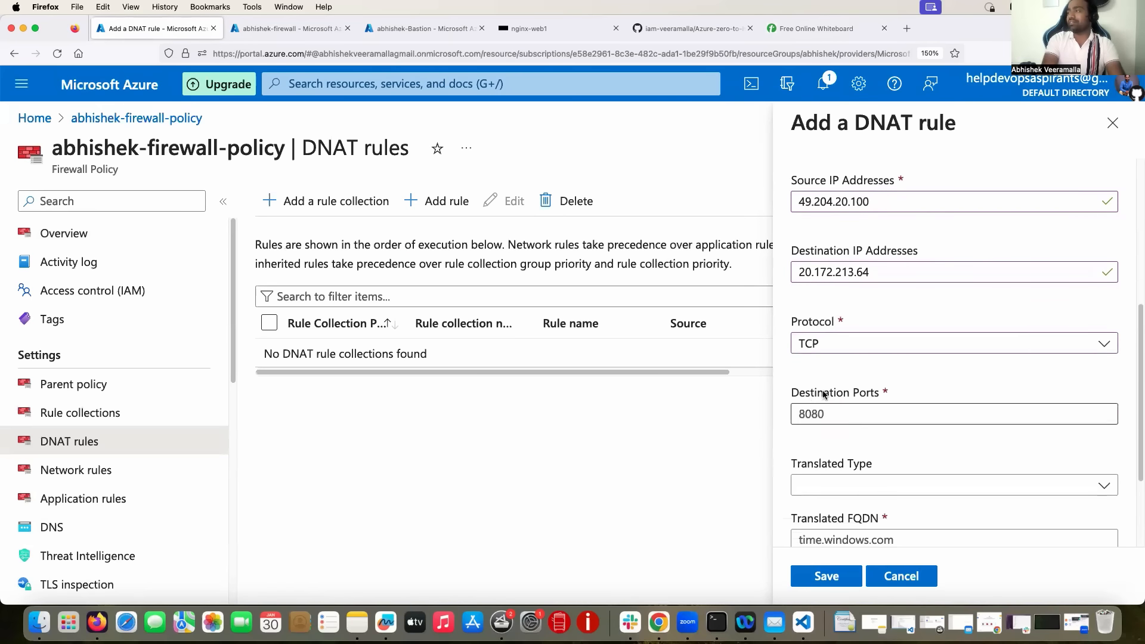
pyautogui.scroll(-1, 829, 411)
pyautogui.click(829, 385)
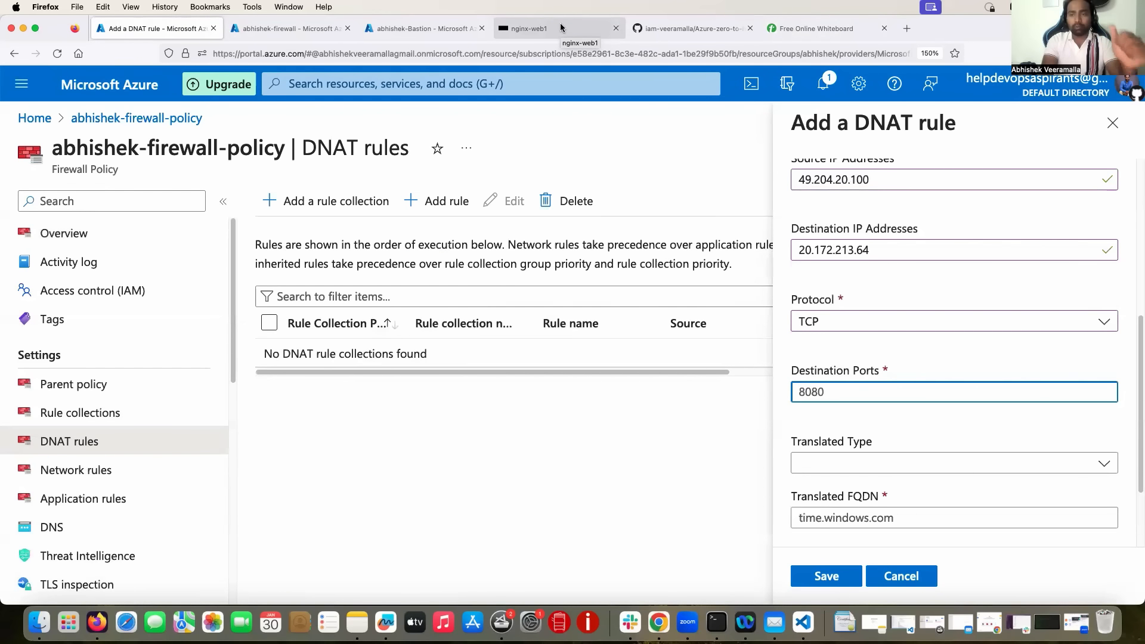
pyautogui.doubleClick(827, 389)
pyautogui.write('4000')
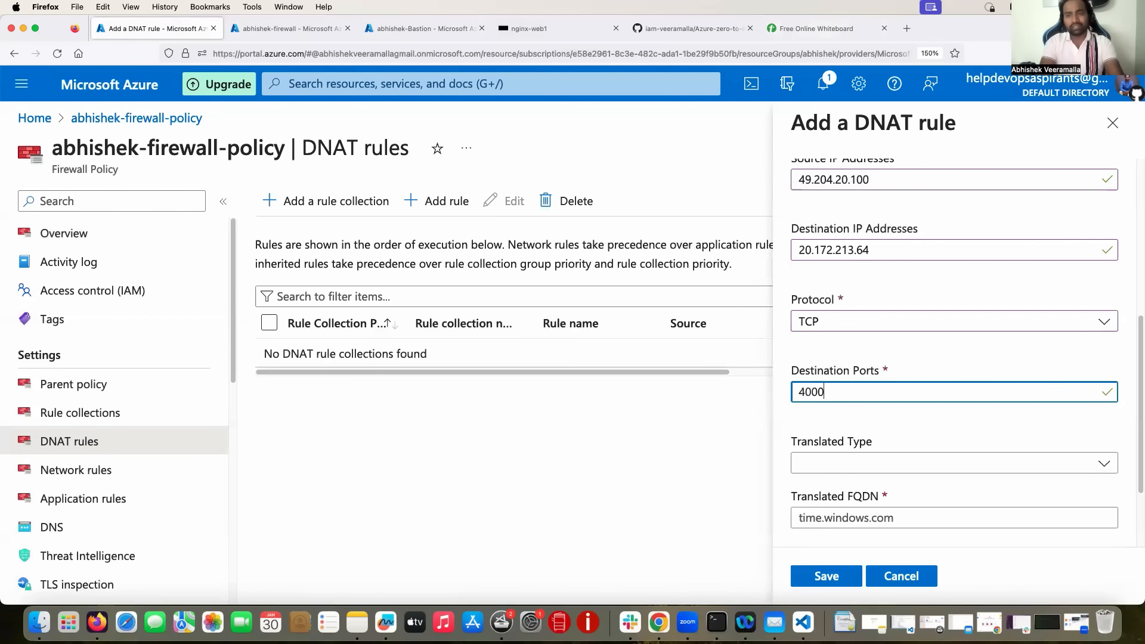
pyautogui.click(849, 422)
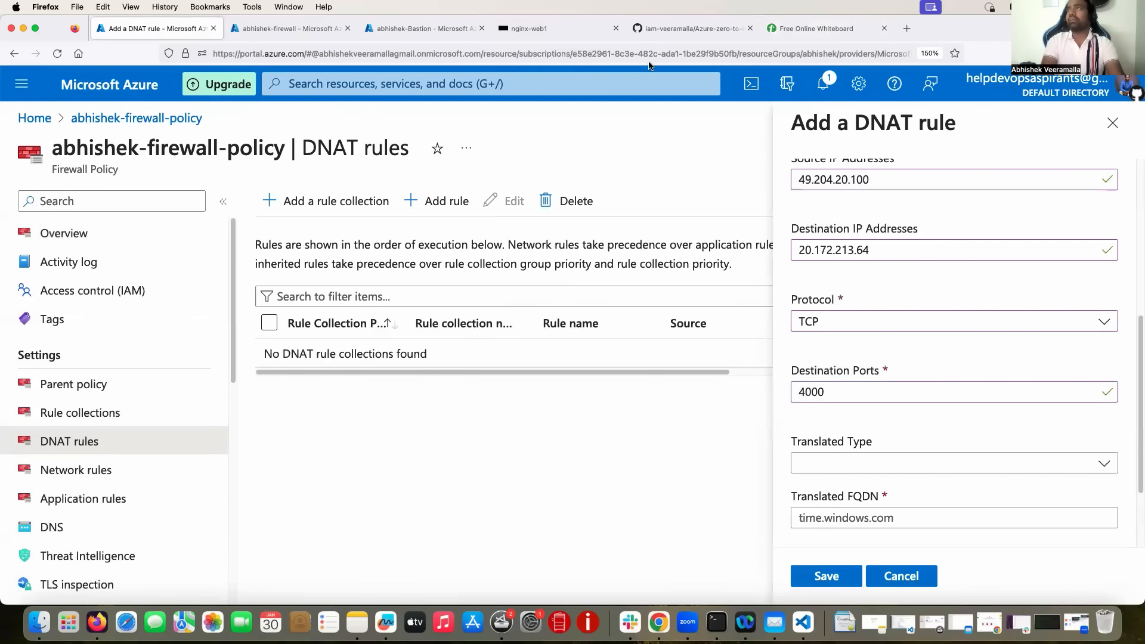
pyautogui.click(551, 28)
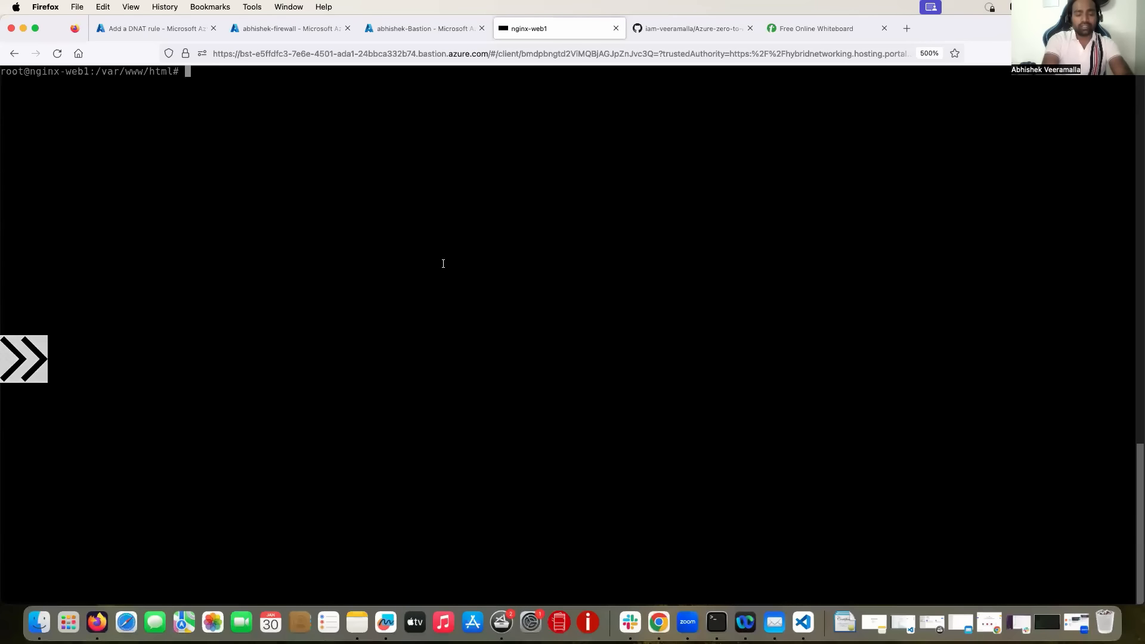
# Run curl localhost:80 on nginx-web1 and highlight the 'I learnt Azure Networking today' output.
pyautogui.write('curl ')
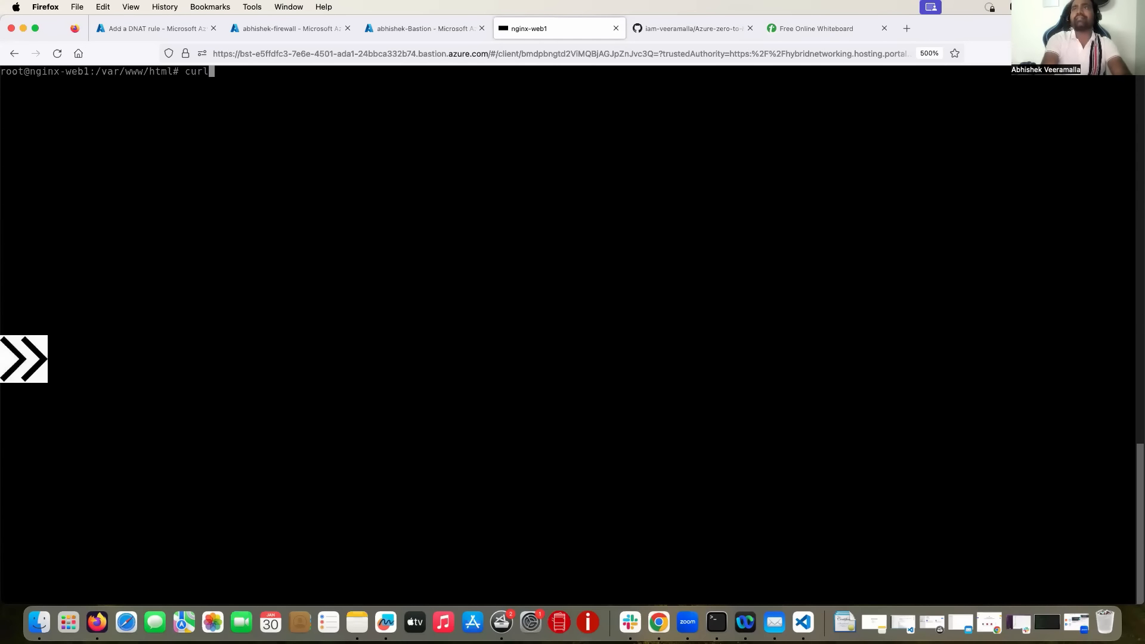
pyautogui.write('local')
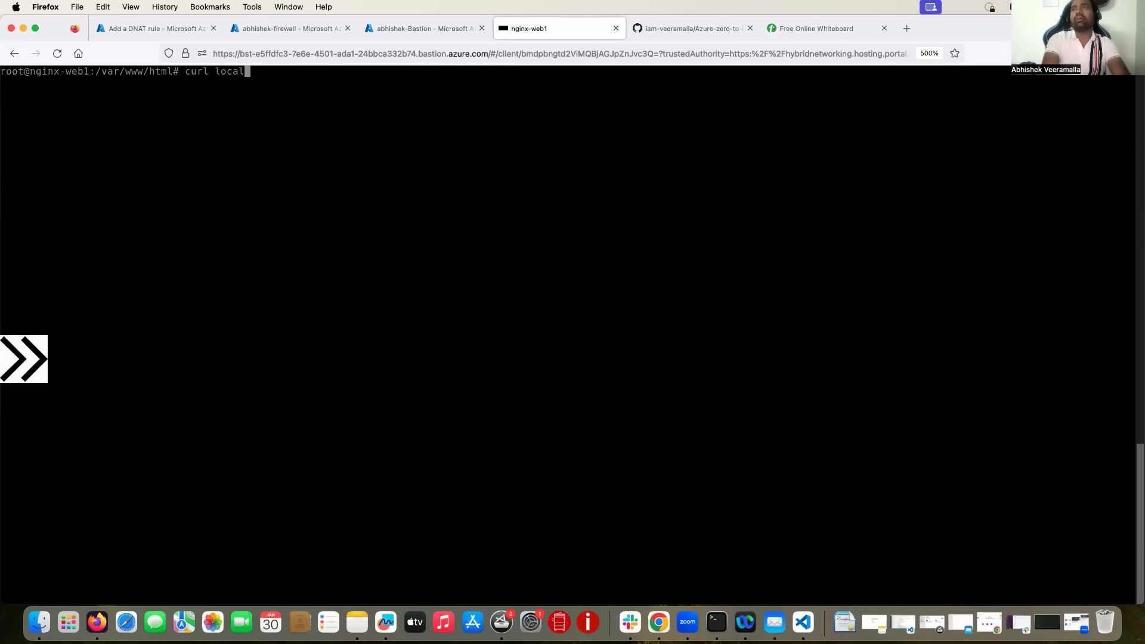
pyautogui.write('host:80')
pyautogui.press('Return')
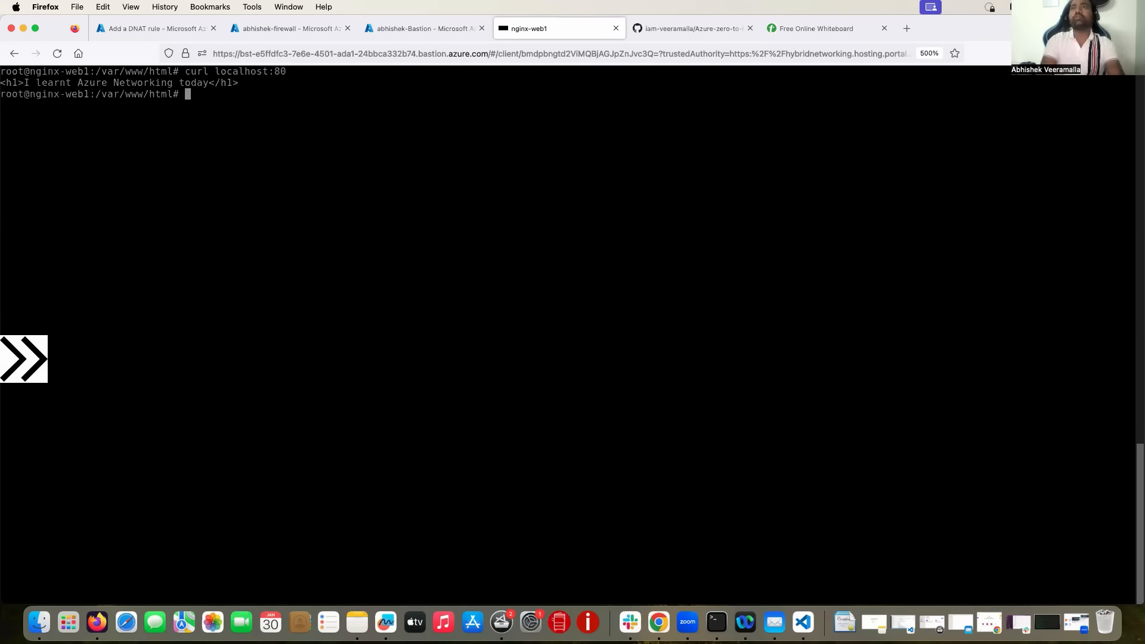
pyautogui.moveTo(43, 82); pyautogui.dragTo(214, 83)
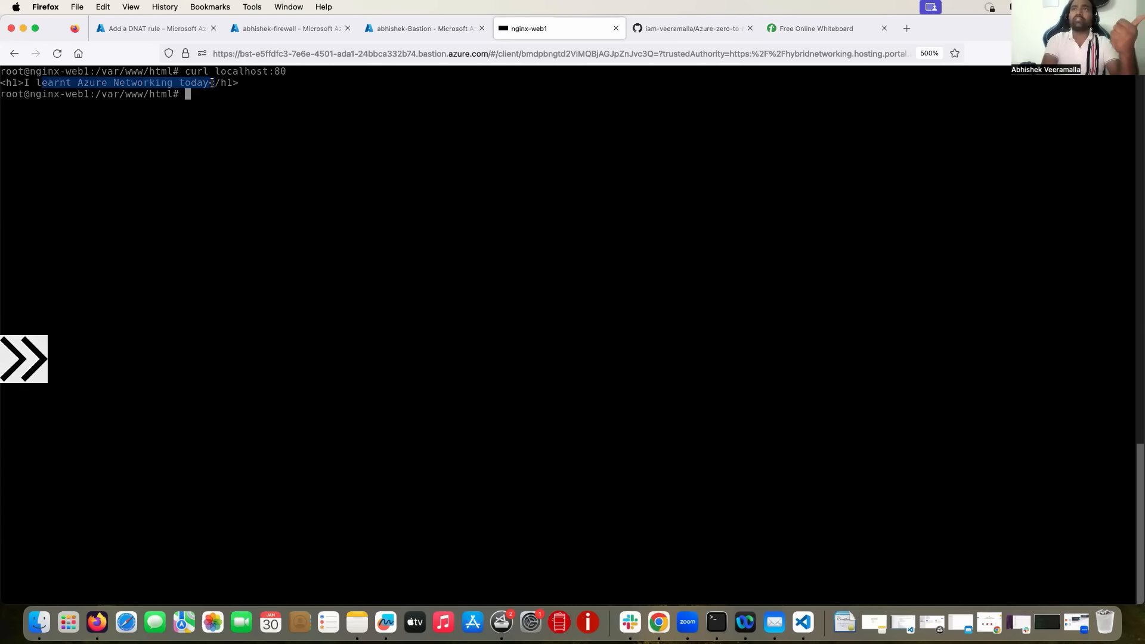
pyautogui.click(131, 28)
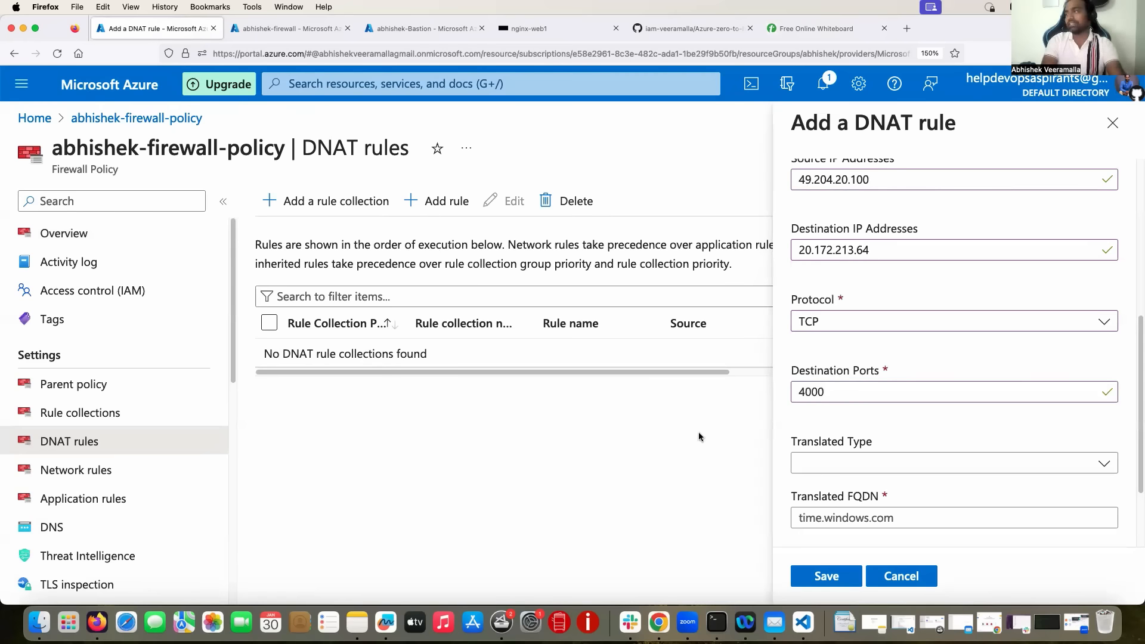
# Set the rule's translated type to IP Address.
pyautogui.click(829, 463)
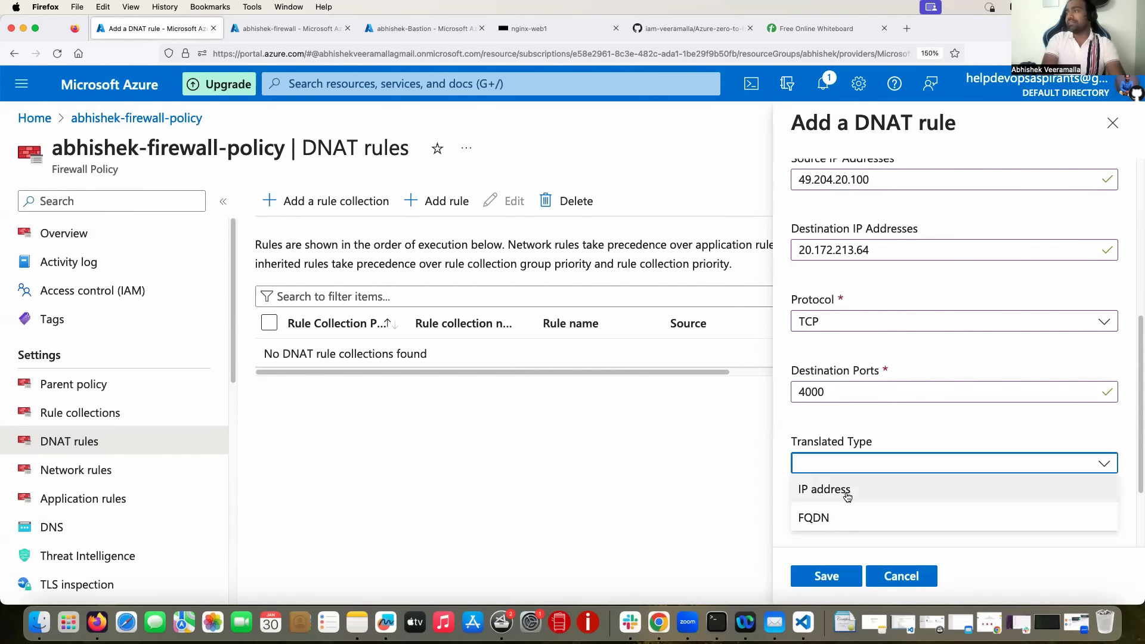
pyautogui.click(843, 486)
pyautogui.scroll(-3, 844, 490)
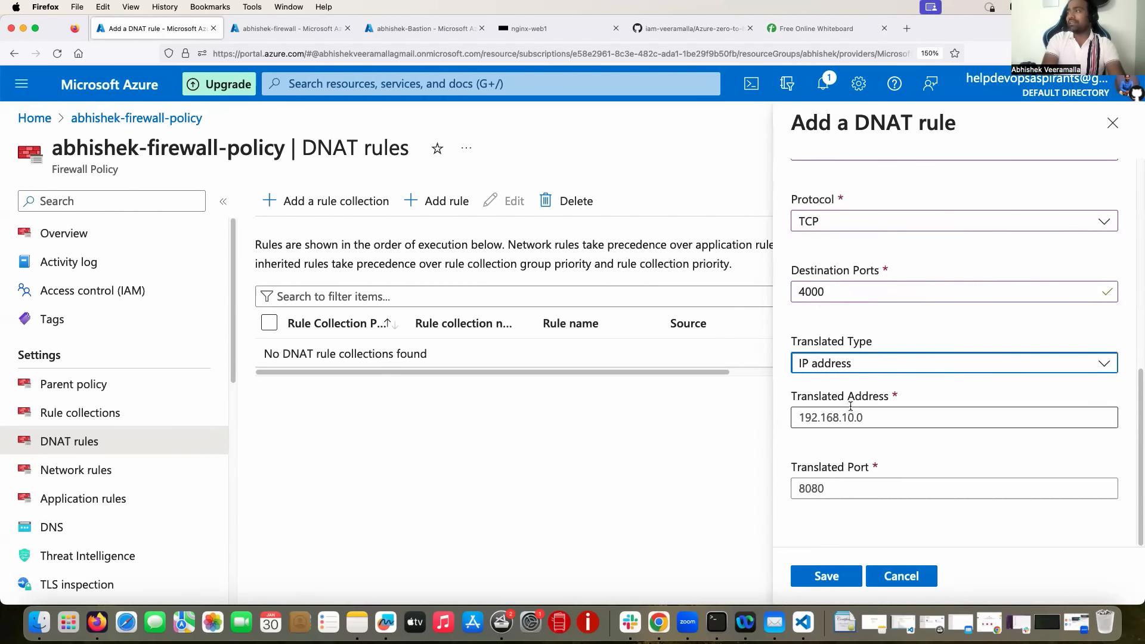
pyautogui.click(862, 419)
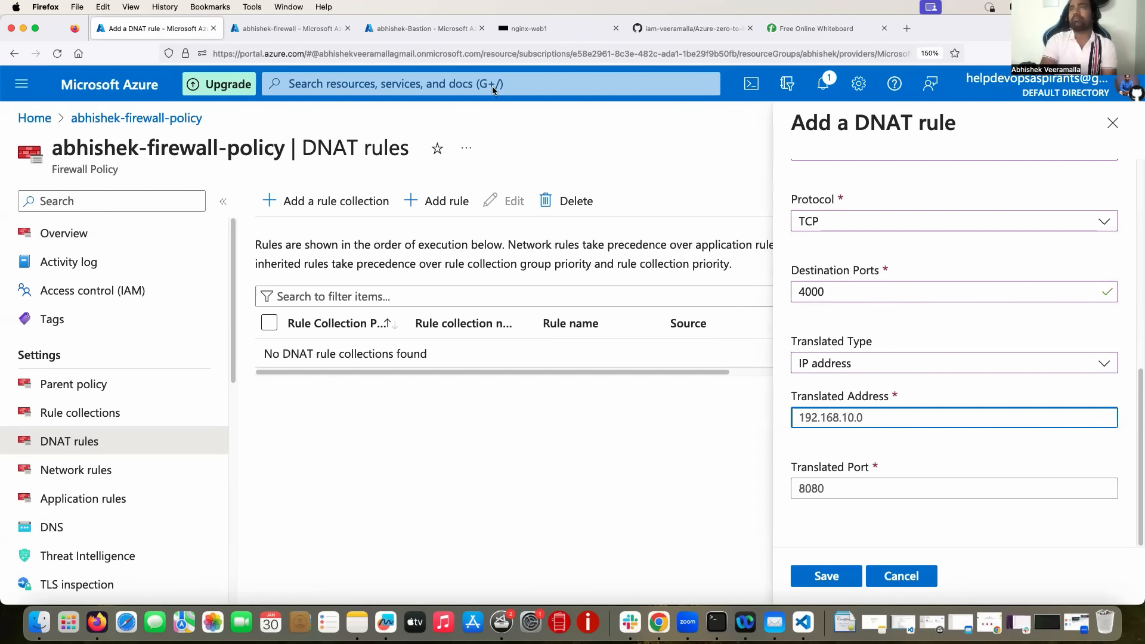
# Copy nginx-web1's private IP 10.0.0.4 from its network settings.
pyautogui.click(427, 33)
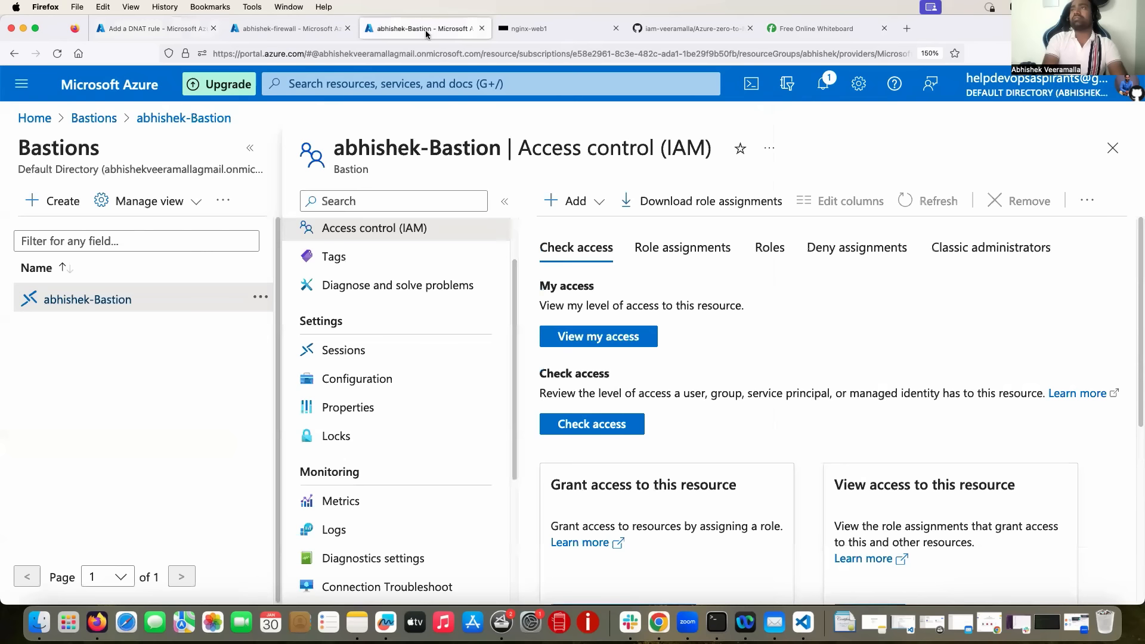
pyautogui.click(337, 83)
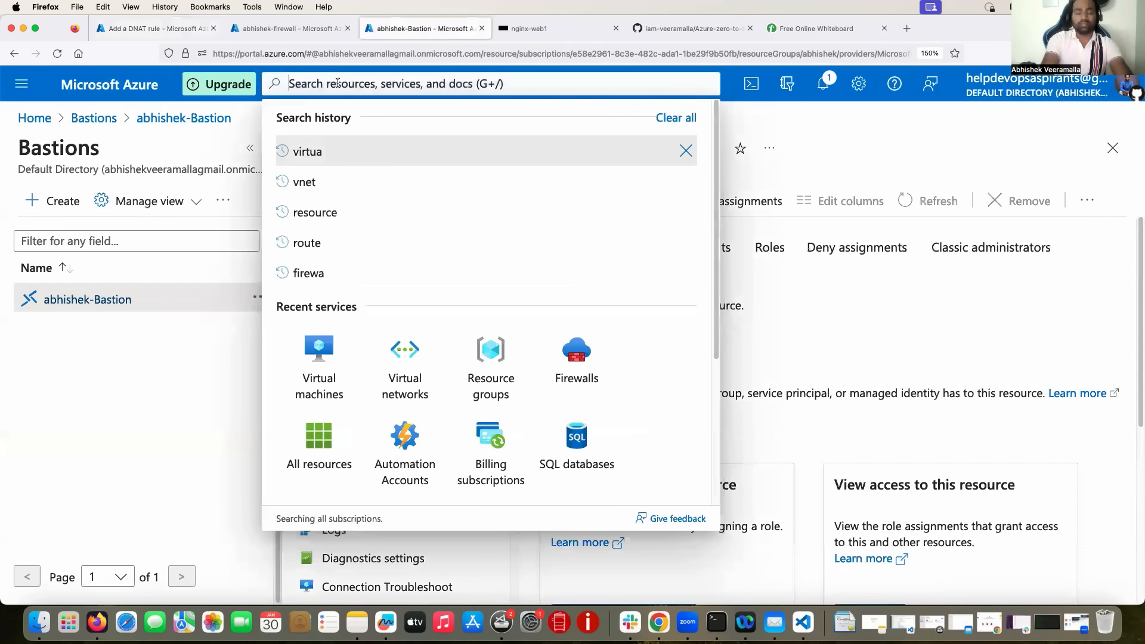
pyautogui.write('virtua')
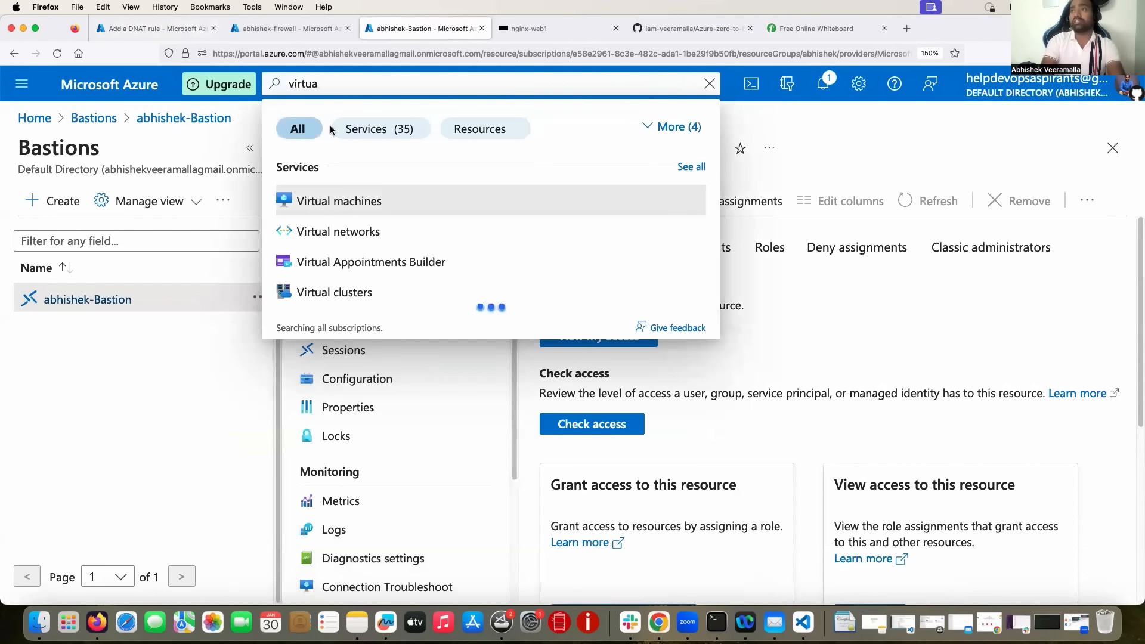
pyautogui.click(337, 201)
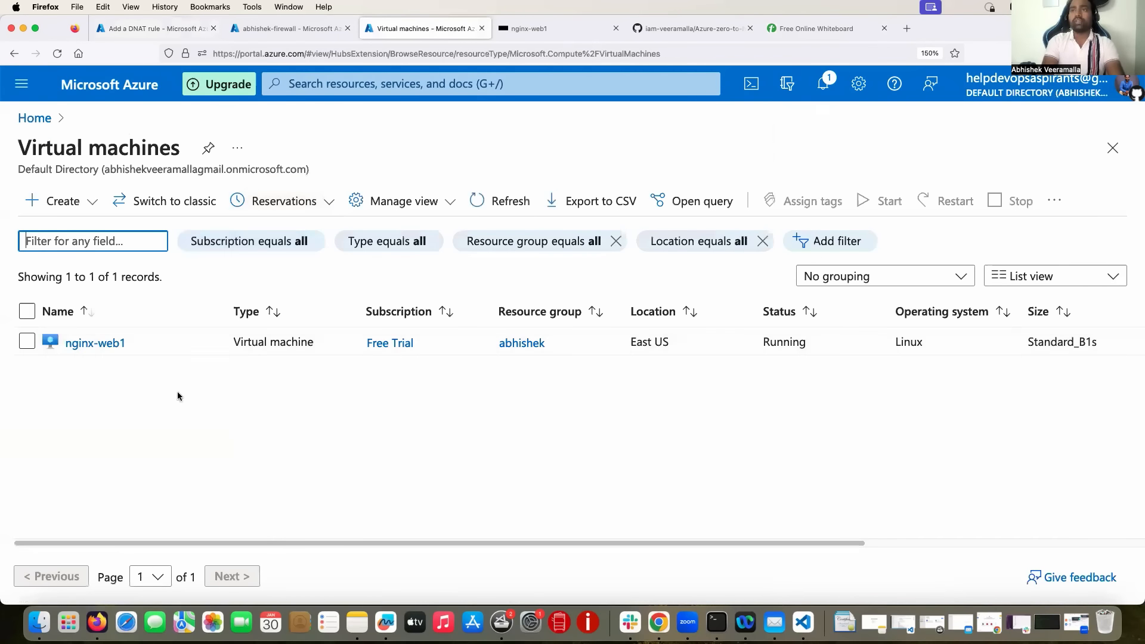
pyautogui.click(95, 342)
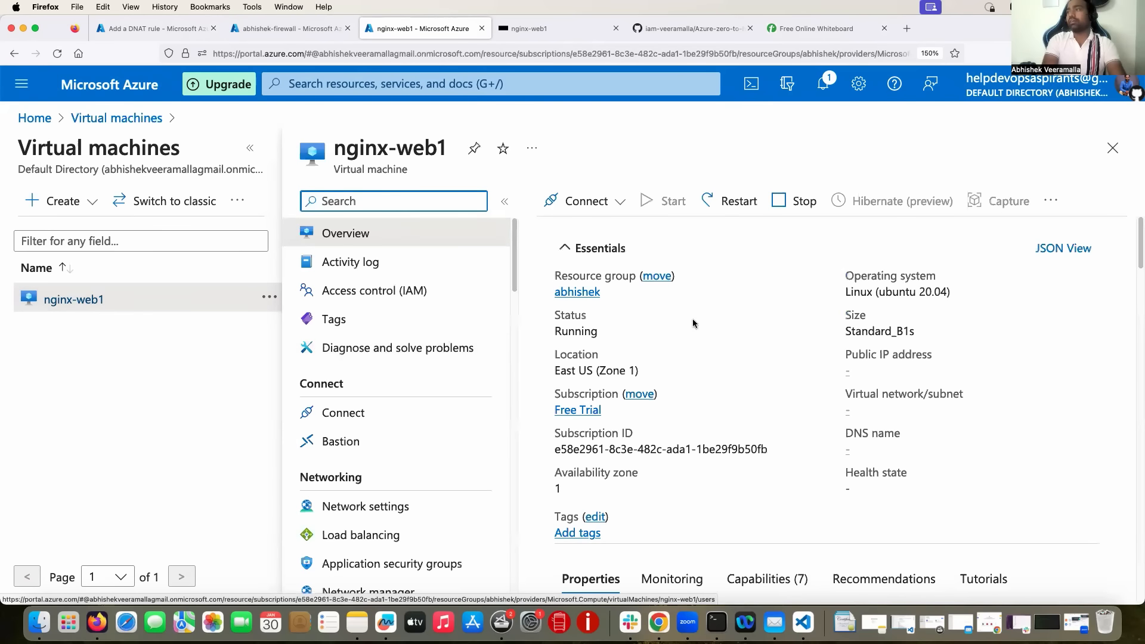
pyautogui.press('super+f')
pyautogui.write('private')
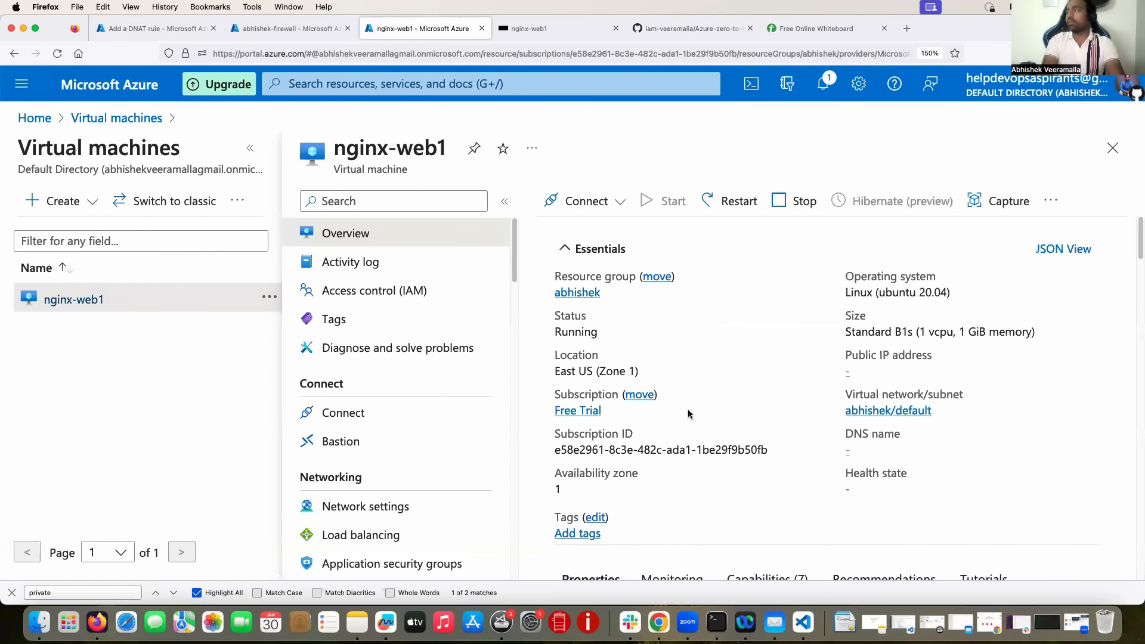
pyautogui.click(370, 512)
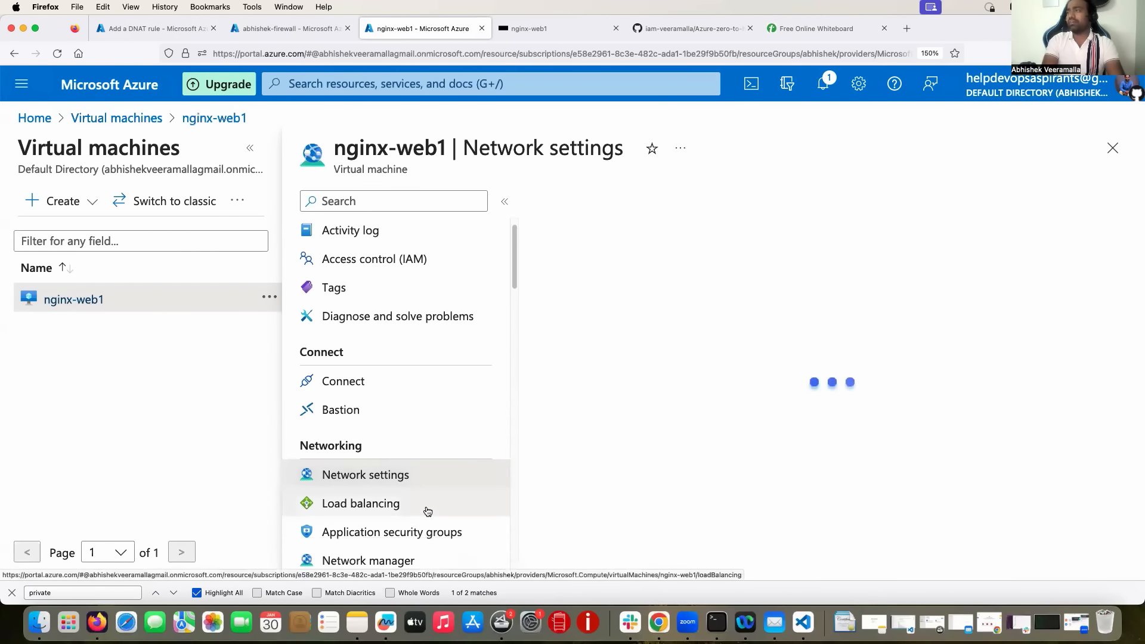
pyautogui.scroll(-3, 599, 424)
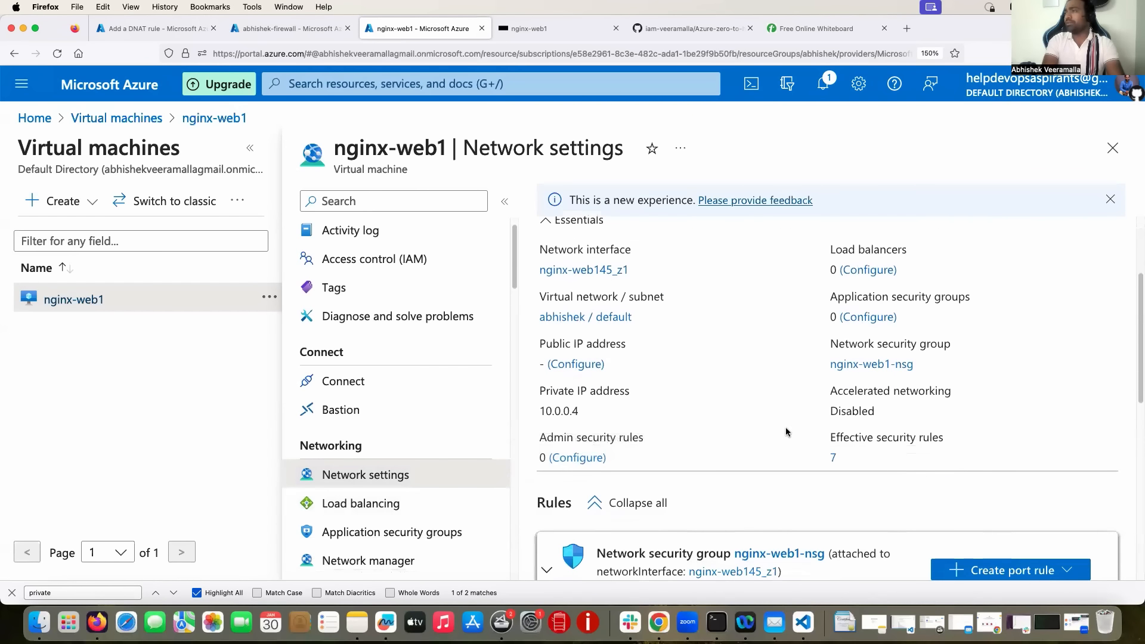
pyautogui.click(589, 415)
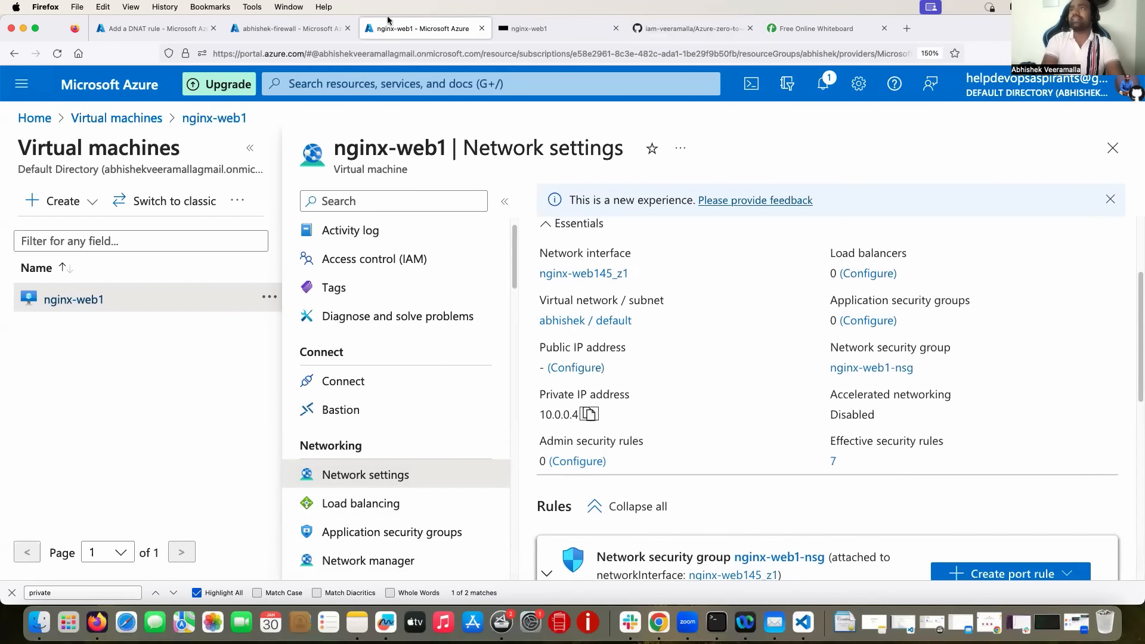
# Set the translated address to 10.0.0.4 and translated port to 80.
pyautogui.click(154, 28)
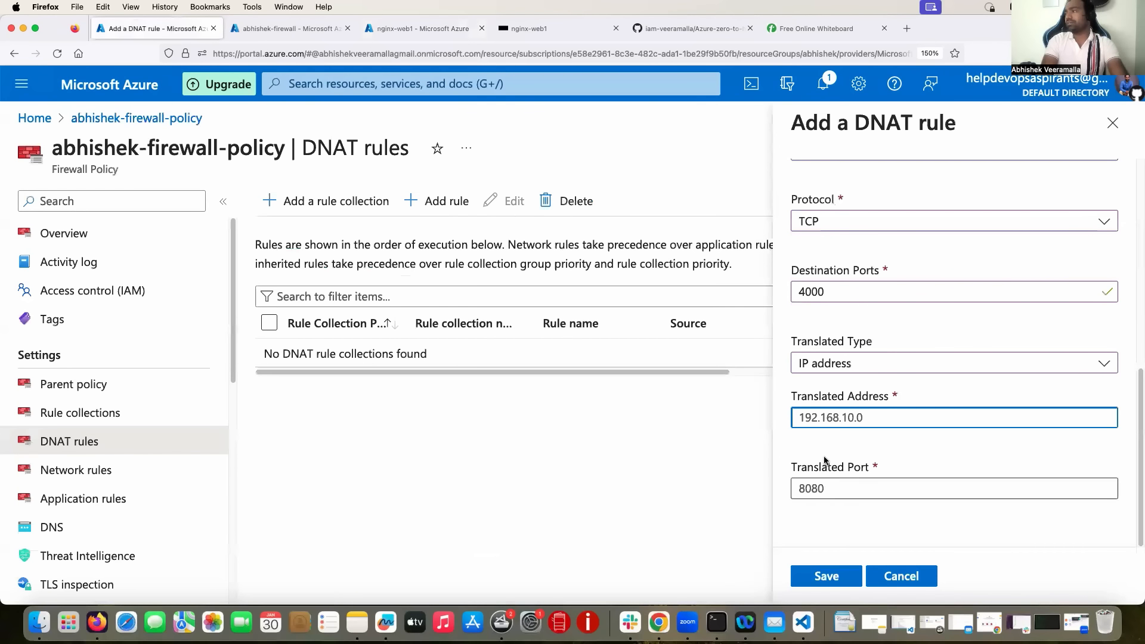
pyautogui.press('super+v')
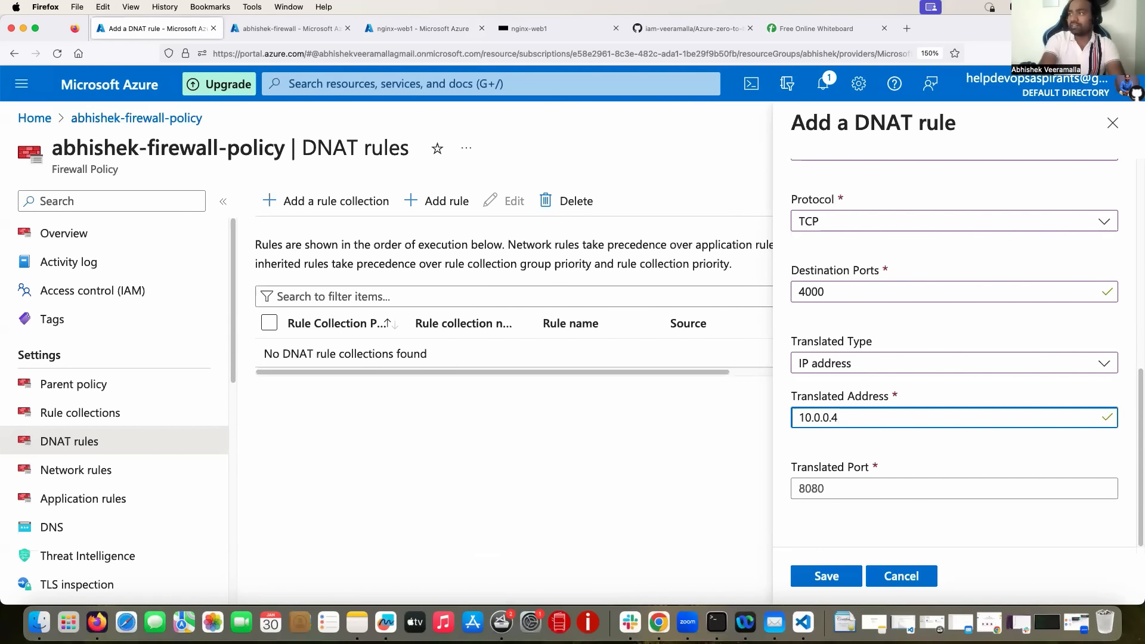
pyautogui.click(819, 493)
pyautogui.write('9')
pyautogui.press('BackSpace')
pyautogui.write('80')
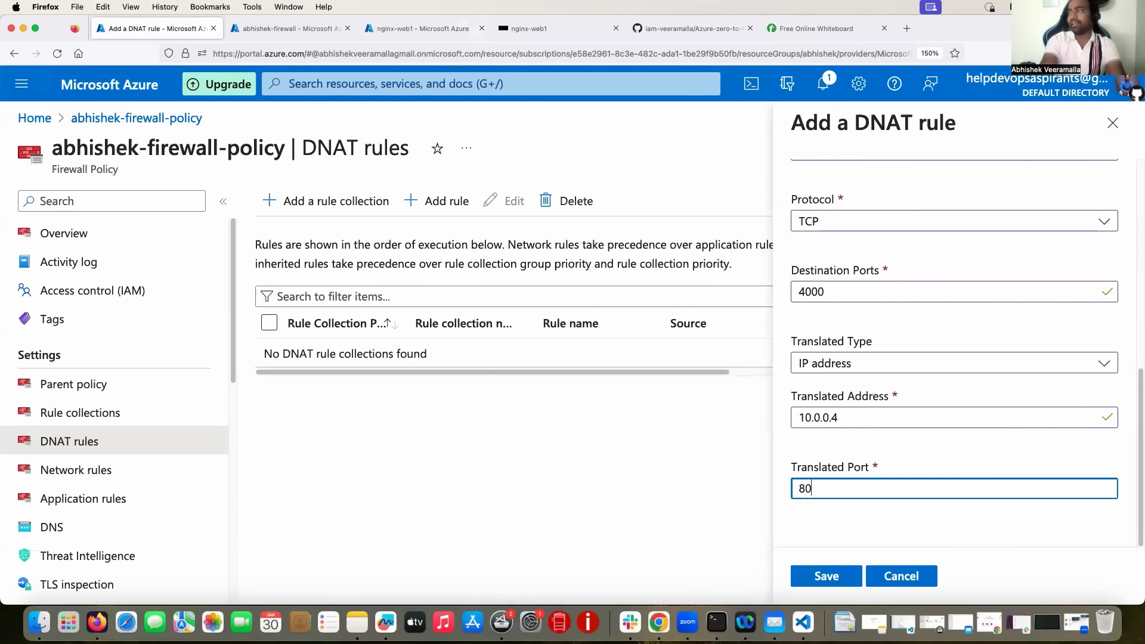
# Restore source IP 49.204.20.100 in the rule's source addresses.
pyautogui.scroll(3, 850, 391)
pyautogui.scroll(5, 851, 390)
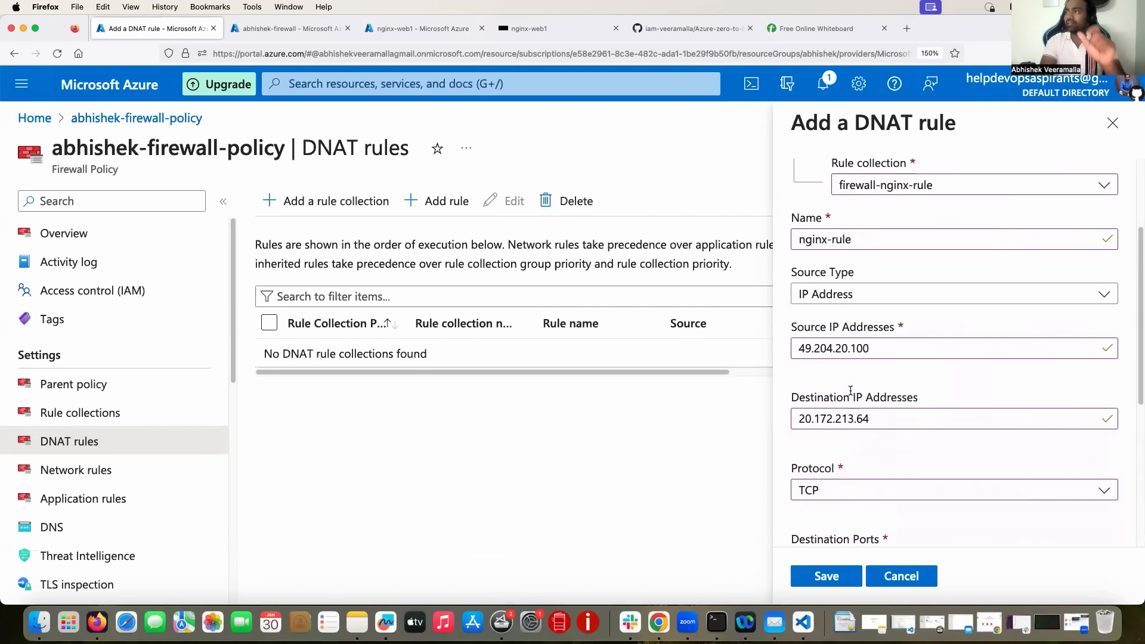
pyautogui.scroll(3, 852, 395)
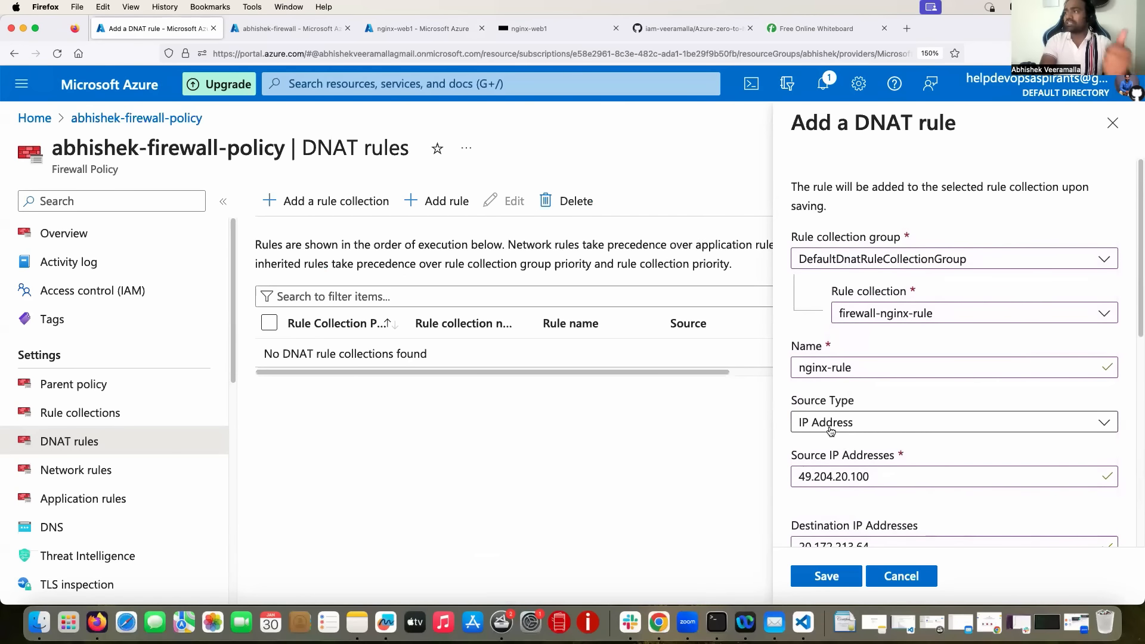
pyautogui.scroll(-1, 826, 425)
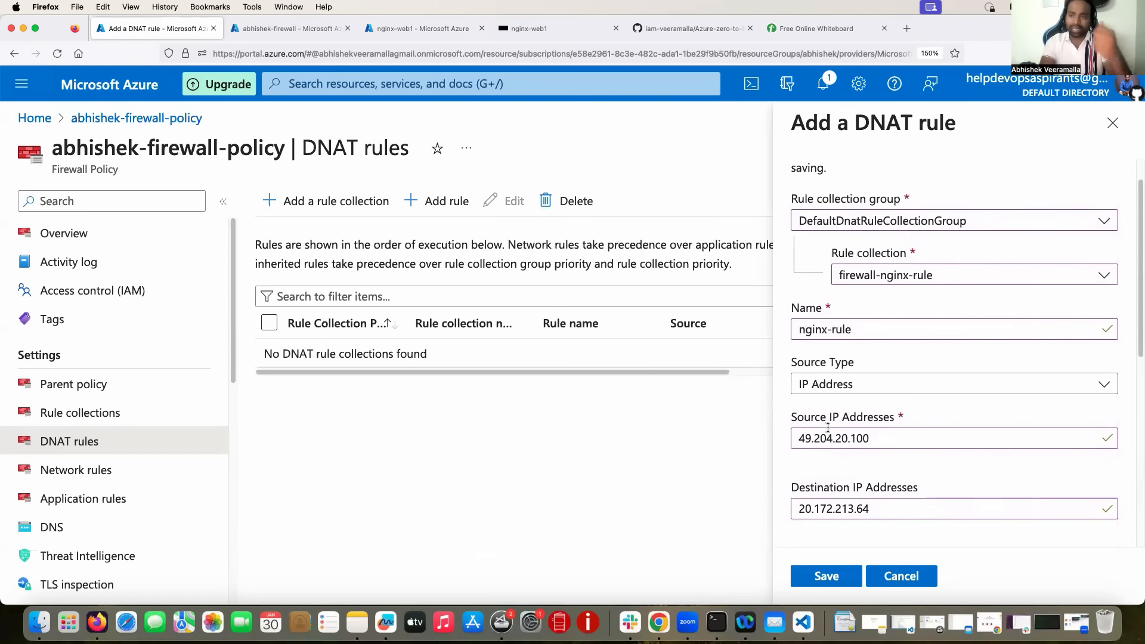
pyautogui.scroll(-1, 828, 427)
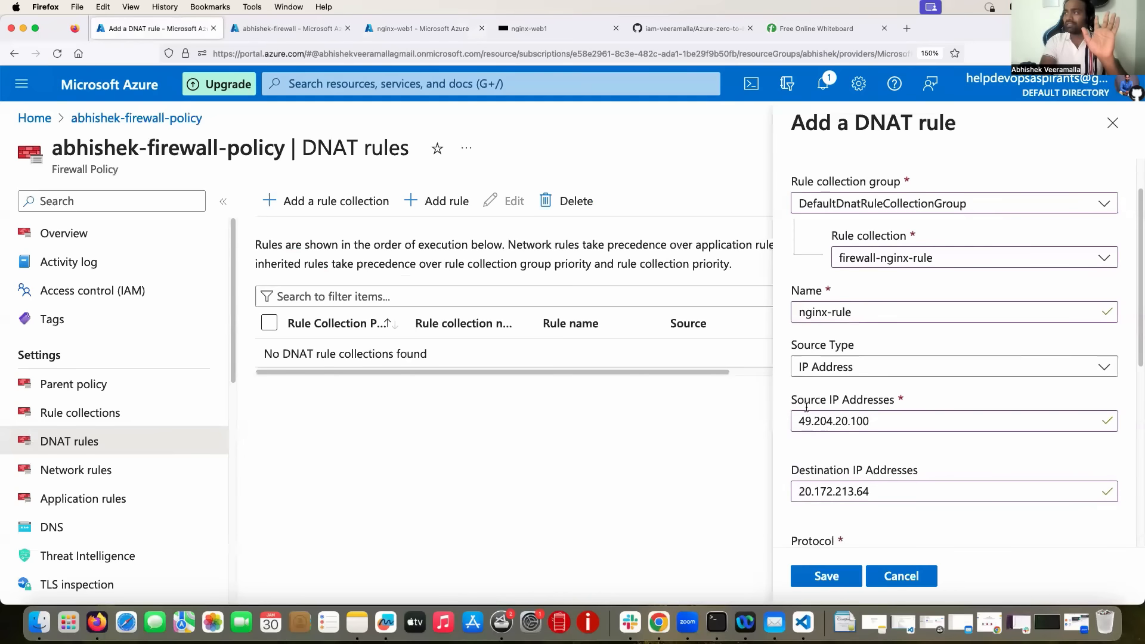
pyautogui.moveTo(875, 421); pyautogui.dragTo(778, 413)
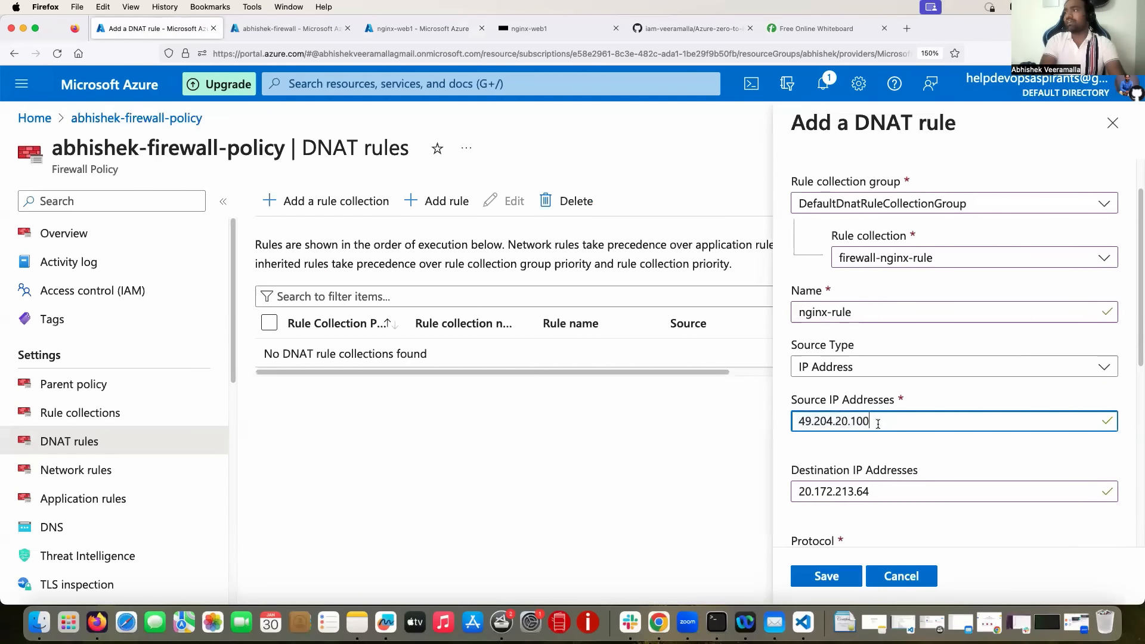
pyautogui.press('BackSpace')
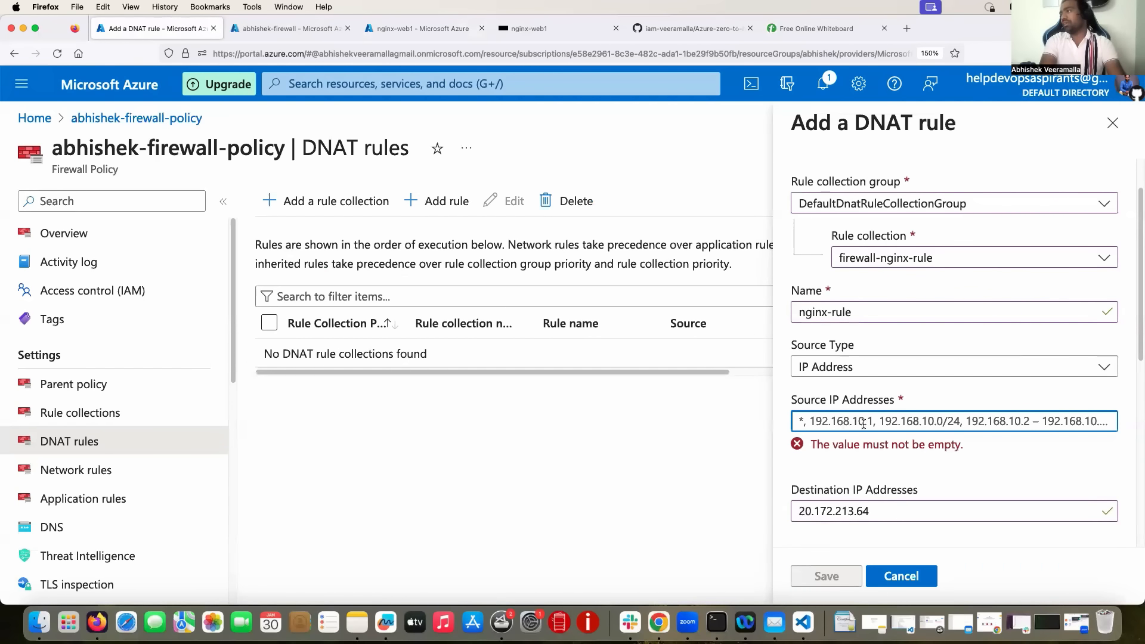
pyautogui.press('super+v')
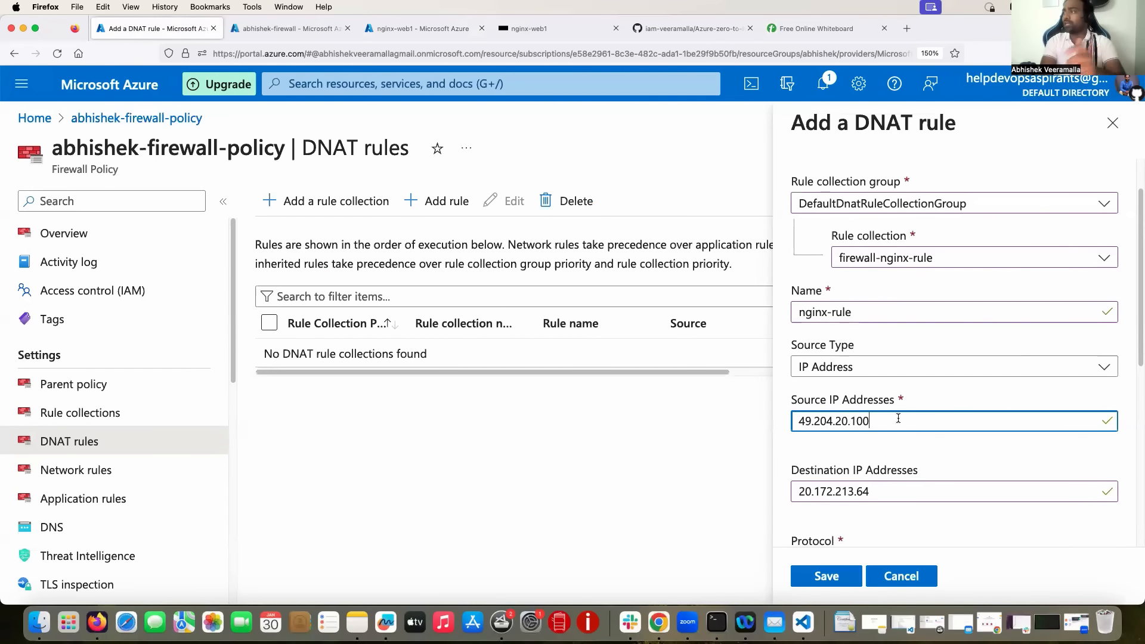
pyautogui.scroll(-3, 898, 418)
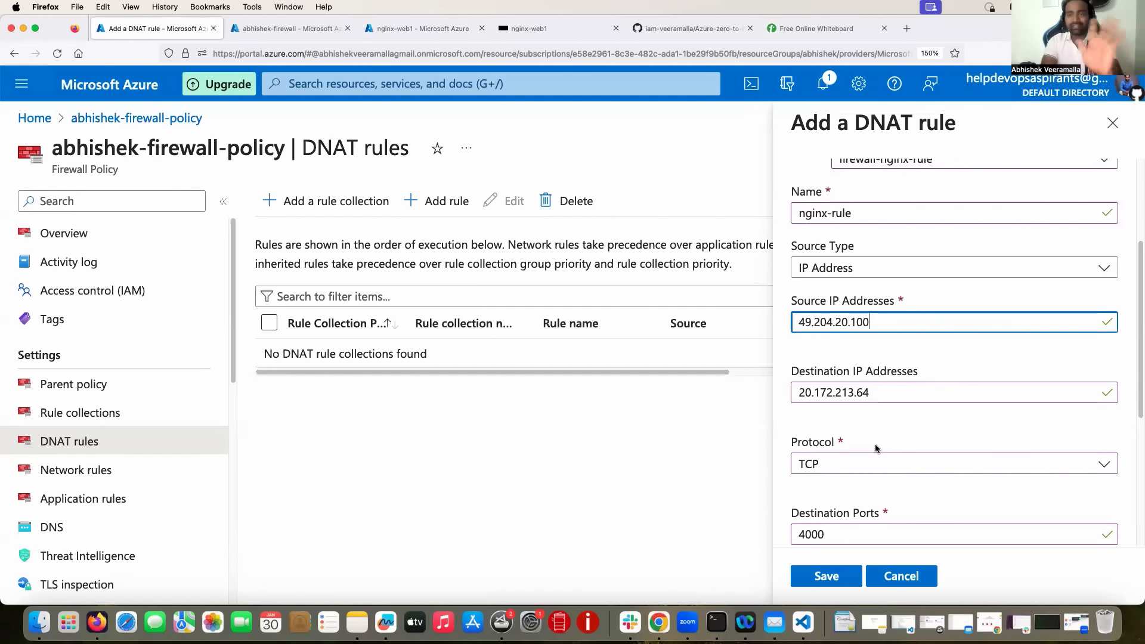
pyautogui.click(535, 30)
pyautogui.click(796, 30)
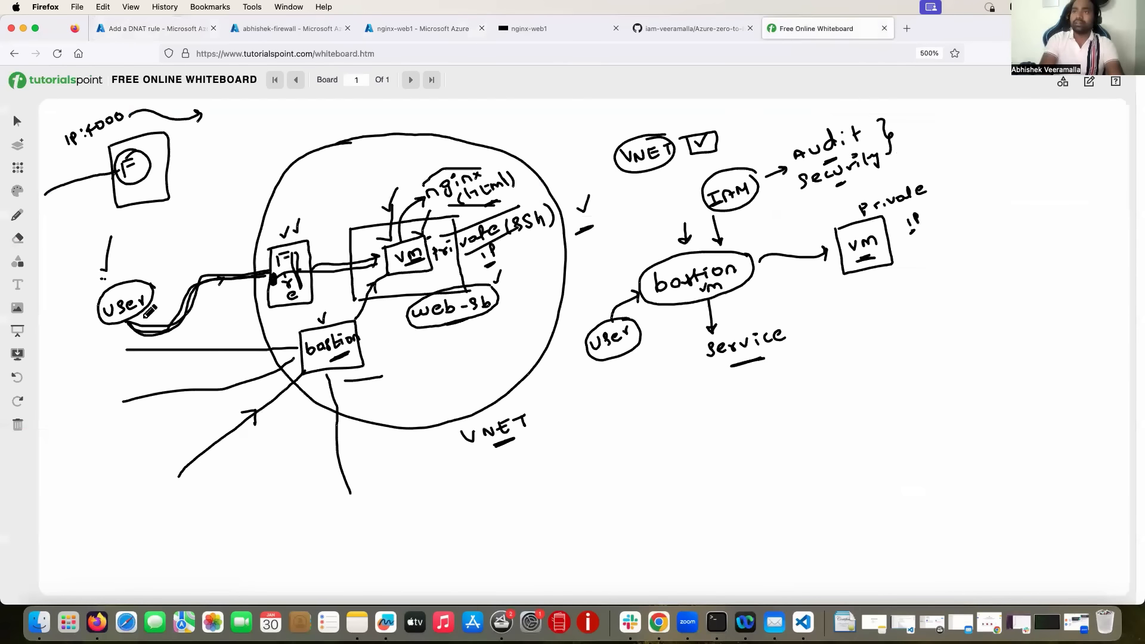
# Circle the firewall box and mark spots above nginx and below web-sb on the diagram.
pyautogui.moveTo(310, 220)
pyautogui.mouseDown()
pyautogui.moveTo(273, 239)
pyautogui.moveTo(276, 309)
pyautogui.moveTo(317, 303)
pyautogui.moveTo(305, 217)
pyautogui.mouseUp()
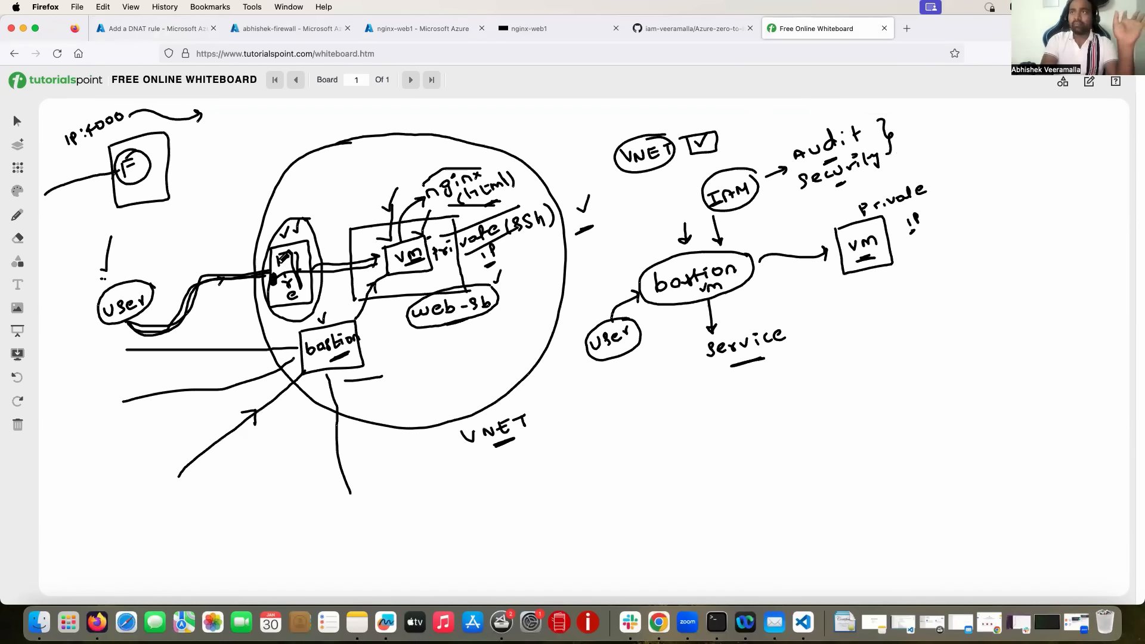
pyautogui.moveTo(360, 160)
pyautogui.mouseDown()
pyautogui.moveTo(390, 183)
pyautogui.moveTo(362, 162)
pyautogui.mouseUp()
pyautogui.moveTo(411, 328)
pyautogui.mouseDown()
pyautogui.moveTo(399, 343)
pyautogui.moveTo(403, 316)
pyautogui.mouseUp()
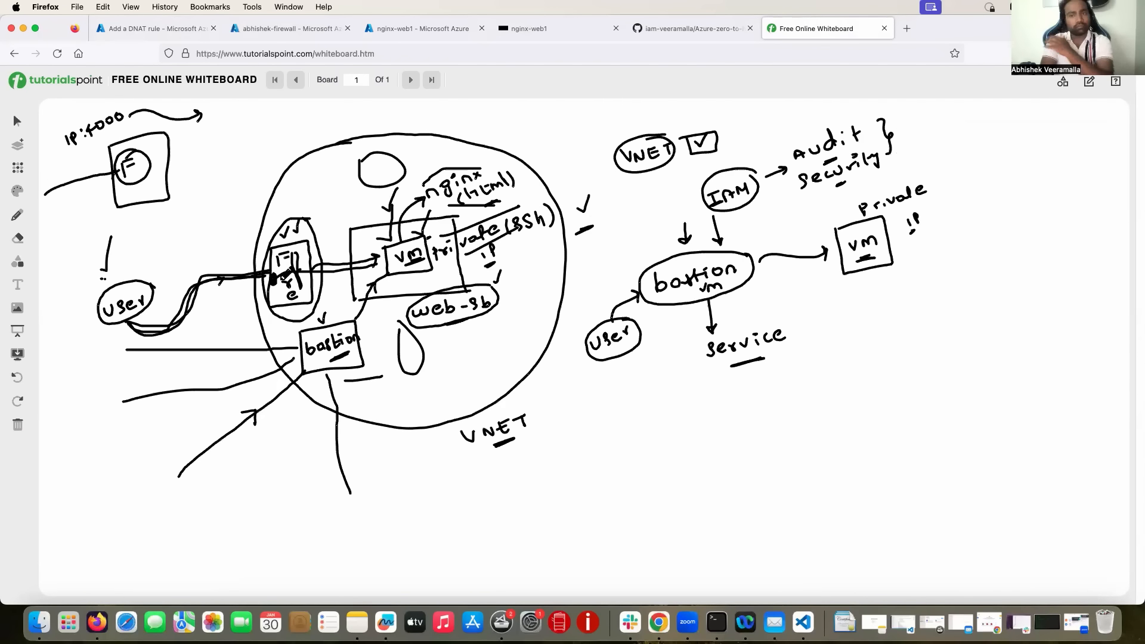
pyautogui.click(194, 26)
pyautogui.scroll(-5, 839, 388)
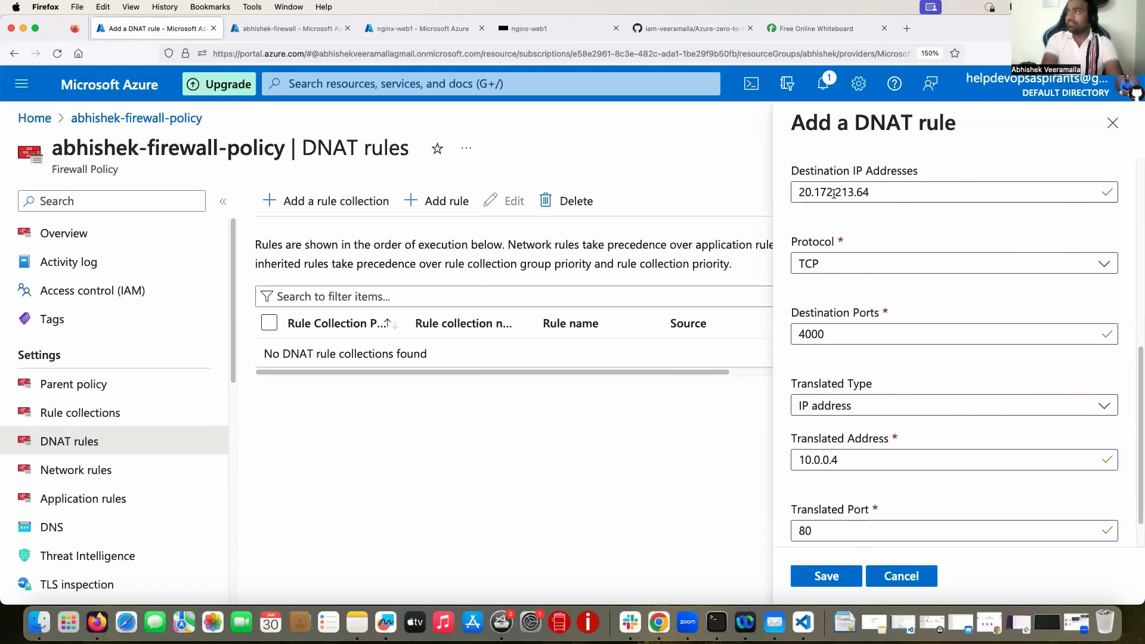
# Check translated address 10.0.0.4 and port 80, then save nginx-rule.
pyautogui.scroll(-2, 849, 292)
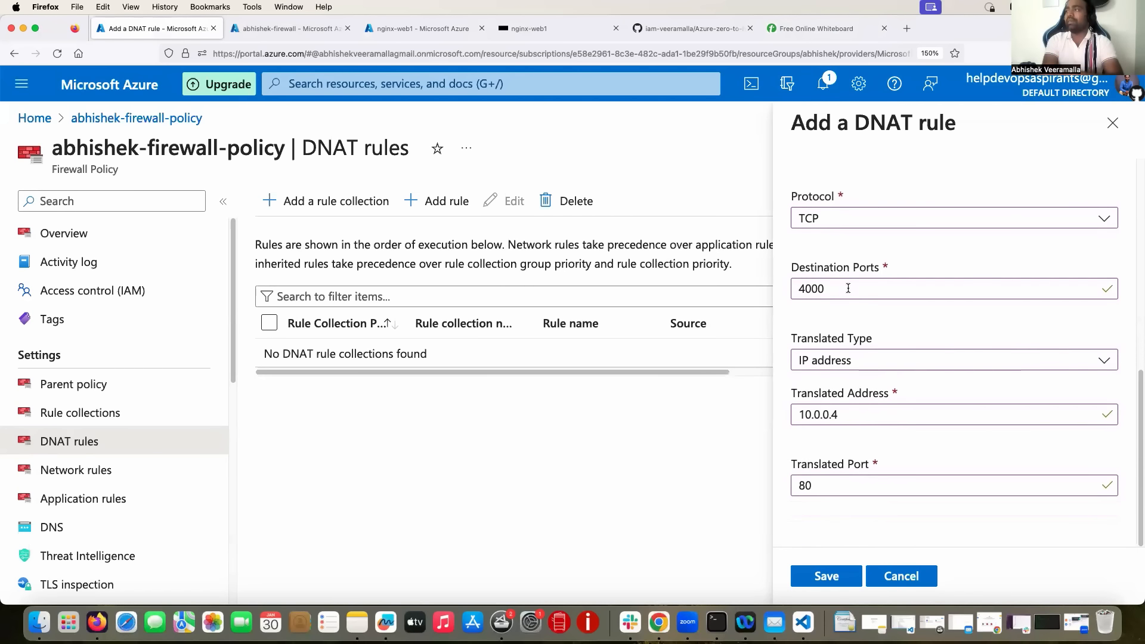
pyautogui.moveTo(850, 418); pyautogui.dragTo(788, 419)
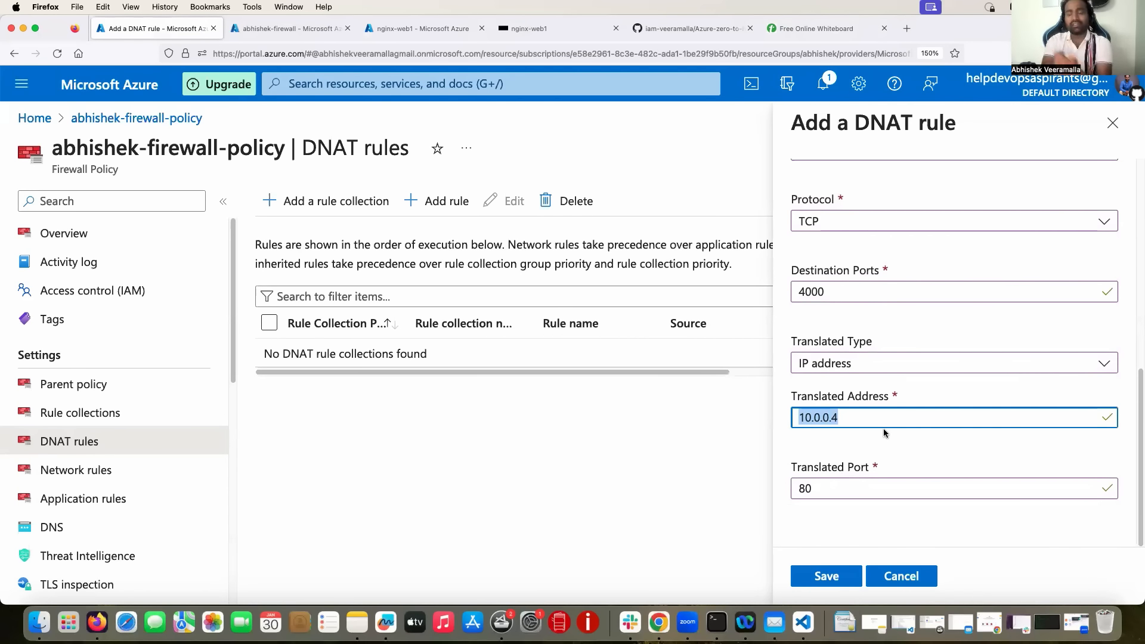
pyautogui.moveTo(831, 488); pyautogui.dragTo(769, 485)
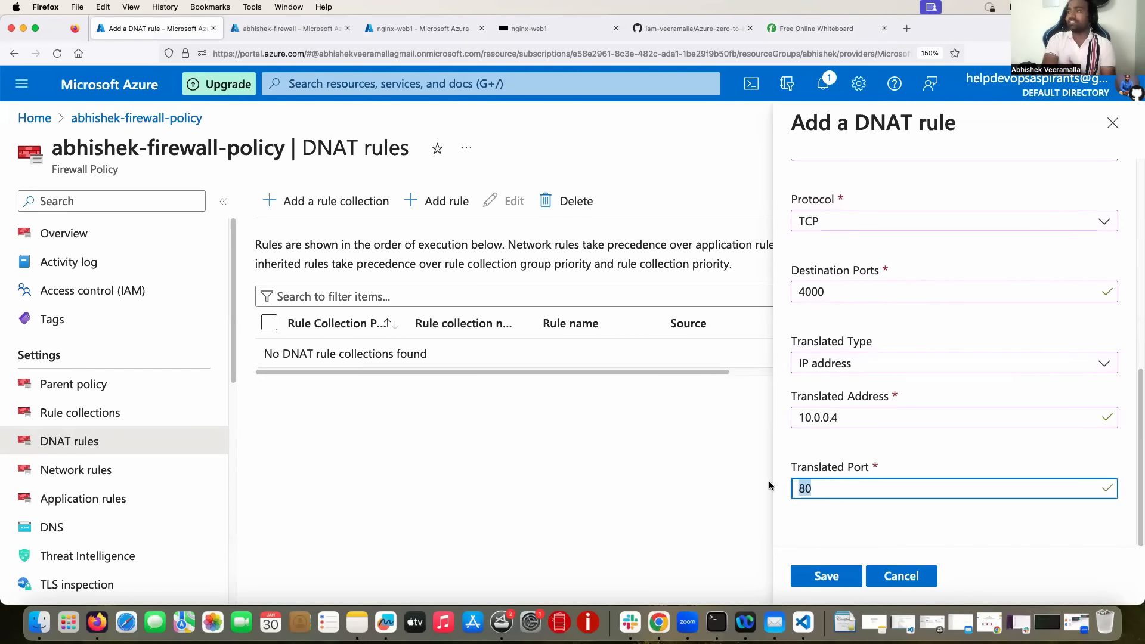
pyautogui.click(818, 576)
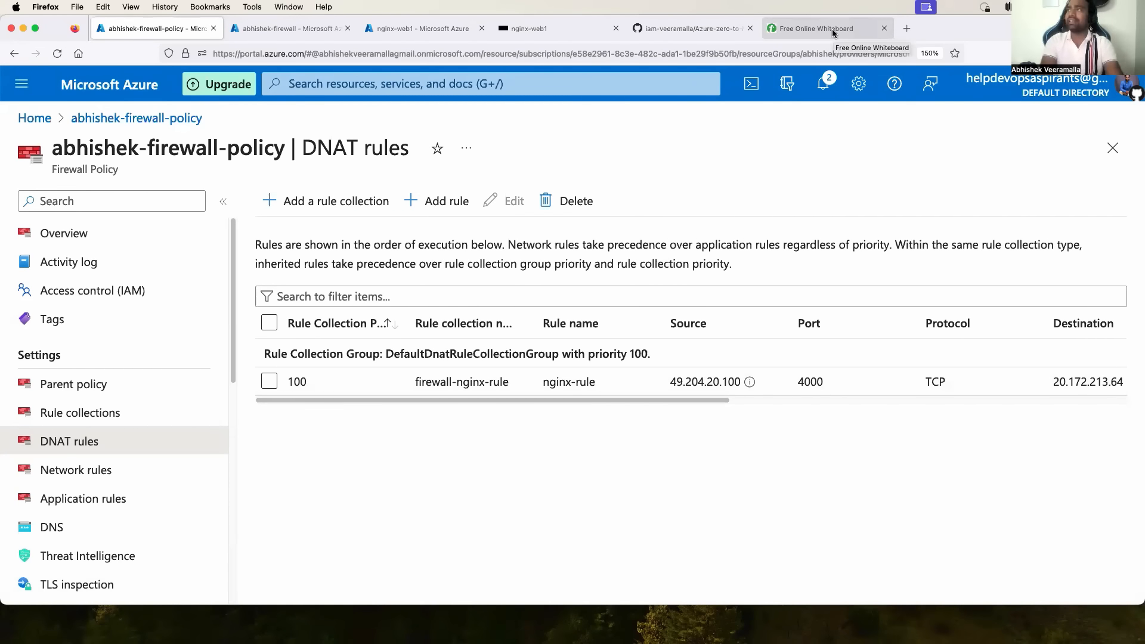
pyautogui.click(565, 32)
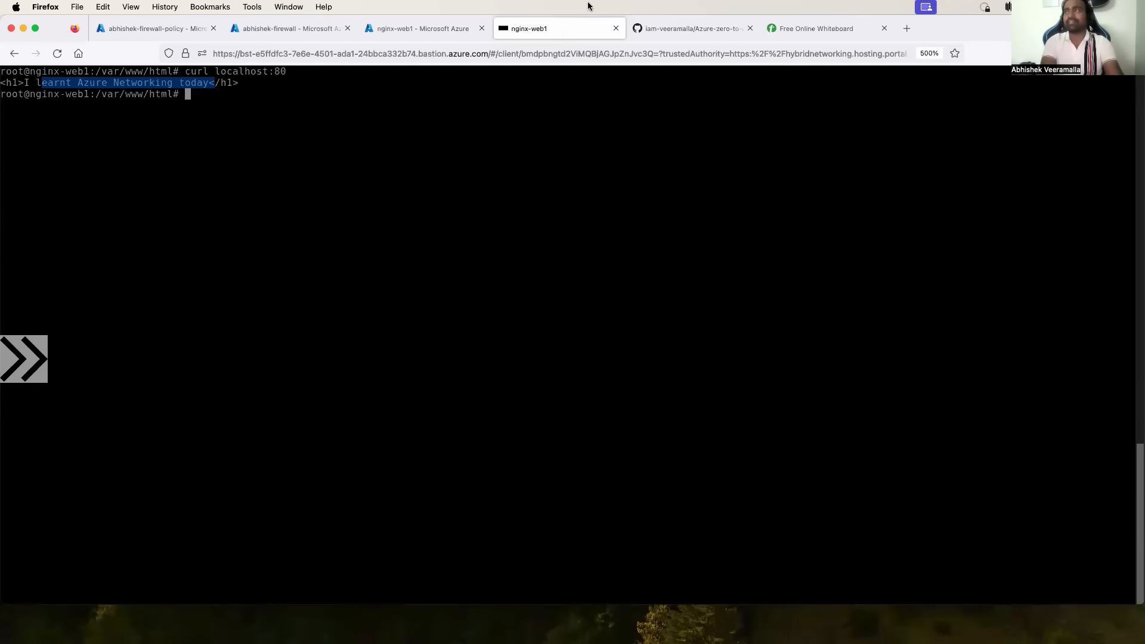
pyautogui.click(798, 30)
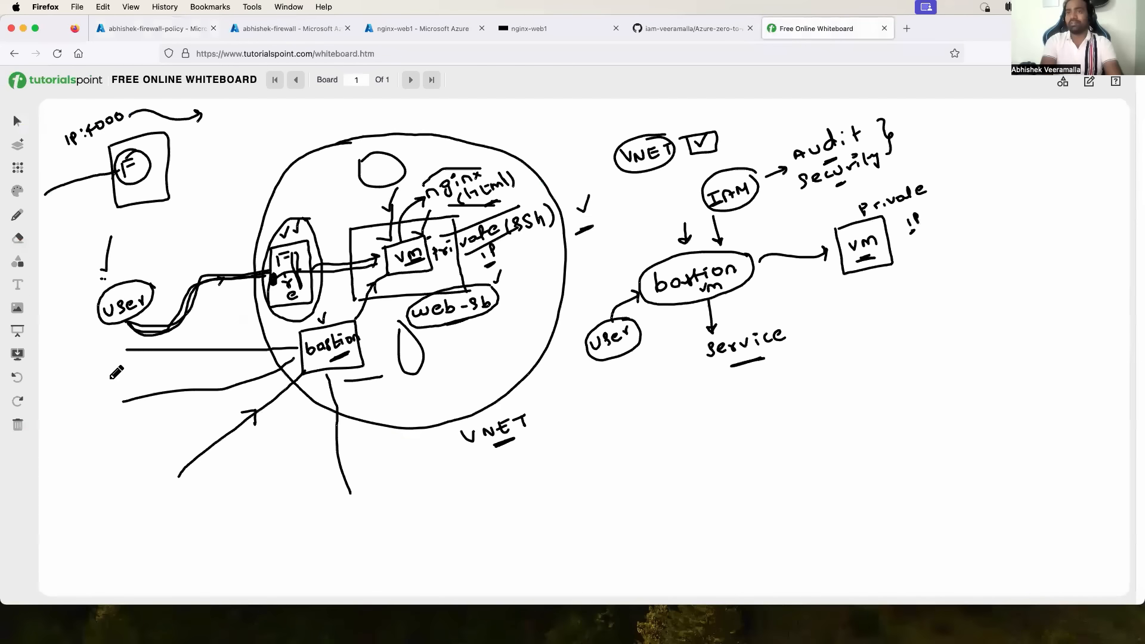
# Wipe the whiteboard and sketch a labelled Laptop and a VNET oval.
pyautogui.click(18, 424)
pyautogui.click(546, 369)
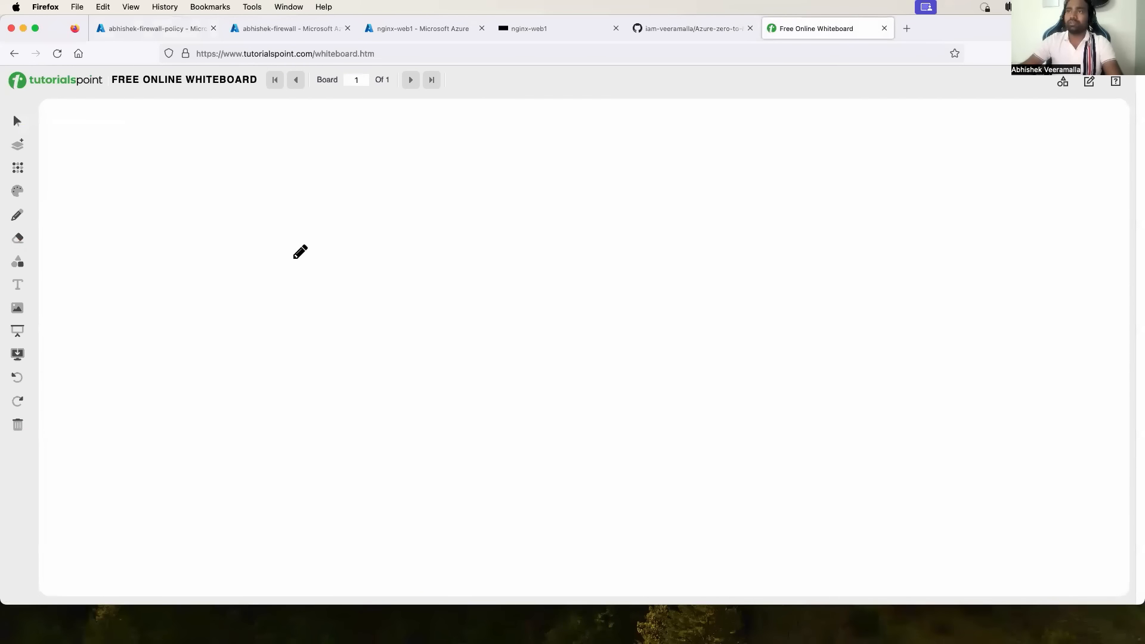
pyautogui.moveTo(299, 253)
pyautogui.mouseDown()
pyautogui.moveTo(309, 297)
pyautogui.moveTo(378, 253)
pyautogui.moveTo(300, 253)
pyautogui.mouseUp()
pyautogui.moveTo(313, 303)
pyautogui.mouseDown()
pyautogui.moveTo(313, 313)
pyautogui.moveTo(351, 296)
pyautogui.moveTo(323, 328)
pyautogui.moveTo(352, 332)
pyautogui.moveTo(379, 315)
pyautogui.moveTo(384, 331)
pyautogui.mouseUp()
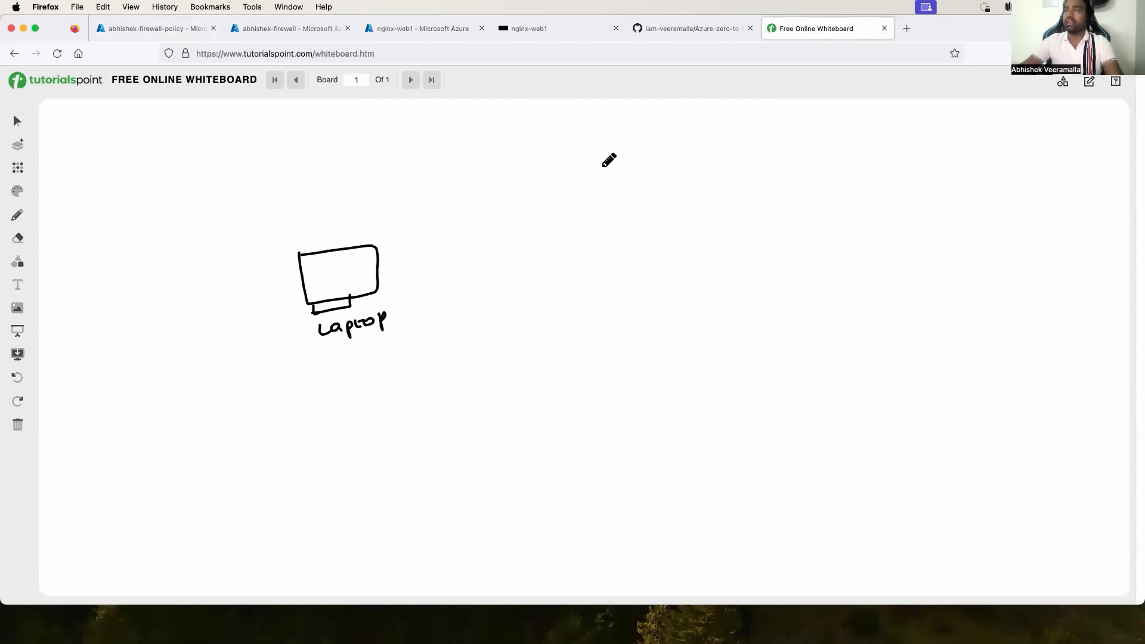
pyautogui.moveTo(600, 166)
pyautogui.mouseDown()
pyautogui.moveTo(476, 313)
pyautogui.moveTo(594, 322)
pyautogui.moveTo(664, 189)
pyautogui.moveTo(561, 172)
pyautogui.mouseUp()
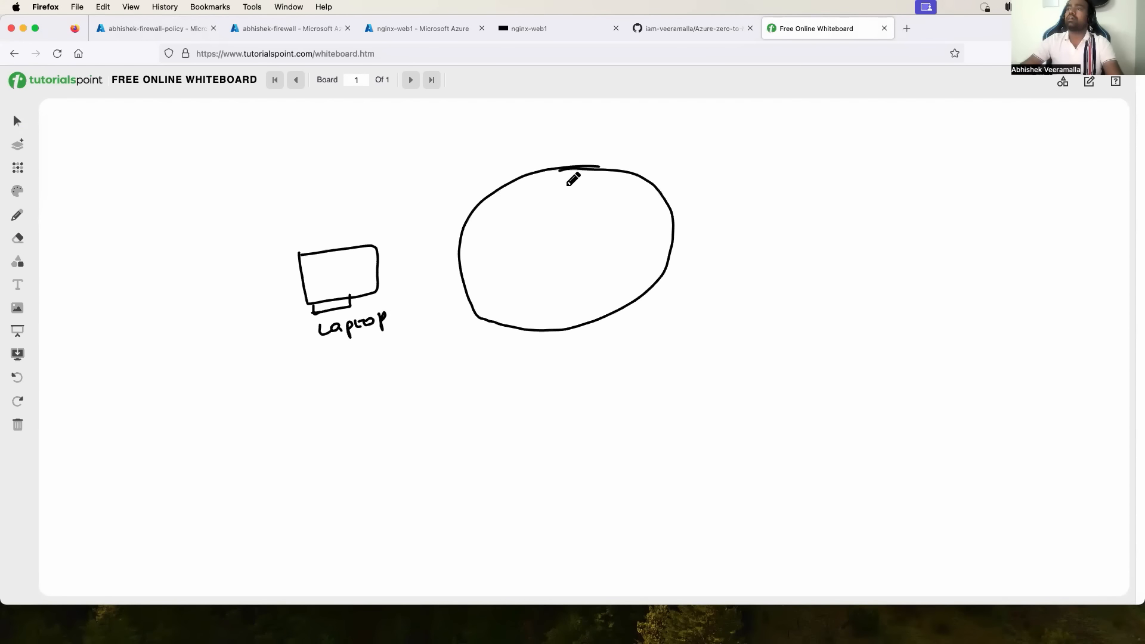
pyautogui.moveTo(585, 338); pyautogui.dragTo(645, 321)
pyautogui.moveTo(640, 322); pyautogui.dragTo(642, 337)
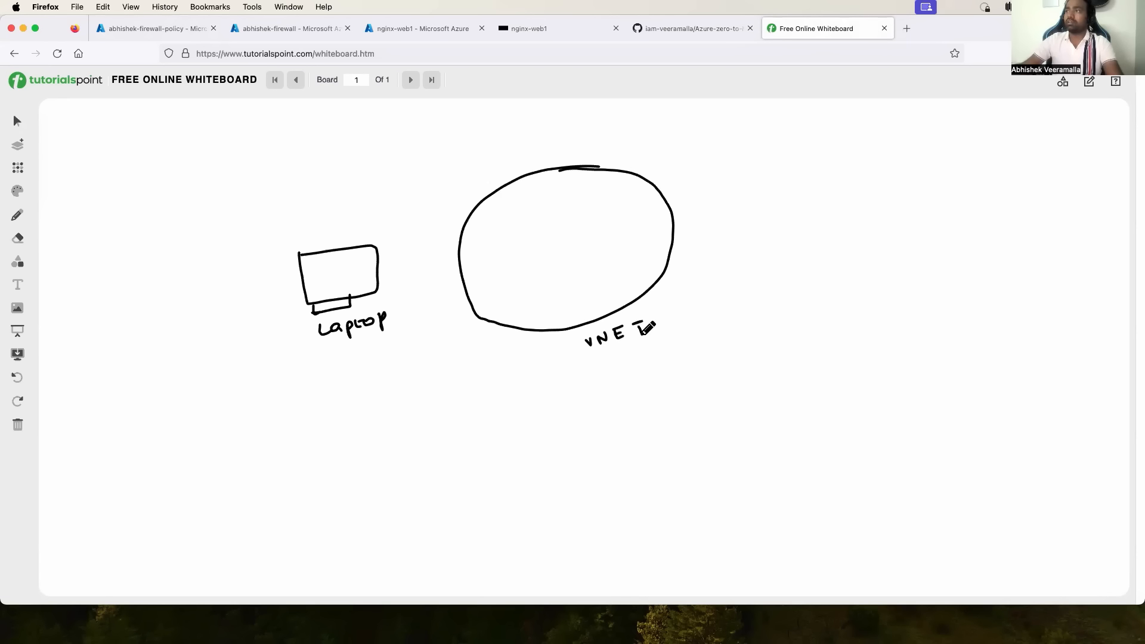
# Draw a Fire box and a web box inside the VNET.
pyautogui.moveTo(477, 234)
pyautogui.mouseDown()
pyautogui.moveTo(498, 284)
pyautogui.moveTo(516, 228)
pyautogui.moveTo(470, 240)
pyautogui.moveTo(485, 269)
pyautogui.moveTo(514, 255)
pyautogui.mouseUp()
pyautogui.click(492, 250)
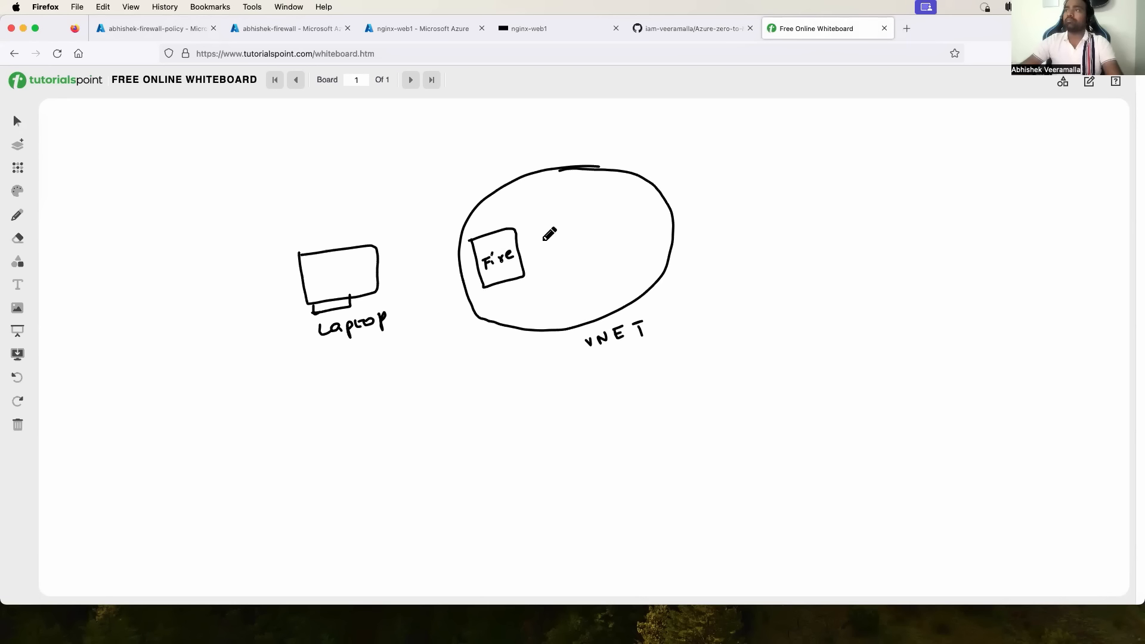
pyautogui.moveTo(550, 220)
pyautogui.mouseDown()
pyautogui.moveTo(559, 251)
pyautogui.moveTo(645, 242)
pyautogui.moveTo(536, 226)
pyautogui.mouseUp()
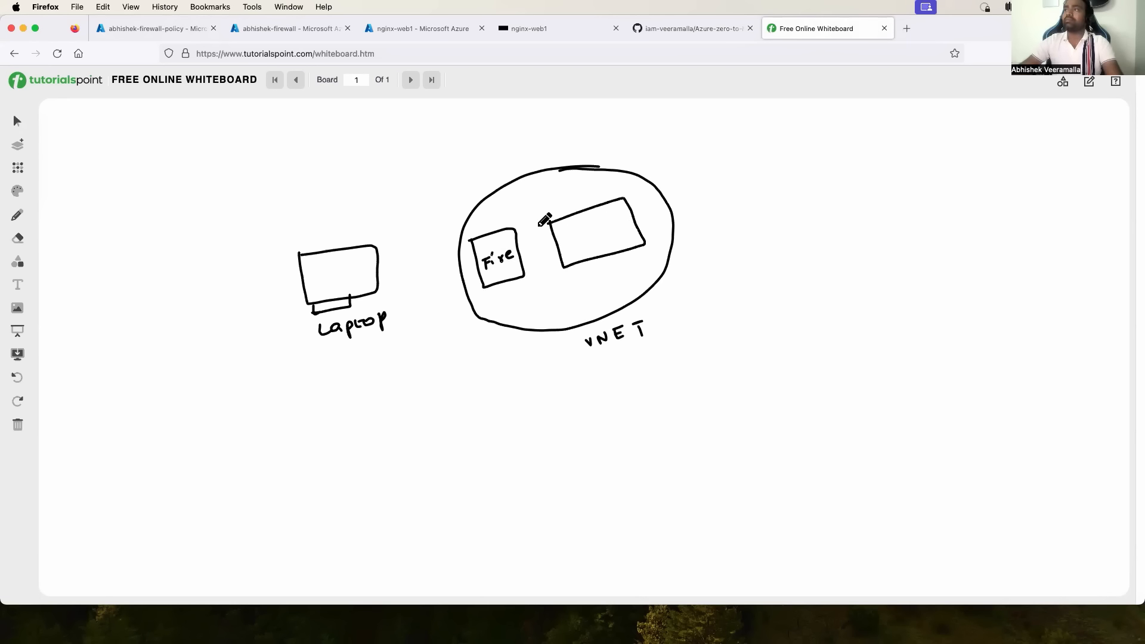
pyautogui.moveTo(609, 250)
pyautogui.mouseDown()
pyautogui.moveTo(619, 264)
pyautogui.moveTo(665, 239)
pyautogui.moveTo(673, 251)
pyautogui.mouseUp()
pyautogui.moveTo(571, 228)
pyautogui.mouseDown()
pyautogui.moveTo(615, 224)
pyautogui.moveTo(601, 239)
pyautogui.mouseUp()
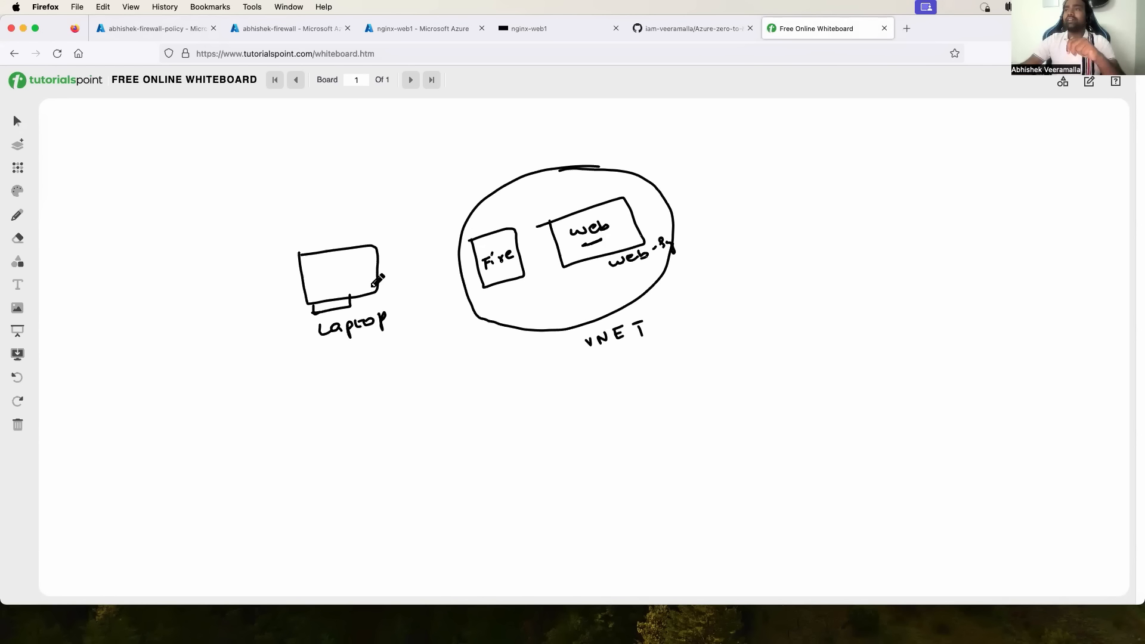
# Add arrows from Laptop through Fire to web and an IP:4000 label.
pyautogui.moveTo(356, 282)
pyautogui.mouseDown()
pyautogui.moveTo(477, 262)
pyautogui.moveTo(431, 286)
pyautogui.mouseUp()
pyautogui.moveTo(519, 249)
pyautogui.mouseDown()
pyautogui.moveTo(569, 235)
pyautogui.moveTo(548, 252)
pyautogui.mouseUp()
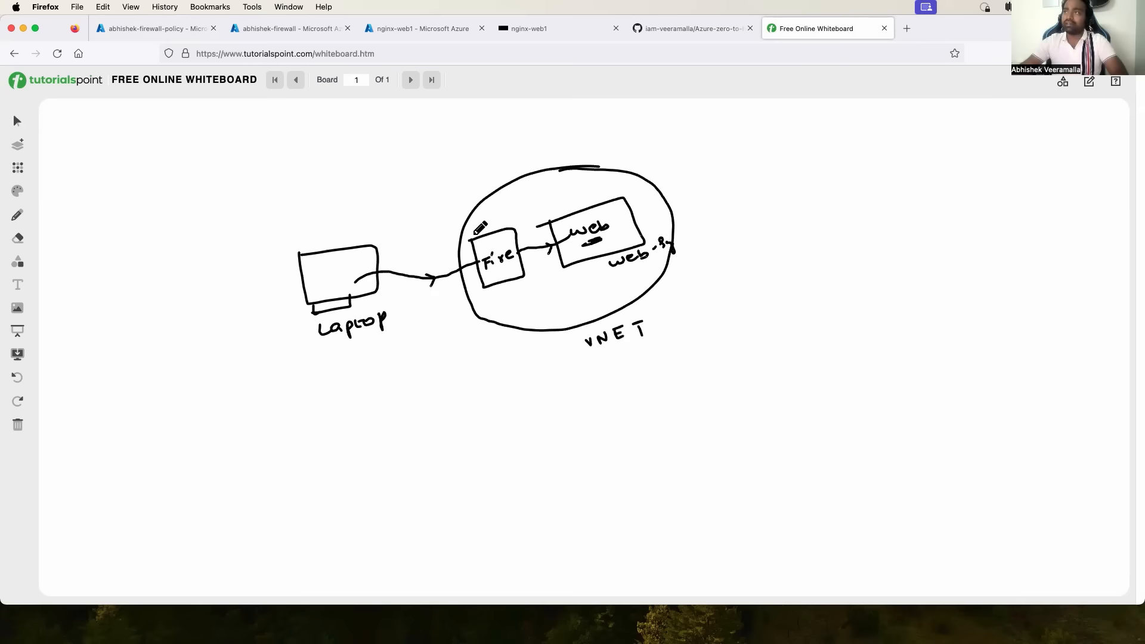
pyautogui.moveTo(479, 236)
pyautogui.mouseDown()
pyautogui.moveTo(463, 244)
pyautogui.moveTo(481, 239)
pyautogui.mouseUp()
pyautogui.moveTo(423, 202)
pyautogui.mouseDown()
pyautogui.moveTo(434, 206)
pyautogui.moveTo(495, 160)
pyautogui.moveTo(471, 189)
pyautogui.mouseUp()
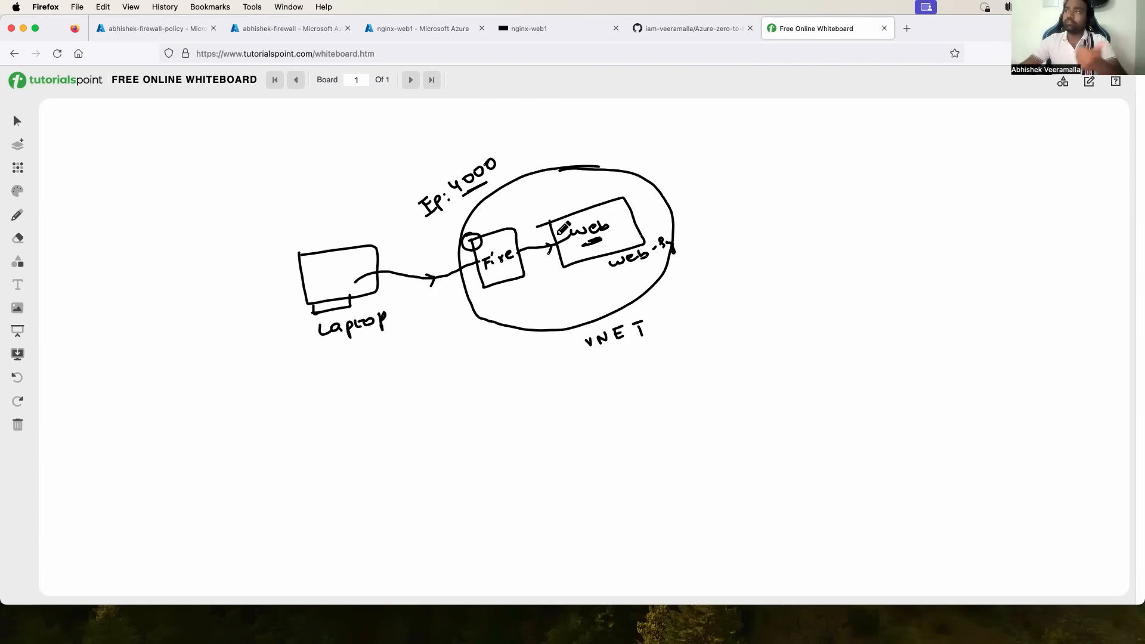
pyautogui.moveTo(530, 290)
pyautogui.mouseDown()
pyautogui.moveTo(558, 307)
pyautogui.moveTo(569, 285)
pyautogui.moveTo(531, 292)
pyautogui.moveTo(559, 306)
pyautogui.mouseUp()
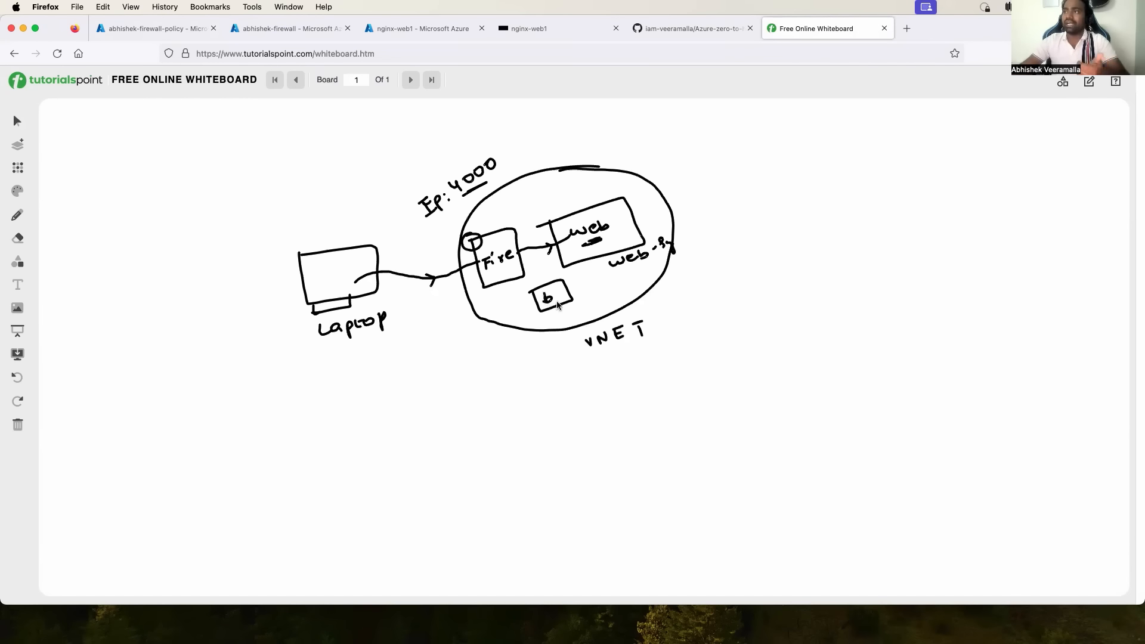
pyautogui.moveTo(501, 360); pyautogui.dragTo(578, 251)
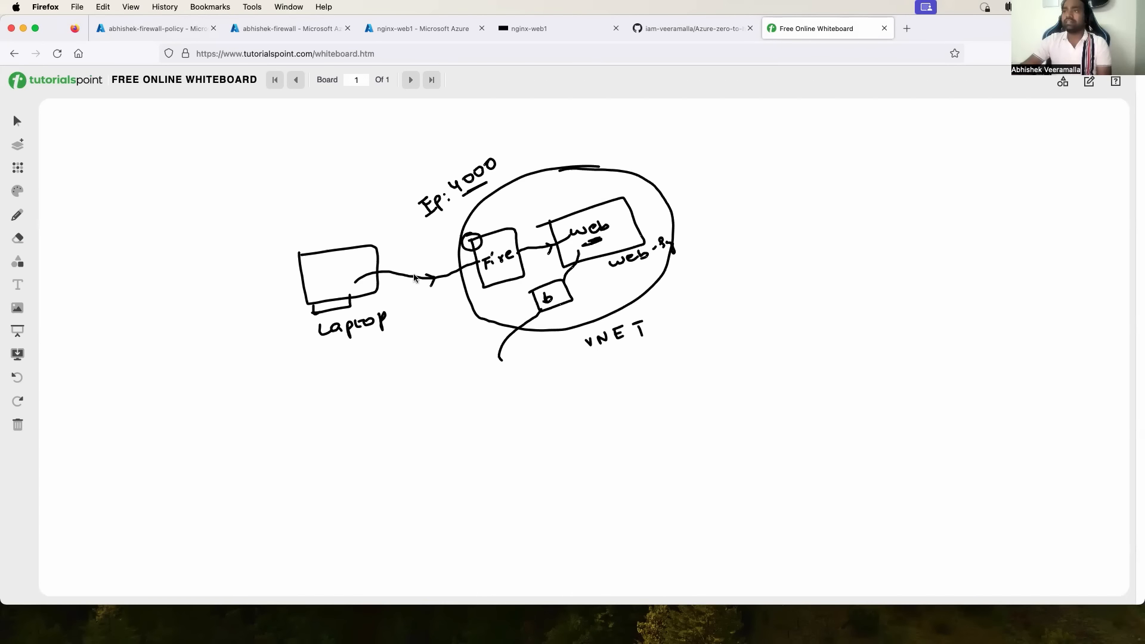
pyautogui.moveTo(592, 219)
pyautogui.mouseDown()
pyautogui.moveTo(576, 229)
pyautogui.moveTo(601, 214)
pyautogui.mouseUp()
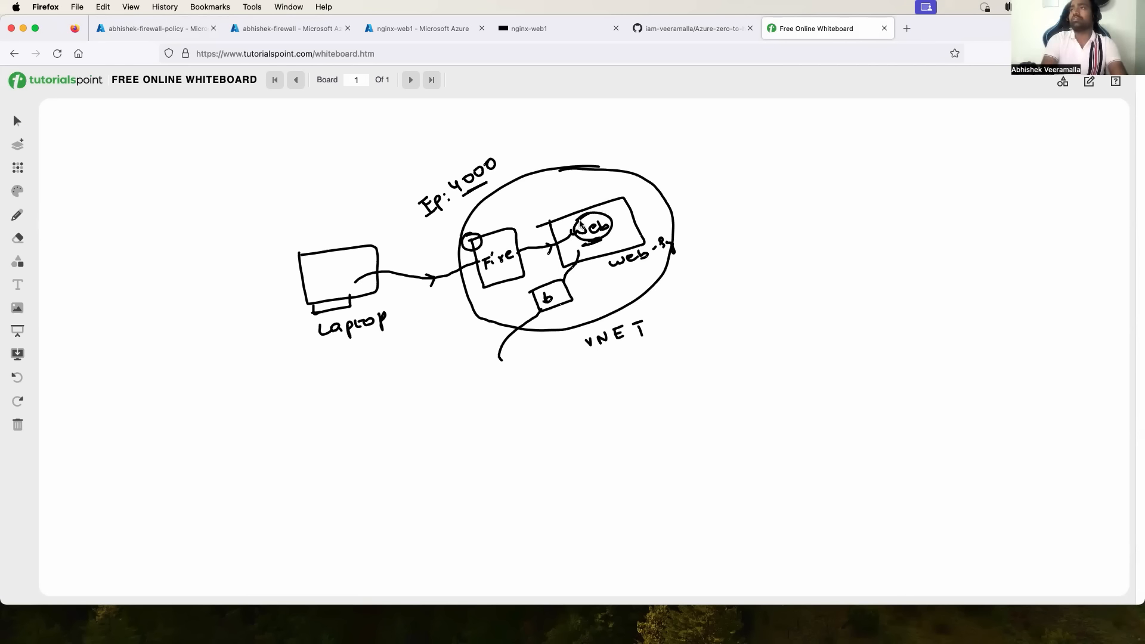
pyautogui.moveTo(441, 191)
pyautogui.mouseDown()
pyautogui.moveTo(408, 211)
pyautogui.moveTo(450, 190)
pyautogui.mouseUp()
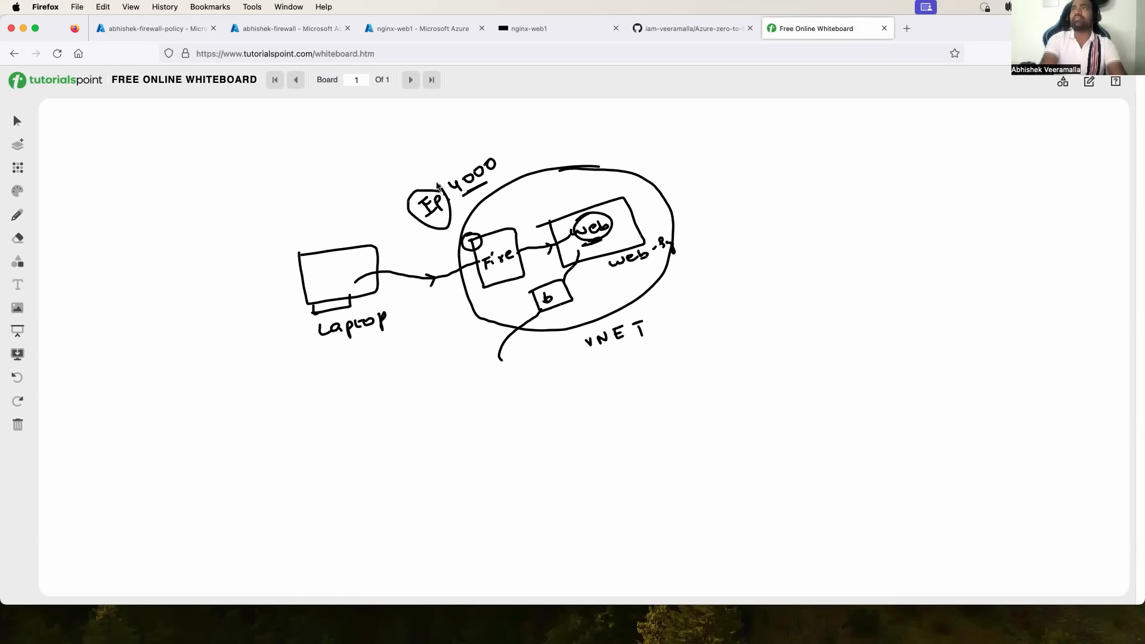
pyautogui.click(292, 28)
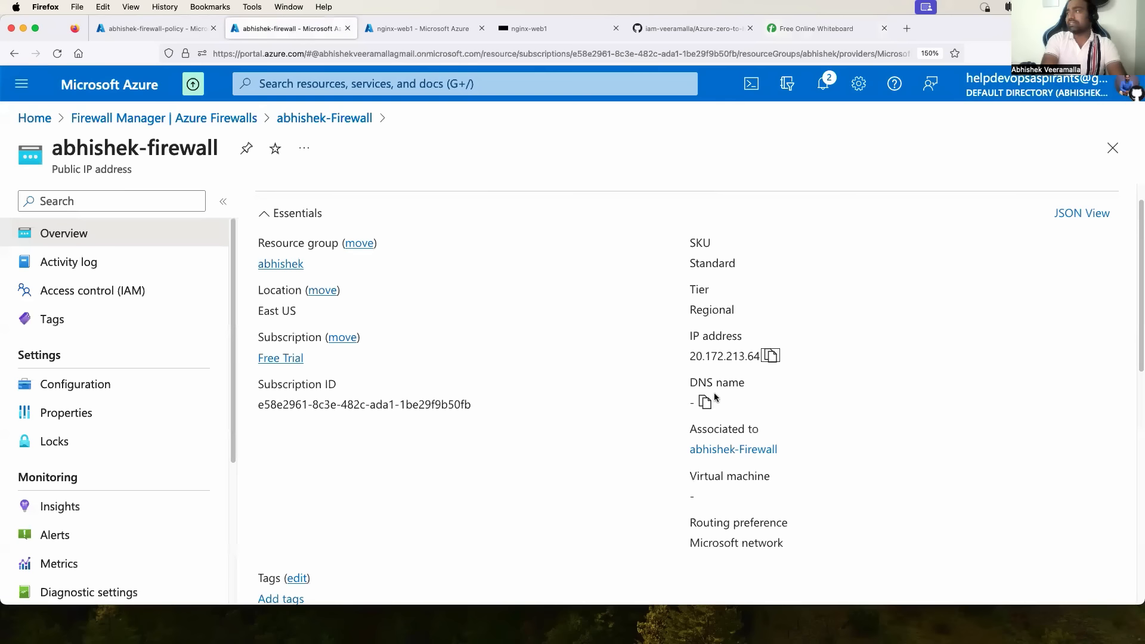
# Browse to 20.172.213.64:4000 in a new tab and highlight its 'I learnt Azure Networking today' heading.
pyautogui.press('super+t')
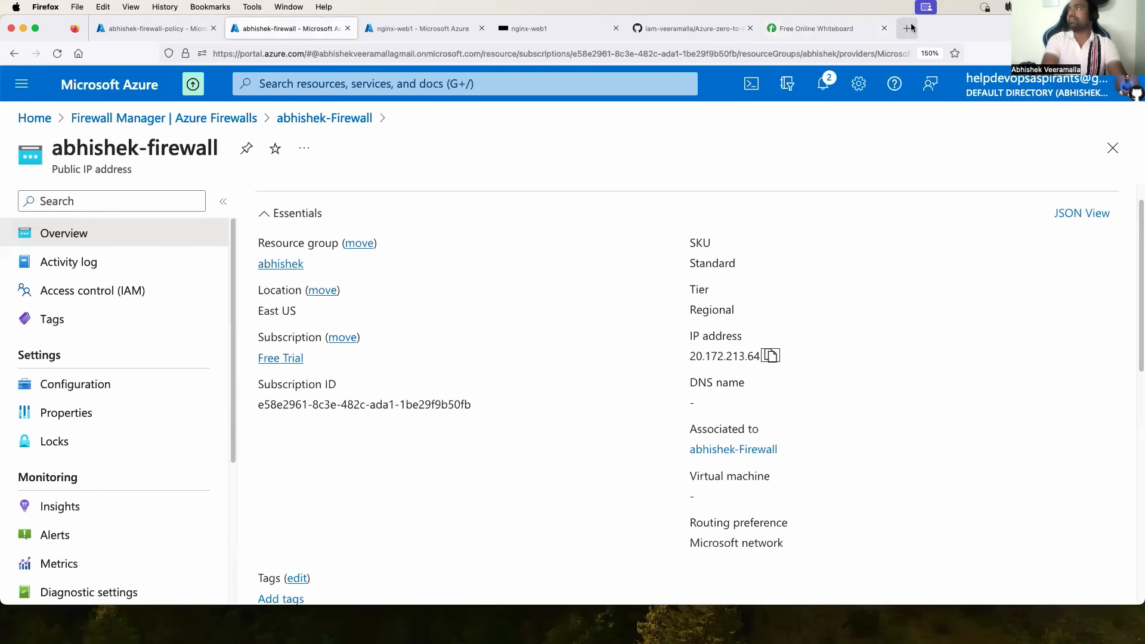
pyautogui.write('20.172.213.64')
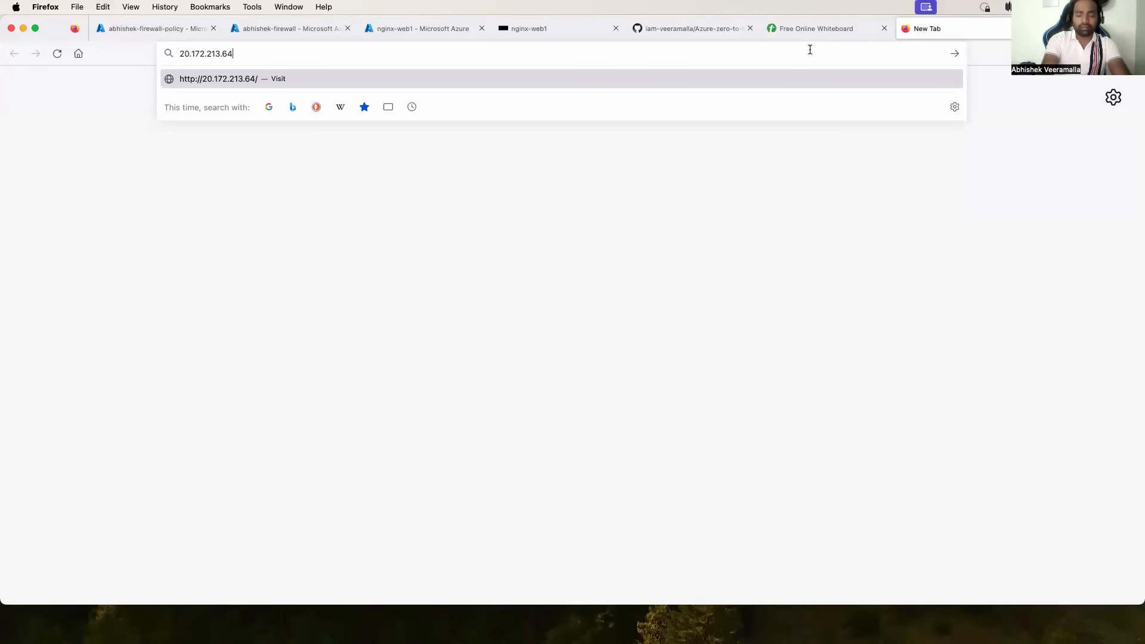
pyautogui.write(':4000')
pyautogui.press('Return')
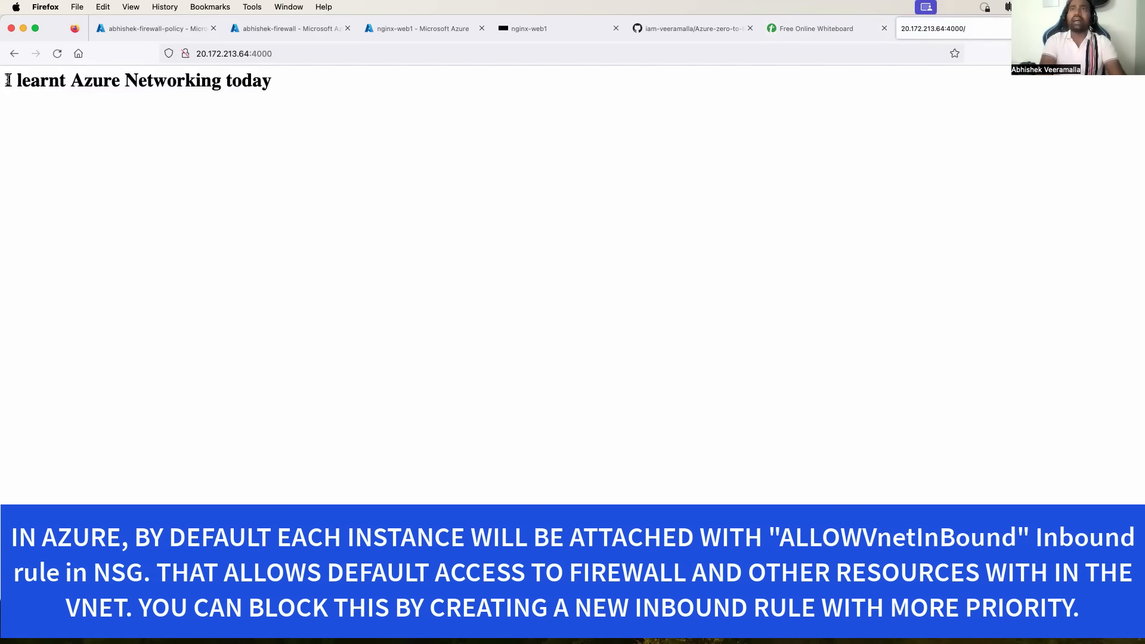
pyautogui.moveTo(6, 79); pyautogui.dragTo(240, 84)
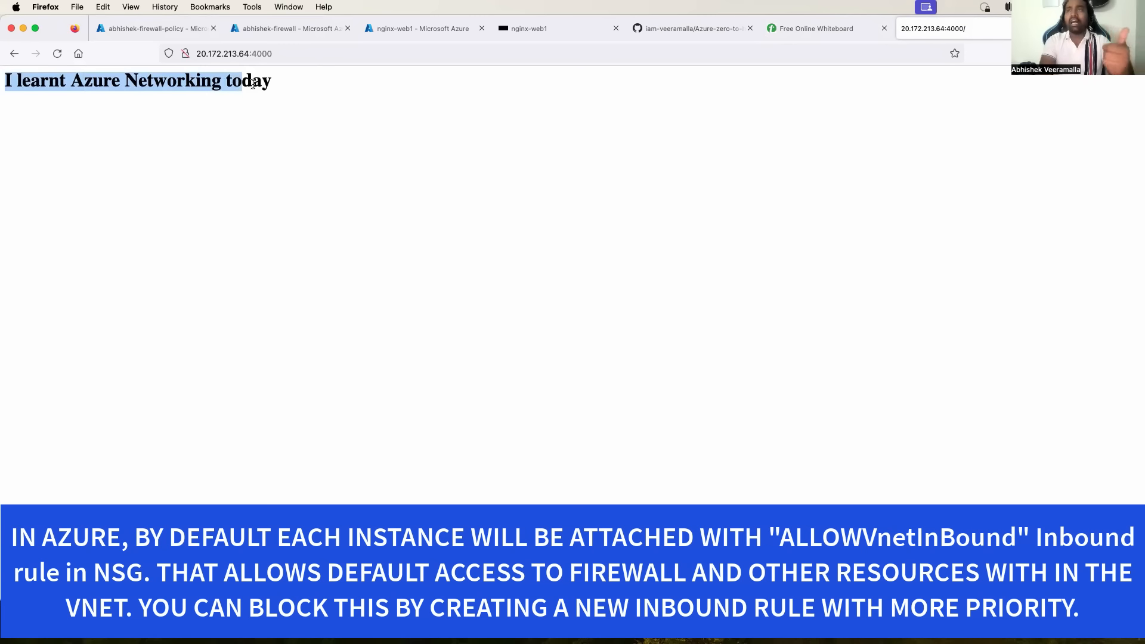
pyautogui.moveTo(252, 84); pyautogui.dragTo(12, 80)
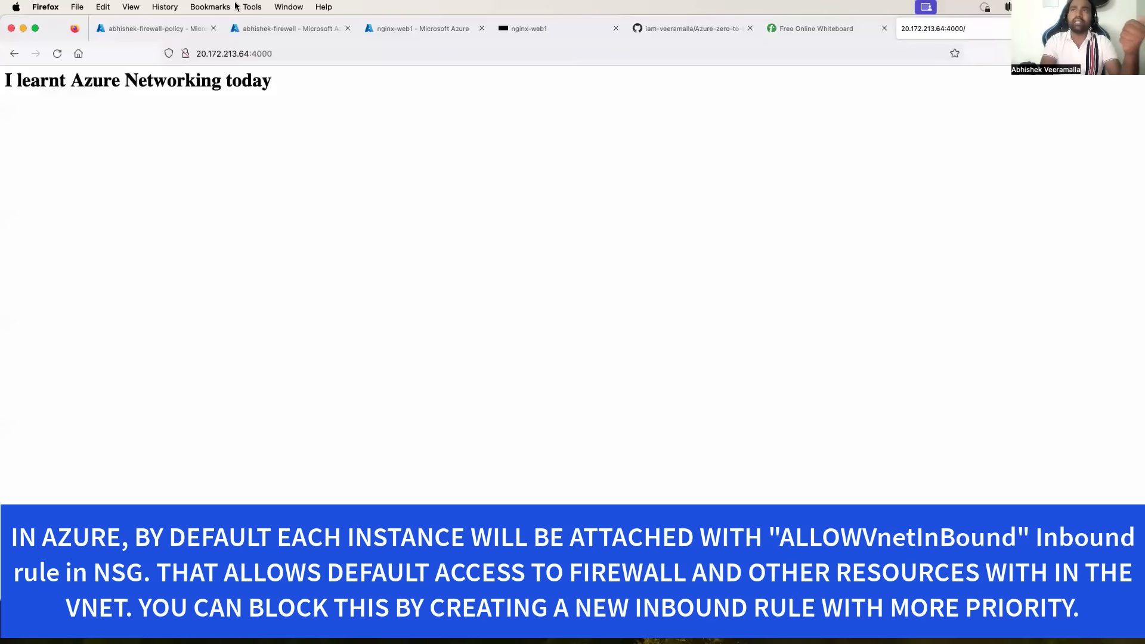
pyautogui.click(202, 29)
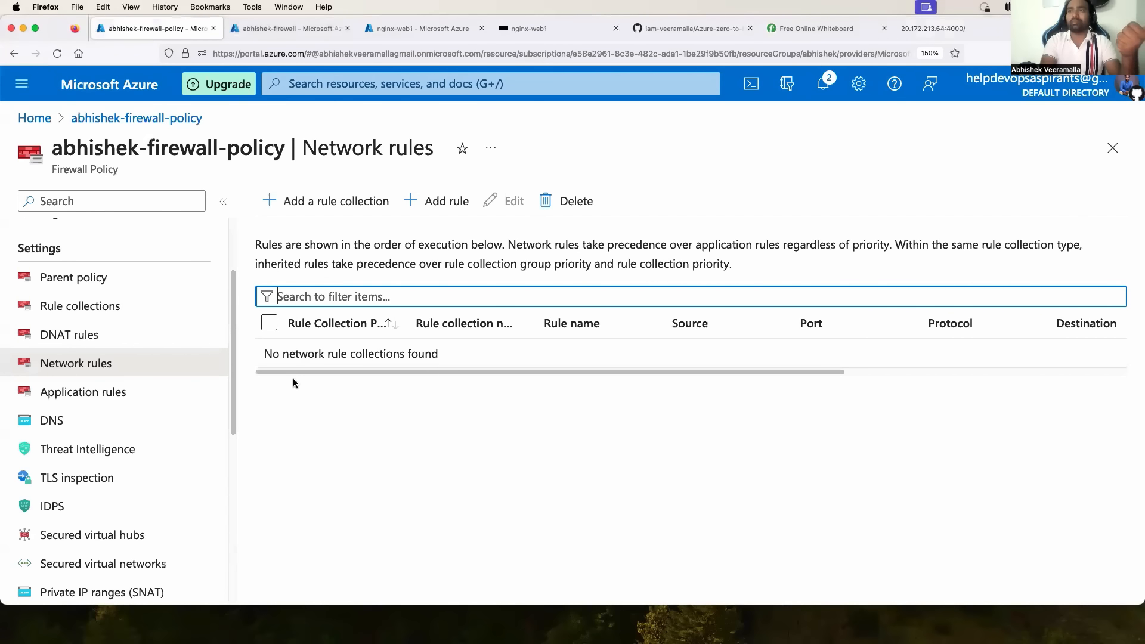
# Check the firewall's public IP, then review nginx-web1-nsg rules, including 310 DenyAnyHTTPInbound blocking port 80.
pyautogui.click(307, 31)
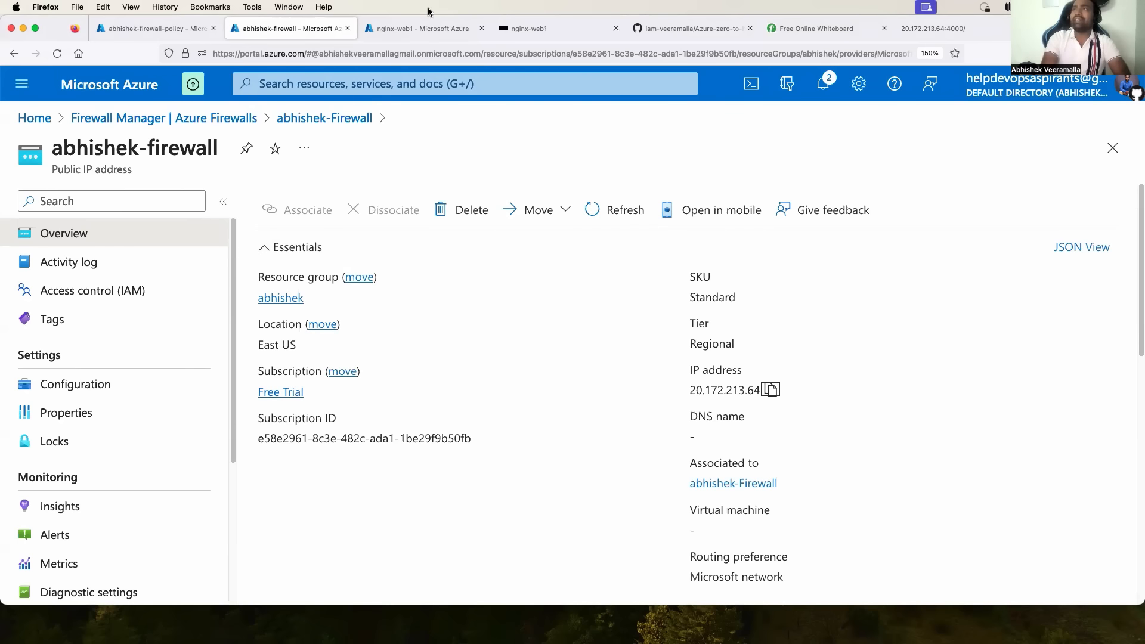
pyautogui.click(426, 30)
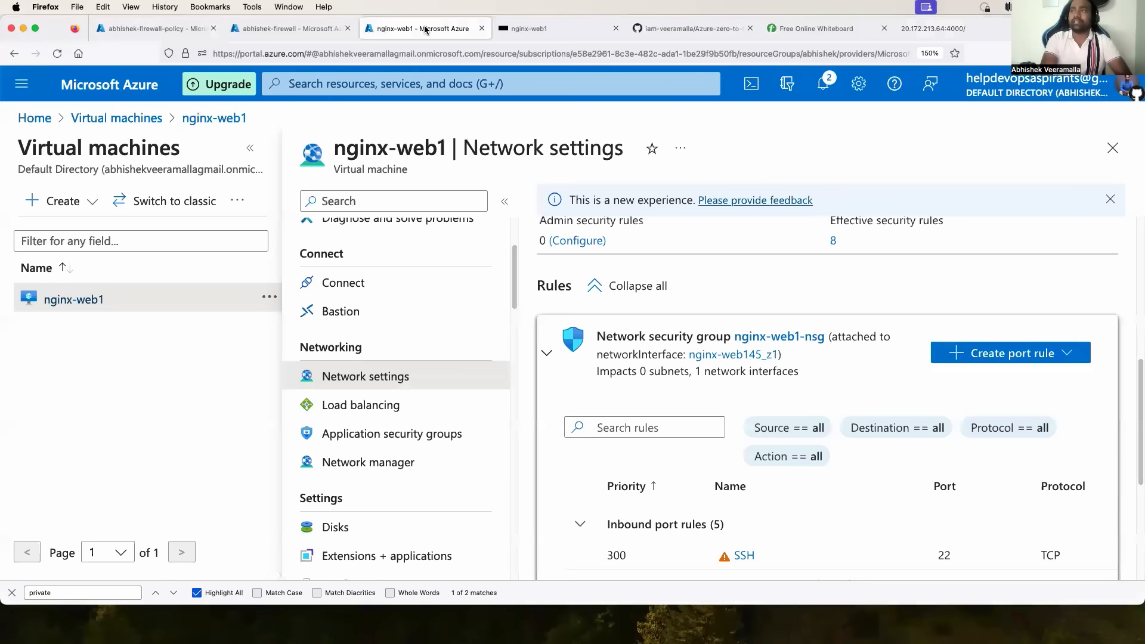
pyautogui.scroll(-5, 721, 444)
pyautogui.scroll(3, 721, 444)
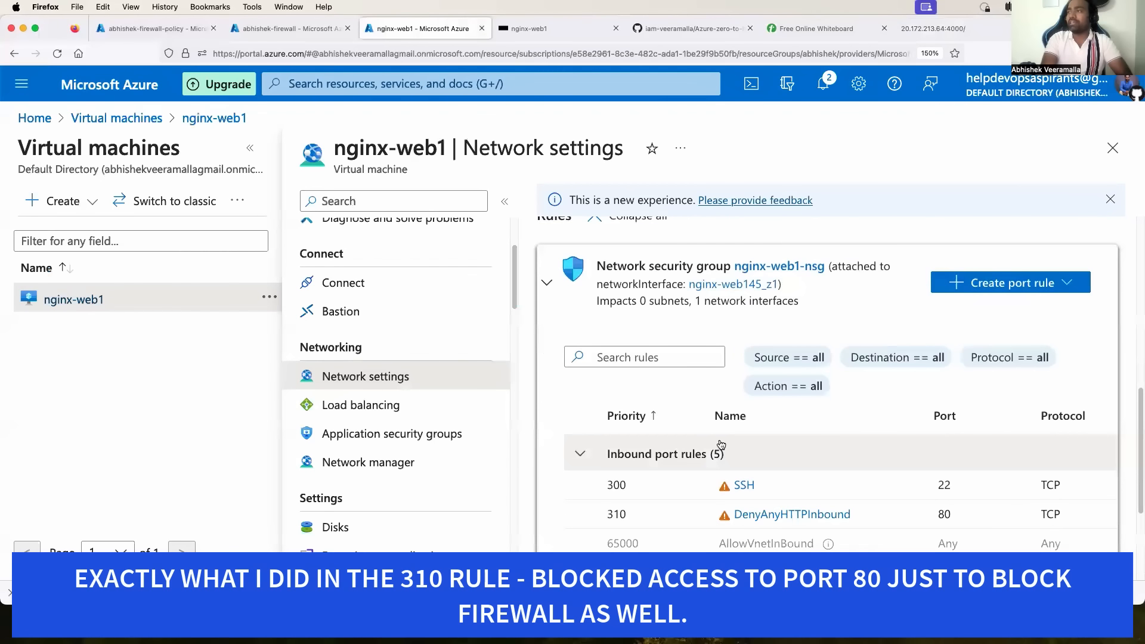
pyautogui.scroll(3, 720, 444)
pyautogui.scroll(-4, 751, 459)
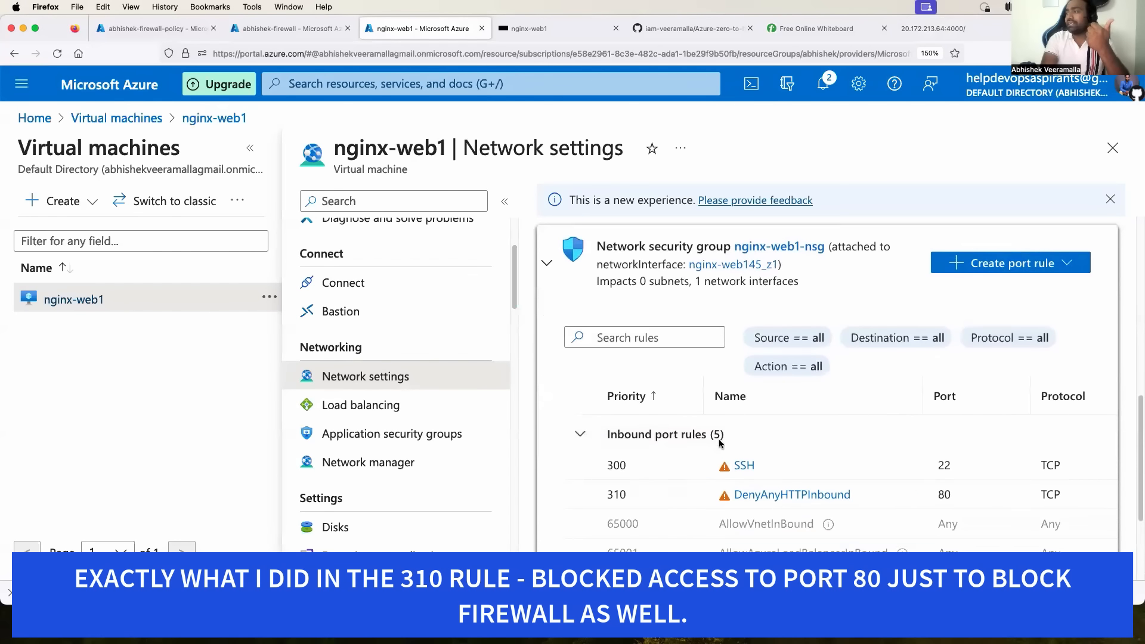
pyautogui.scroll(1, 786, 475)
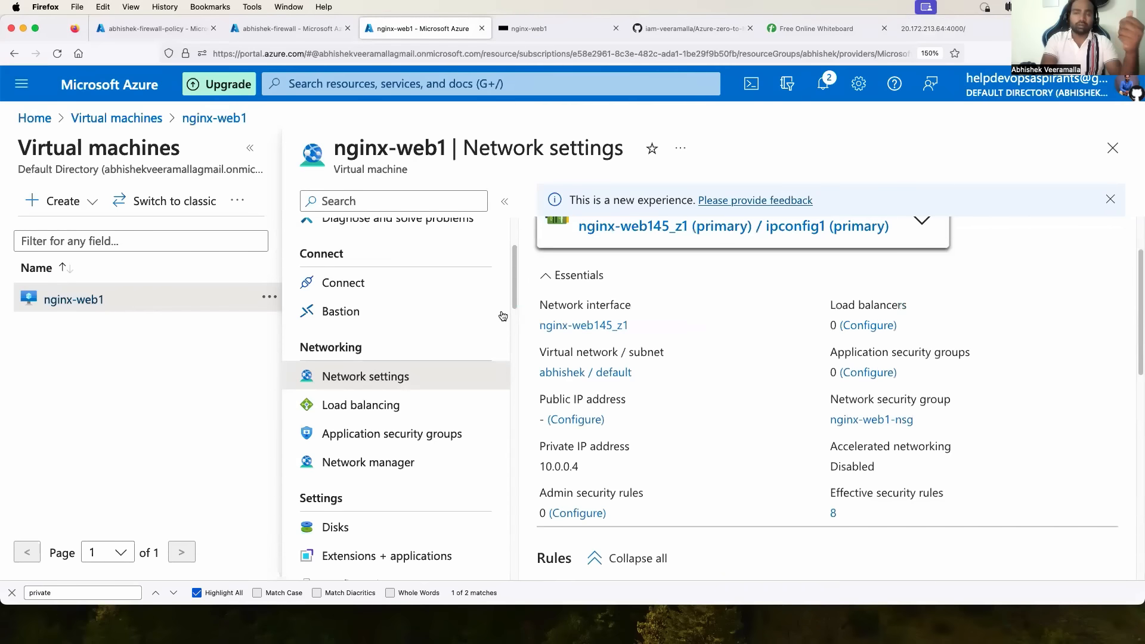
pyautogui.scroll(1, 503, 317)
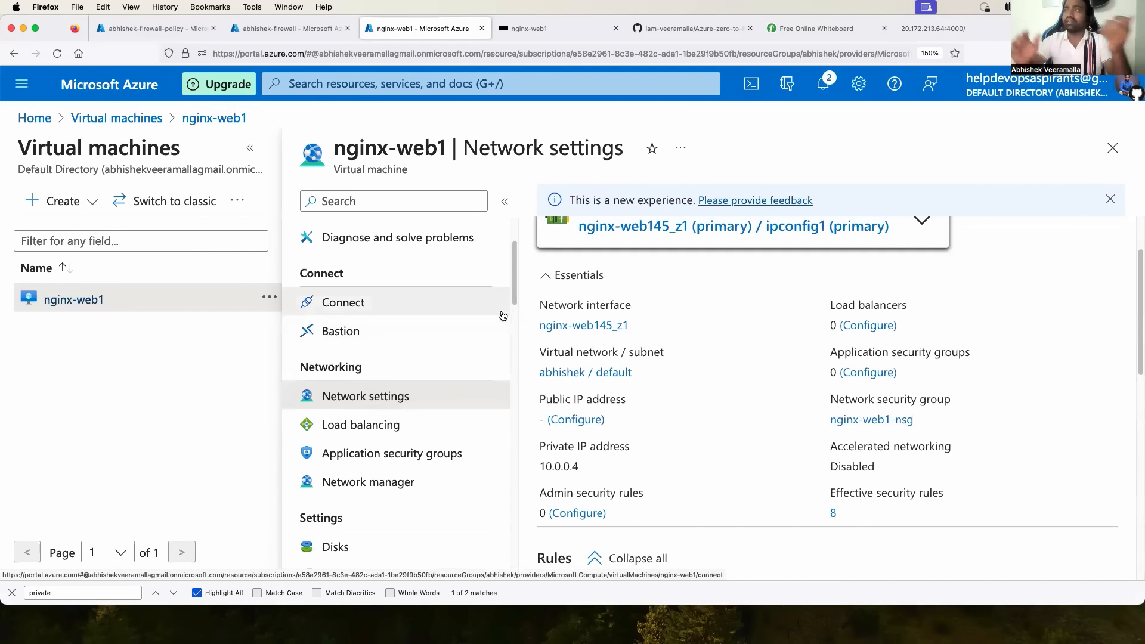